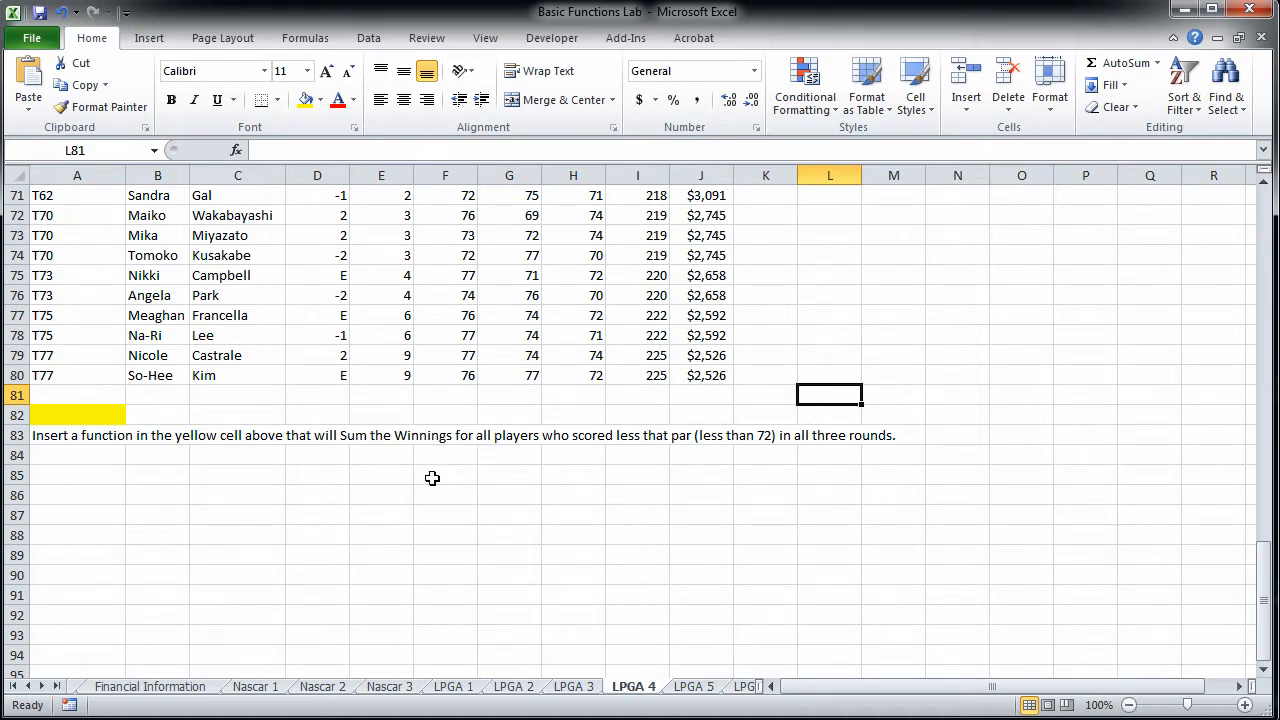
# Step: Search for the SUMIFS function and insert it in yellow cell A82 of the LPGA 4 sheet
pyautogui.scroll(2, 432, 478)
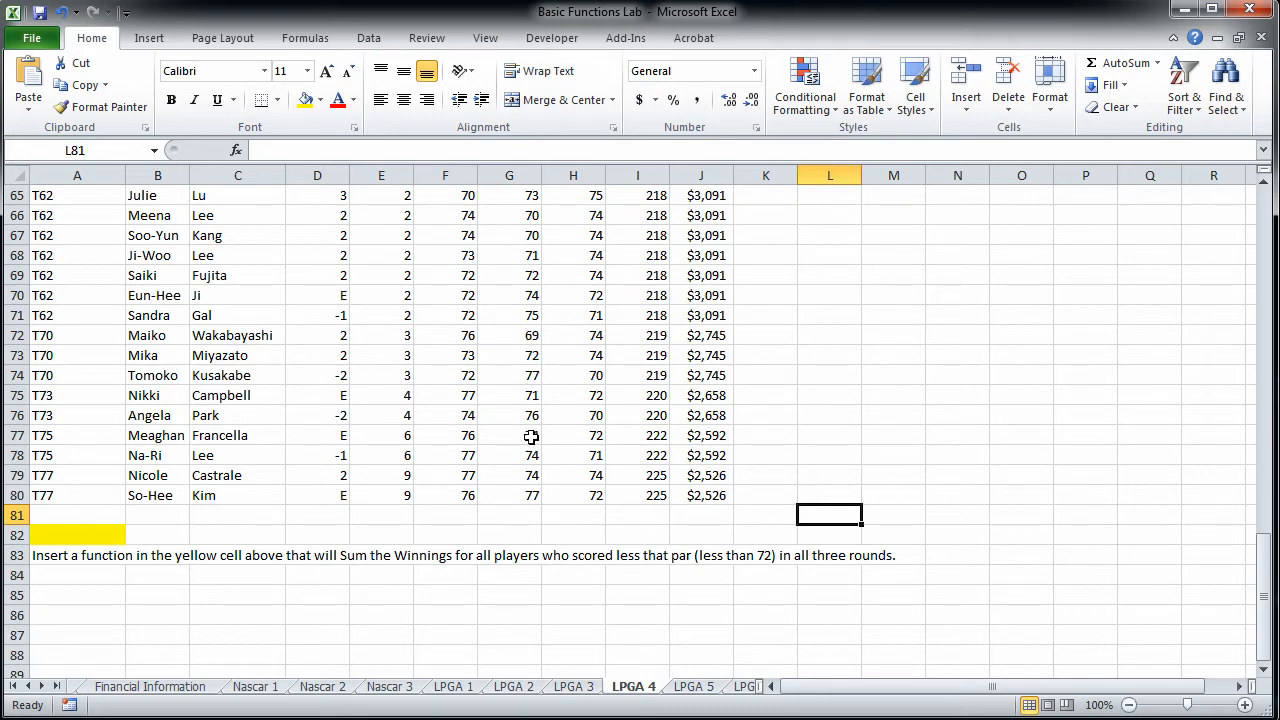
pyautogui.scroll(20, 582, 372)
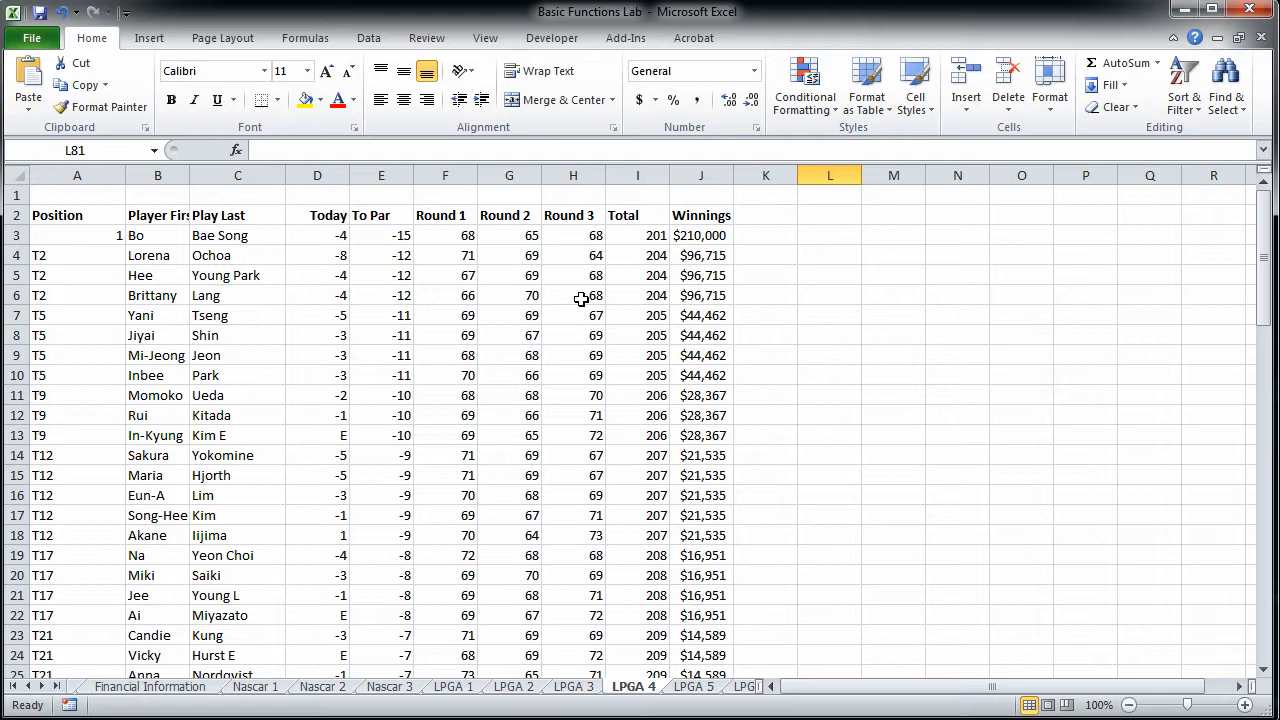
pyautogui.scroll(-16, 858, 311)
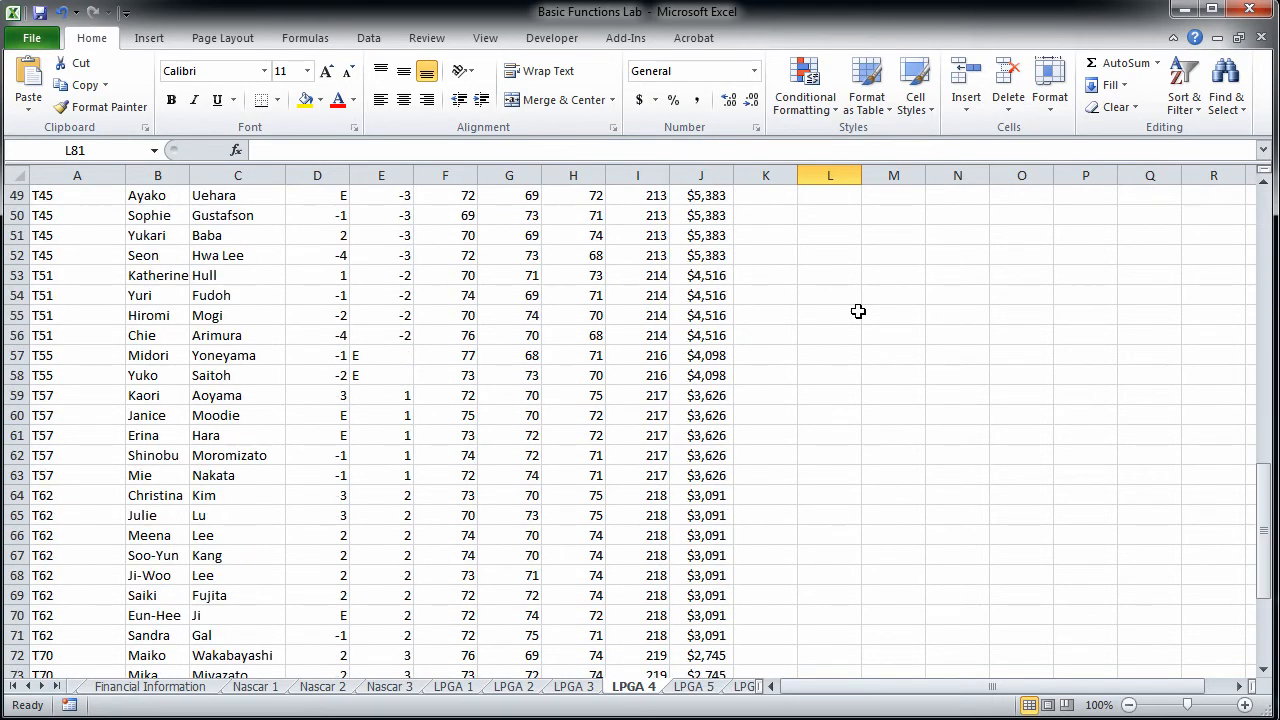
pyautogui.scroll(-6, 858, 311)
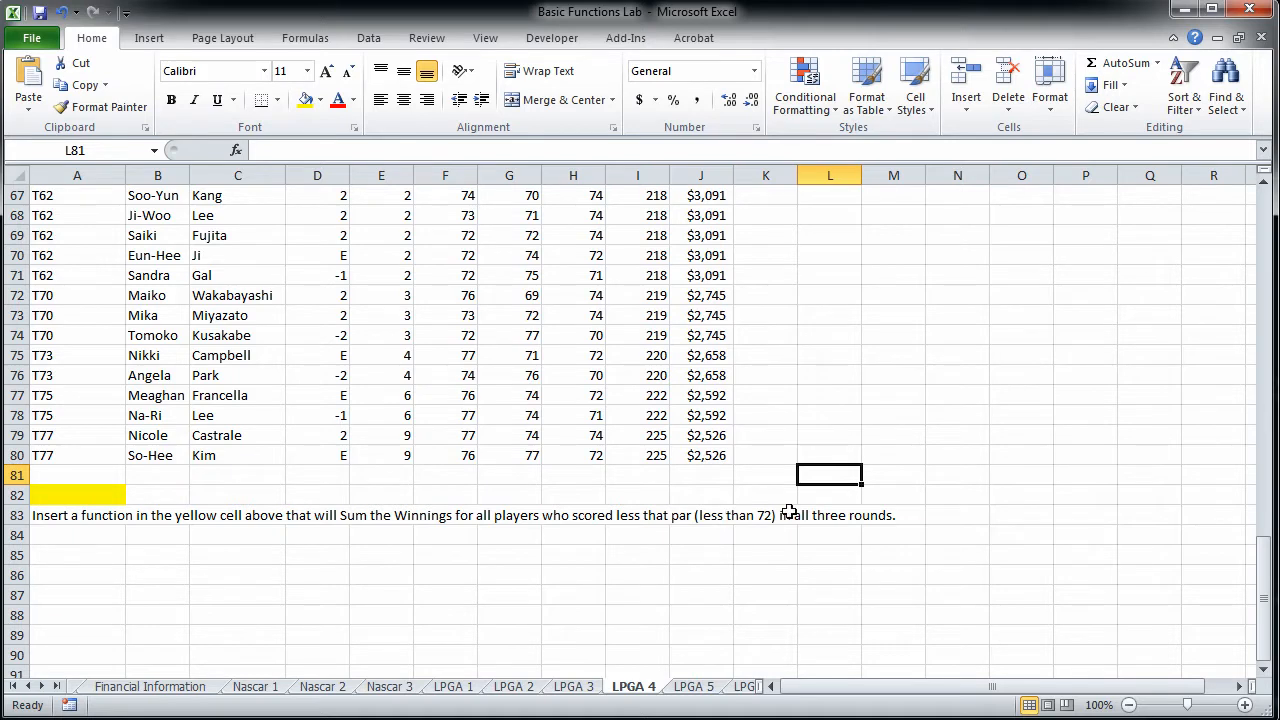
pyautogui.click(80, 495)
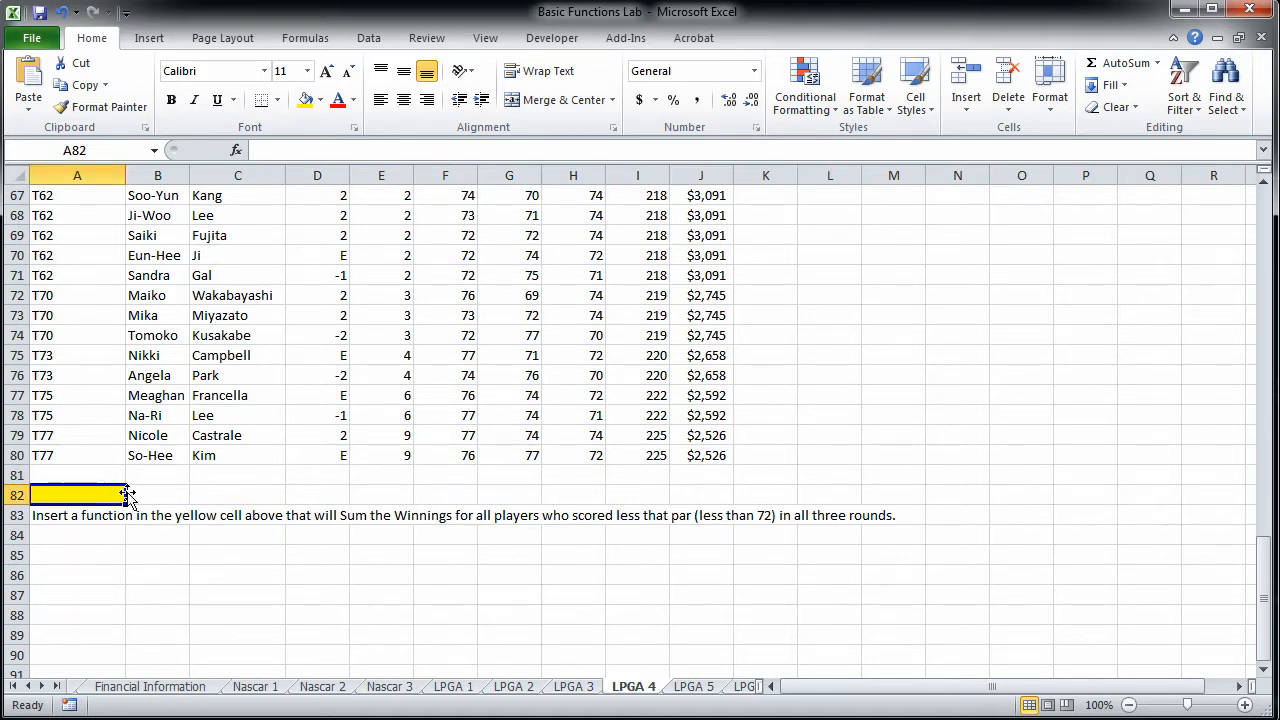
pyautogui.click(1157, 66)
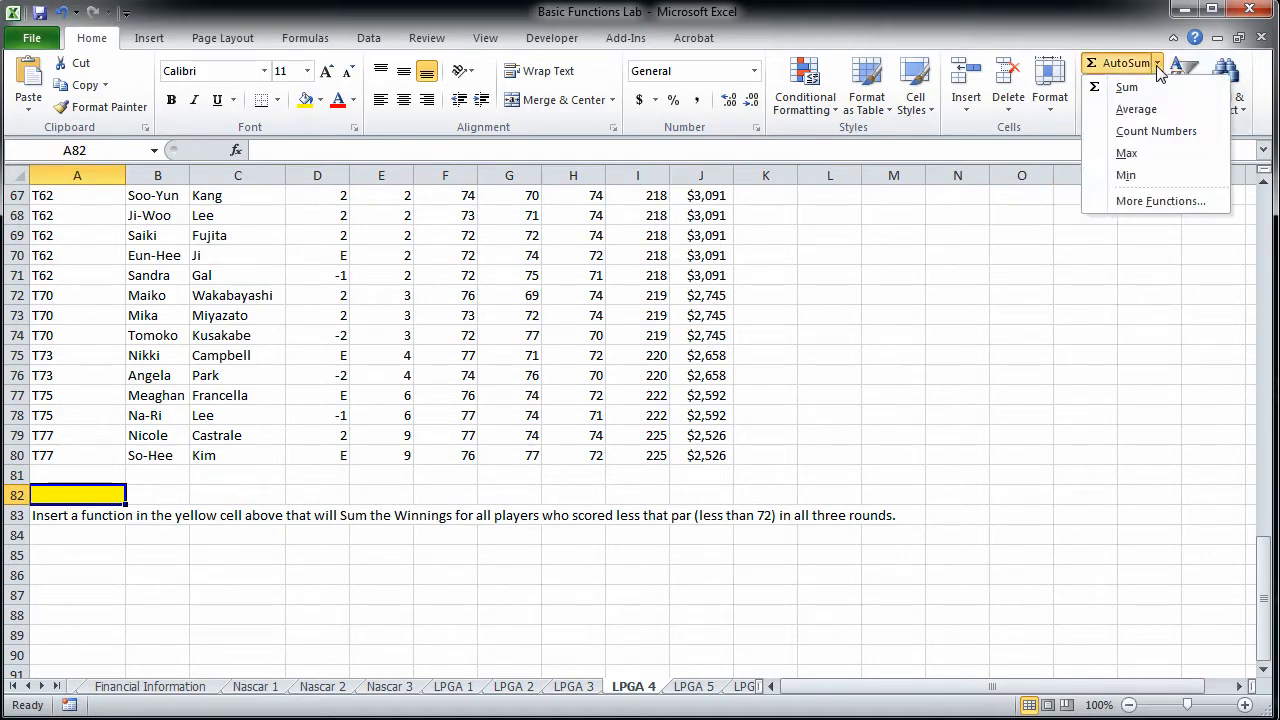
pyautogui.click(1150, 202)
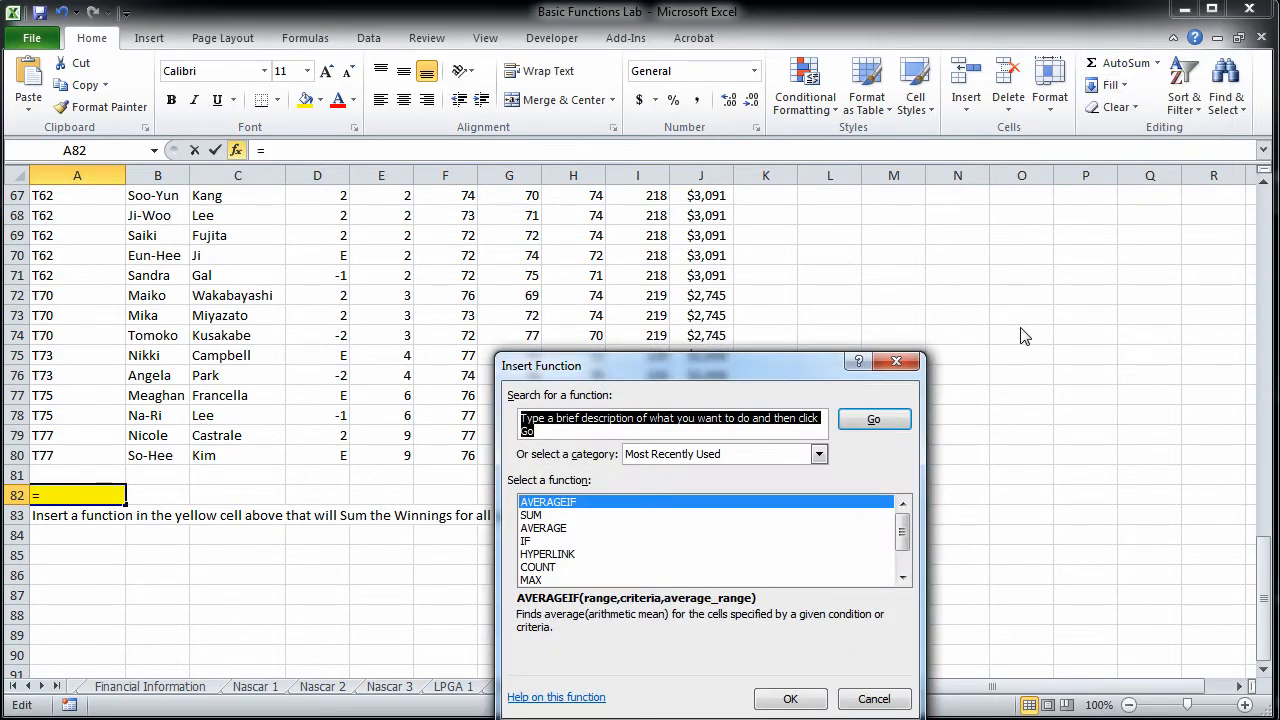
pyautogui.write('SUMifs')
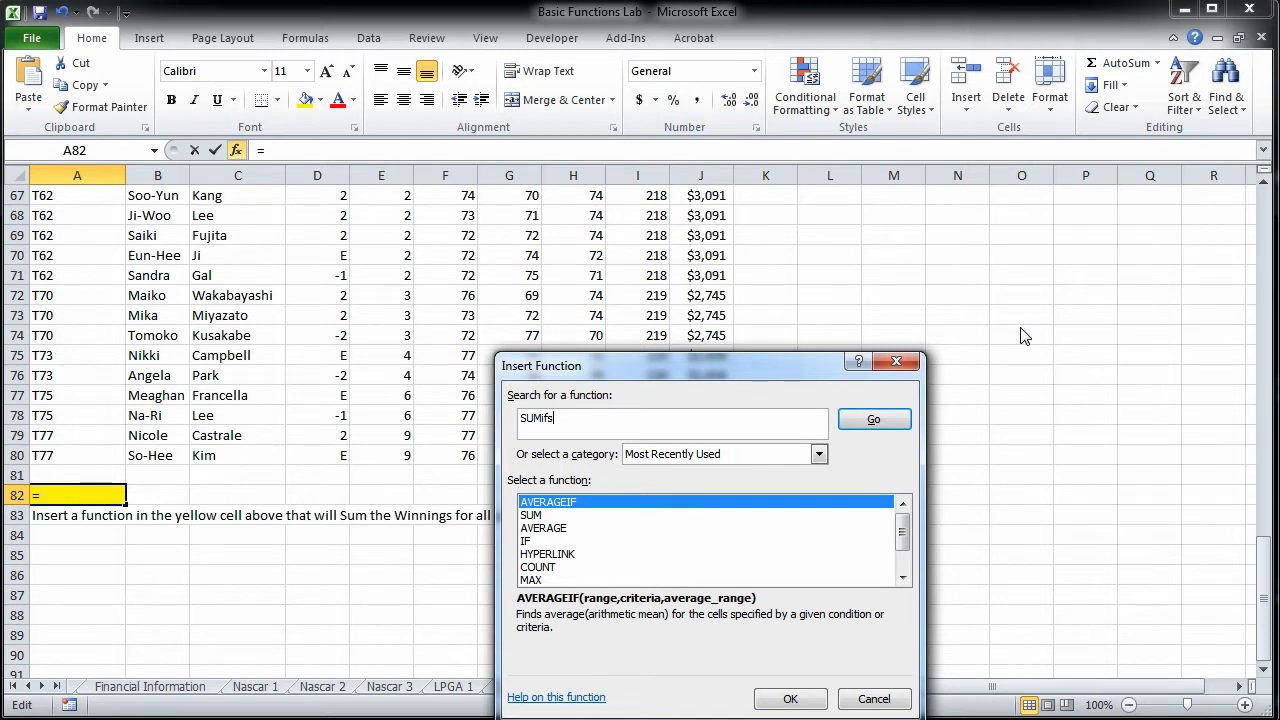
pyautogui.press('Return')
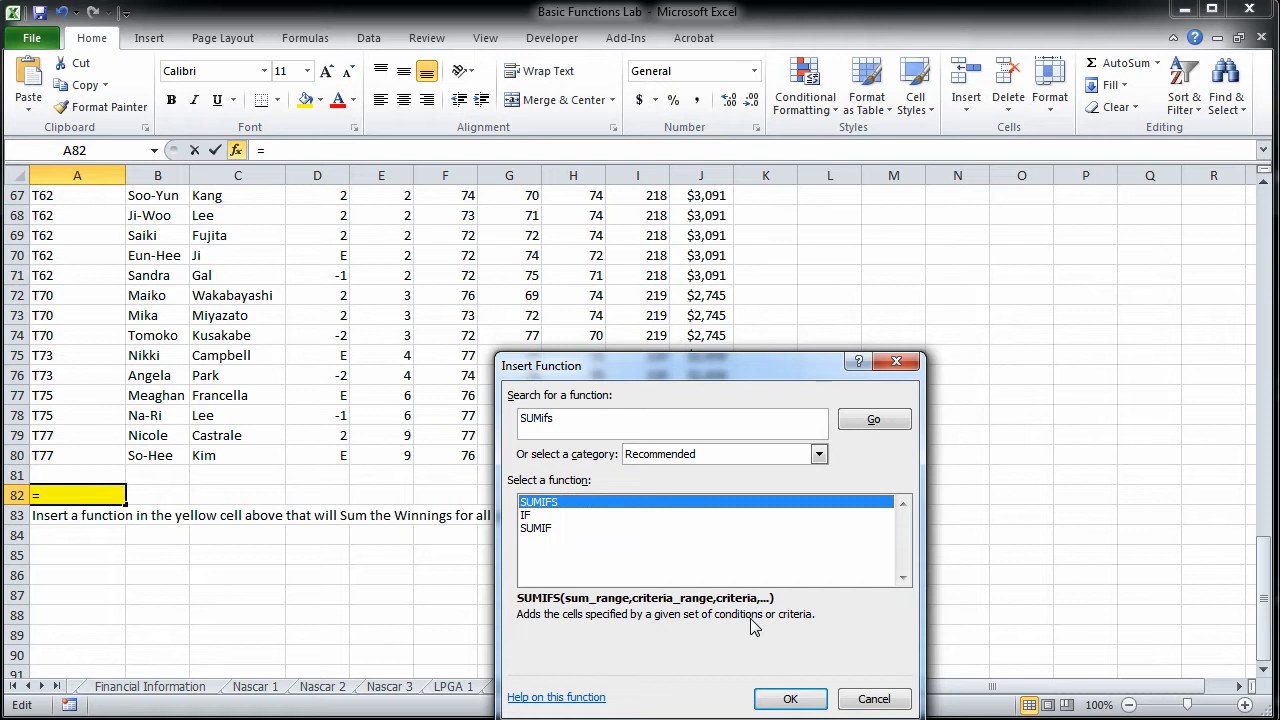
pyautogui.click(806, 704)
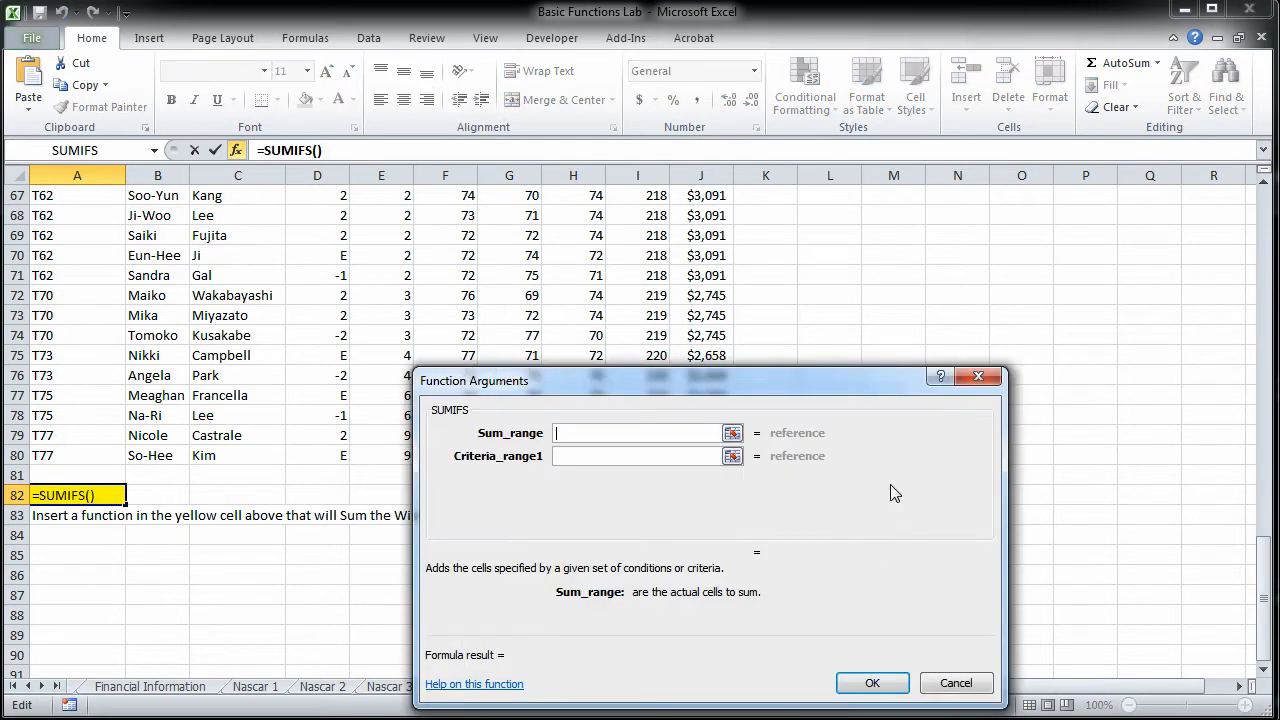
# Step: Set the SUMIFS sum range to the Winnings values in J3:J80
pyautogui.moveTo(746, 384); pyautogui.dragTo(785, 347)
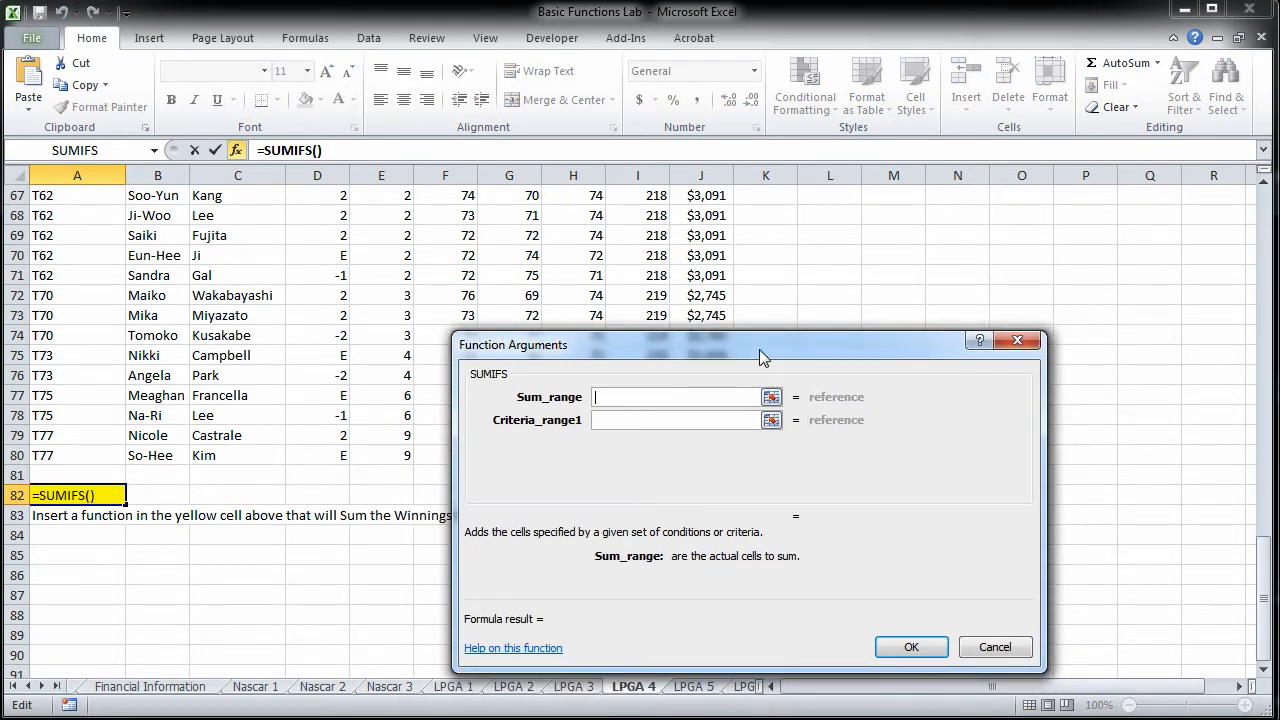
pyautogui.moveTo(759, 349); pyautogui.dragTo(703, 536)
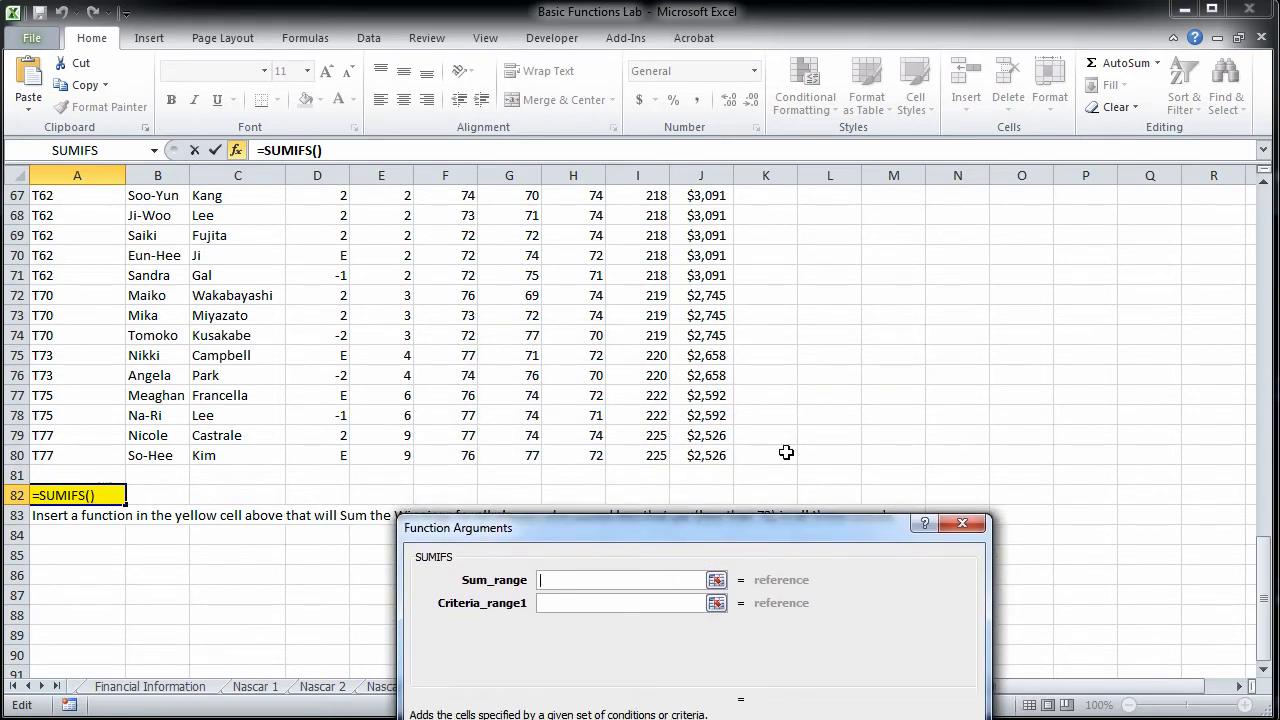
pyautogui.moveTo(710, 455); pyautogui.dragTo(700, 240)
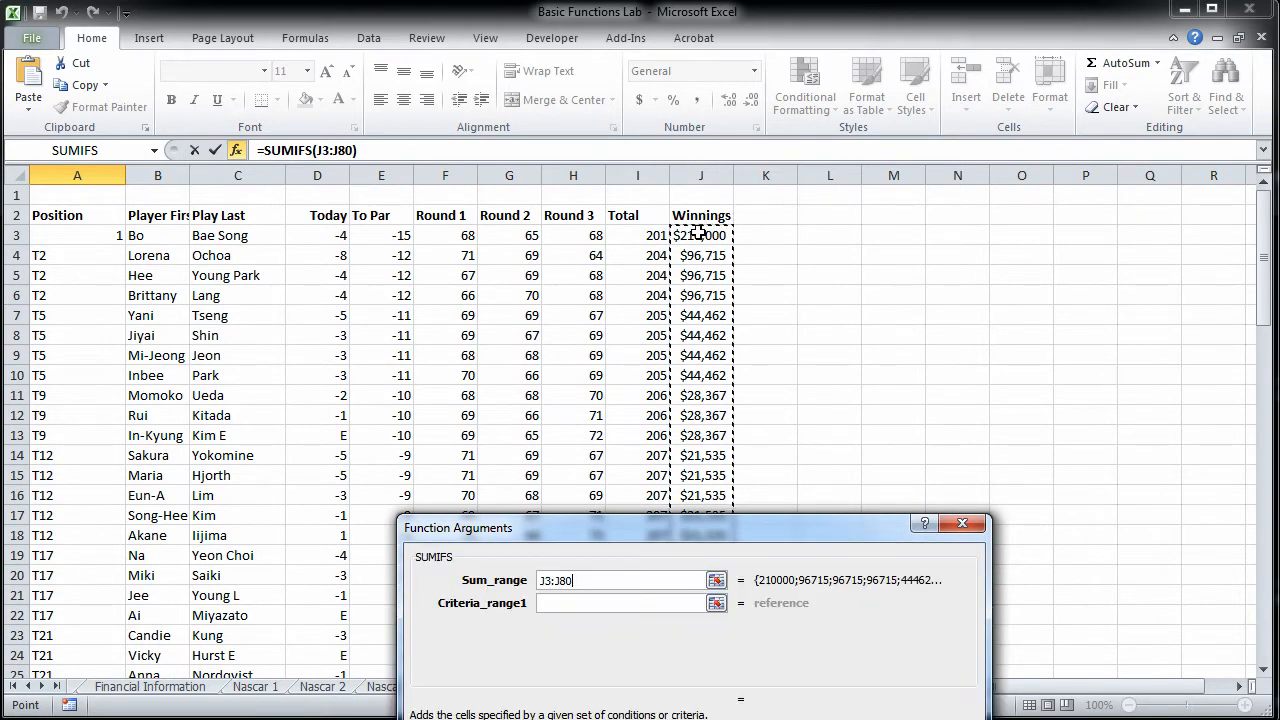
# Step: Set the first criteria range to the Round 1 scores in F3:F80 with the criterion <72
pyautogui.click(566, 603)
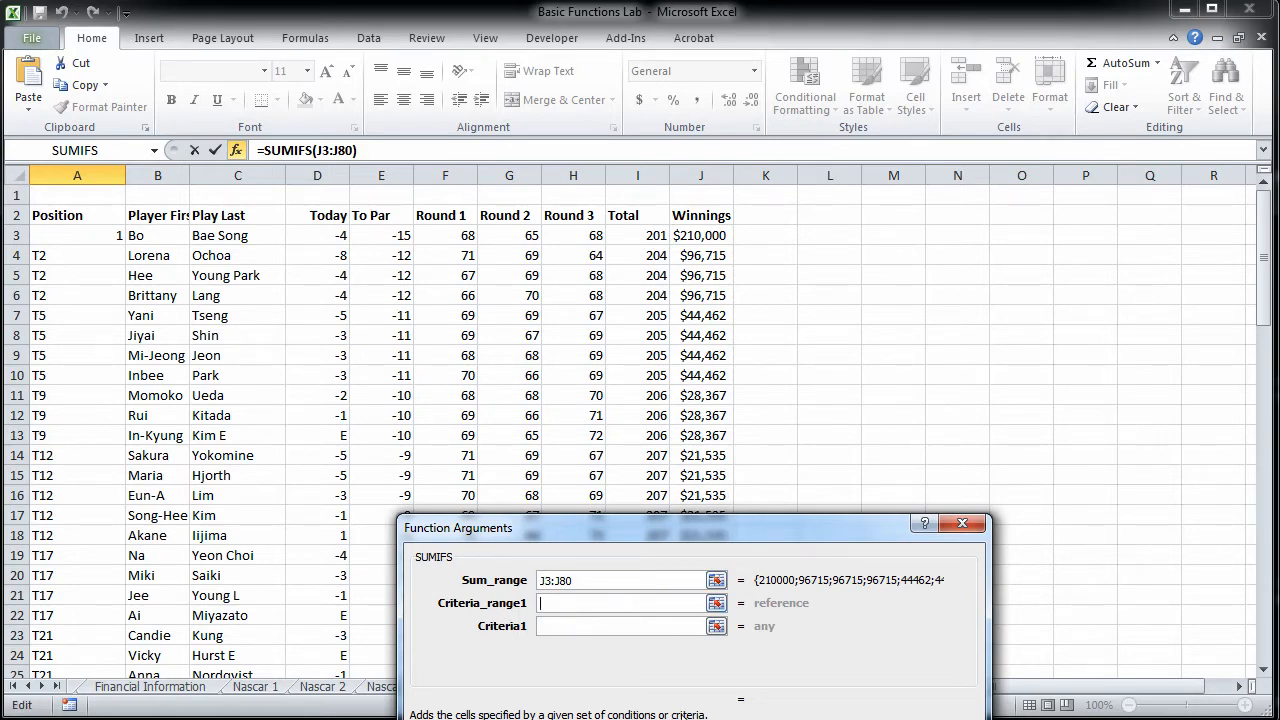
pyautogui.moveTo(691, 527); pyautogui.dragTo(914, 253)
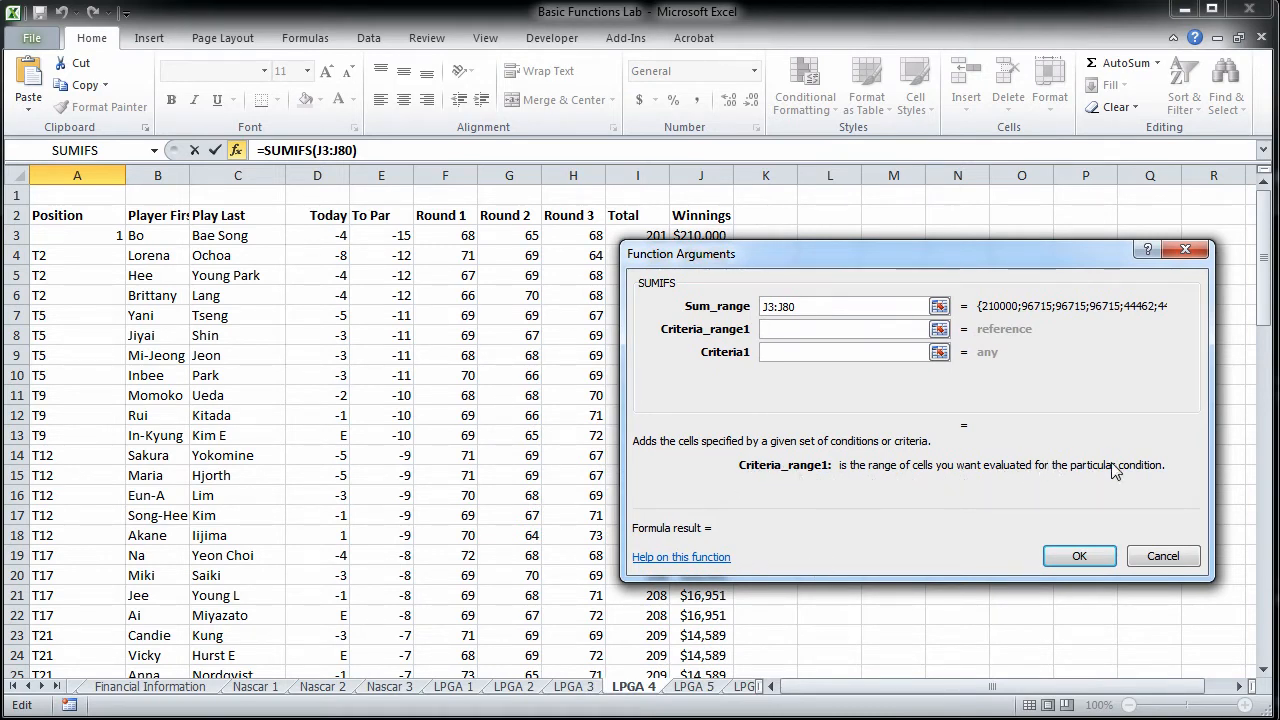
pyautogui.click(450, 240)
pyautogui.moveTo(450, 240); pyautogui.dragTo(450, 640)
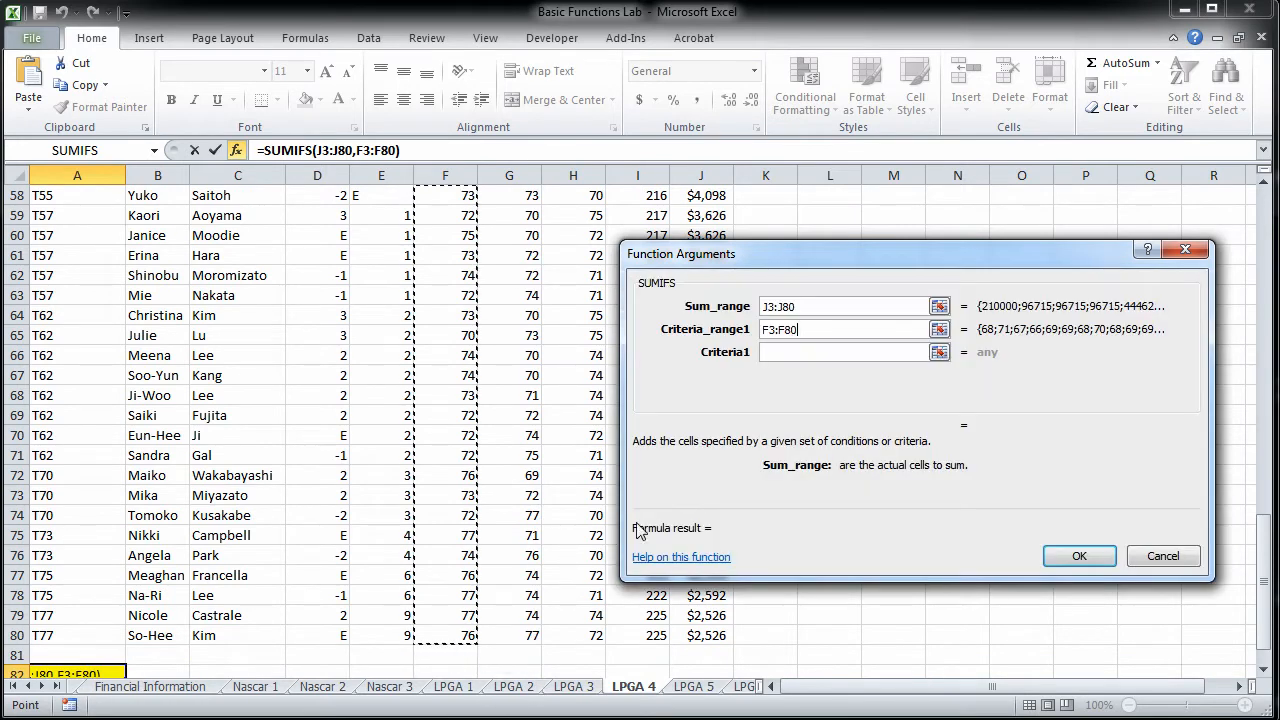
pyautogui.click(808, 355)
pyautogui.write('<72')
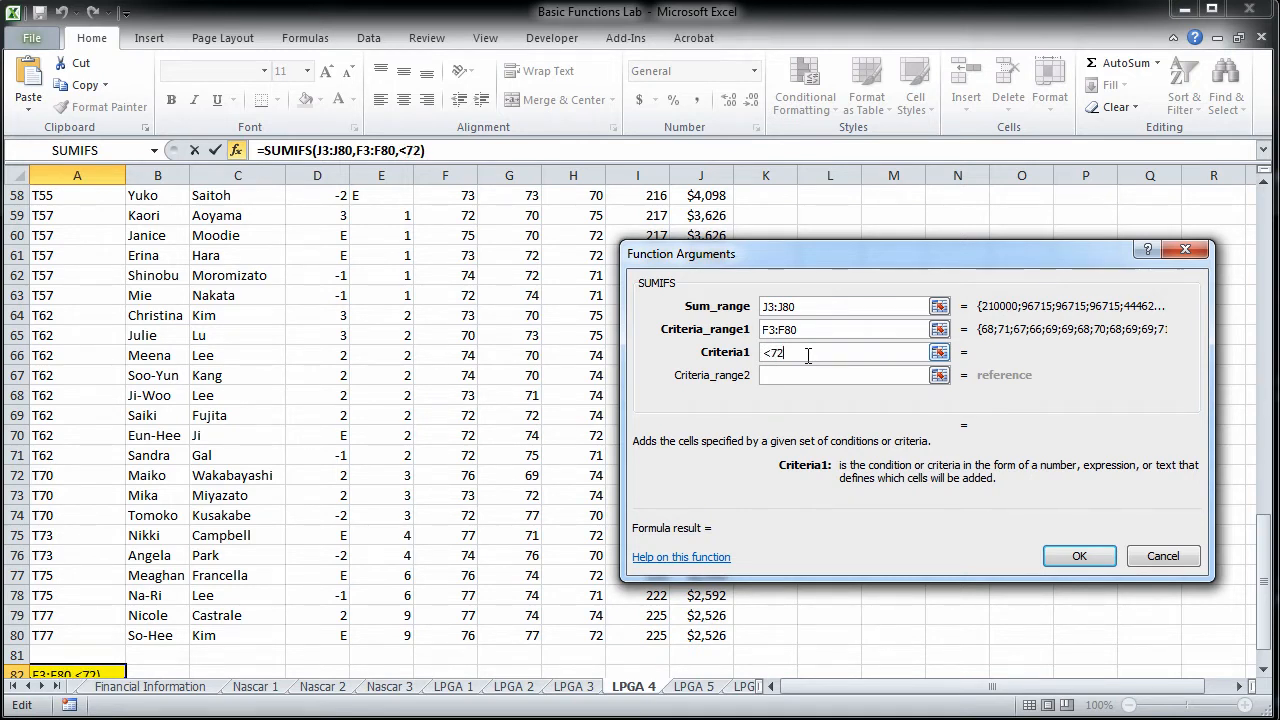
# Step: Set the second criteria range to the Round 2 scores in G3:G80 with the criterion <72
pyautogui.click(808, 375)
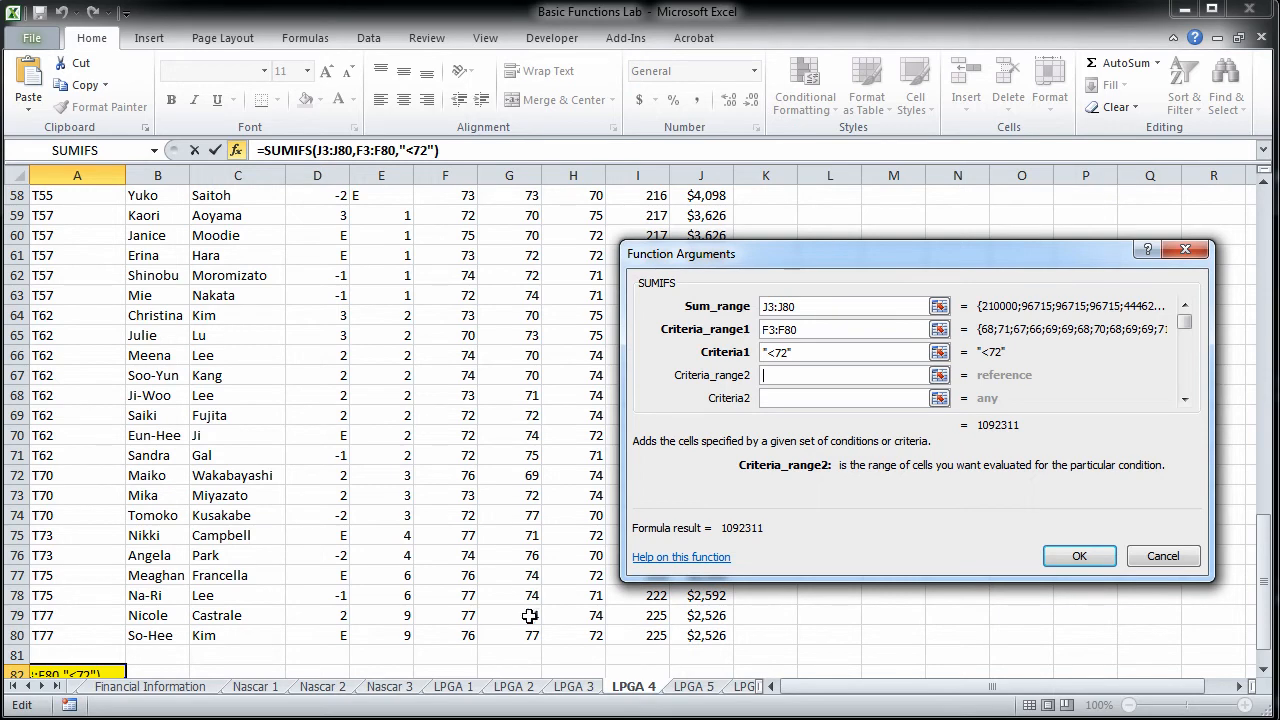
pyautogui.moveTo(514, 645); pyautogui.dragTo(522, 235)
pyautogui.click(838, 398)
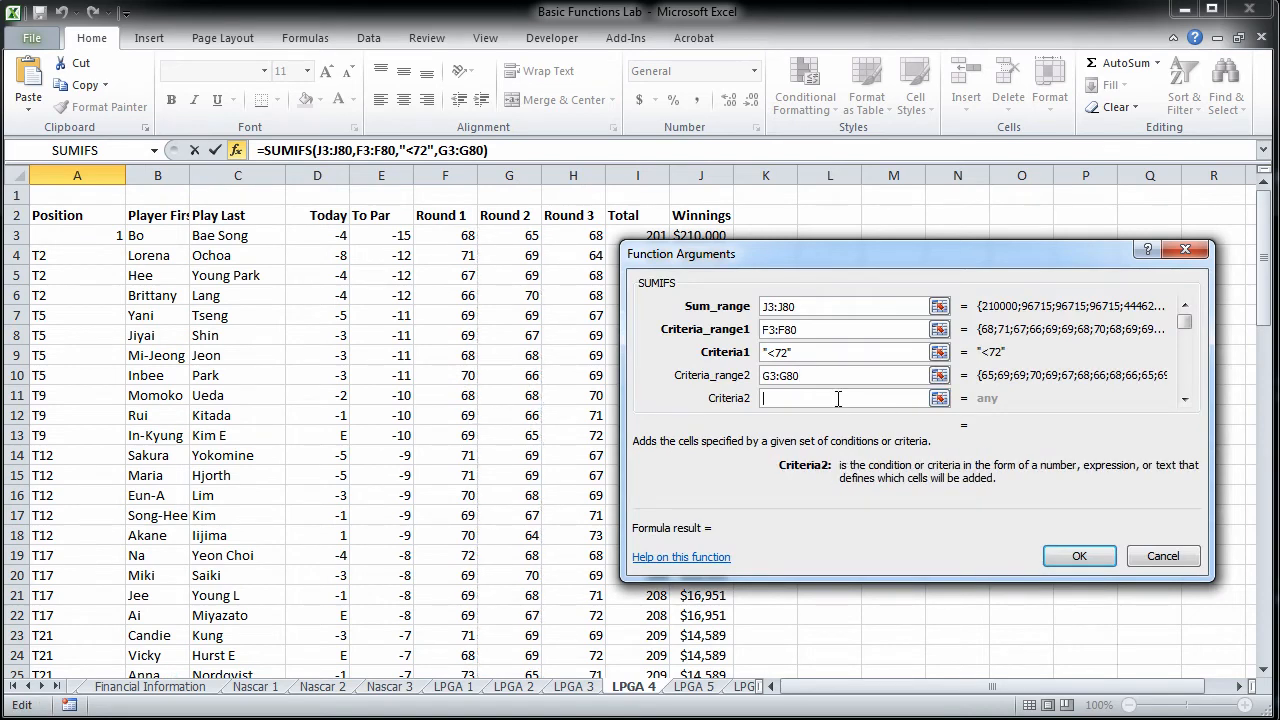
pyautogui.write('<72')
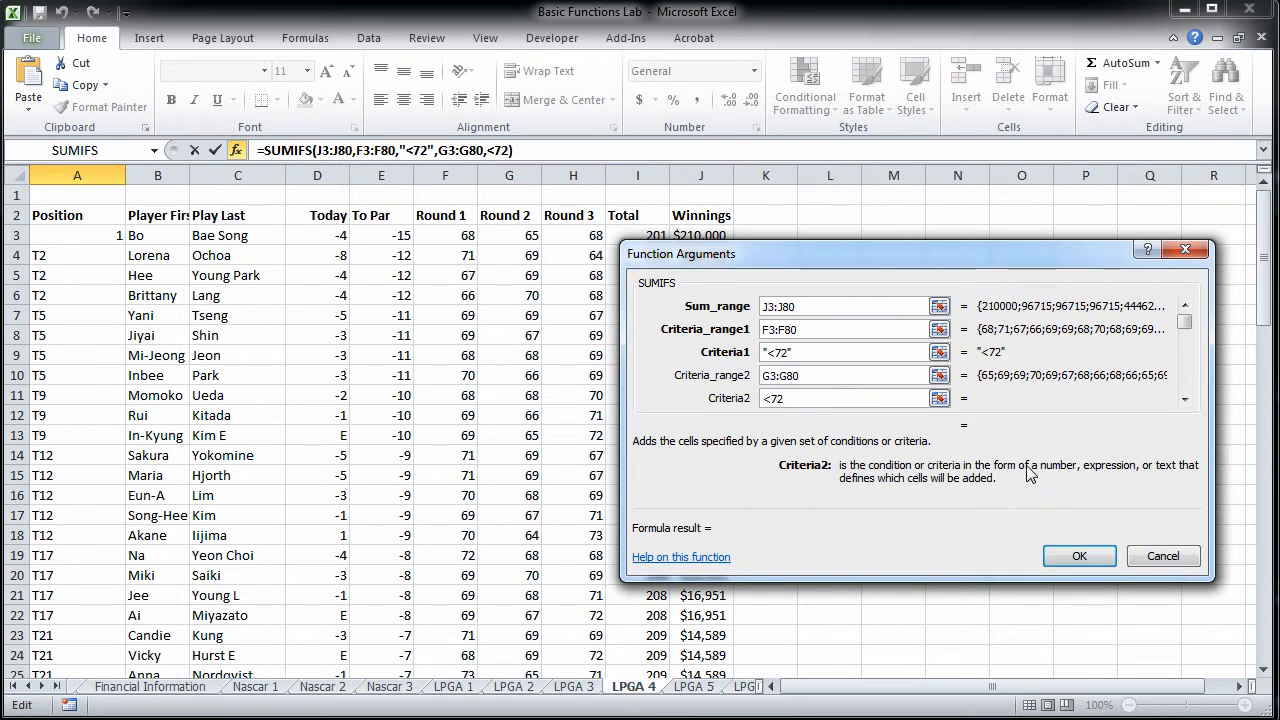
# Step: Set the third criteria range to the Round 3 scores in H3:H80 with the criterion <72
pyautogui.press('Tab')
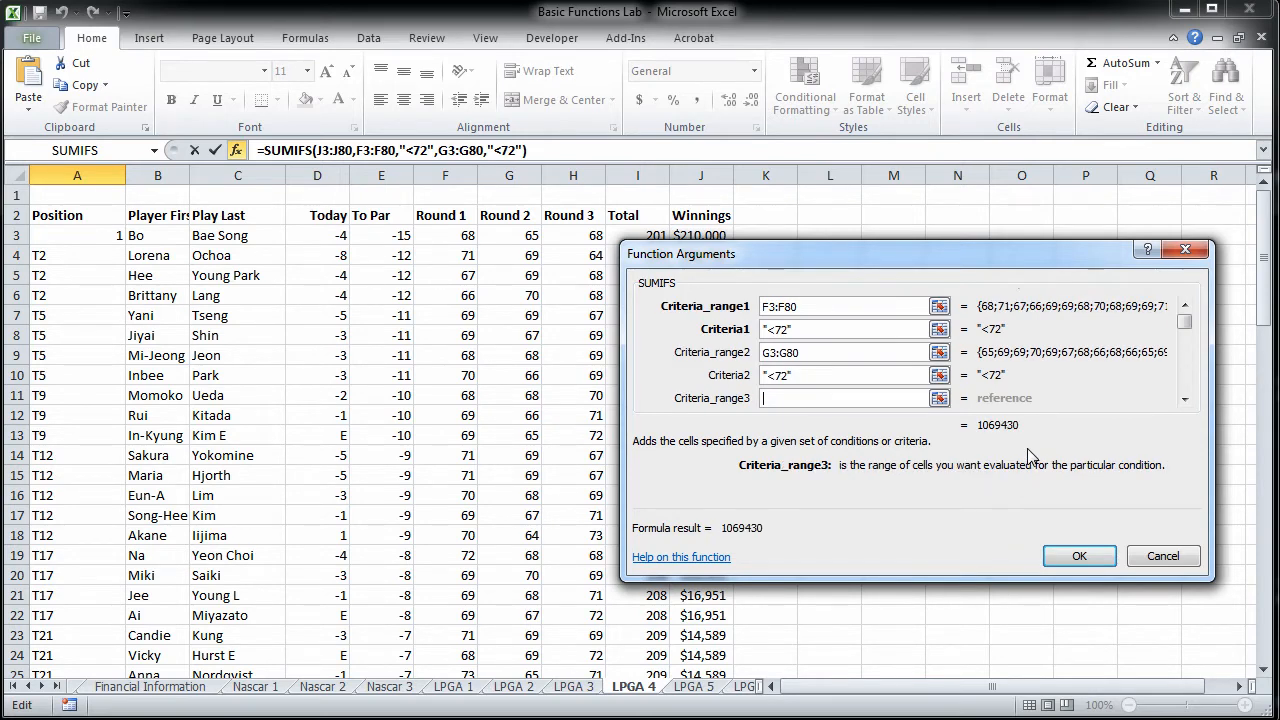
pyautogui.moveTo(574, 239); pyautogui.dragTo(600, 645)
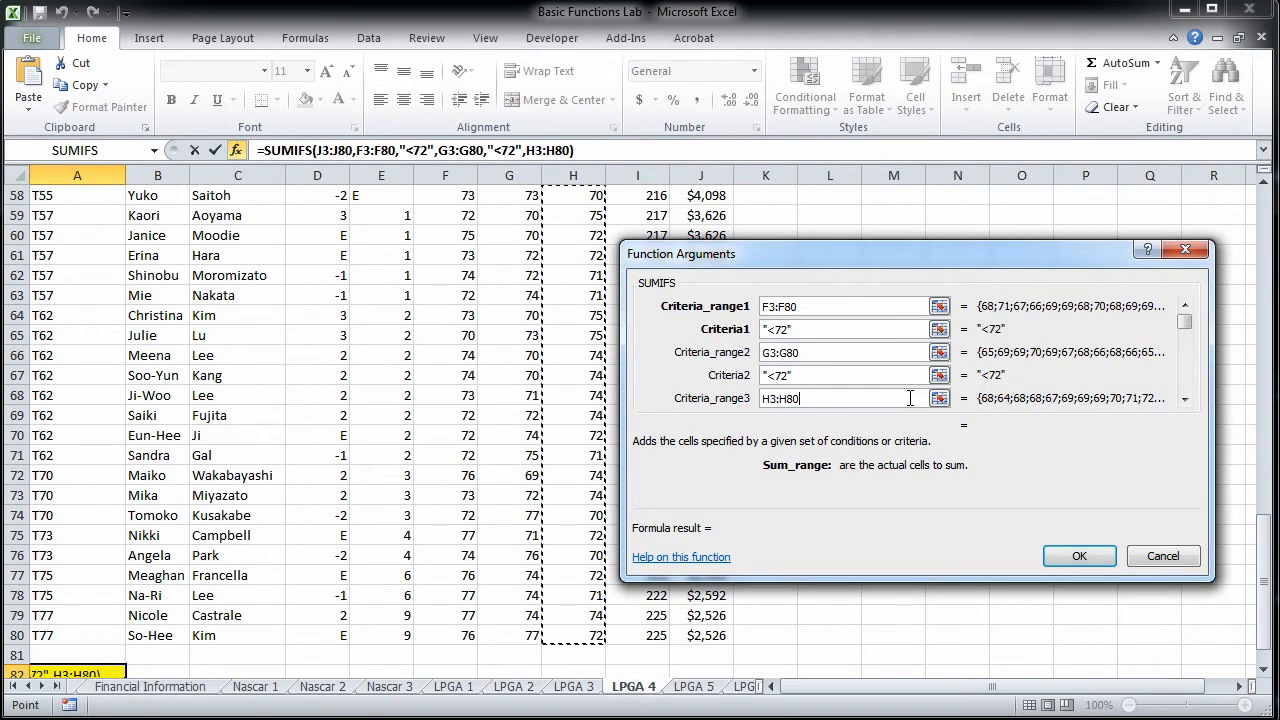
pyautogui.press('Tab')
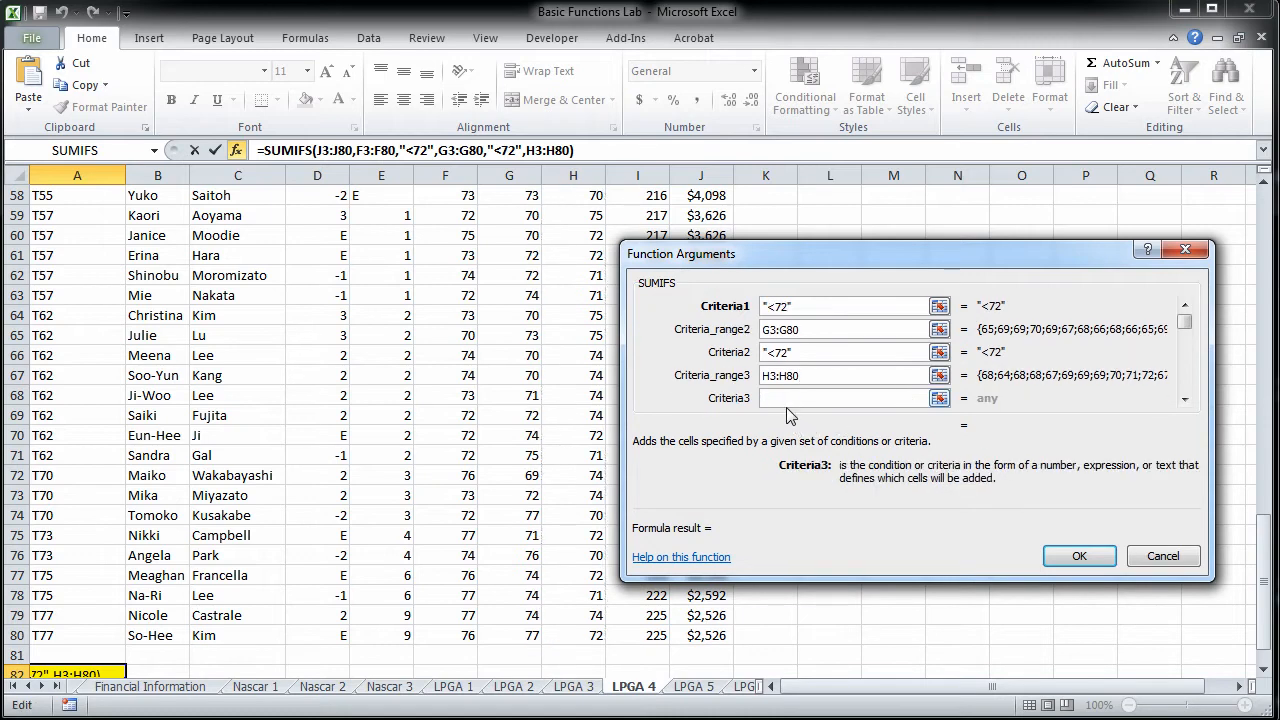
pyautogui.write('<72')
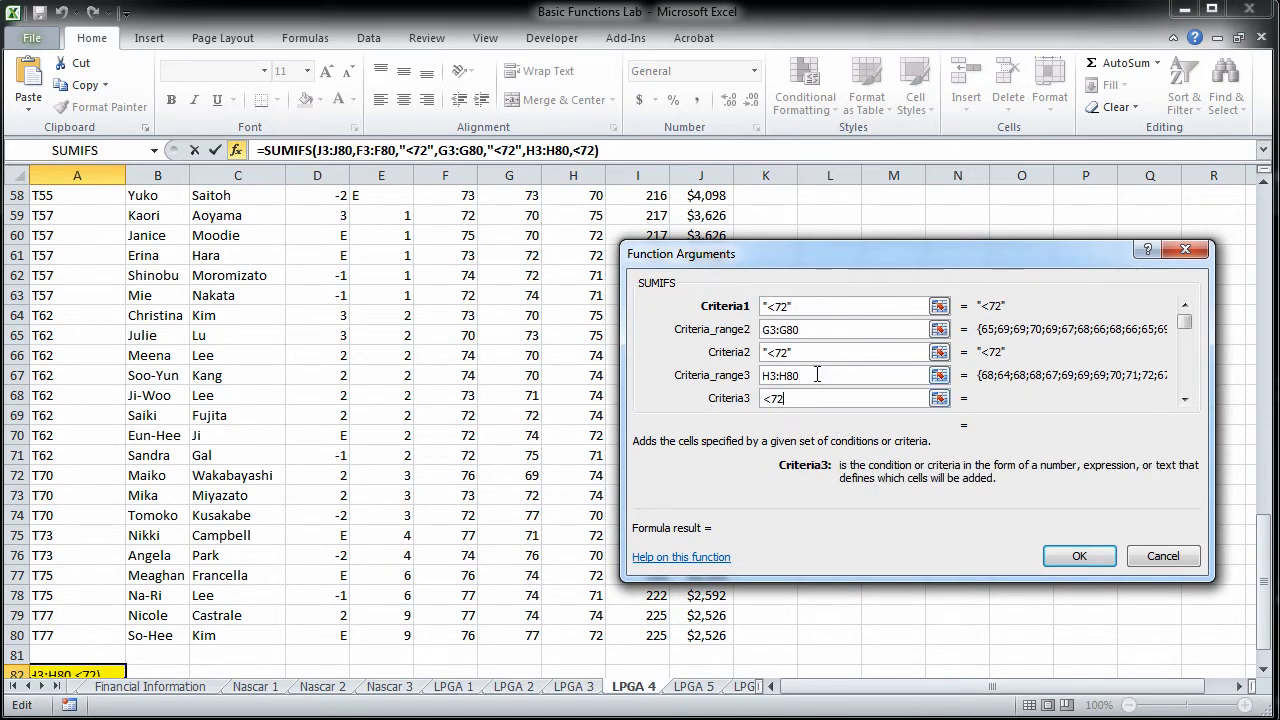
# Step: Review the SUMIFS arguments, accept the function, and apply the Accounting number format with a dollar sign to A82
pyautogui.scroll(2, 818, 347)
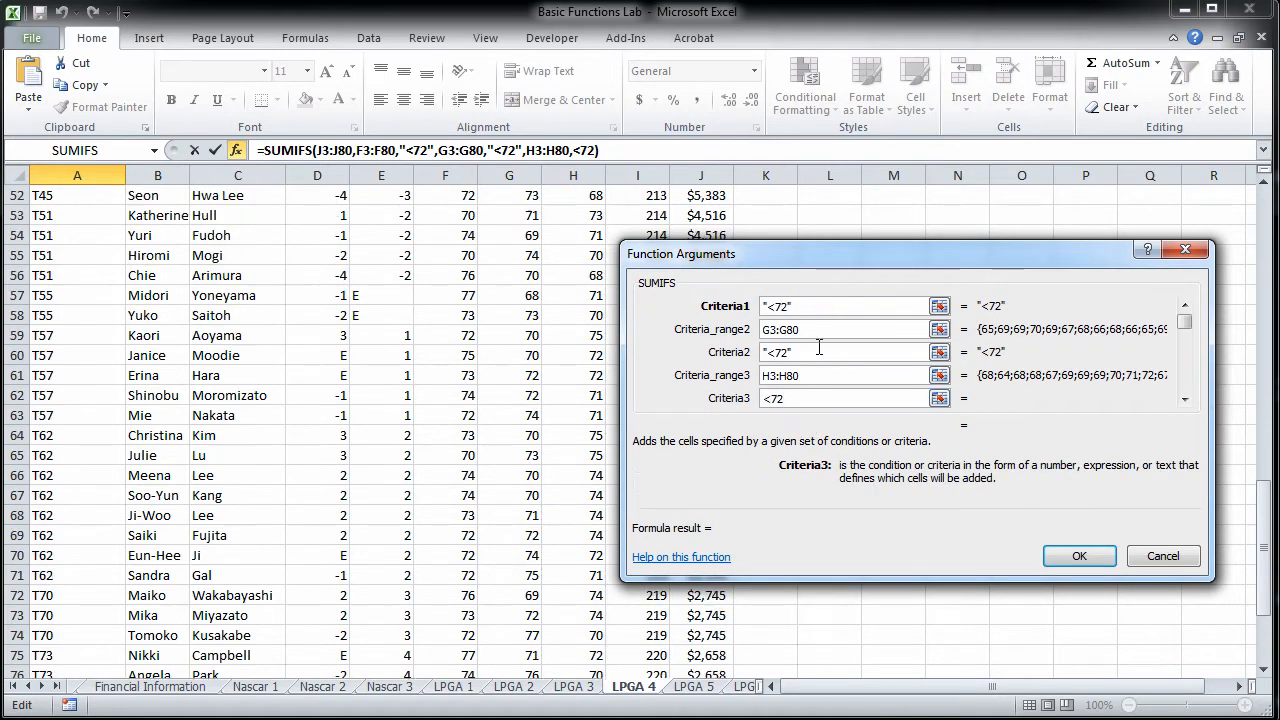
pyautogui.click(1185, 305)
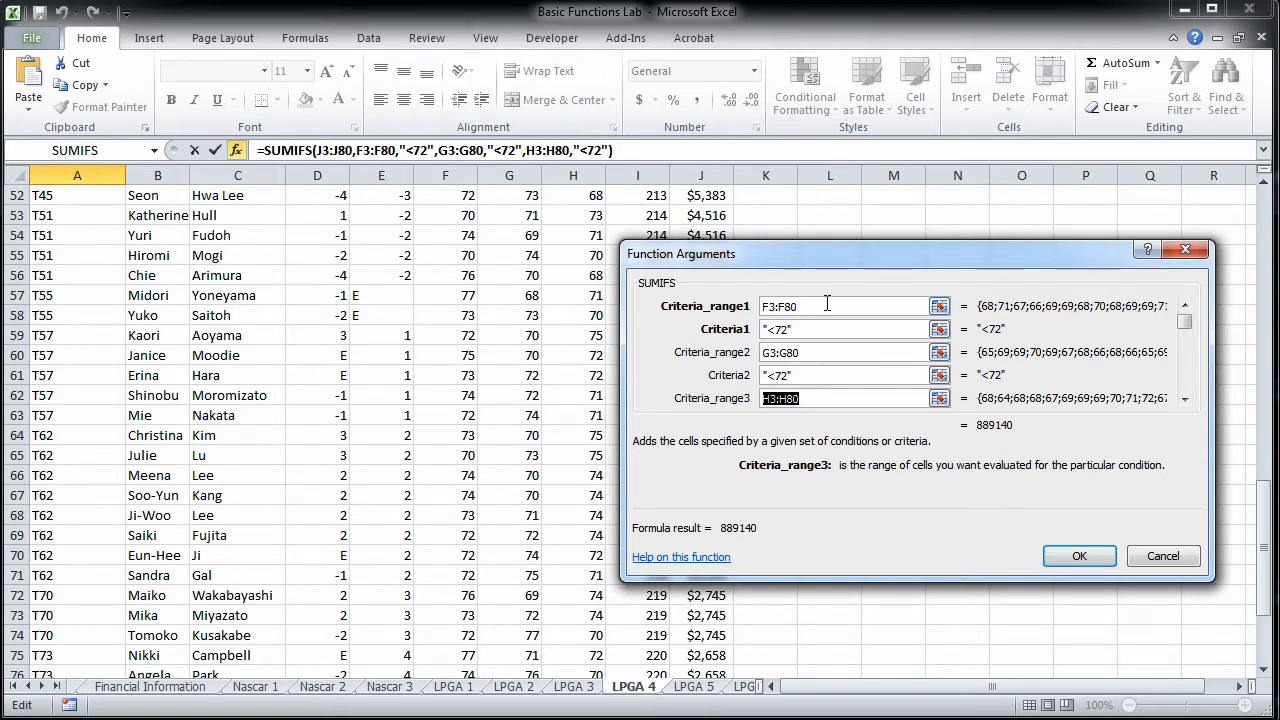
pyautogui.click(1078, 560)
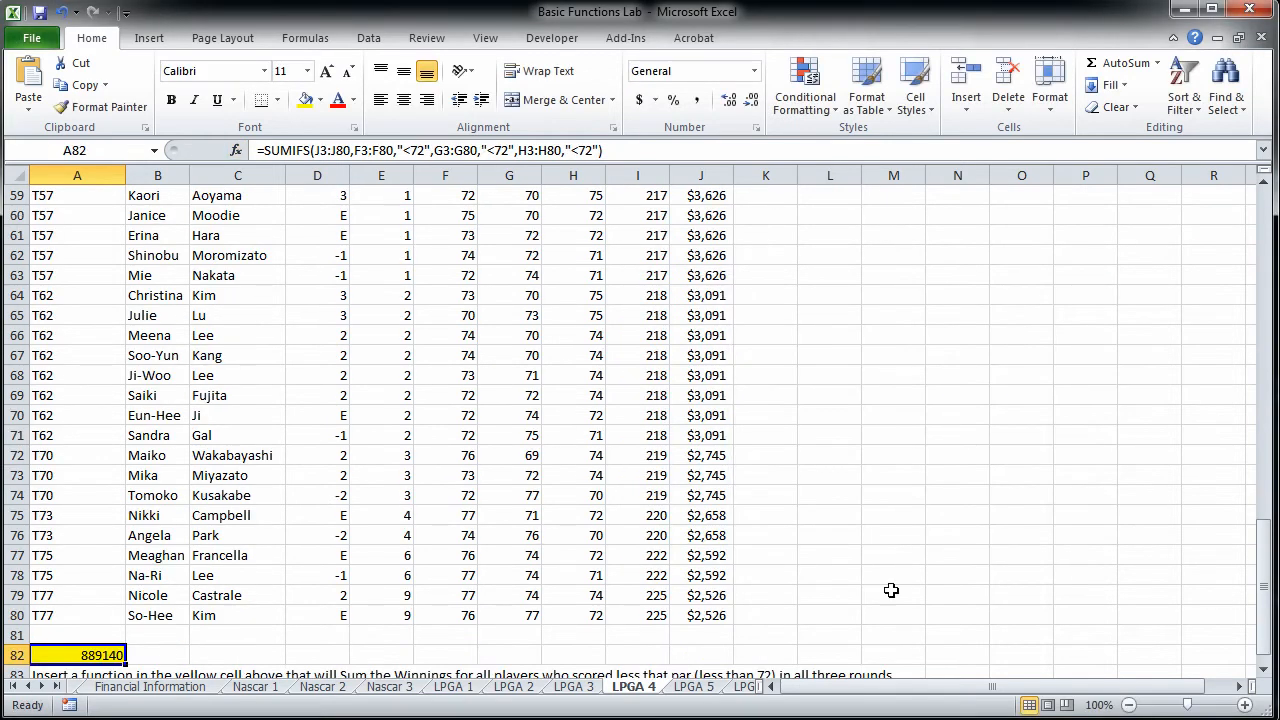
pyautogui.click(640, 100)
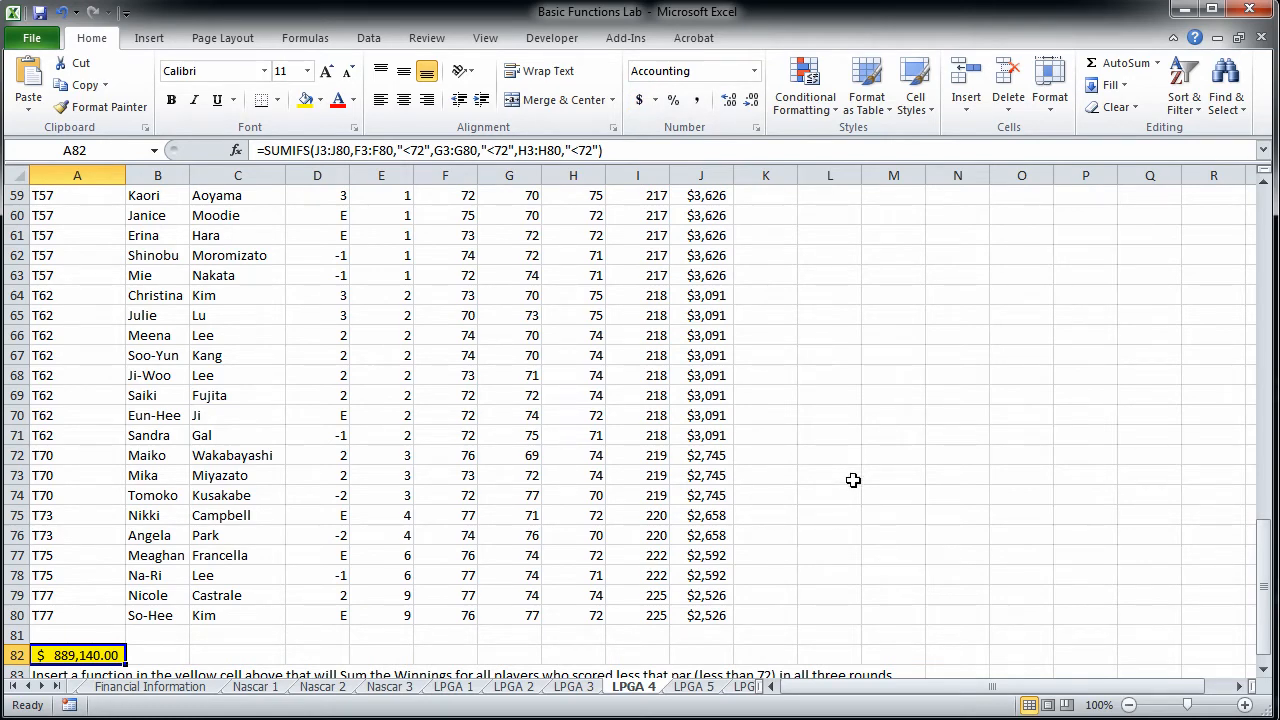
# Step: Check the players' round scores against the under-72 condition, including the Round 1 score in F19
pyautogui.scroll(18, 852, 480)
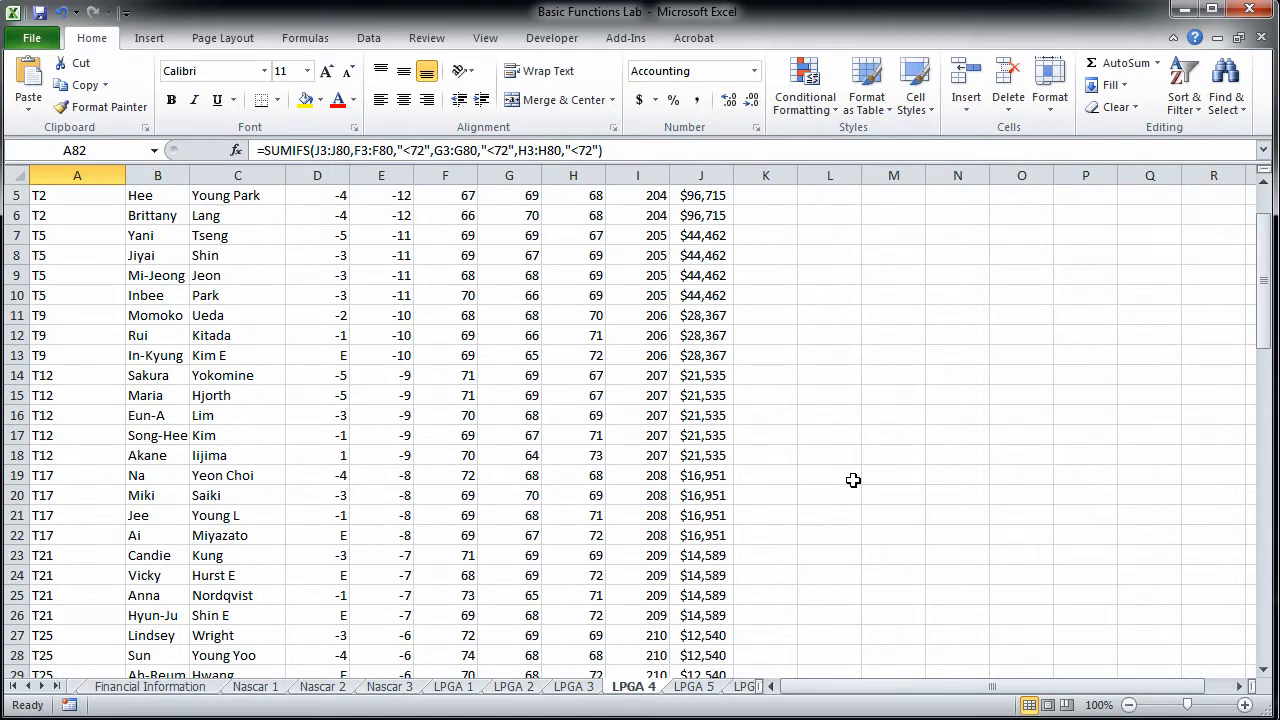
pyautogui.scroll(2, 852, 480)
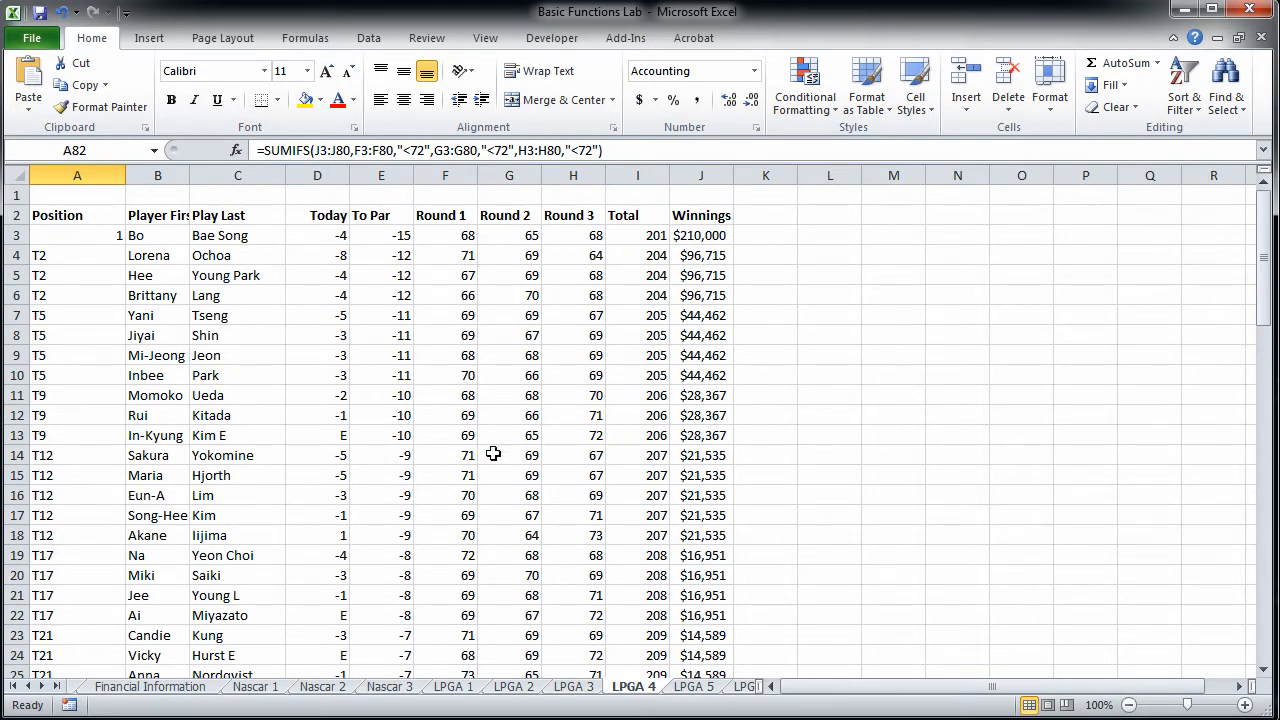
pyautogui.click(460, 556)
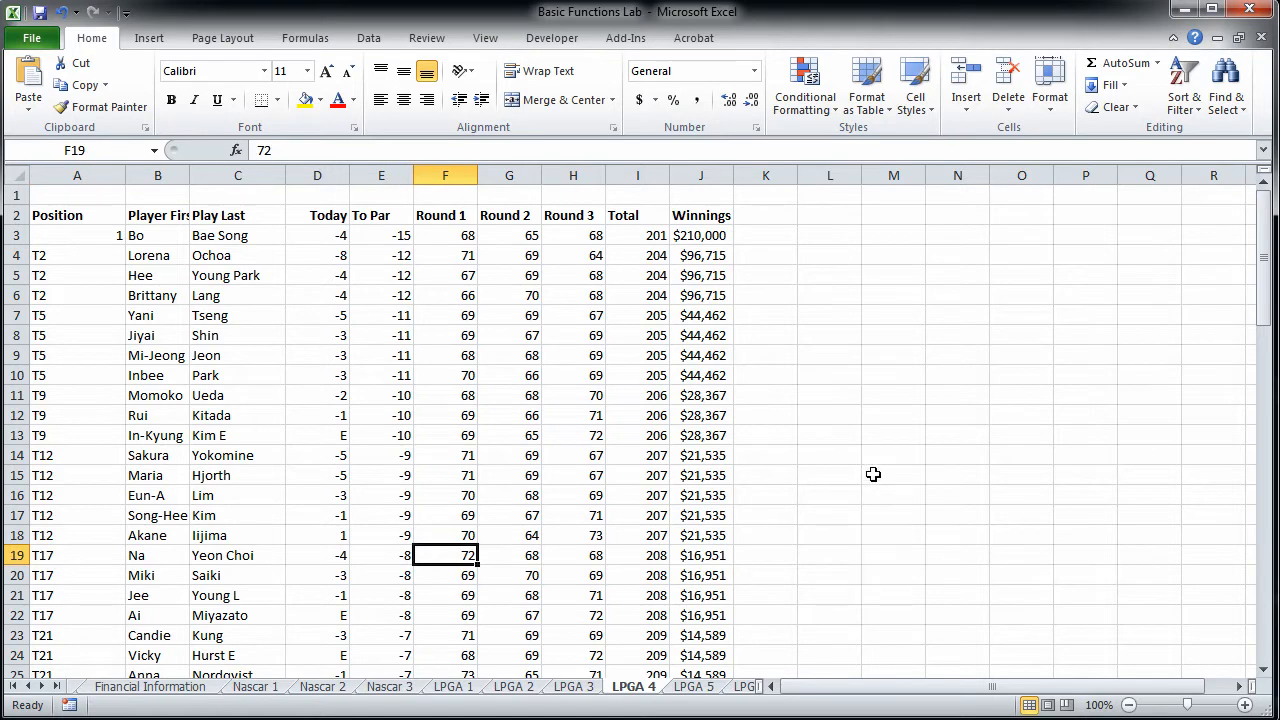
pyautogui.scroll(-20, 873, 474)
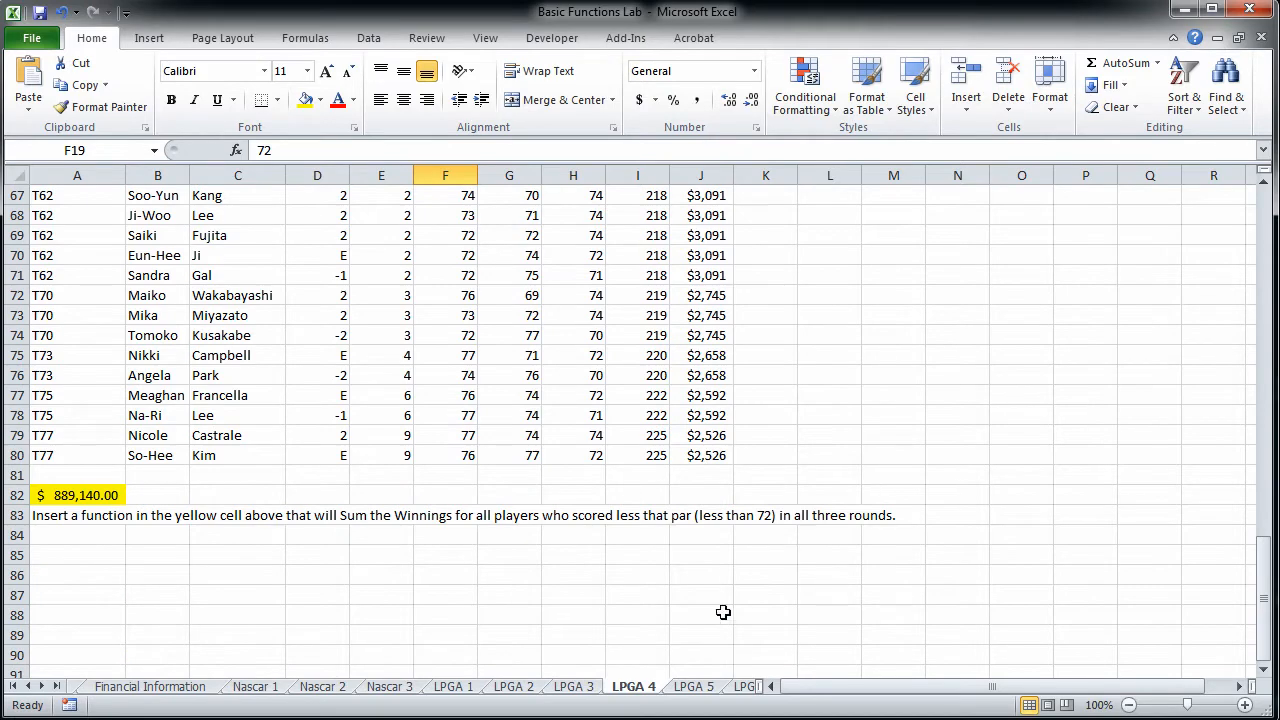
# Step: Switch to the LPGA 5 sheet and examine its player data and the task instruction below it
pyautogui.click(696, 687)
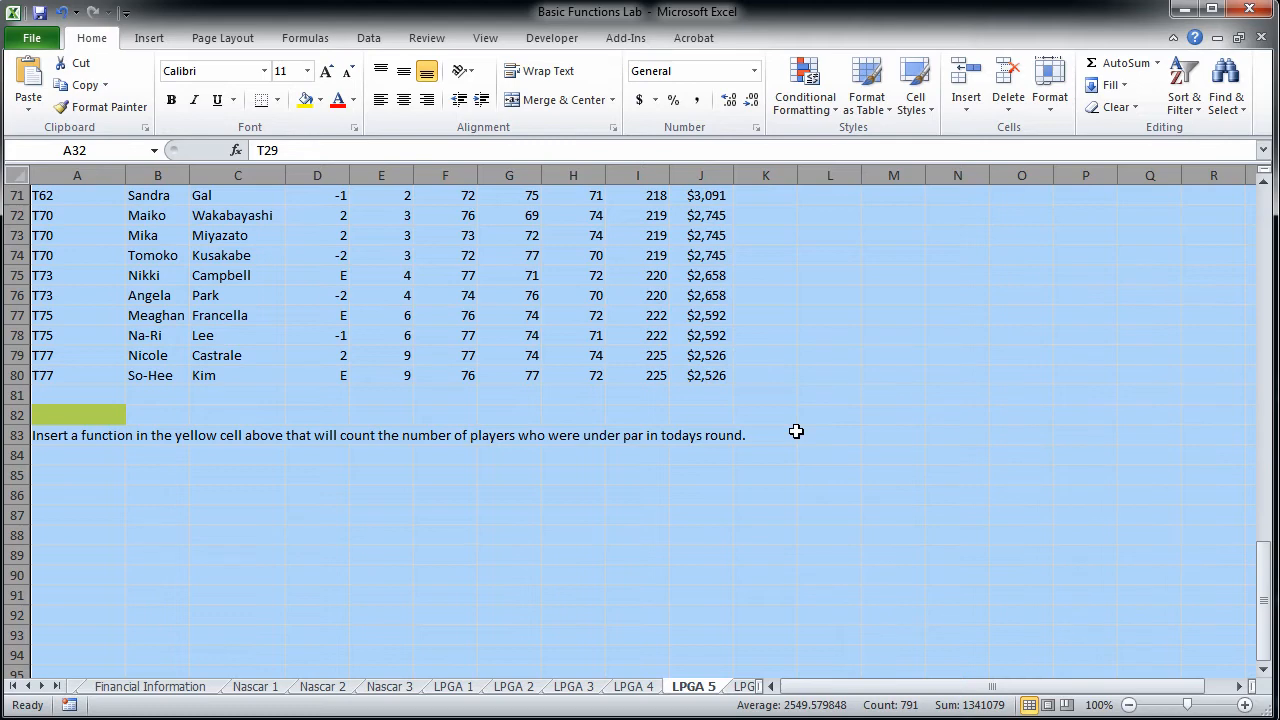
pyautogui.scroll(20, 796, 431)
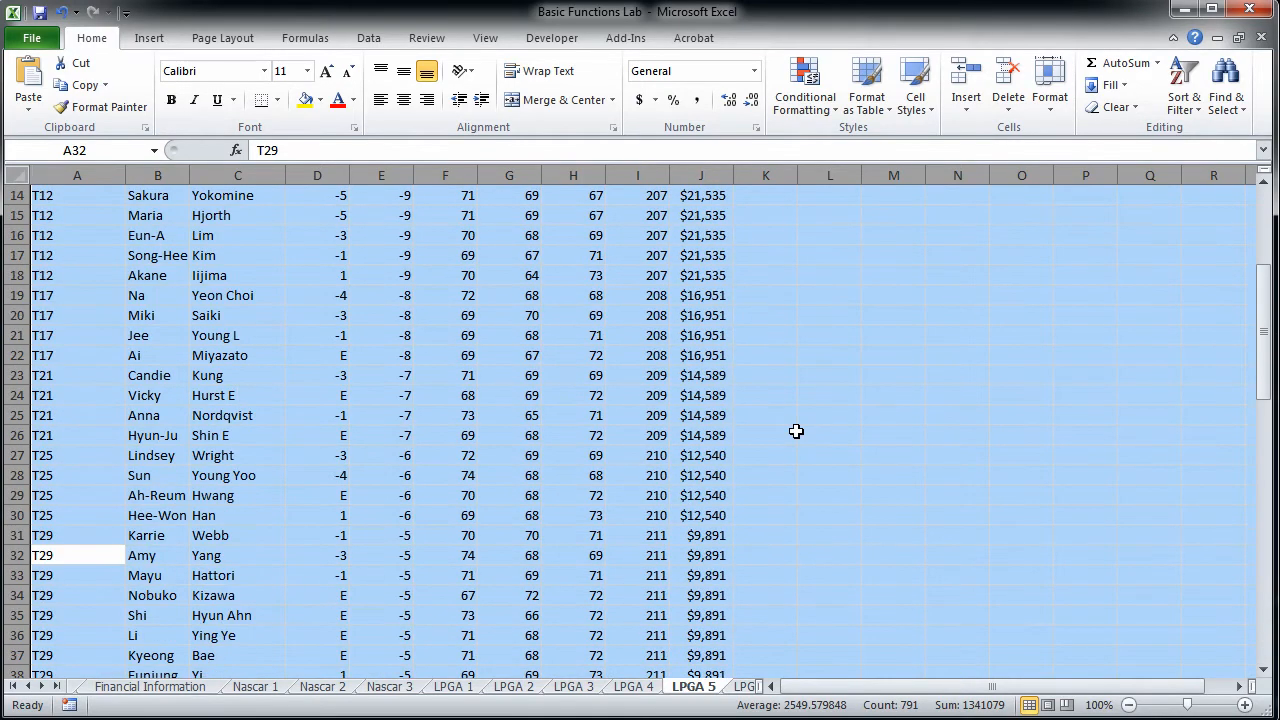
pyautogui.scroll(-20, 796, 431)
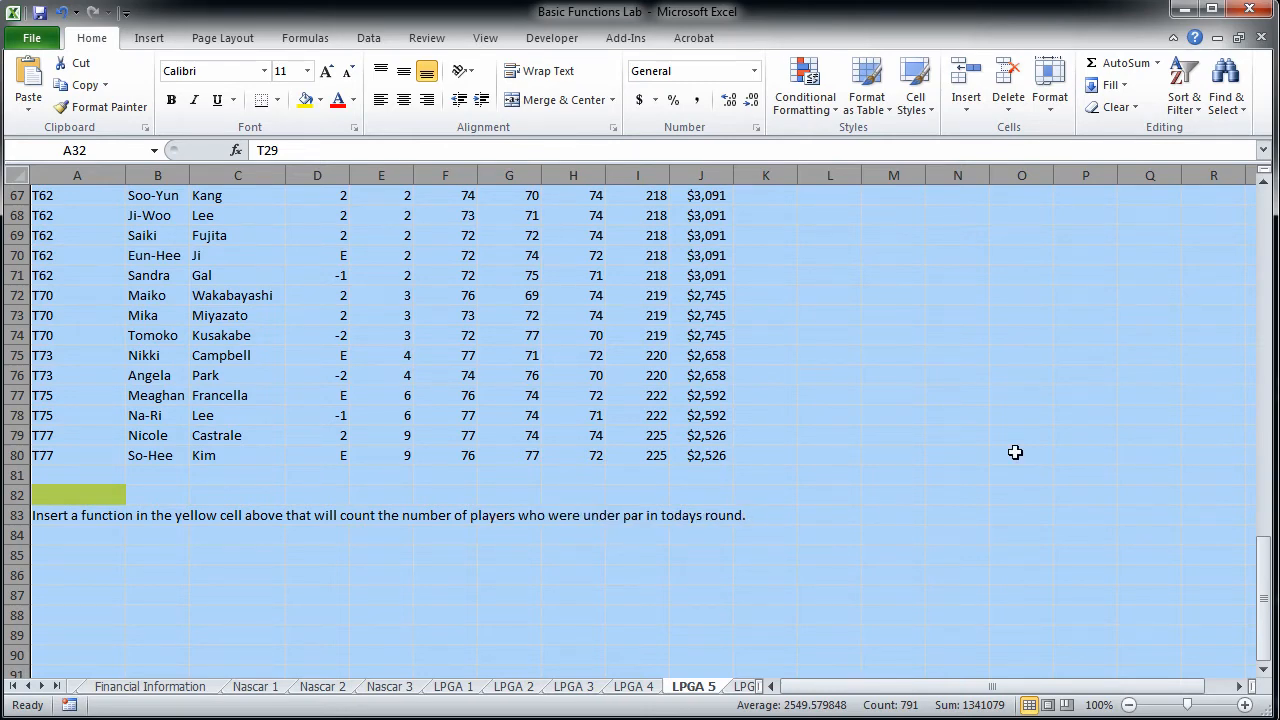
# Step: Compare the Today column's scores with the instruction to count the players under par in today's round
pyautogui.scroll(10, 1047, 425)
pyautogui.scroll(12, 1047, 425)
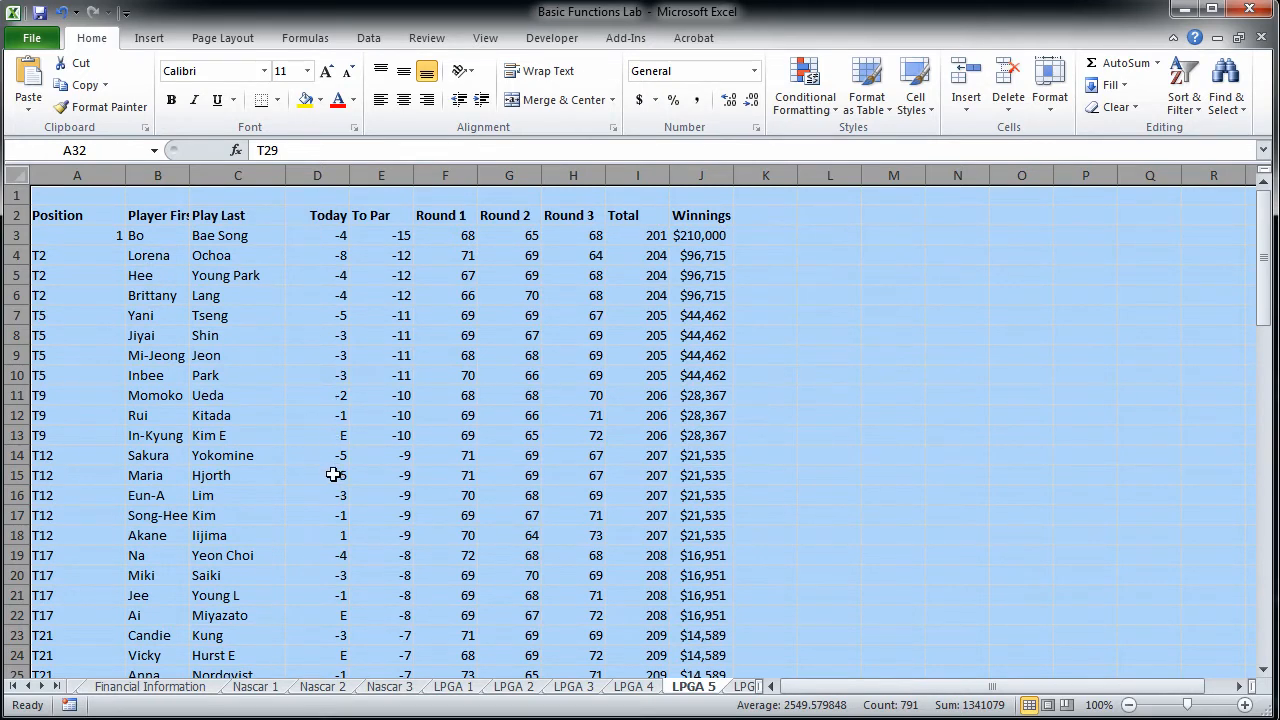
pyautogui.scroll(-20, 837, 417)
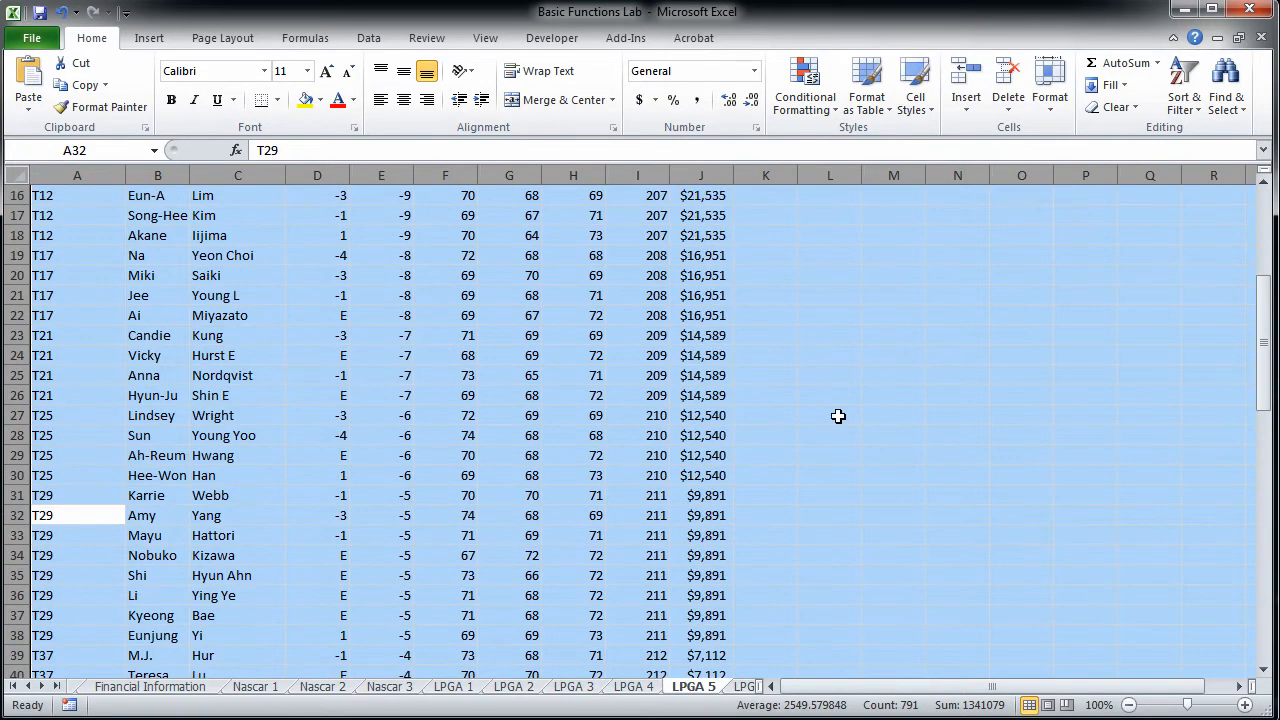
pyautogui.scroll(-1, 838, 416)
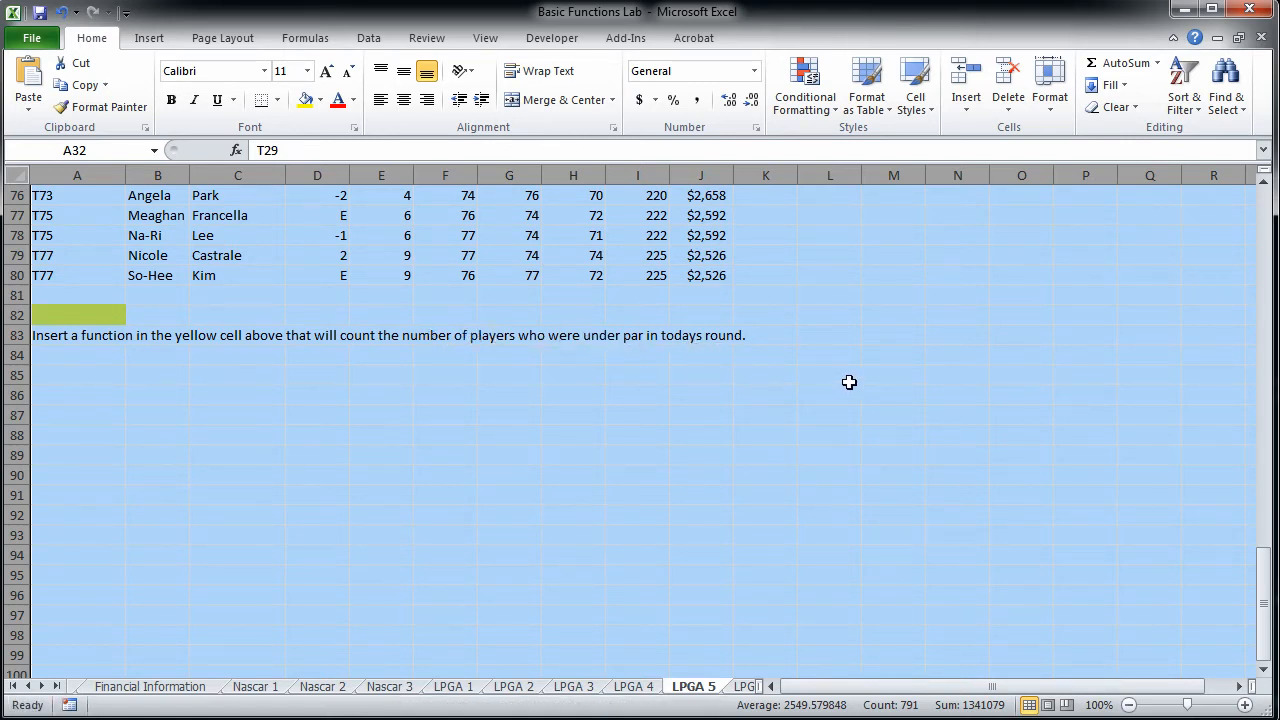
pyautogui.scroll(17, 815, 365)
pyautogui.scroll(8, 849, 382)
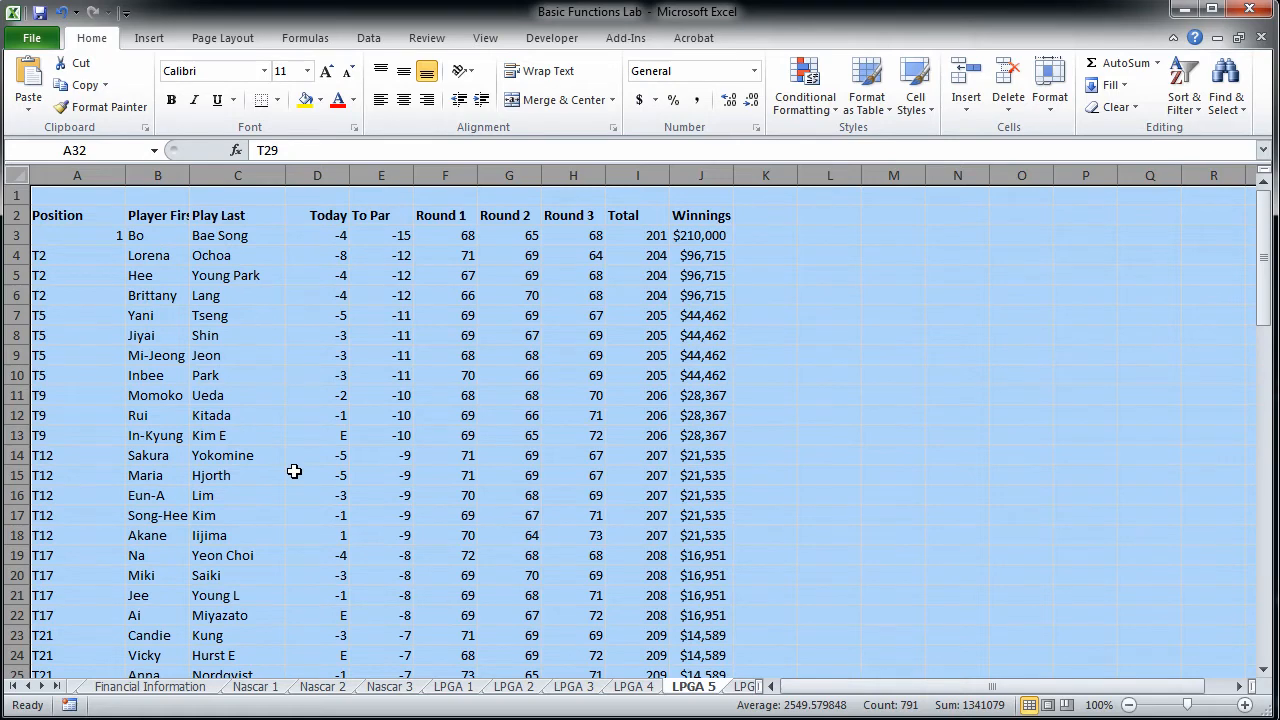
pyautogui.scroll(-20, 831, 429)
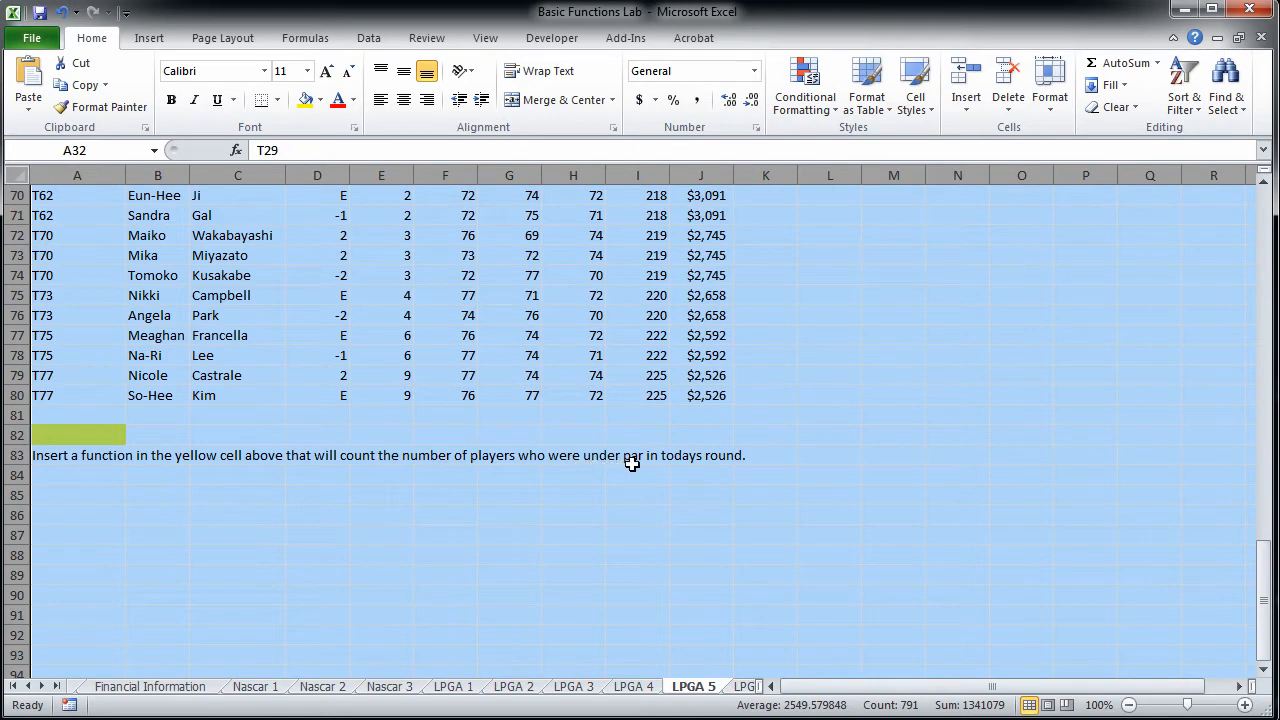
pyautogui.scroll(13, 955, 447)
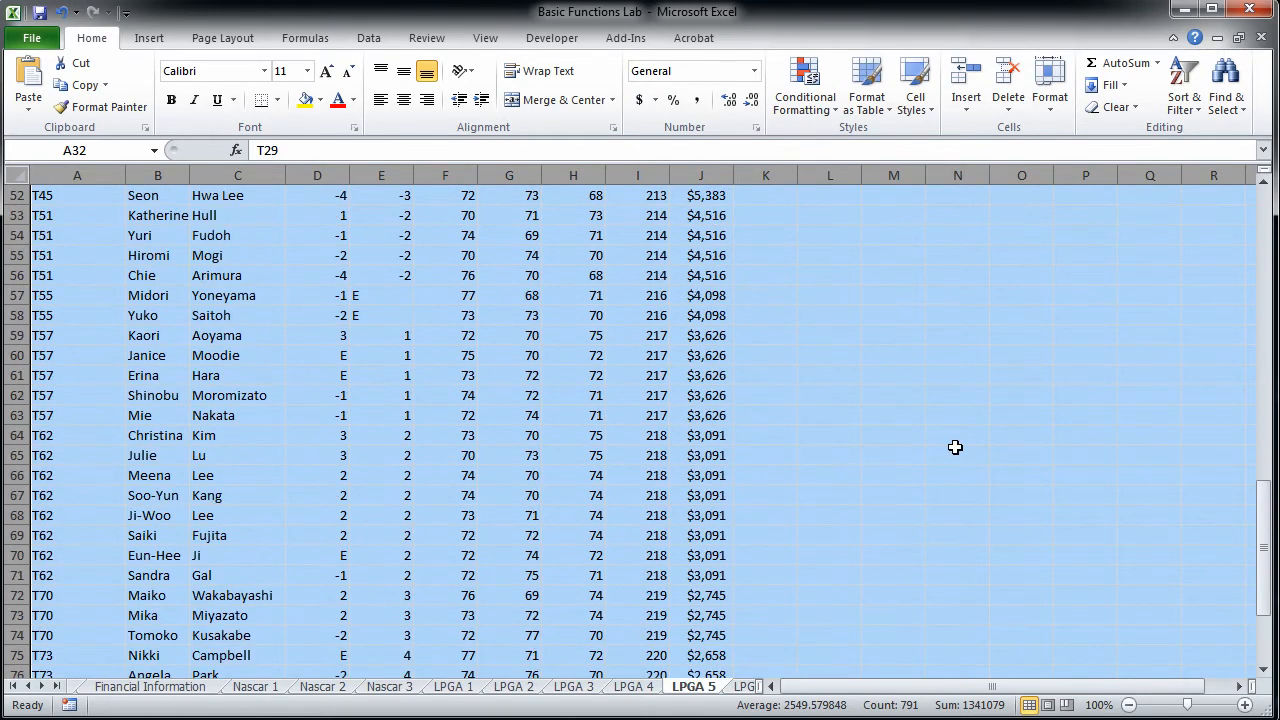
pyautogui.scroll(10, 955, 447)
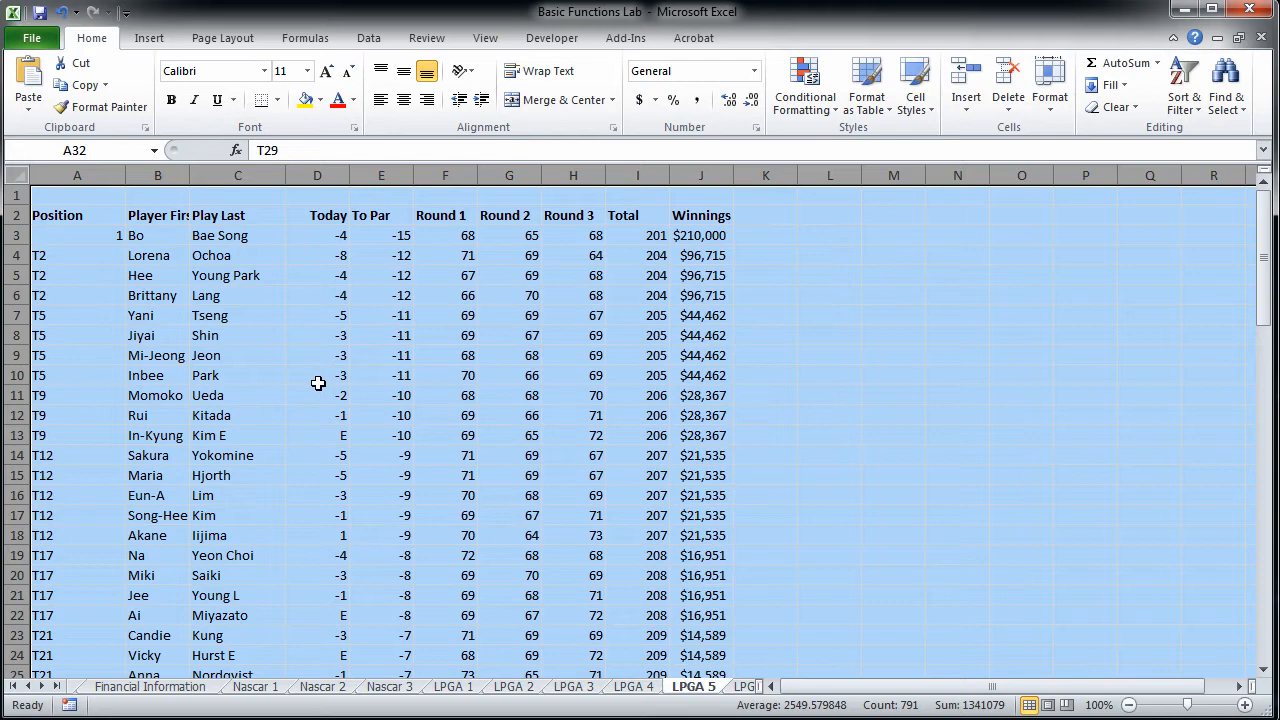
pyautogui.scroll(-20, 317, 383)
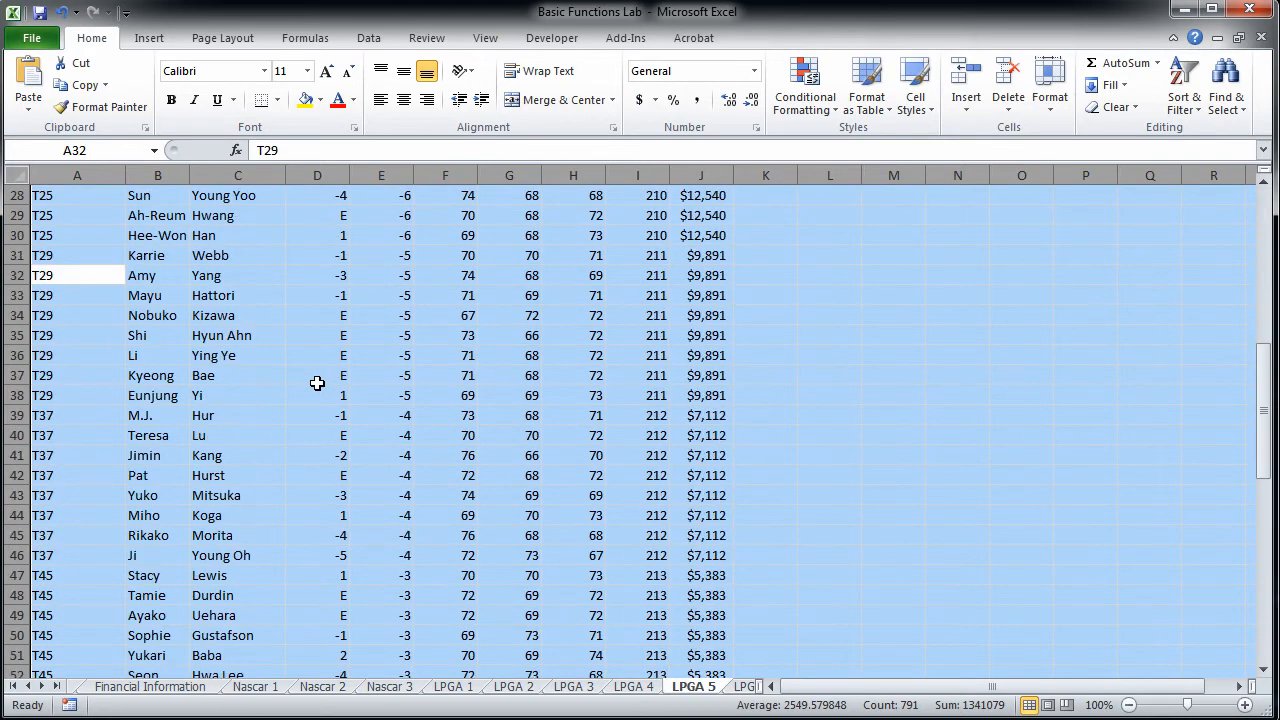
pyautogui.scroll(-4, 317, 383)
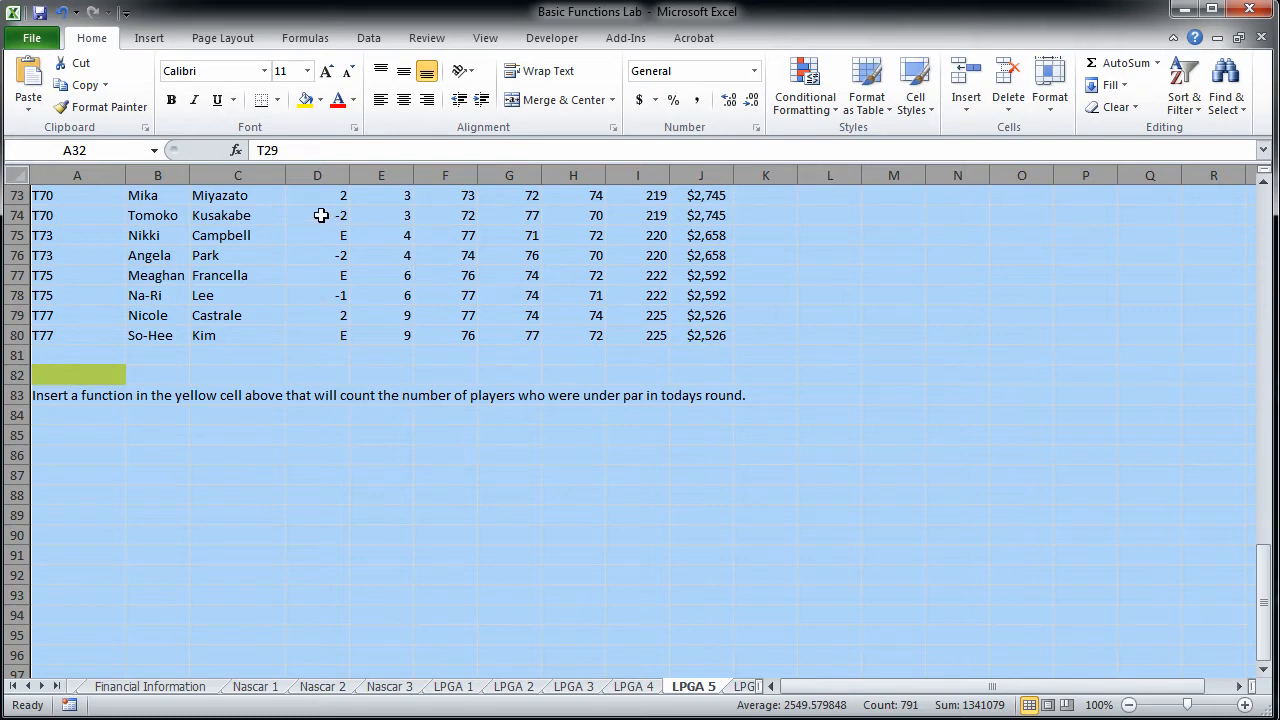
pyautogui.scroll(4, 322, 220)
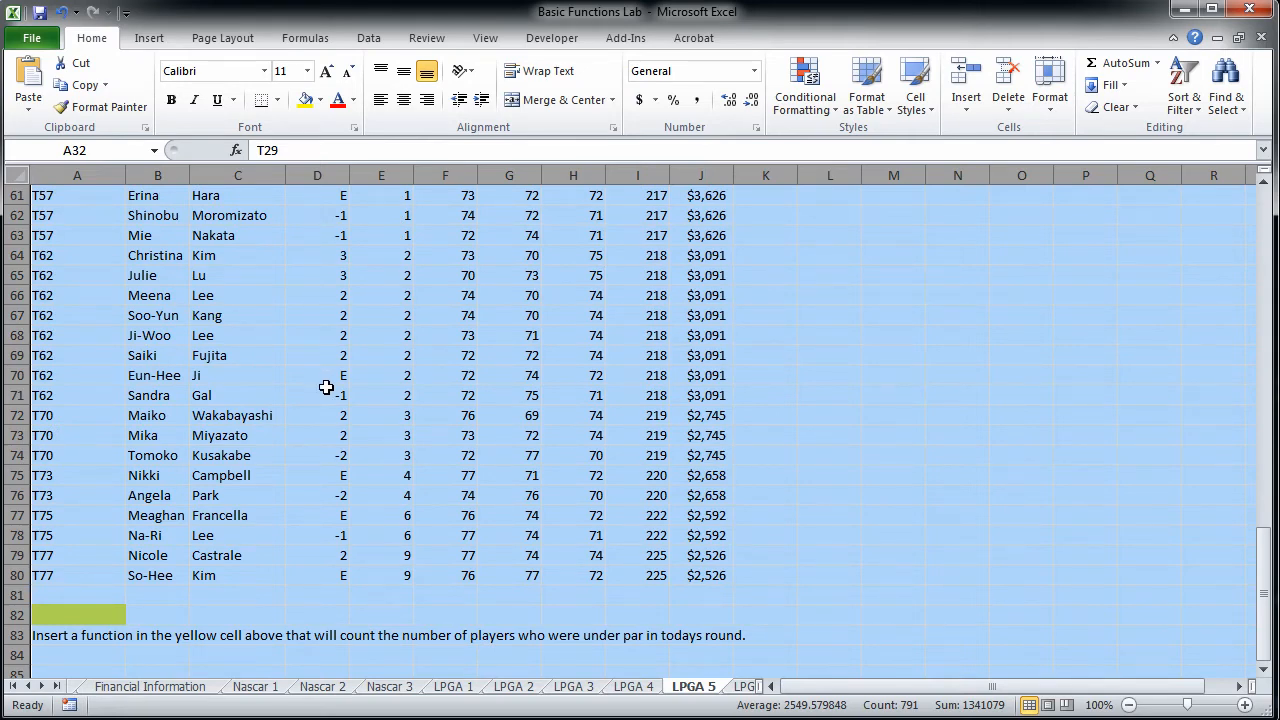
pyautogui.scroll(-1, 326, 387)
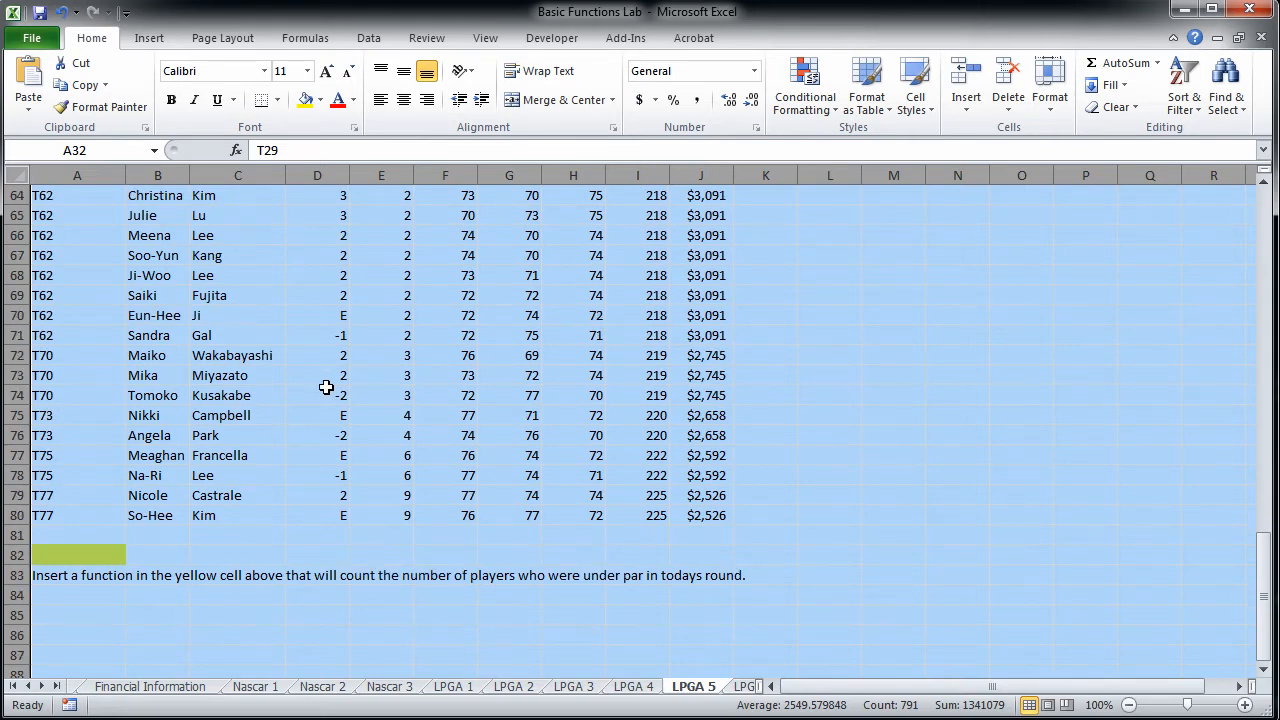
# Step: Search for the COUNTIF function and insert it in the yellow cell A82
pyautogui.click(98, 556)
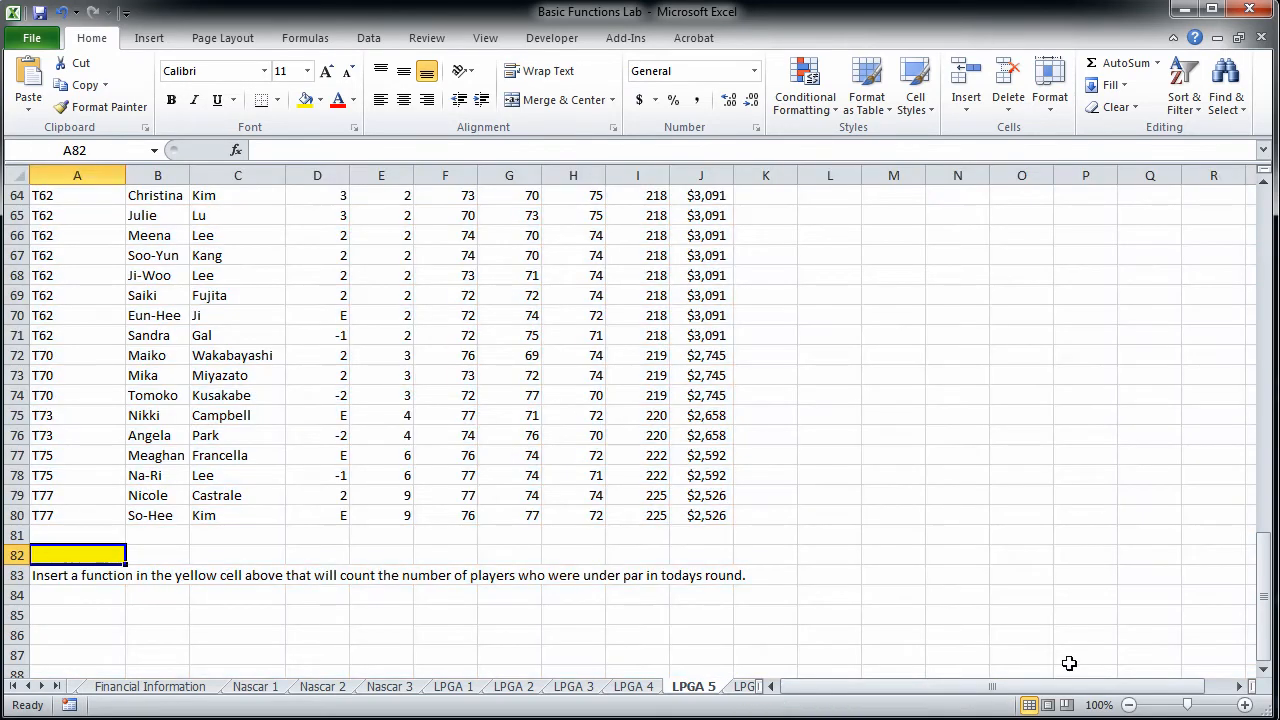
pyautogui.click(1157, 63)
pyautogui.click(1150, 203)
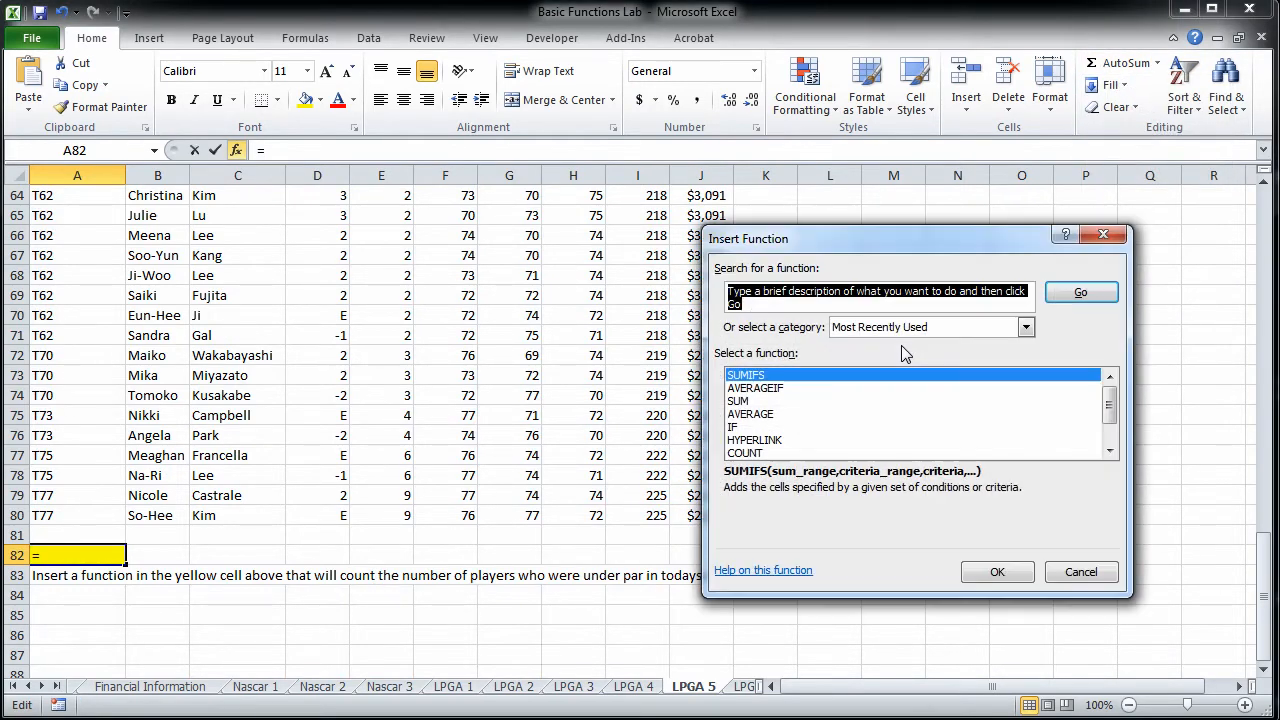
pyautogui.write('Countif')
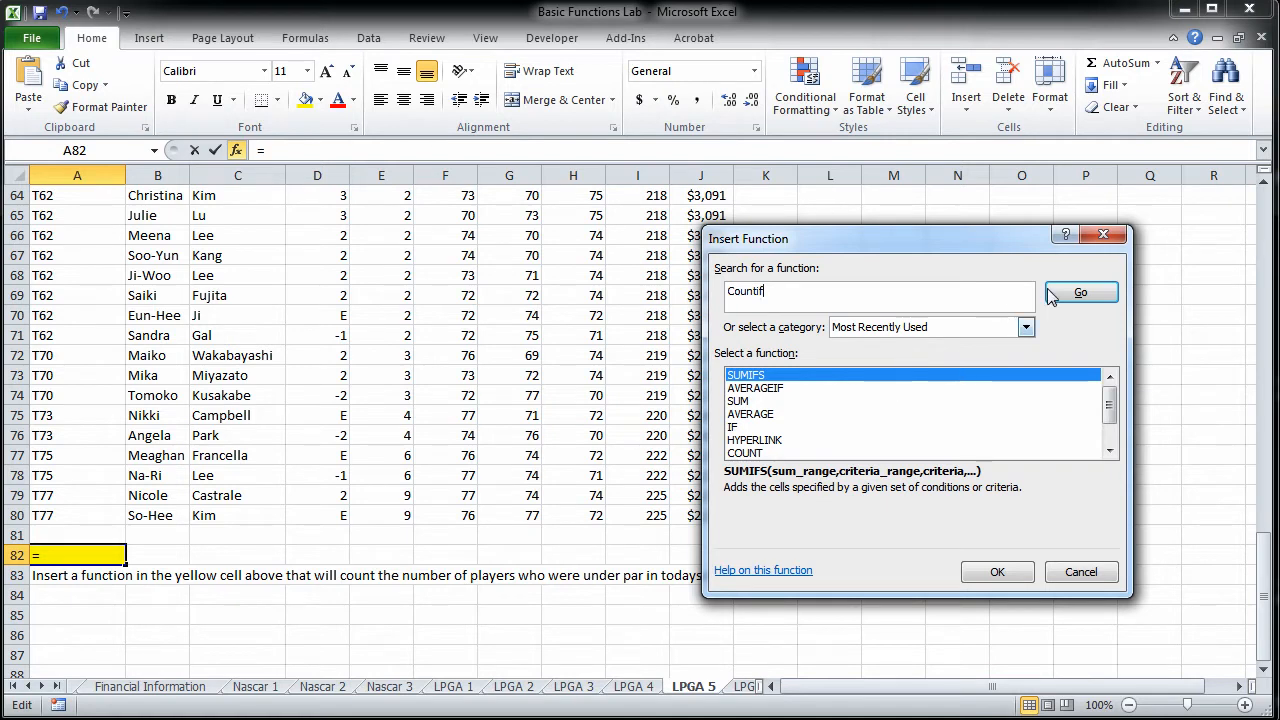
pyautogui.click(1082, 294)
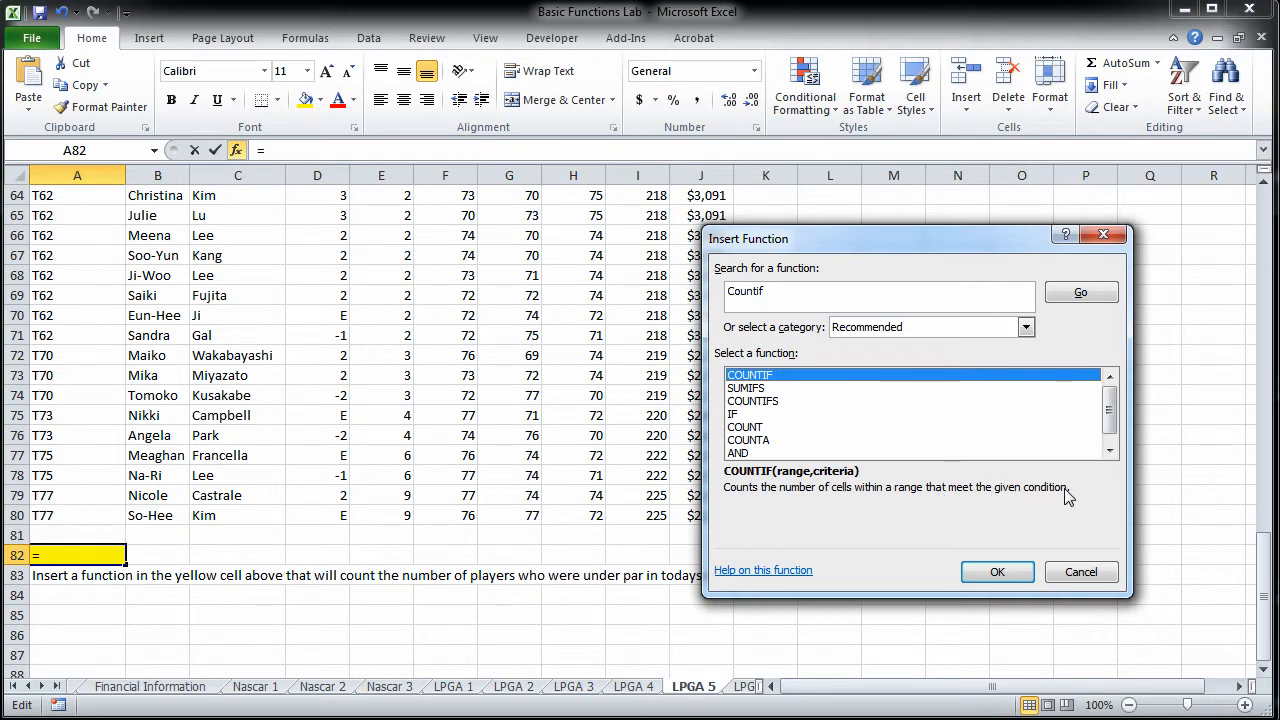
pyautogui.click(1013, 578)
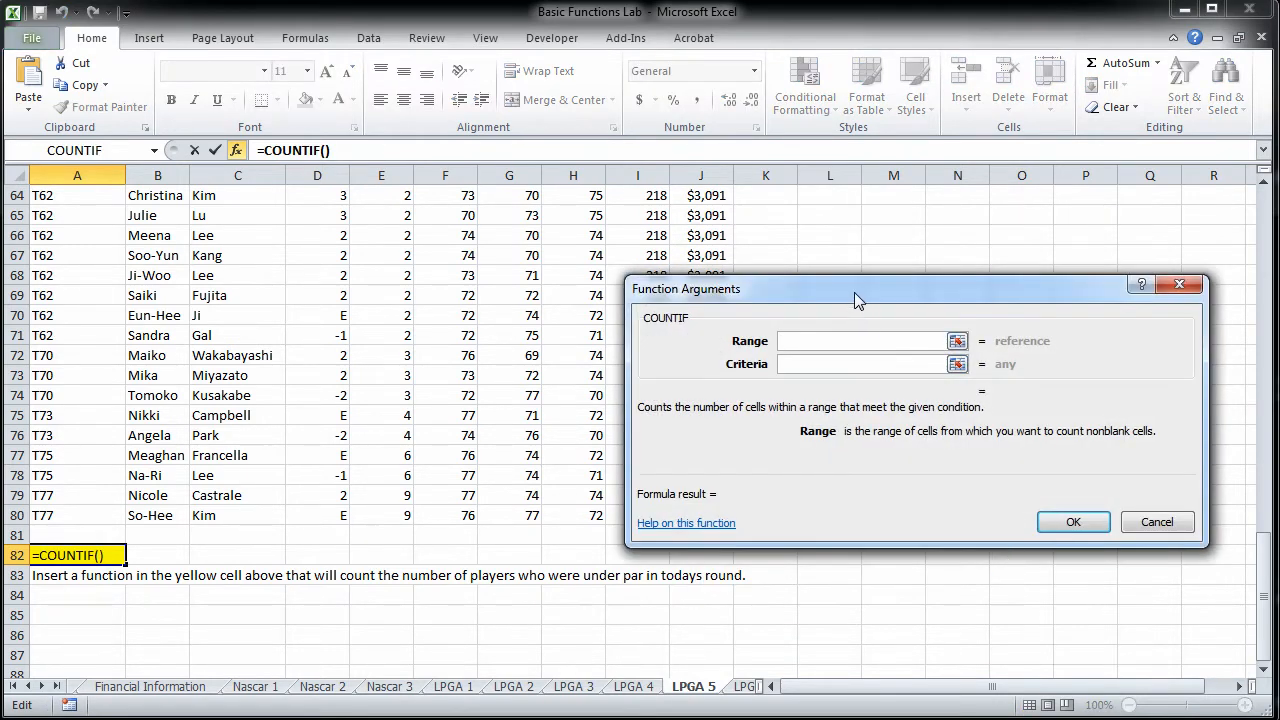
# Step: Set the COUNTIF range to the Today scores in D3:D80 with the criterion <0, and accept the function
pyautogui.moveTo(854, 292); pyautogui.dragTo(878, 214)
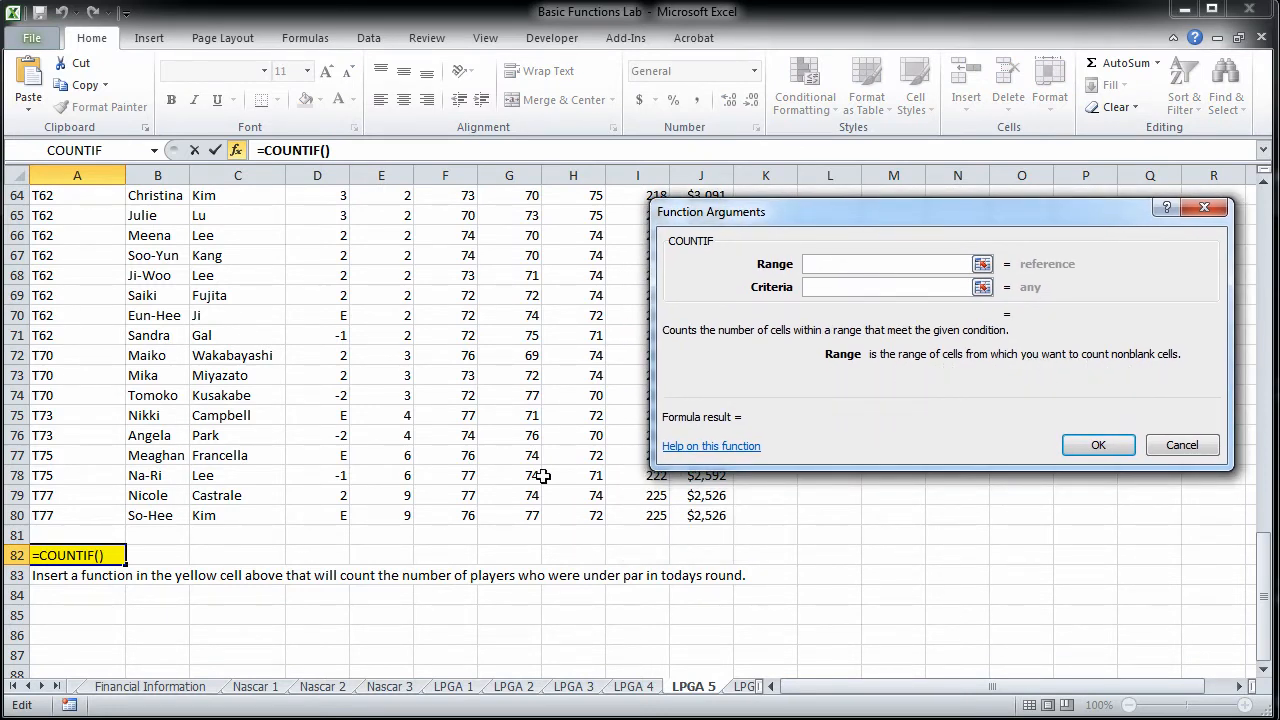
pyautogui.moveTo(334, 514); pyautogui.dragTo(309, 237)
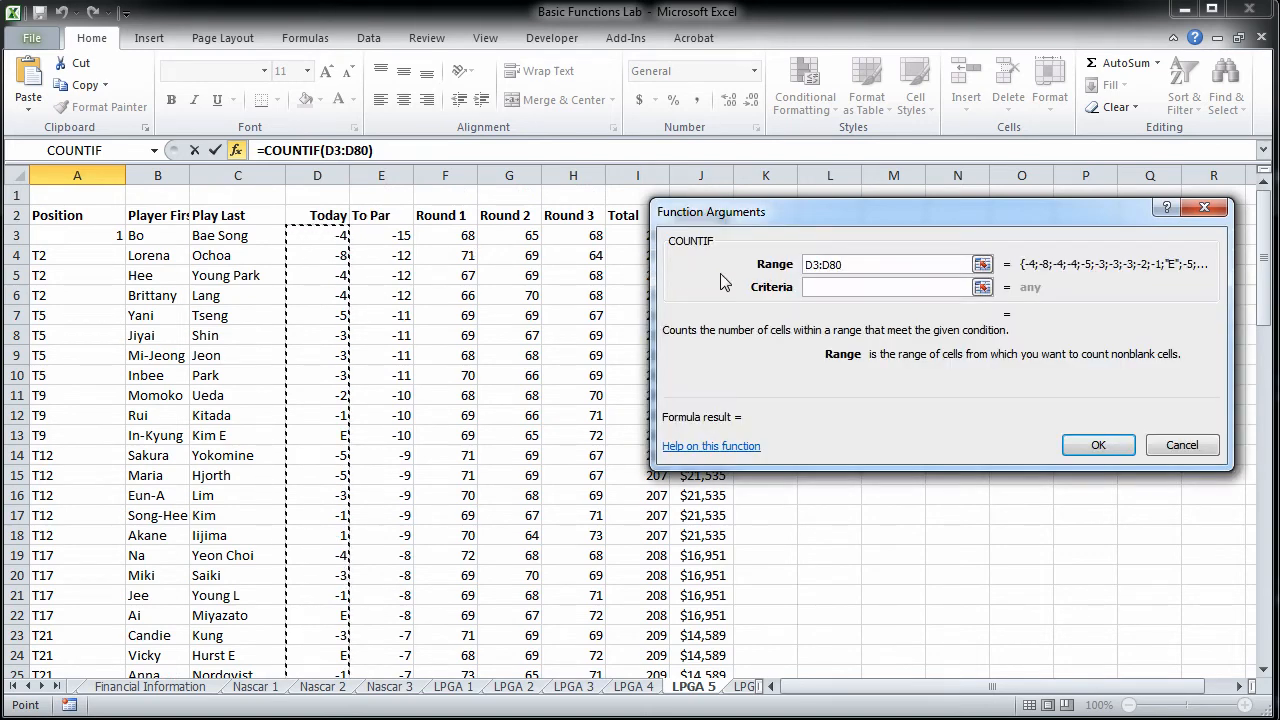
pyautogui.click(895, 289)
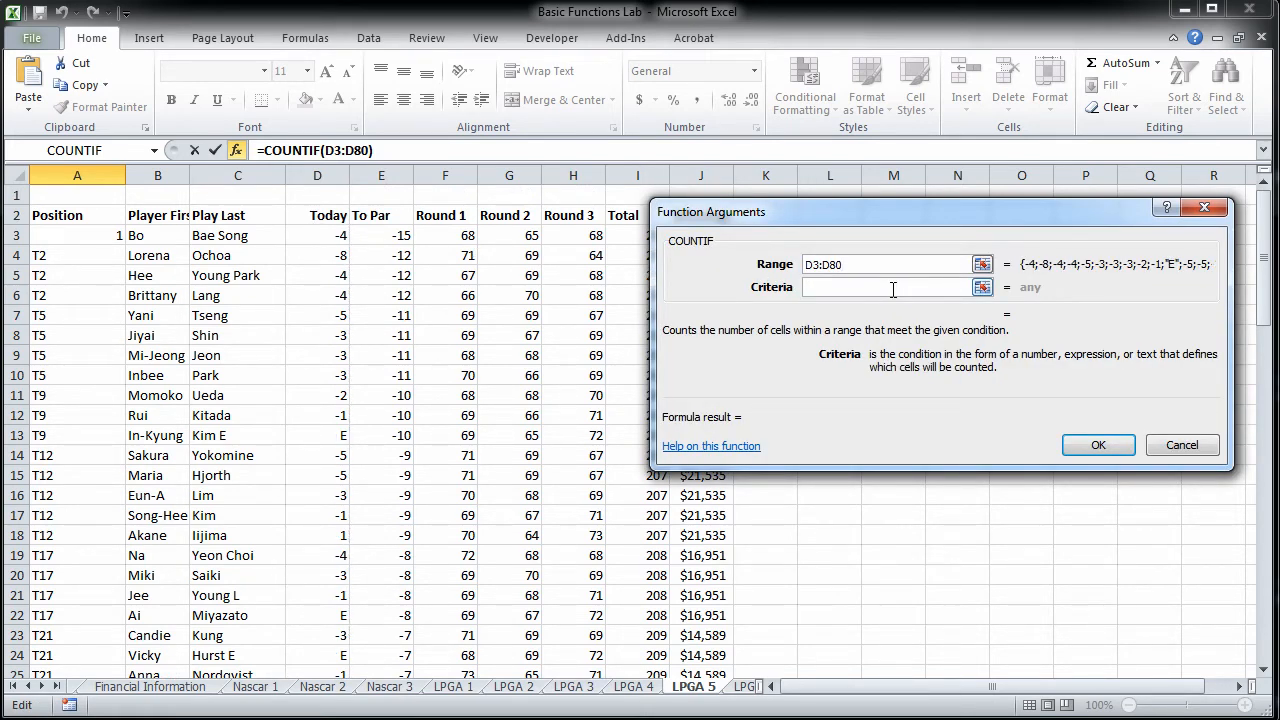
pyautogui.write('<0')
pyautogui.click(1101, 447)
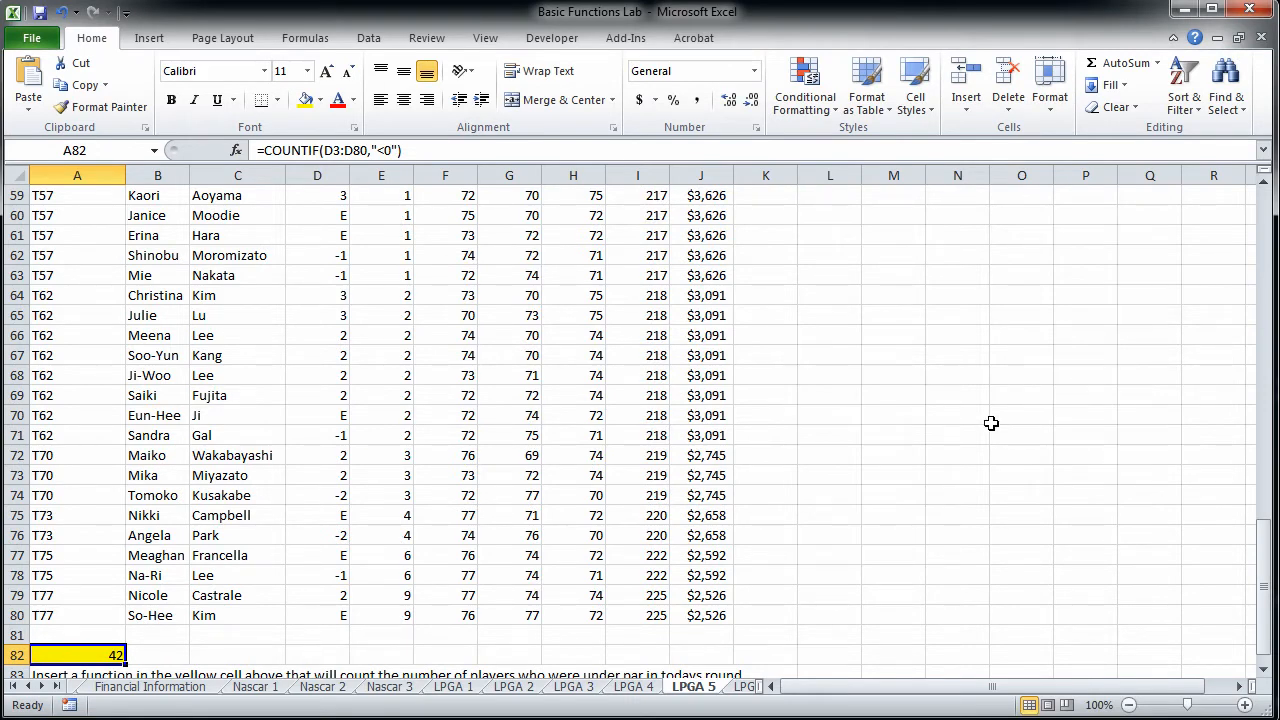
# Step: Go through the Today scores from D3 to D80, counting the players under par, and compare the tally with the COUNTIF result in A82
pyautogui.scroll(19, 991, 423)
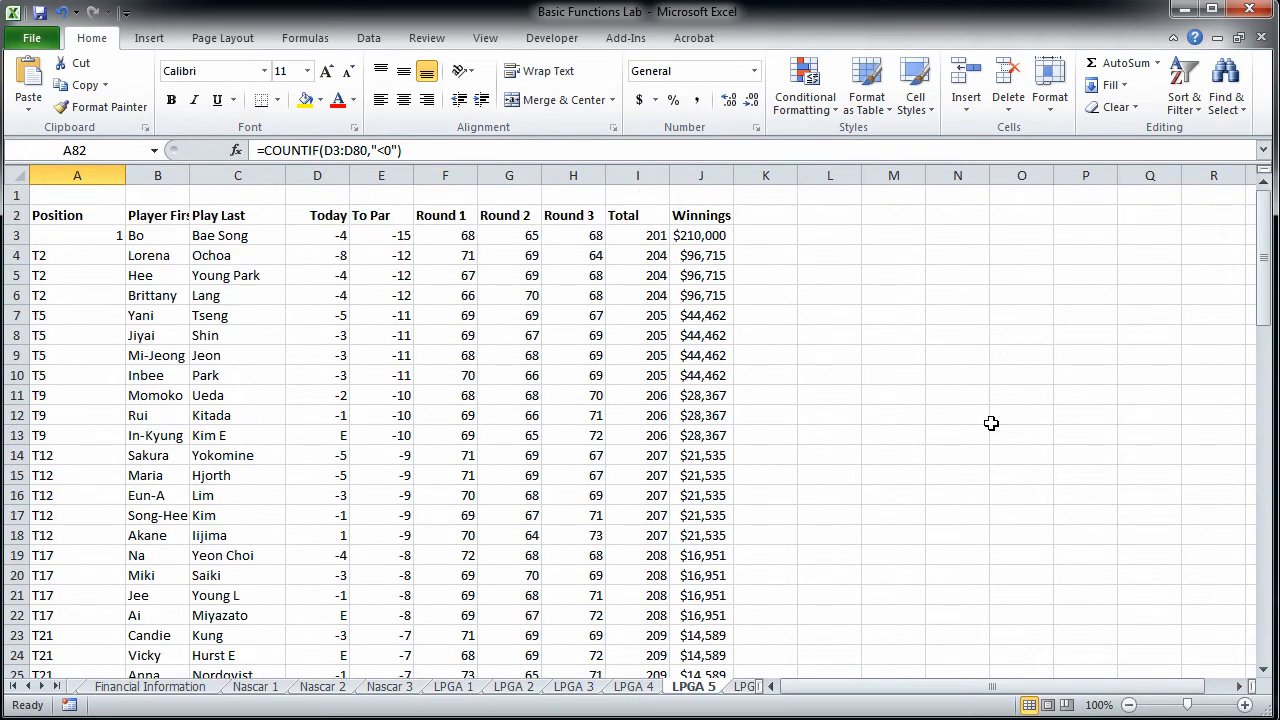
pyautogui.click(330, 240)
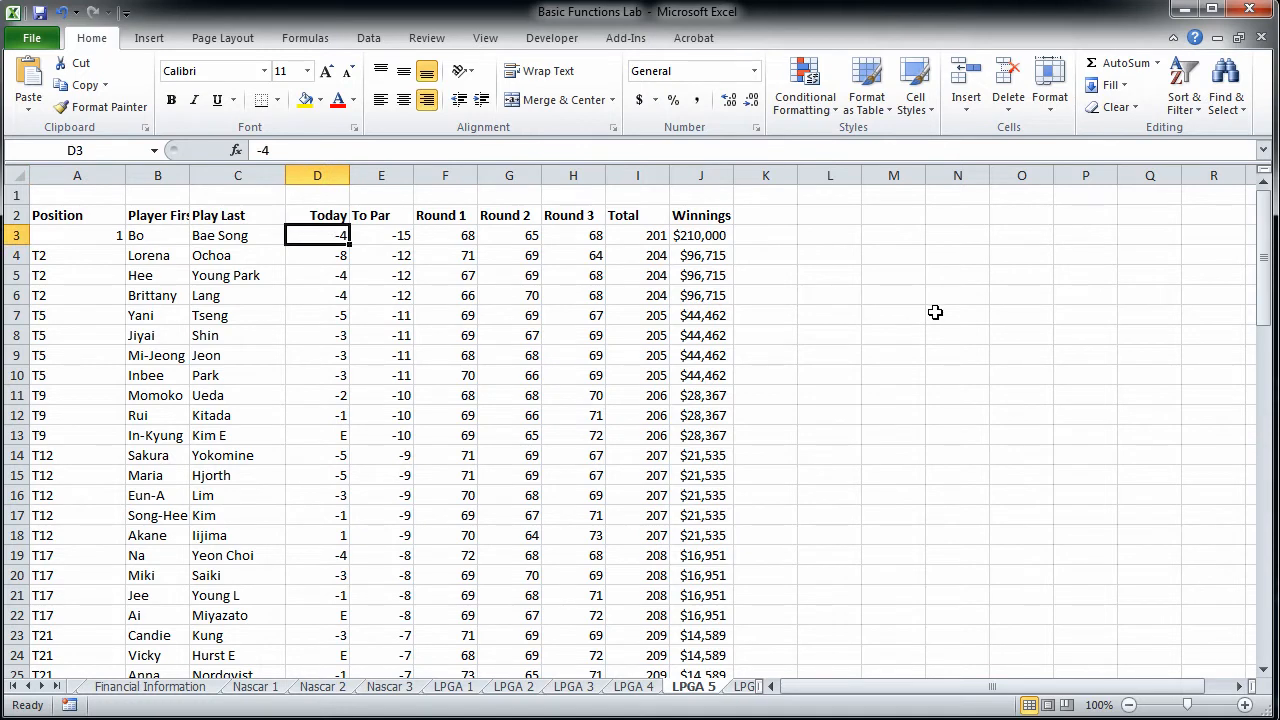
pyautogui.press('Down')
pyautogui.press('Down')
pyautogui.press('Down')
pyautogui.press('Down')
pyautogui.press('Down')
pyautogui.press('Down')
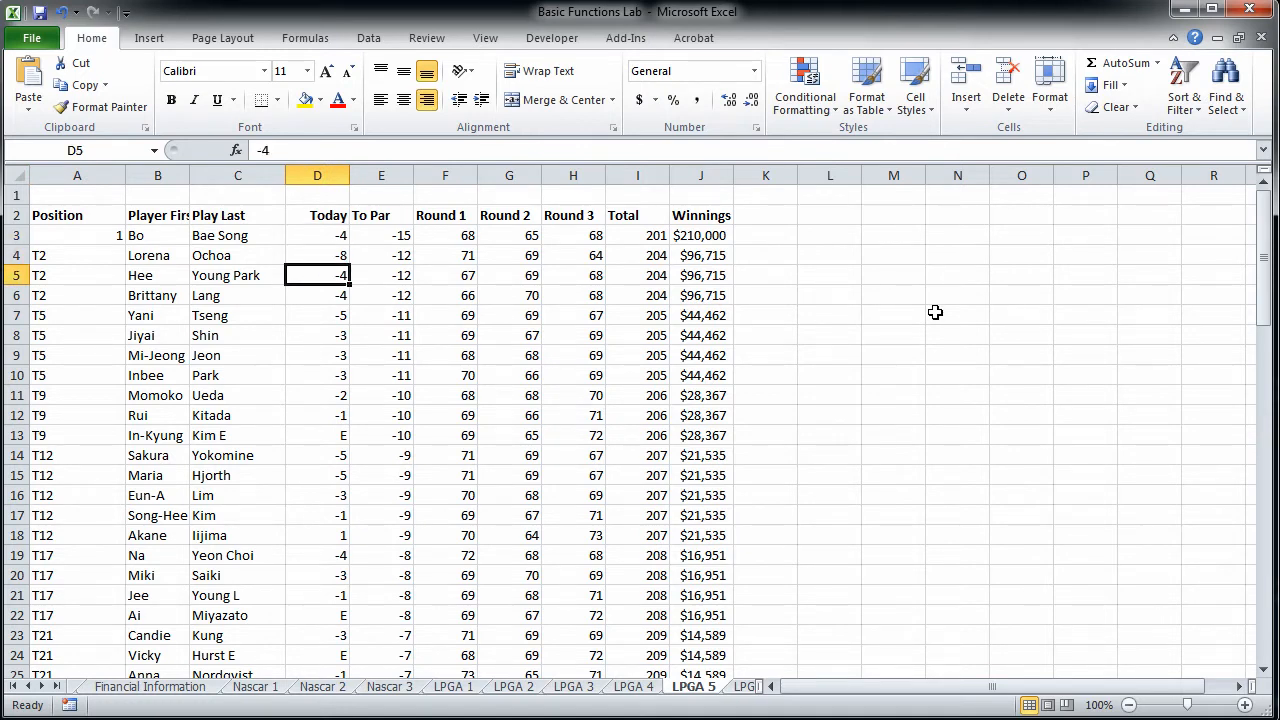
pyautogui.press('Down')
pyautogui.press('Down')
pyautogui.press('Down')
pyautogui.press('Down')
pyautogui.press('Down')
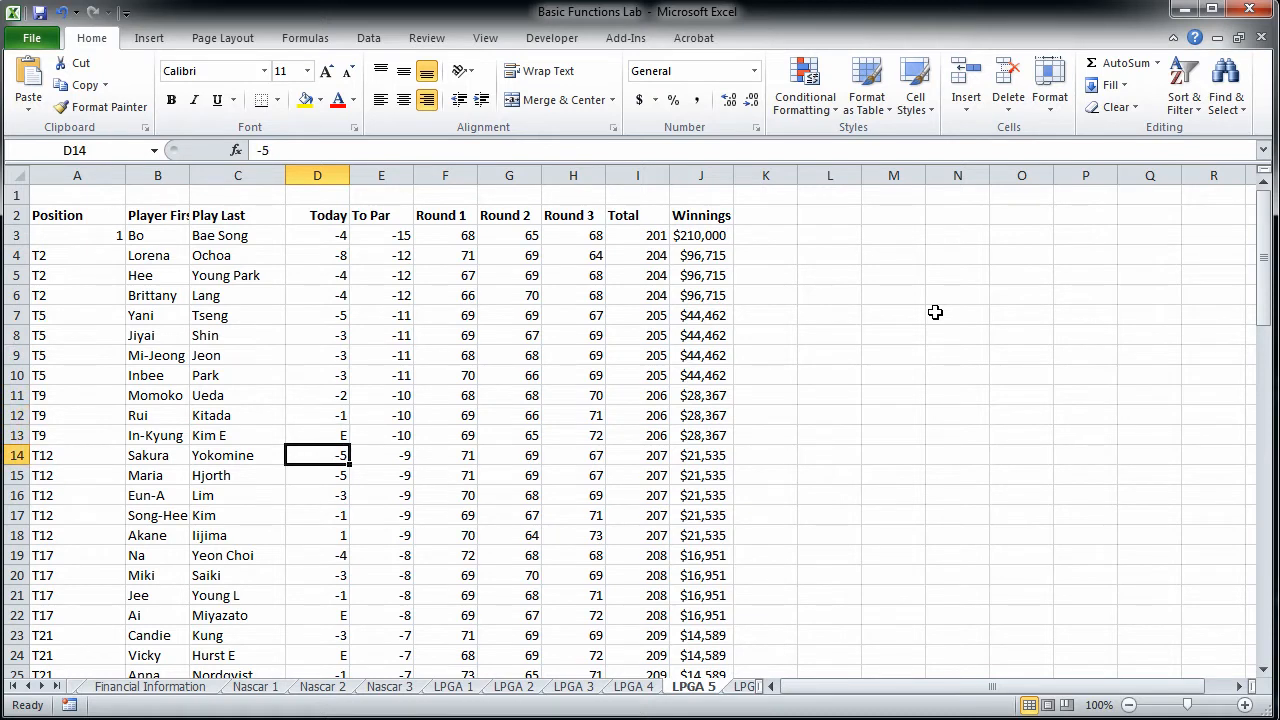
pyautogui.press('Down')
pyautogui.press('Down')
pyautogui.press('Down')
pyautogui.press('Down')
pyautogui.press('Down')
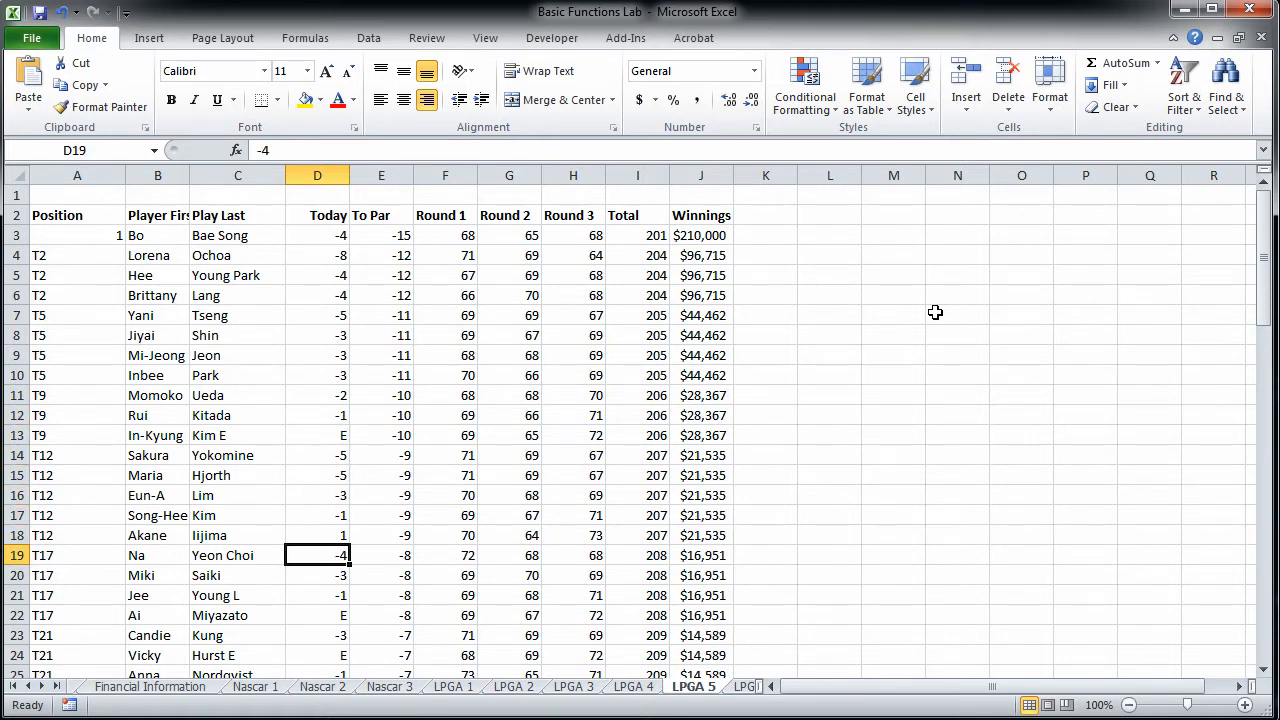
pyautogui.press('Down')
pyautogui.press('Down')
pyautogui.press('Down')
pyautogui.press('Down')
pyautogui.press('Down')
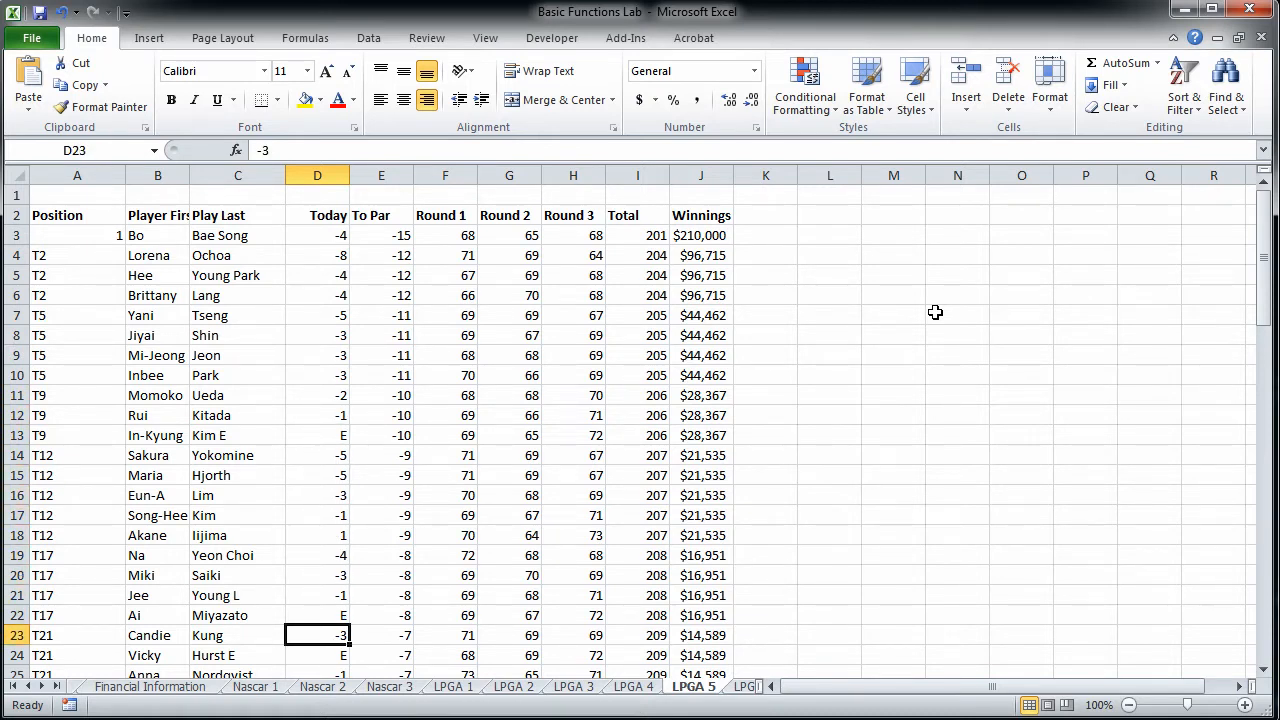
pyautogui.press('Down')
pyautogui.press('Down')
pyautogui.press('Down')
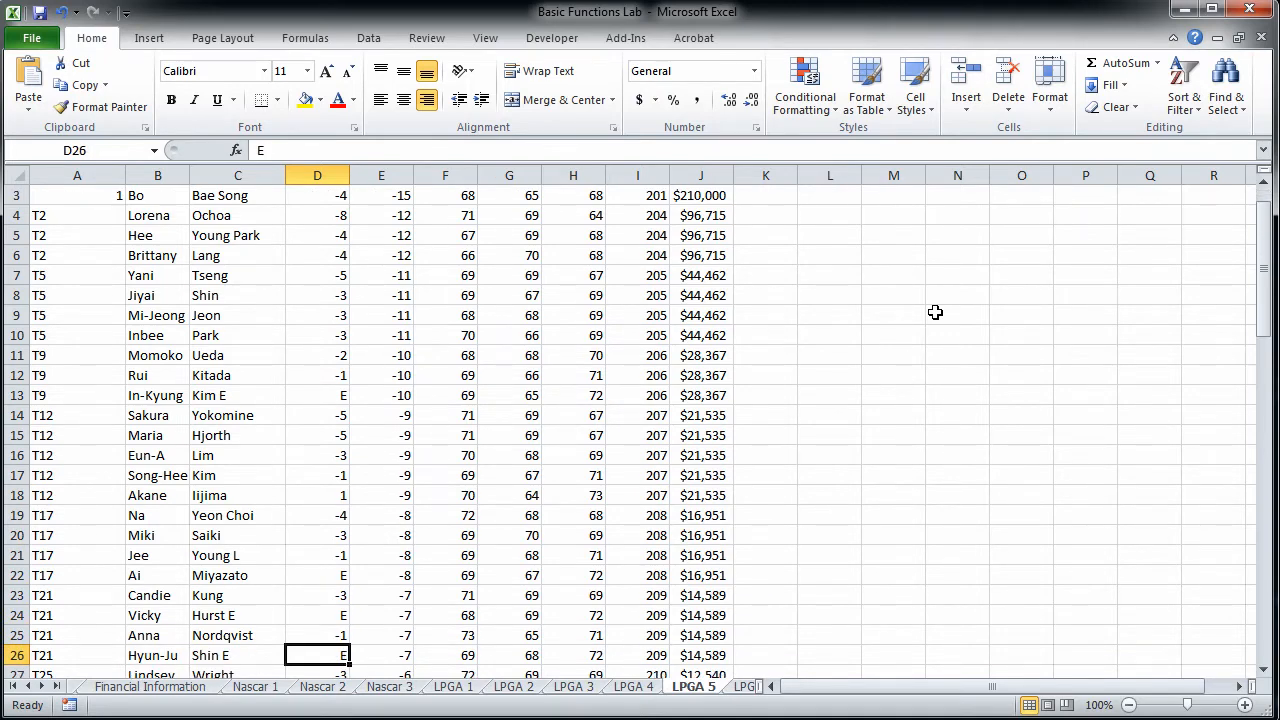
pyautogui.press('Down')
pyautogui.press('Down')
pyautogui.press('Down')
pyautogui.press('Down')
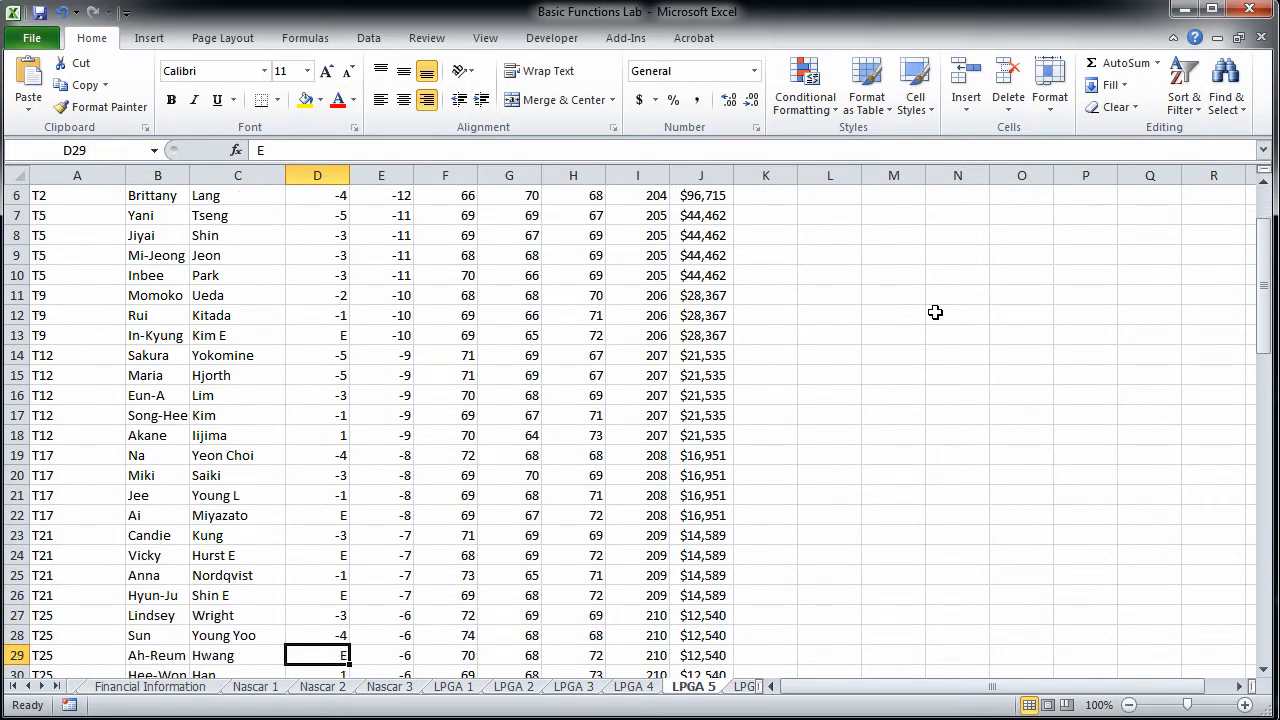
pyautogui.press('Down')
pyautogui.press('Down')
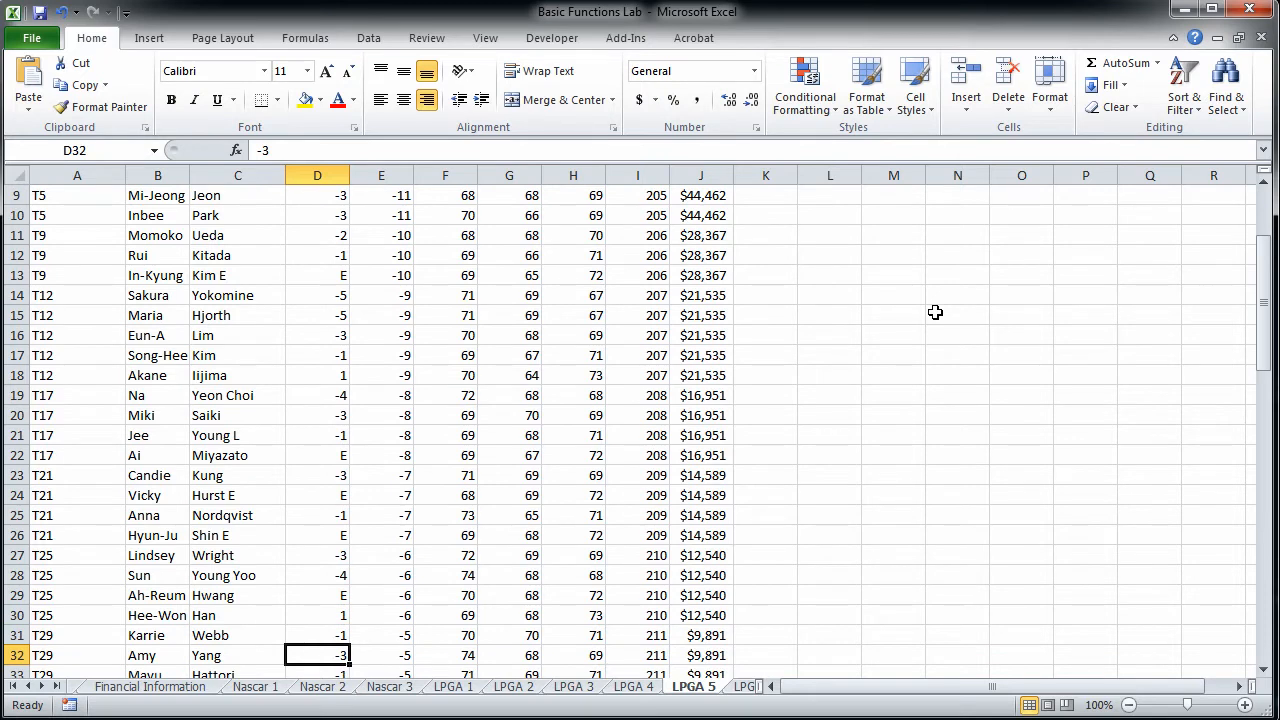
pyautogui.press('Down')
pyautogui.press('Down')
pyautogui.press('Down')
pyautogui.press('Down')
pyautogui.press('Down')
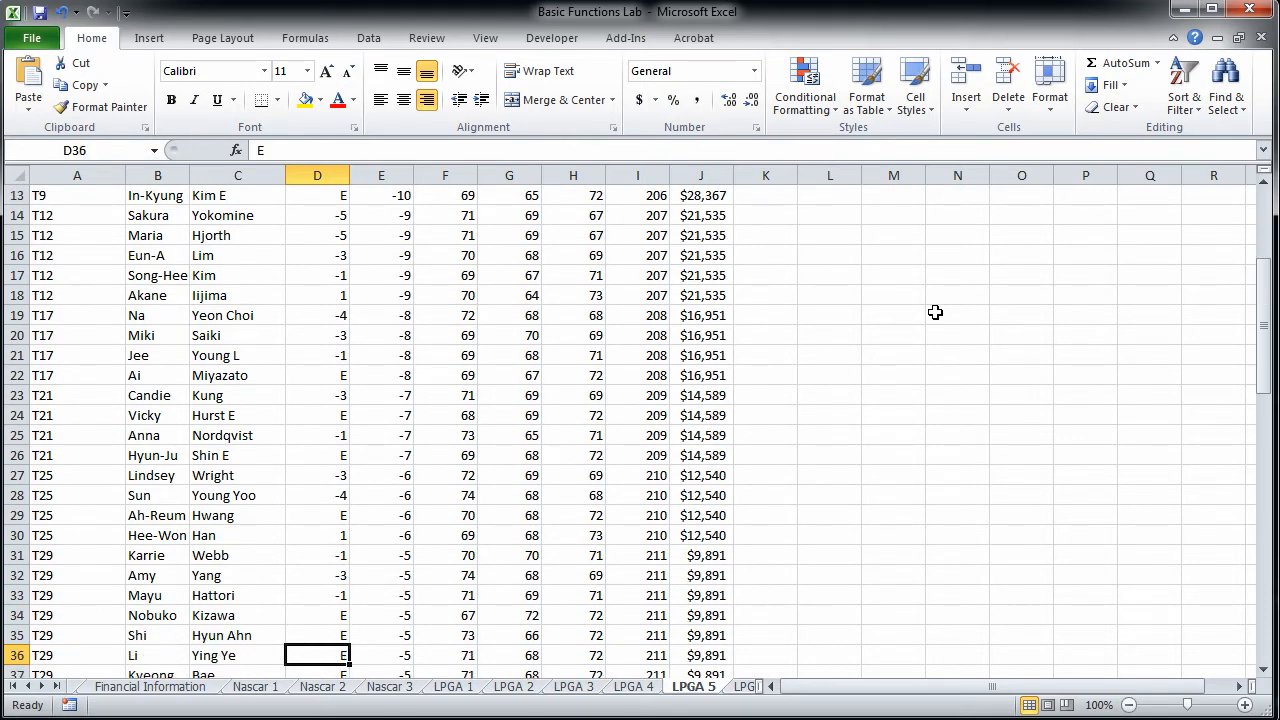
pyautogui.press('Down')
pyautogui.press('Down')
pyautogui.press('Down')
pyautogui.press('Down')
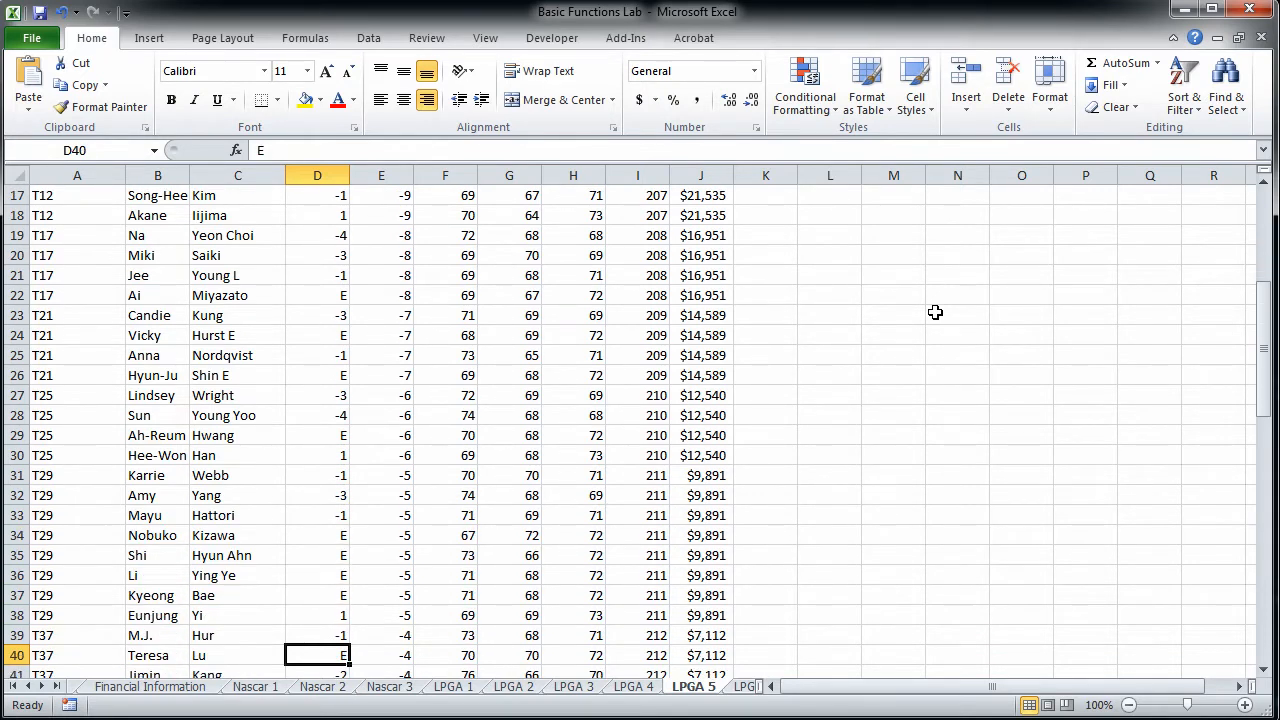
pyautogui.press('Down')
pyautogui.press('Down')
pyautogui.press('Down')
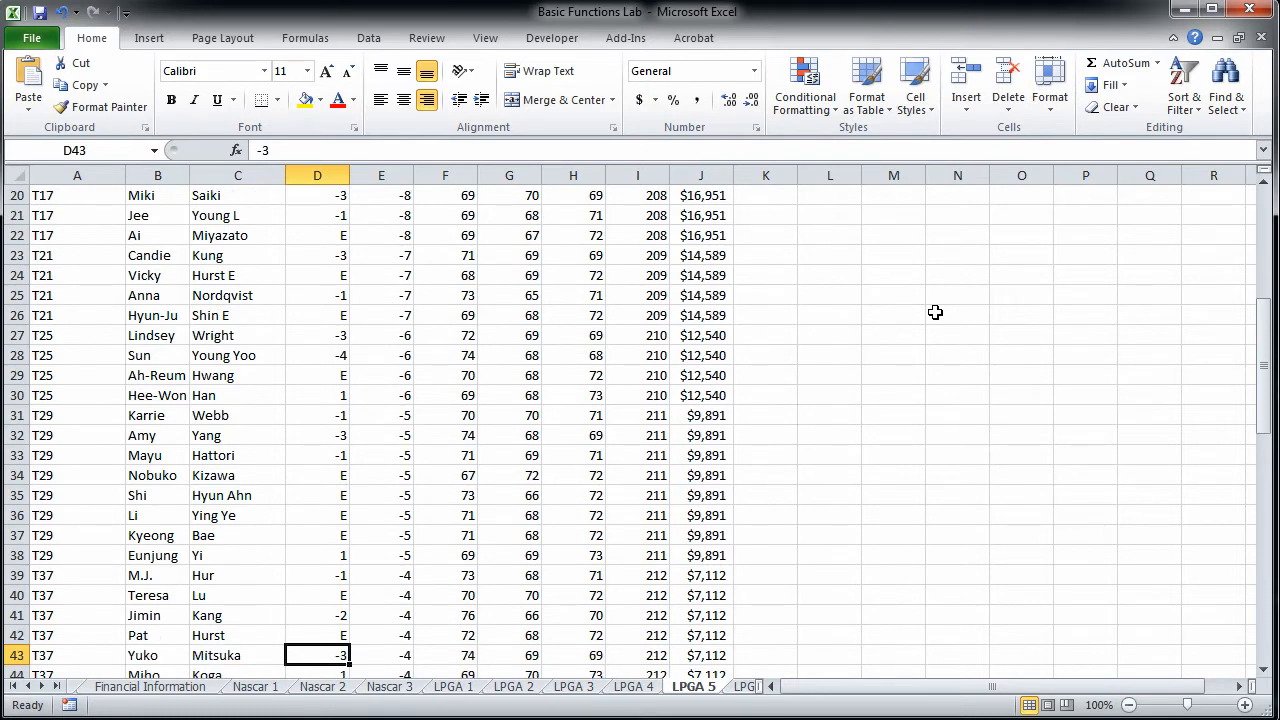
pyautogui.press('Down')
pyautogui.press('Down')
pyautogui.press('Down')
pyautogui.press('Down')
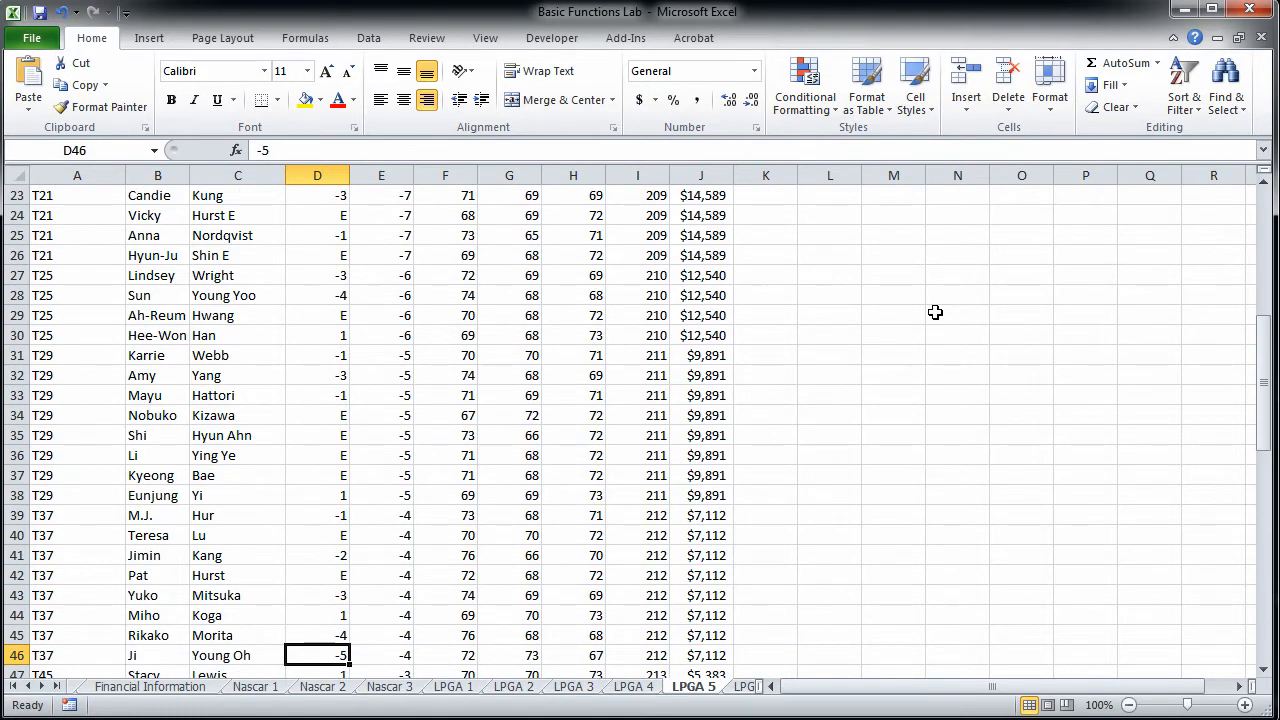
pyautogui.press('Down')
pyautogui.press('Down')
pyautogui.press('Down')
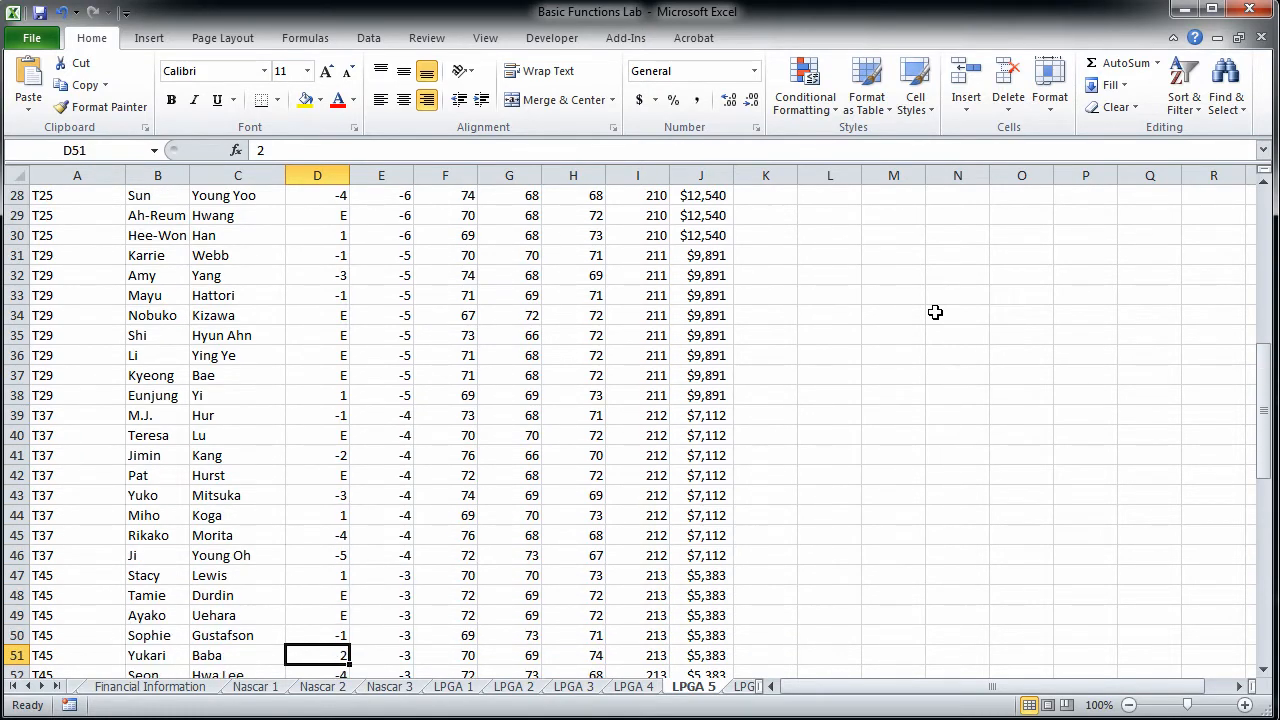
pyautogui.press('Down')
pyautogui.press('Down')
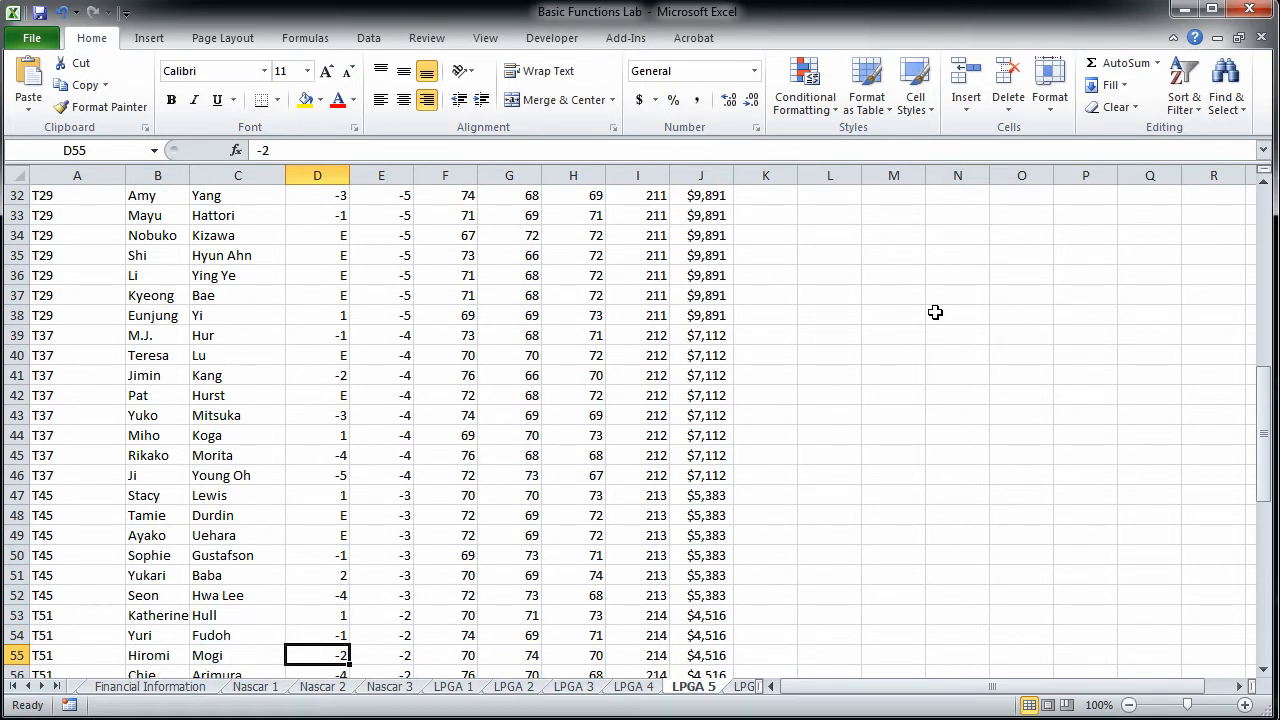
pyautogui.press('Down')
pyautogui.press('Down')
pyautogui.press('Down')
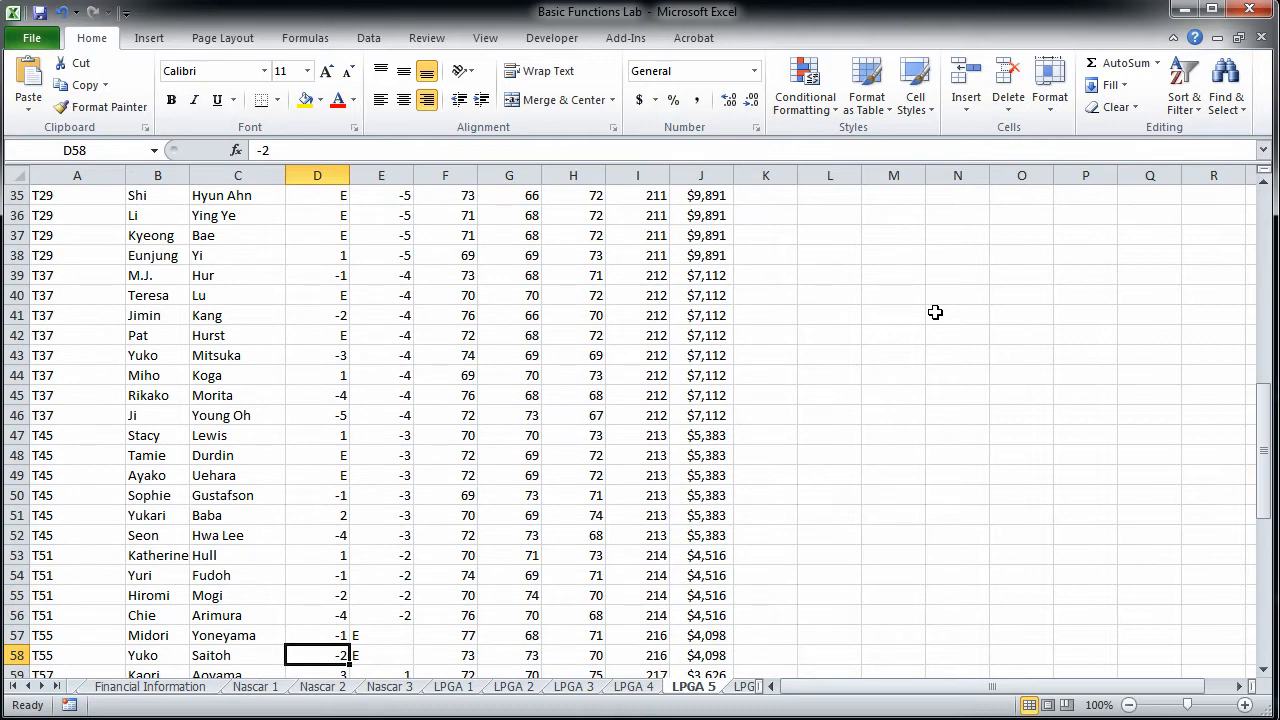
pyautogui.press('Down')
pyautogui.press('Down')
pyautogui.press('Down')
pyautogui.press('Down')
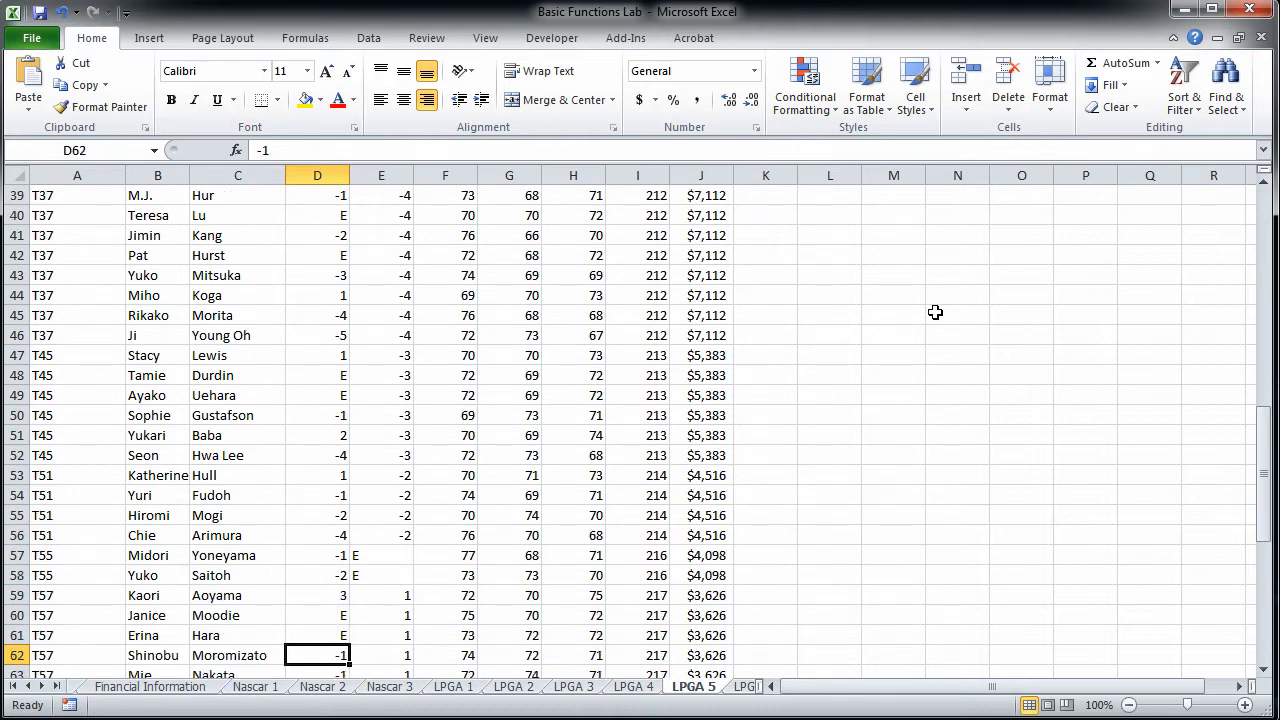
pyautogui.press('Down')
pyautogui.press('Down')
pyautogui.press('Down')
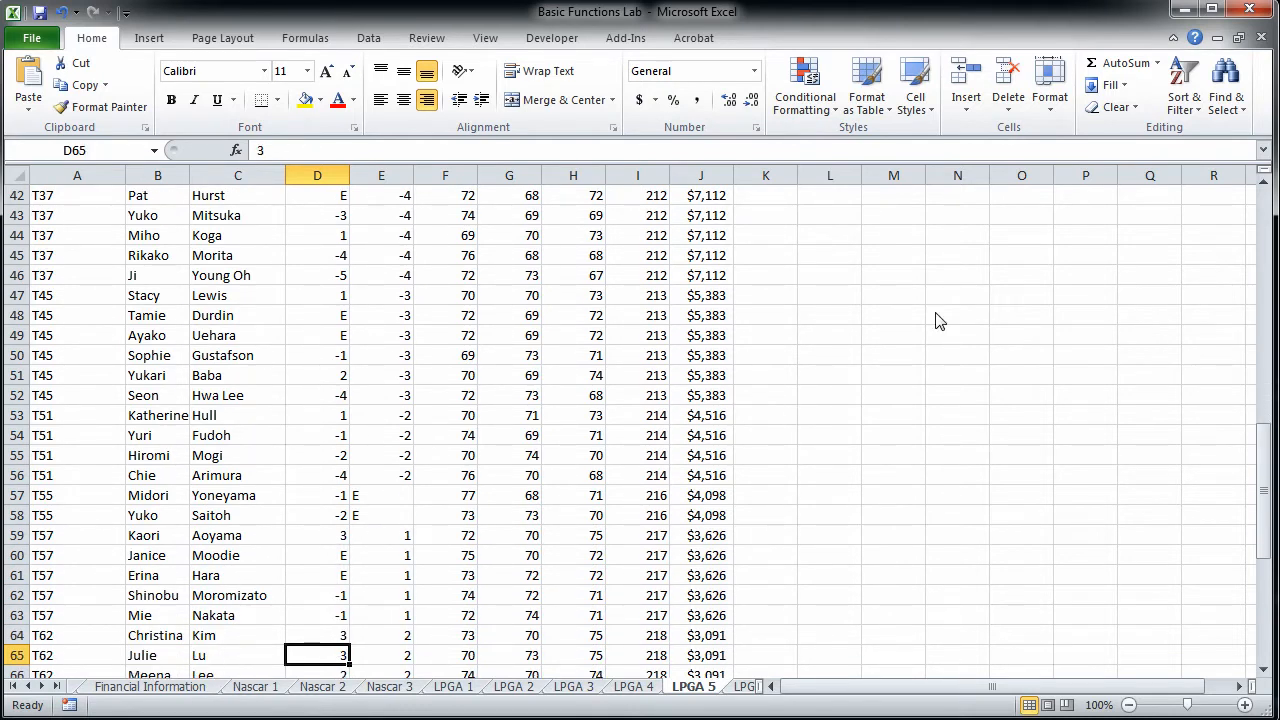
pyautogui.press('Down')
pyautogui.press('Down')
pyautogui.press('Down')
pyautogui.press('Down')
pyautogui.press('Down')
pyautogui.press('Down')
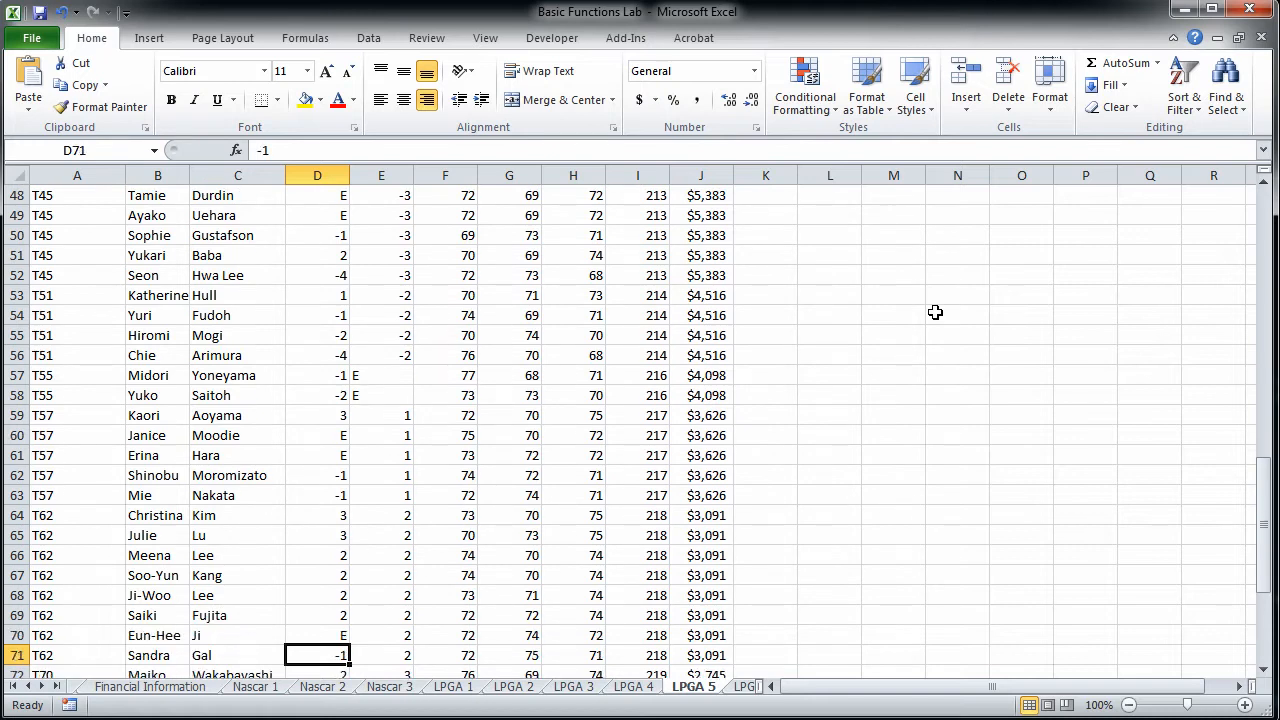
pyautogui.press('Down')
pyautogui.press('Down')
pyautogui.press('Down')
pyautogui.press('Down')
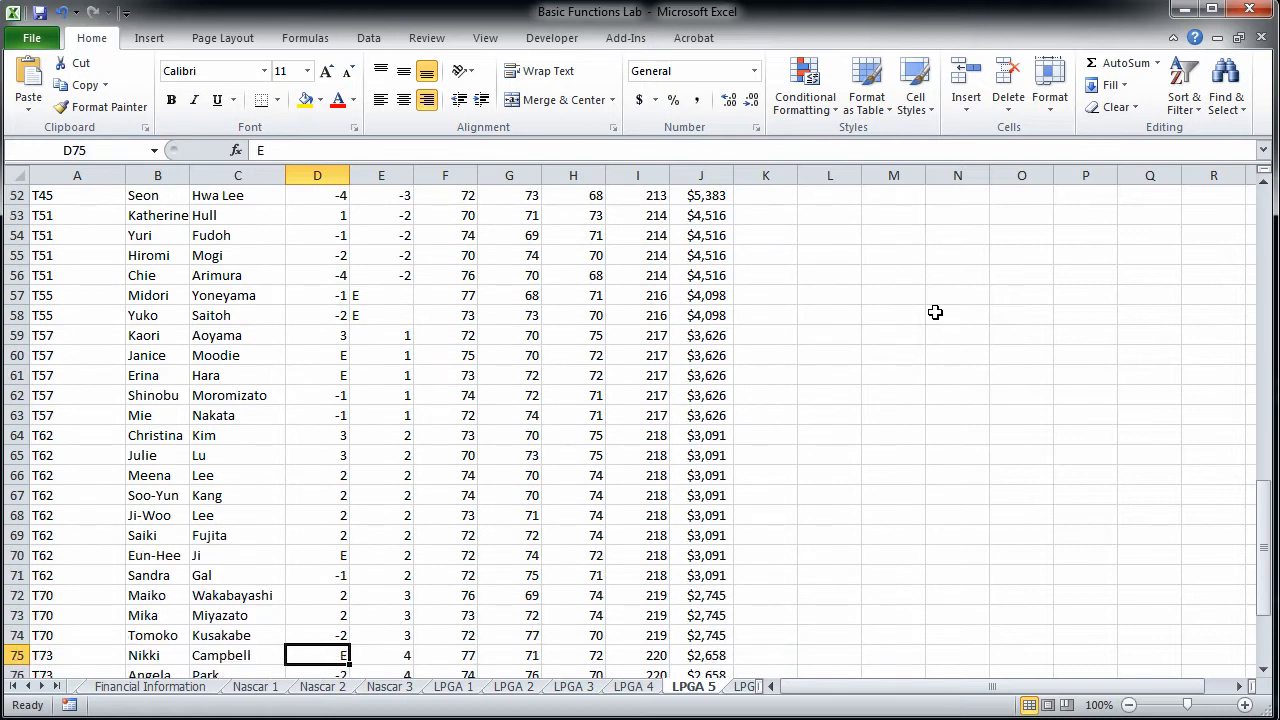
pyautogui.press('Down')
pyautogui.press('Down')
pyautogui.press('Up')
pyautogui.press('Down')
pyautogui.press('Down')
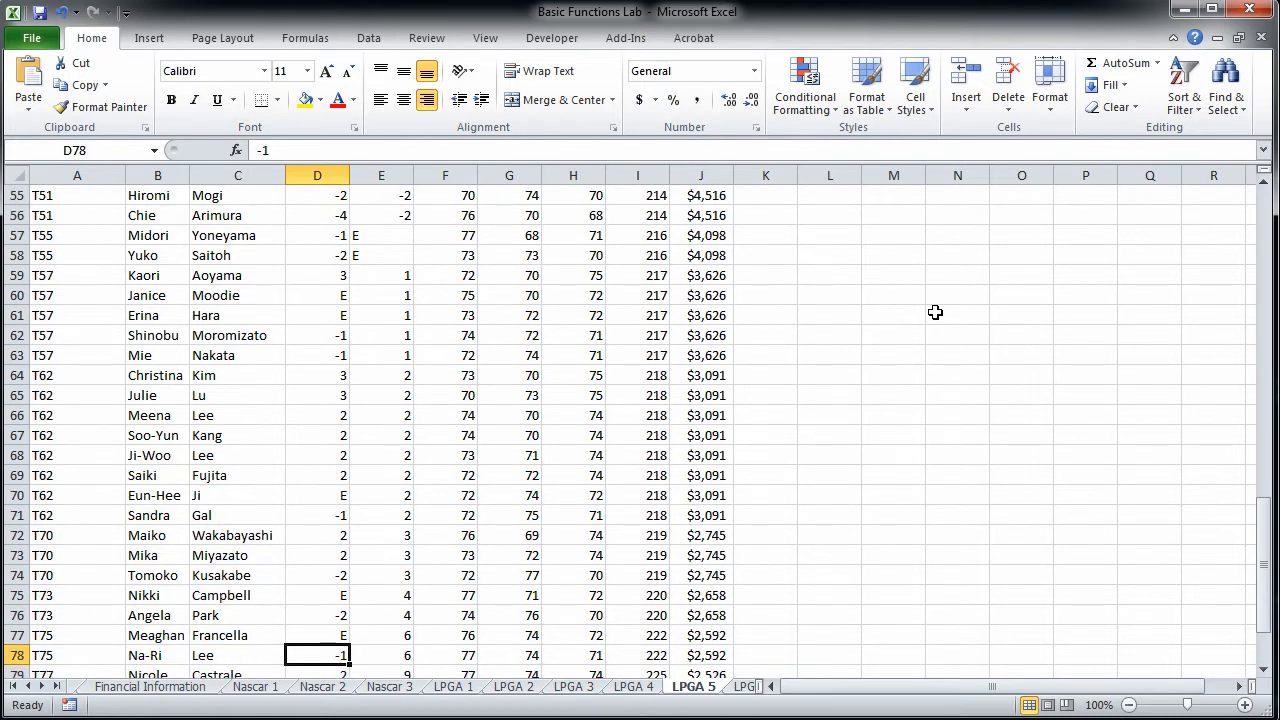
pyautogui.press('Down')
pyautogui.press('Down')
pyautogui.press('Down')
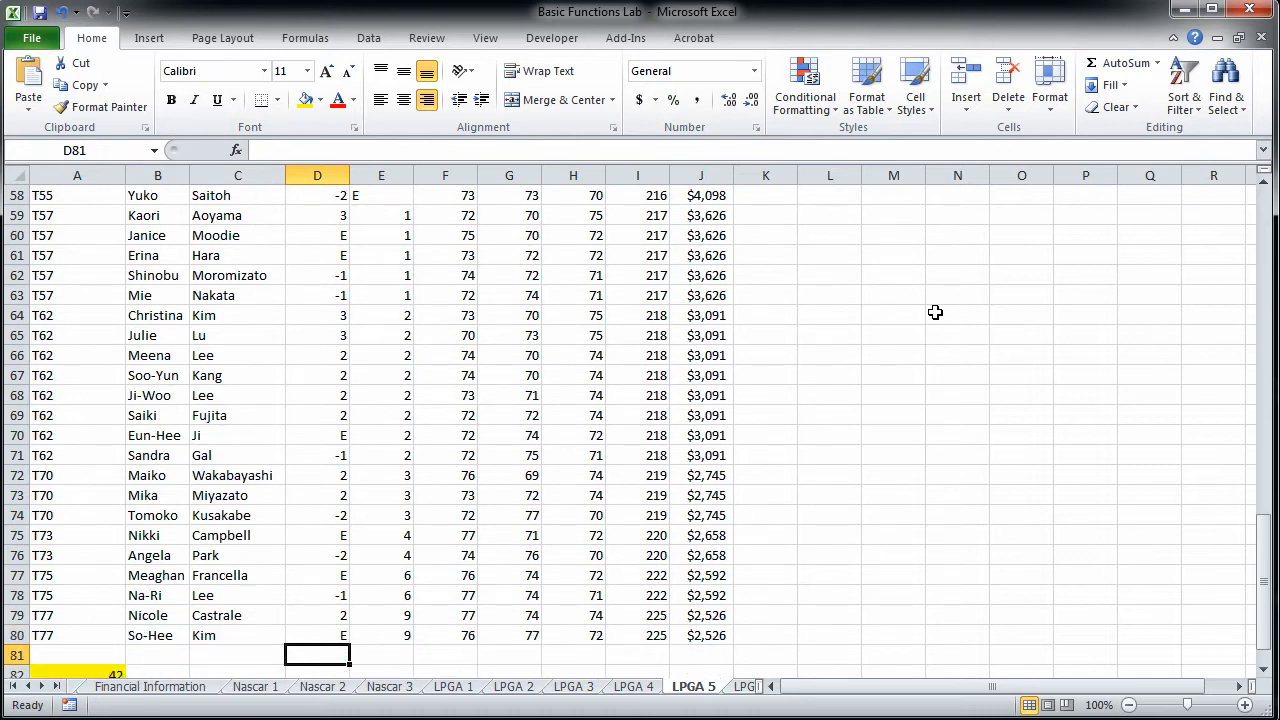
pyautogui.press('Down')
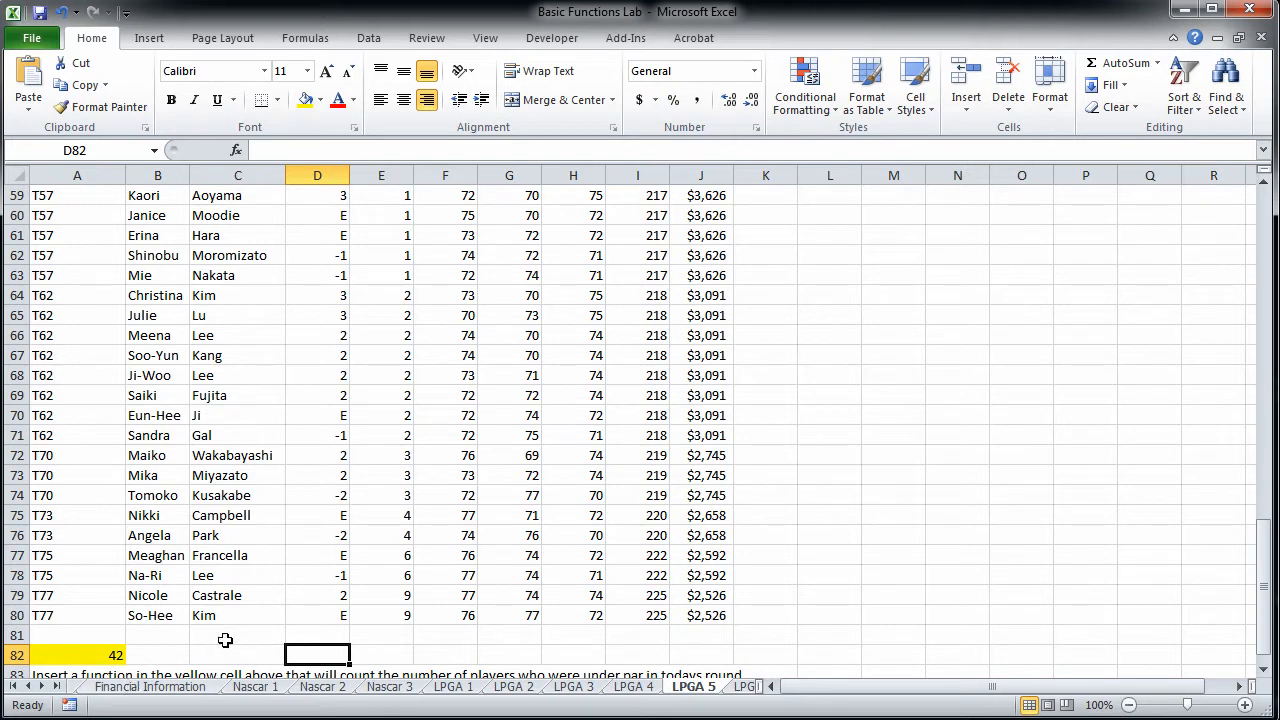
pyautogui.click(101, 657)
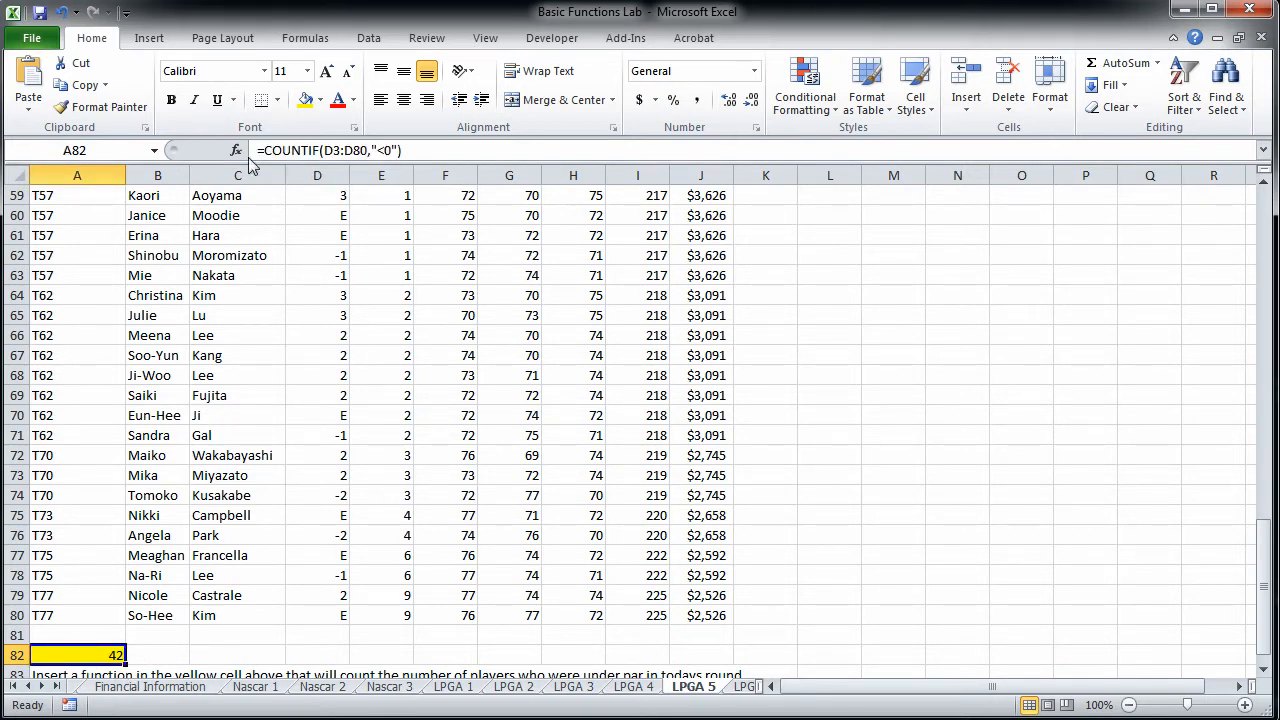
# Step: Switch to the LPGA 6 sheet, search for the AVERAGEIF function and insert it in the yellow cell A82
pyautogui.click(743, 686)
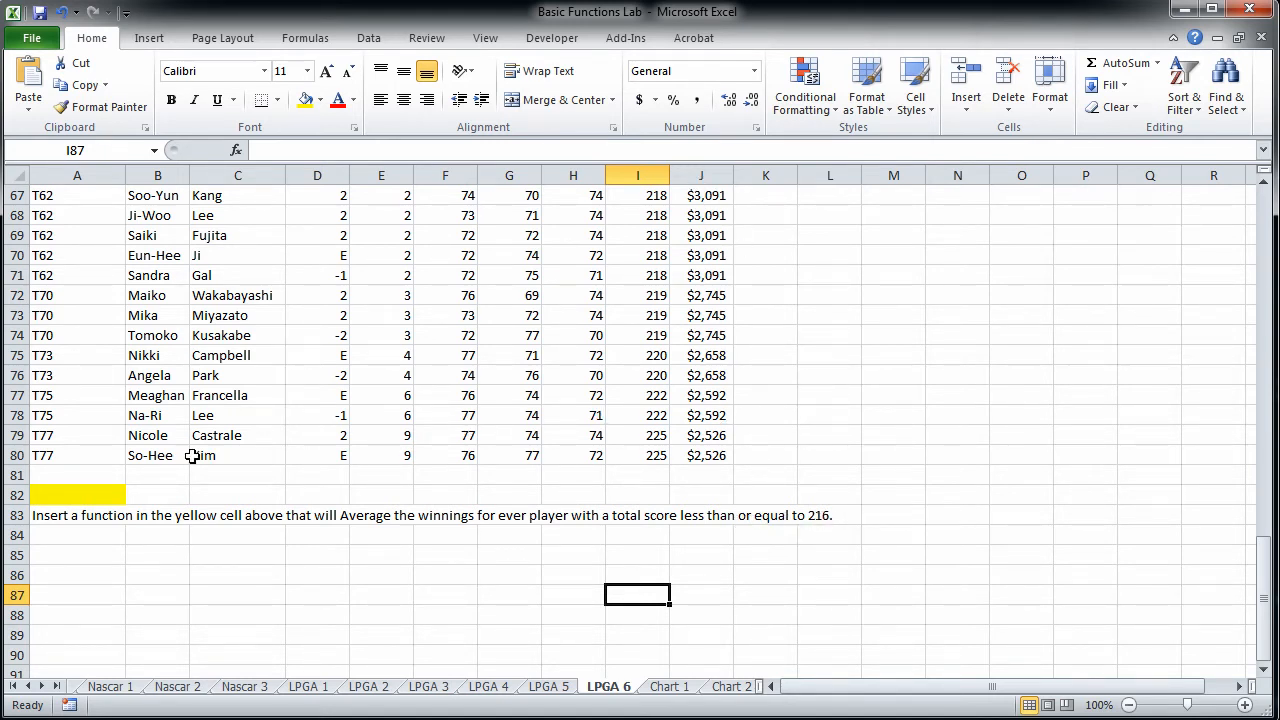
pyautogui.click(93, 493)
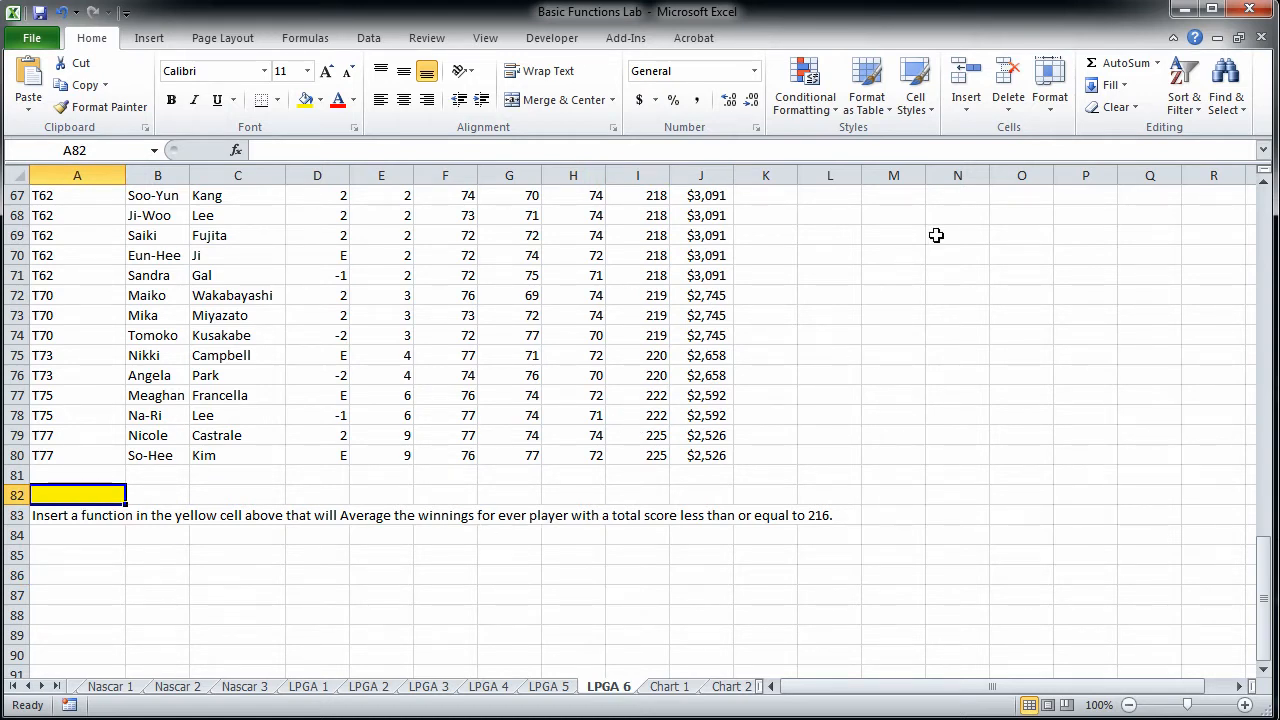
pyautogui.click(1158, 64)
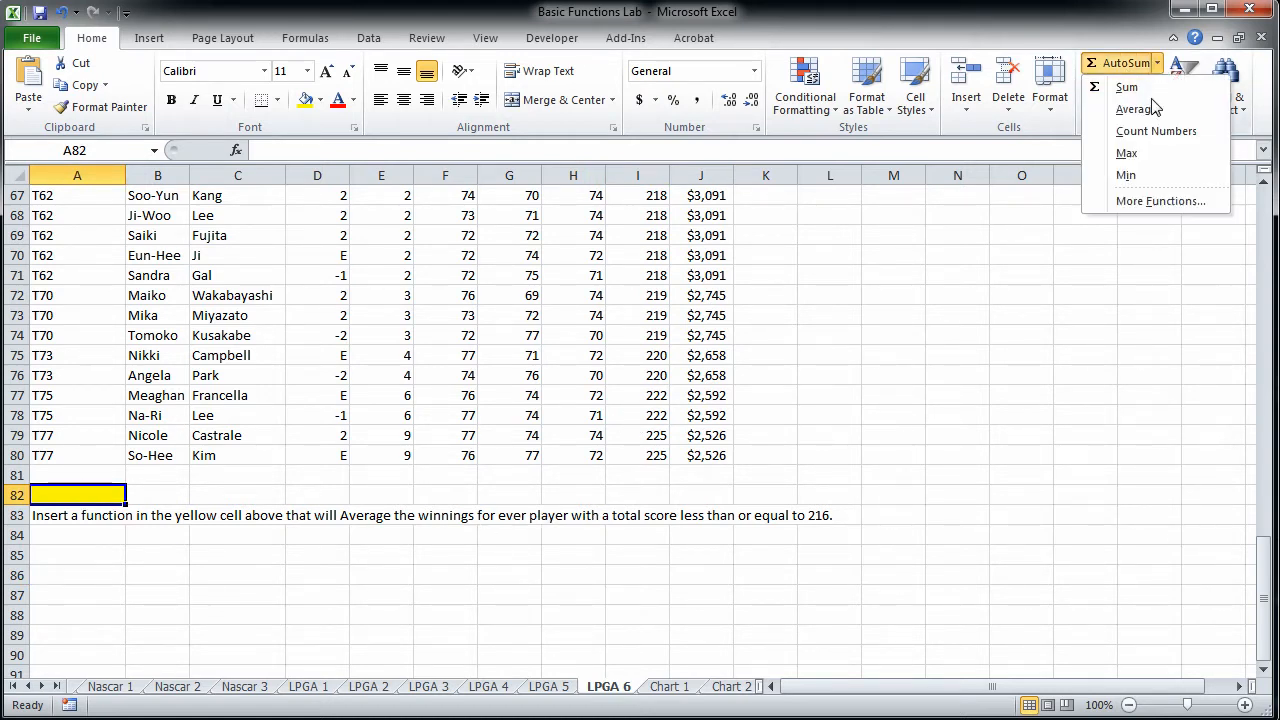
pyautogui.click(1122, 200)
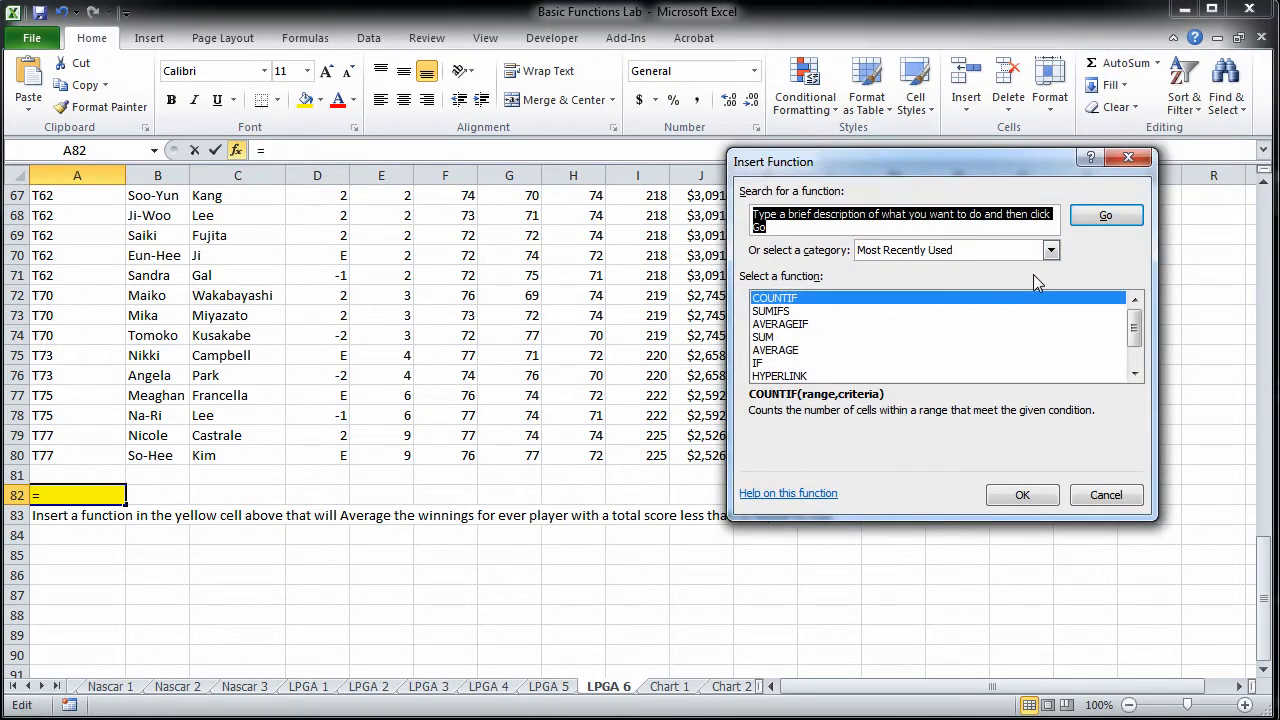
pyautogui.write('Averageif')
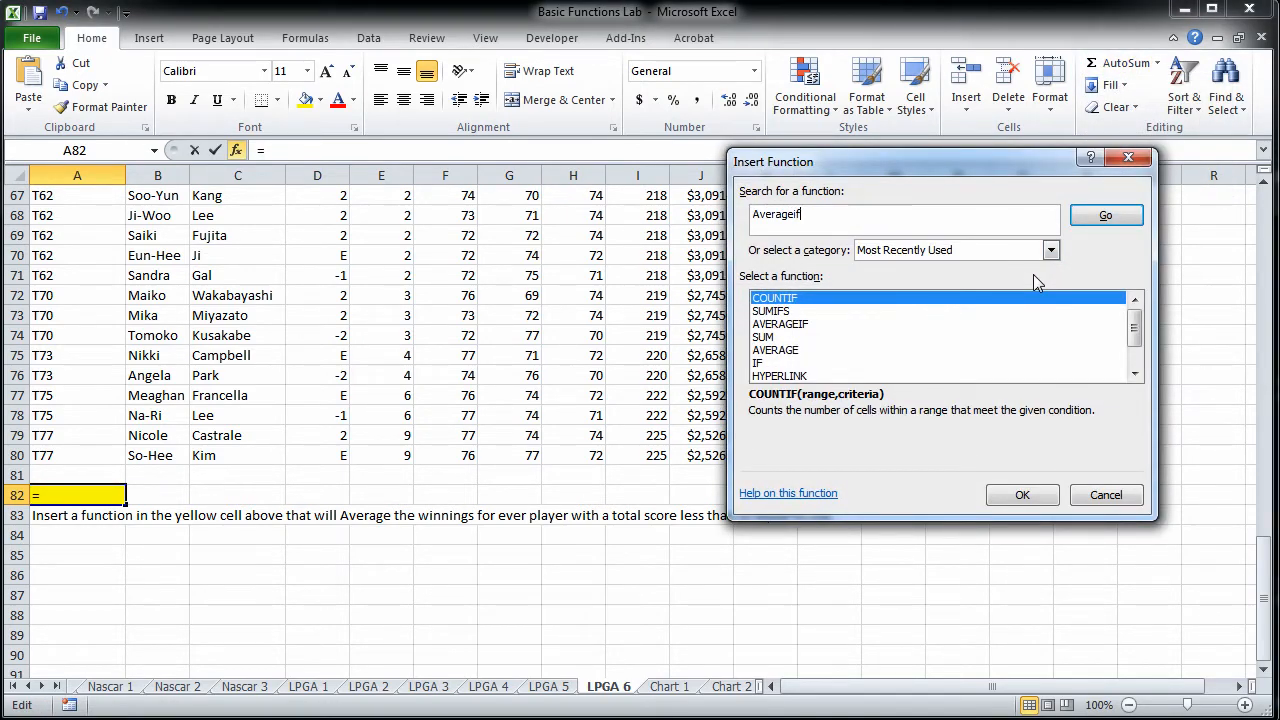
pyautogui.press('Return')
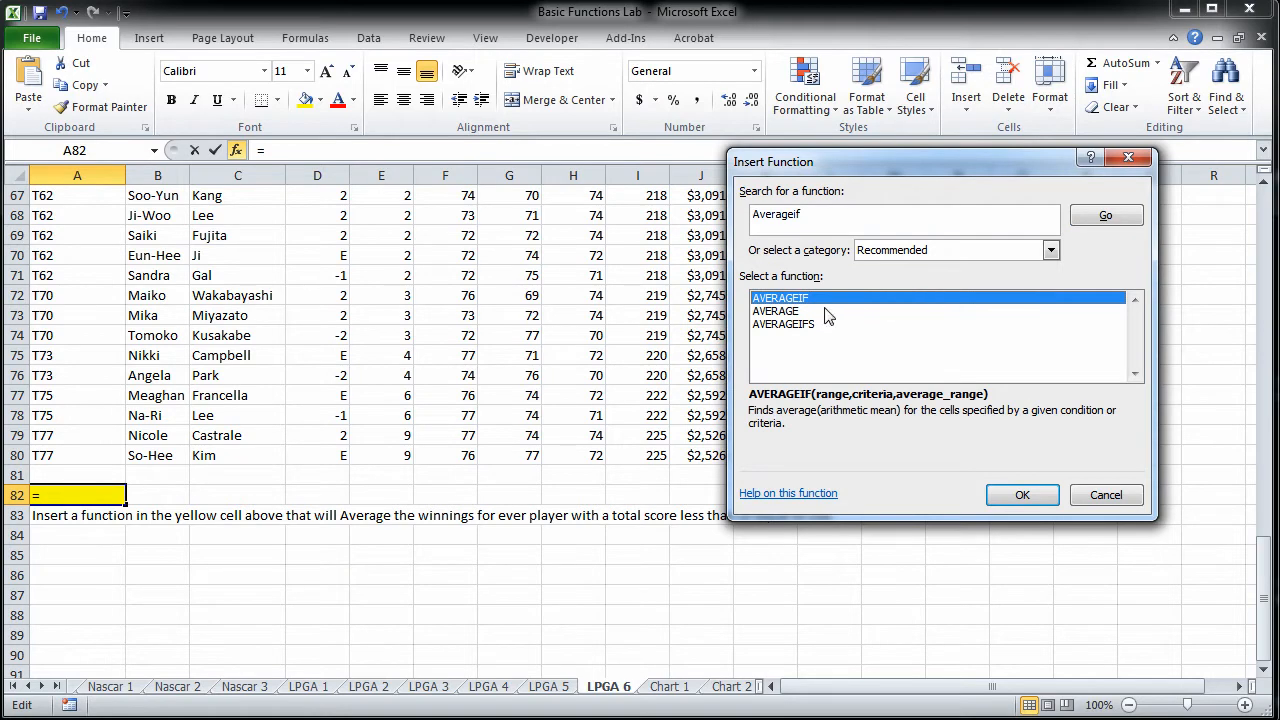
pyautogui.click(1010, 494)
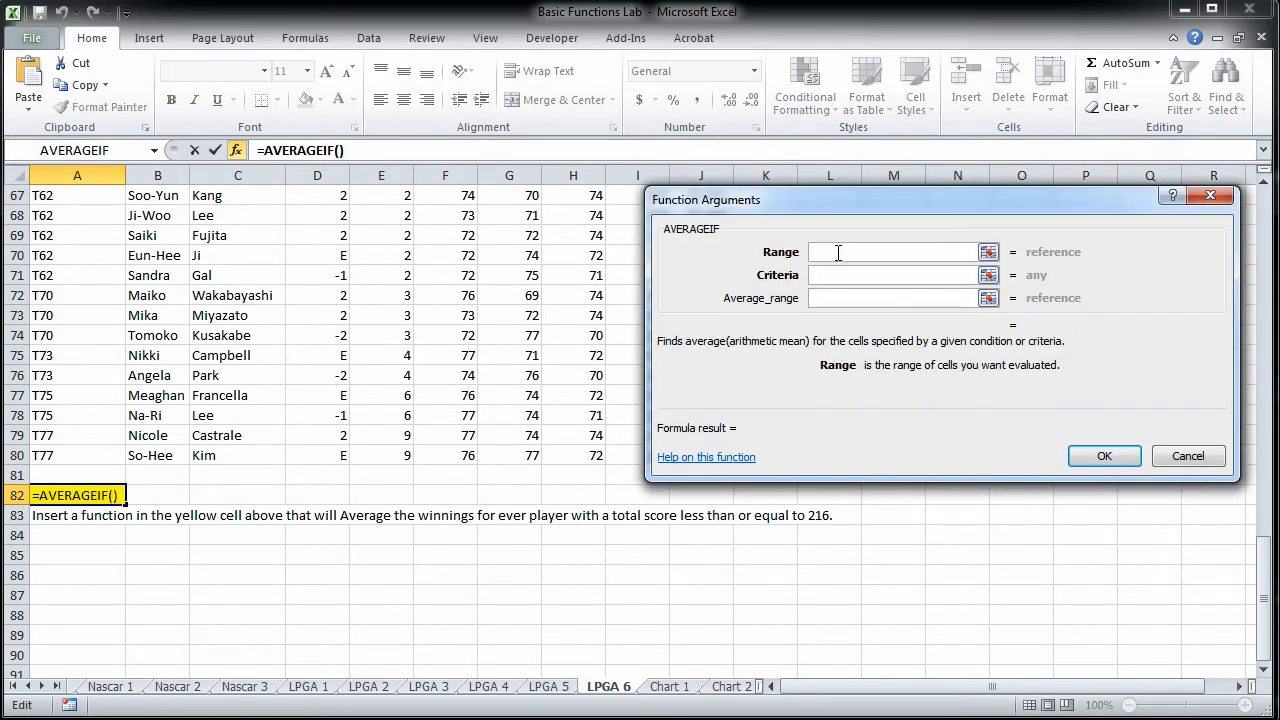
# Step: Set the AVERAGEIF evaluation range to the Total scores in I3:I80
pyautogui.moveTo(811, 204); pyautogui.dragTo(824, 186)
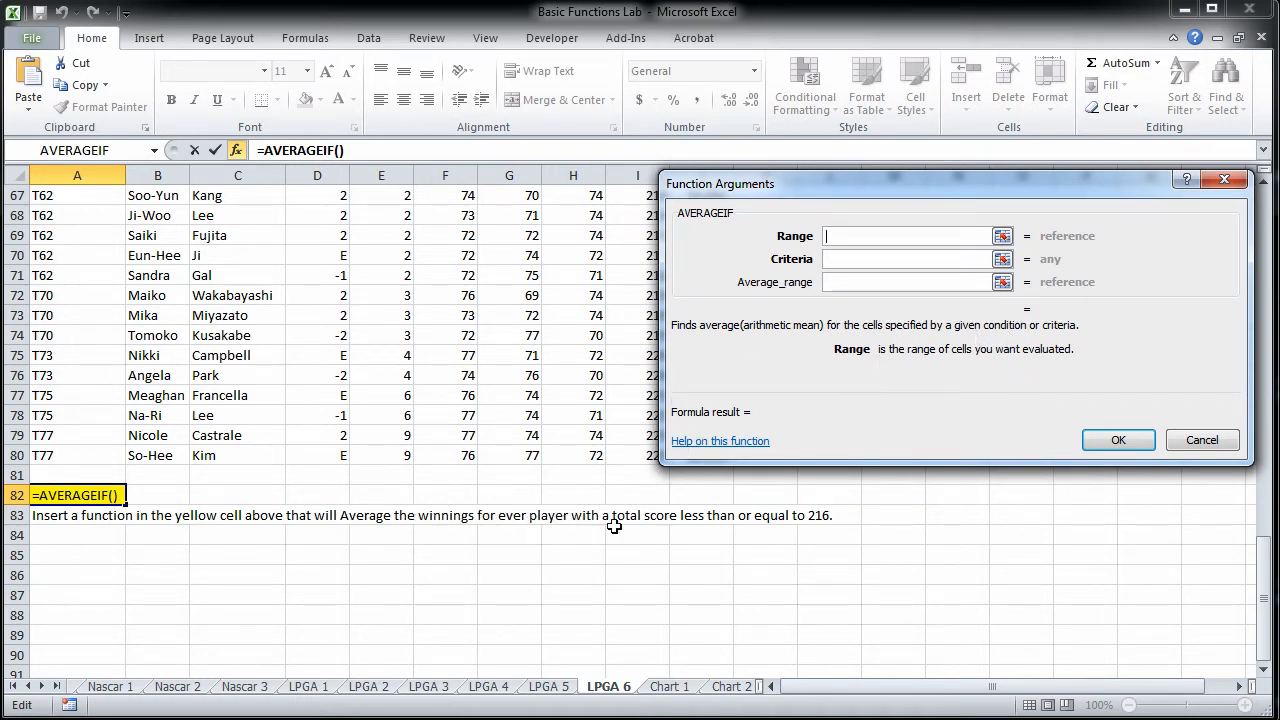
pyautogui.scroll(4, 809, 557)
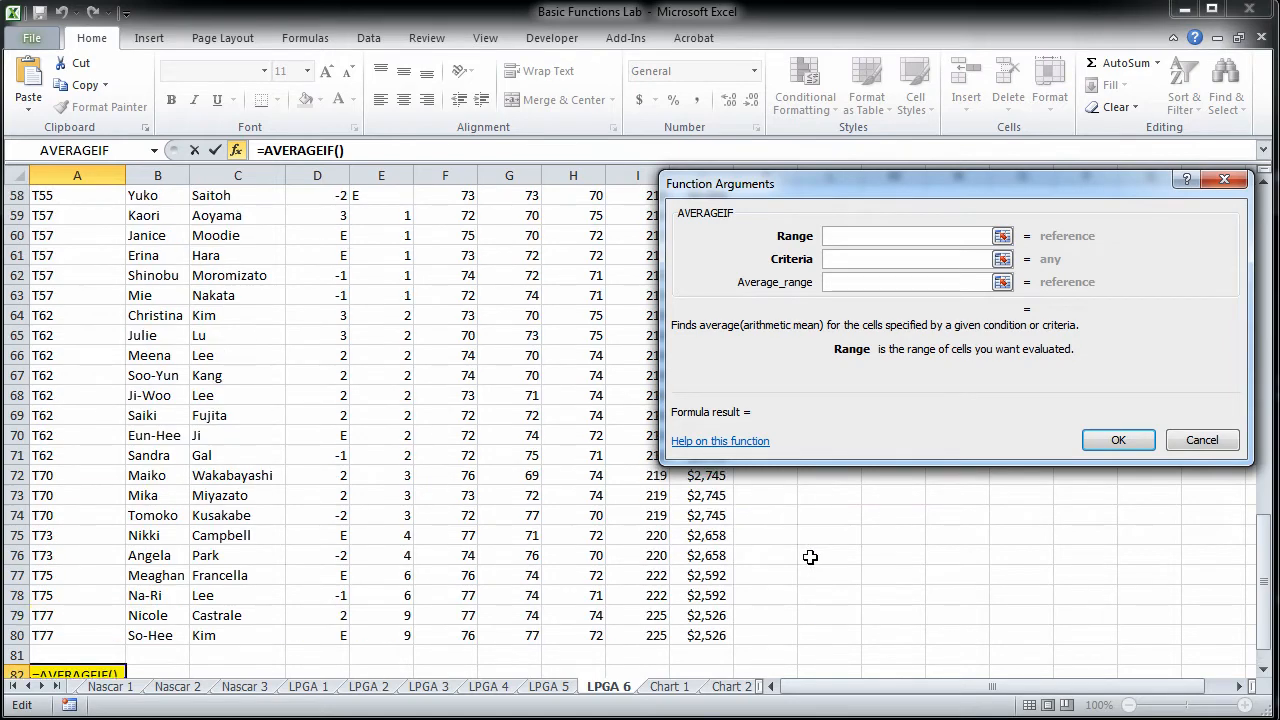
pyautogui.scroll(-2, 809, 560)
pyautogui.moveTo(631, 570); pyautogui.dragTo(638, 235)
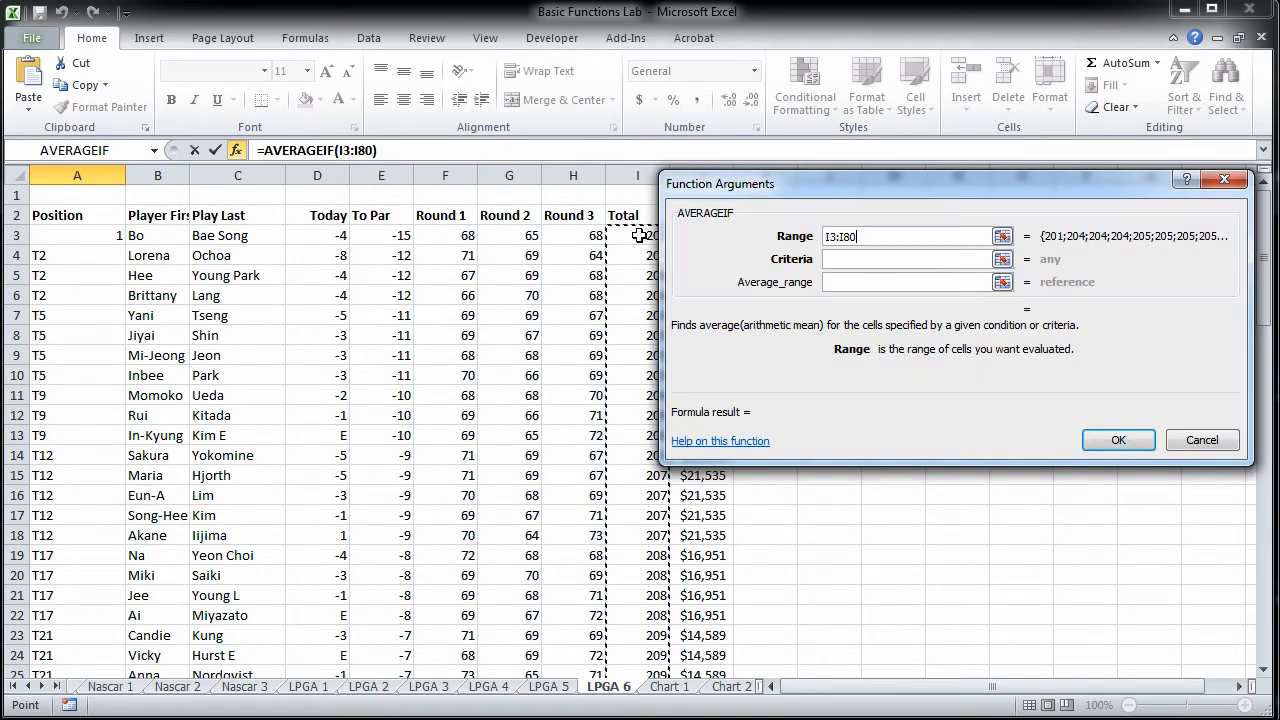
# Step: Set the AVERAGEIF criterion to <=216, as required by the instruction below the yellow cell
pyautogui.click(859, 260)
pyautogui.scroll(-15, 924, 533)
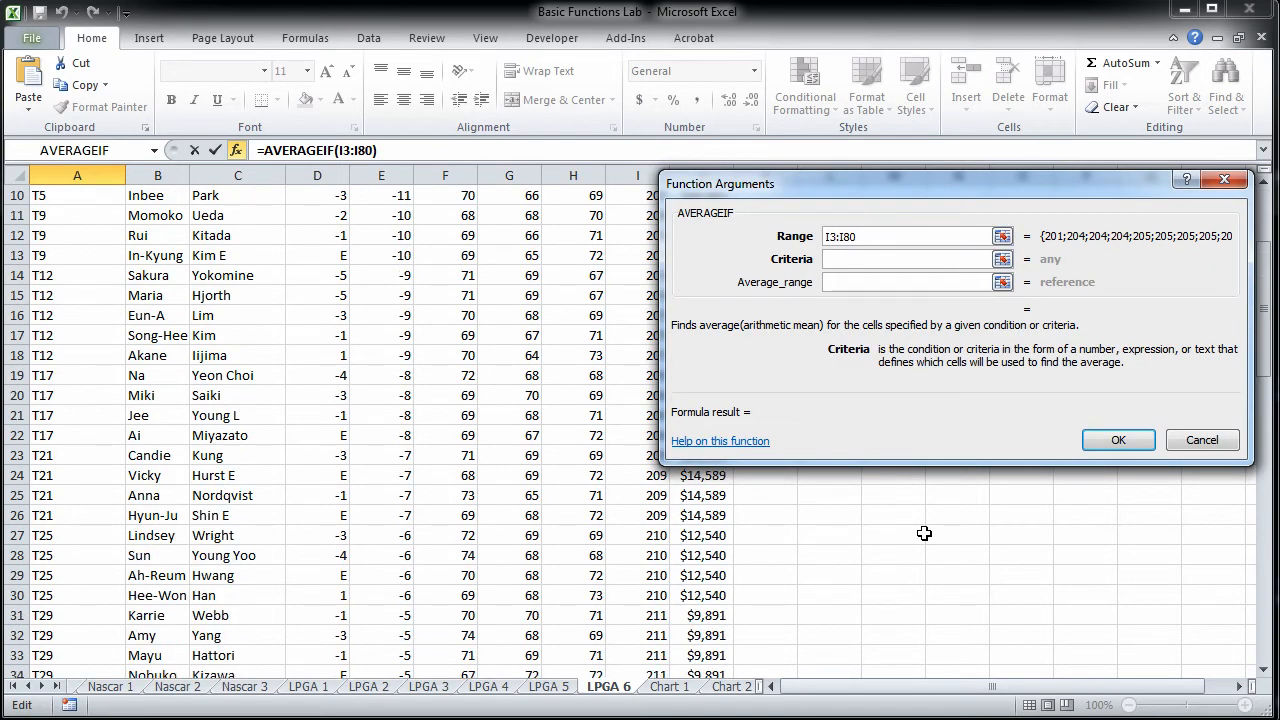
pyautogui.scroll(-5, 924, 533)
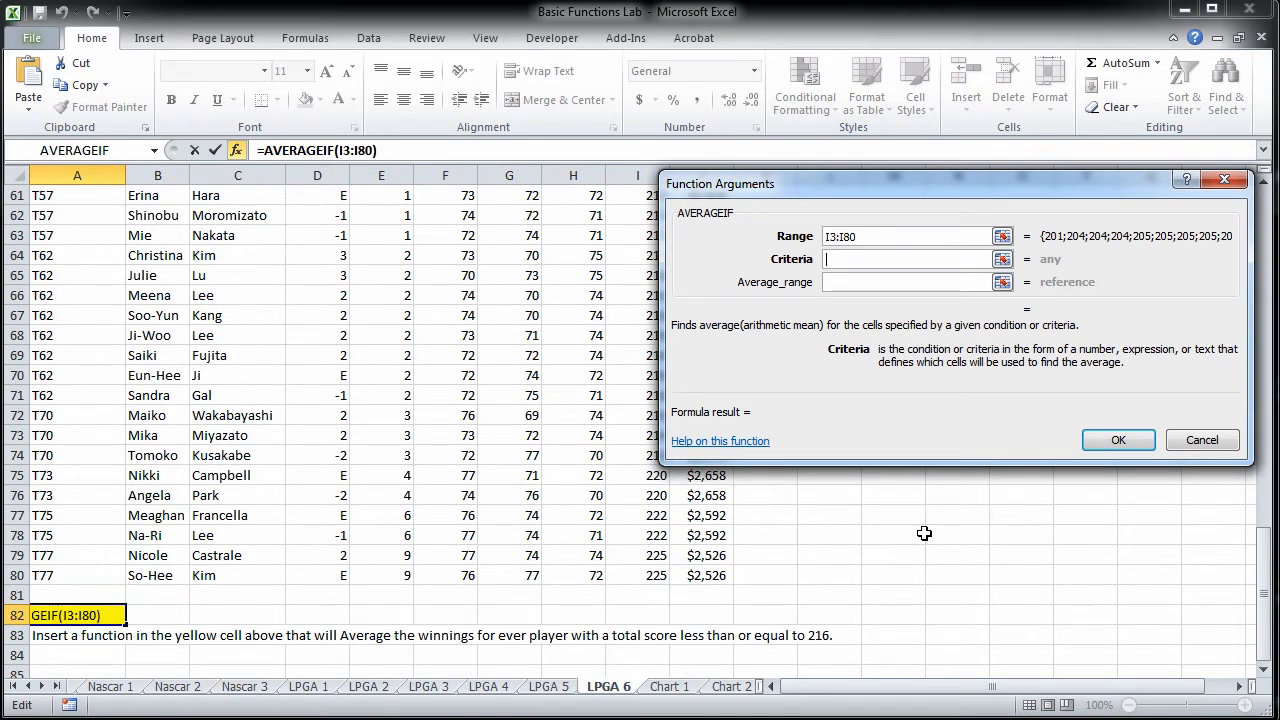
pyautogui.write('<')
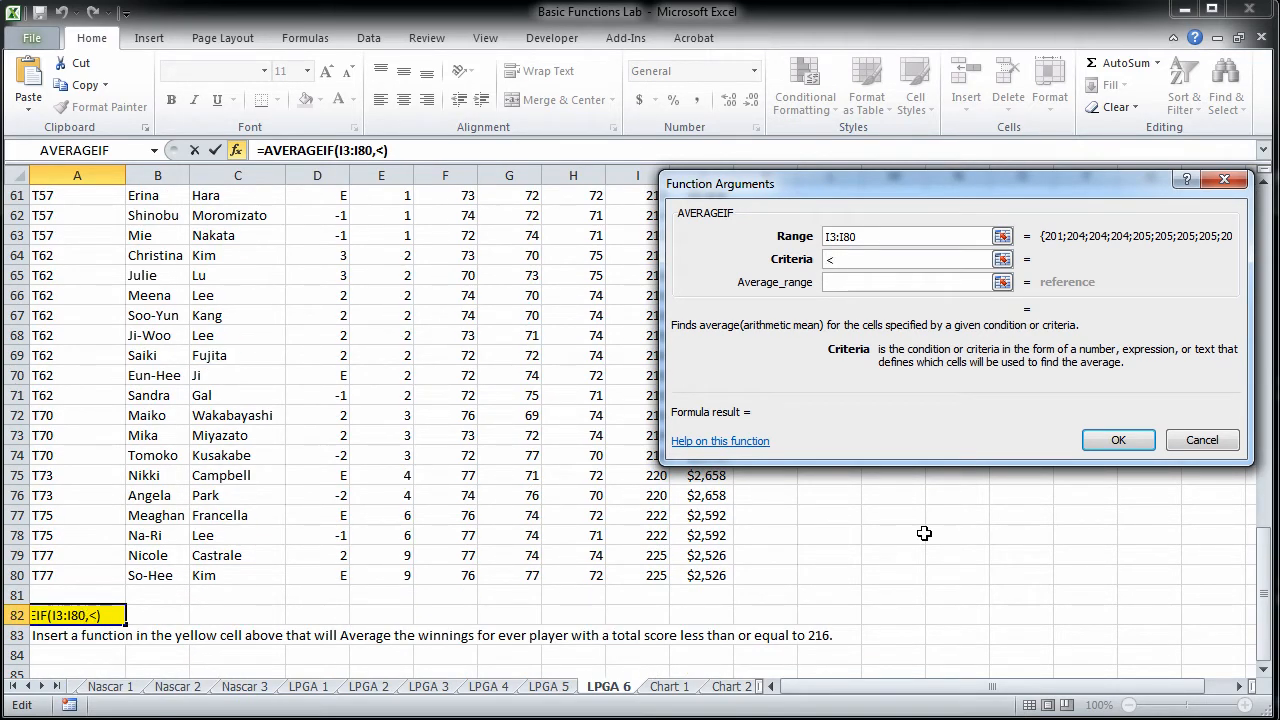
pyautogui.write('=216')
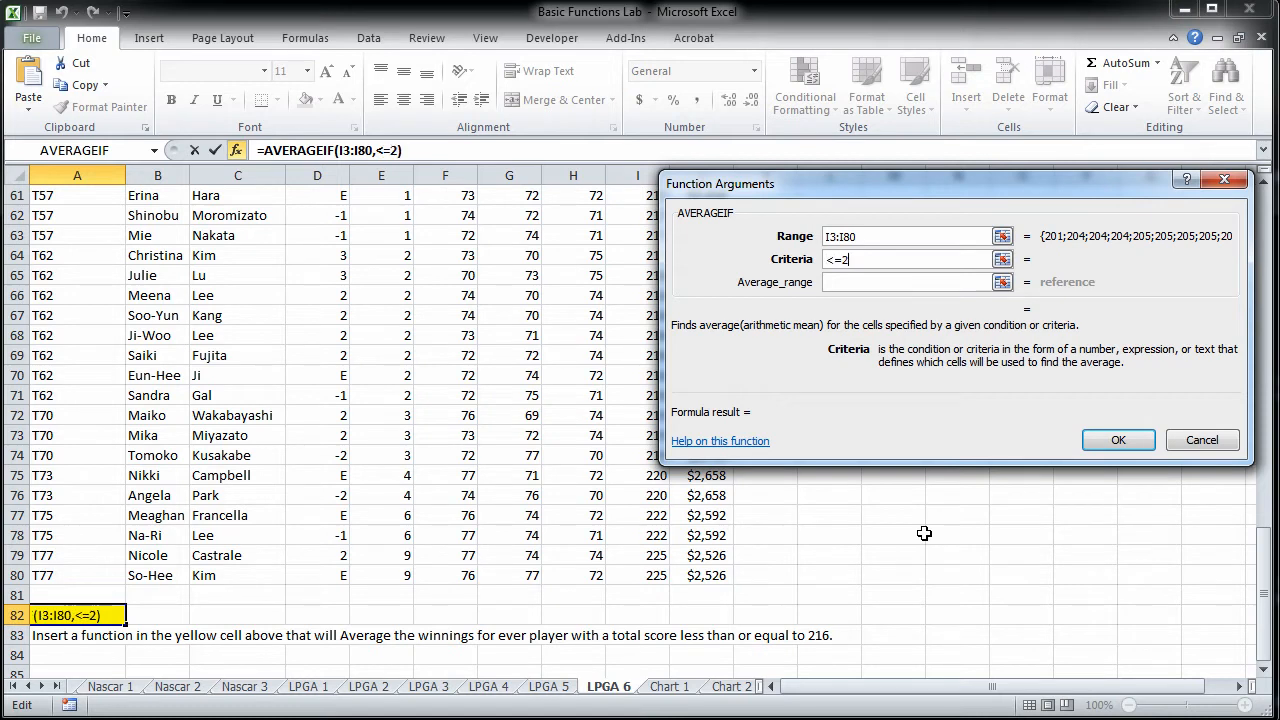
# Step: Complete AVERAGEIF with the Winnings in J3:J80 as the average range, and give the result in A82 the Accounting format
pyautogui.click(850, 281)
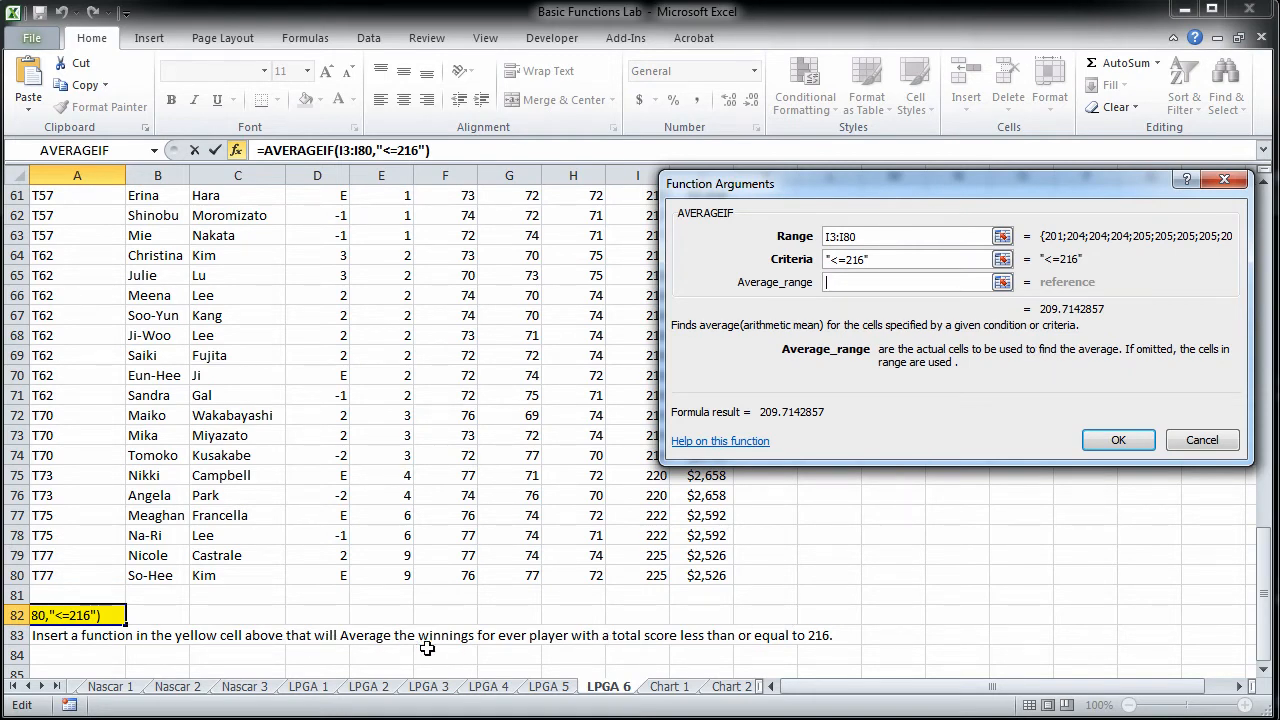
pyautogui.moveTo(703, 573); pyautogui.dragTo(726, 243)
pyautogui.moveTo(703, 293); pyautogui.dragTo(677, 263)
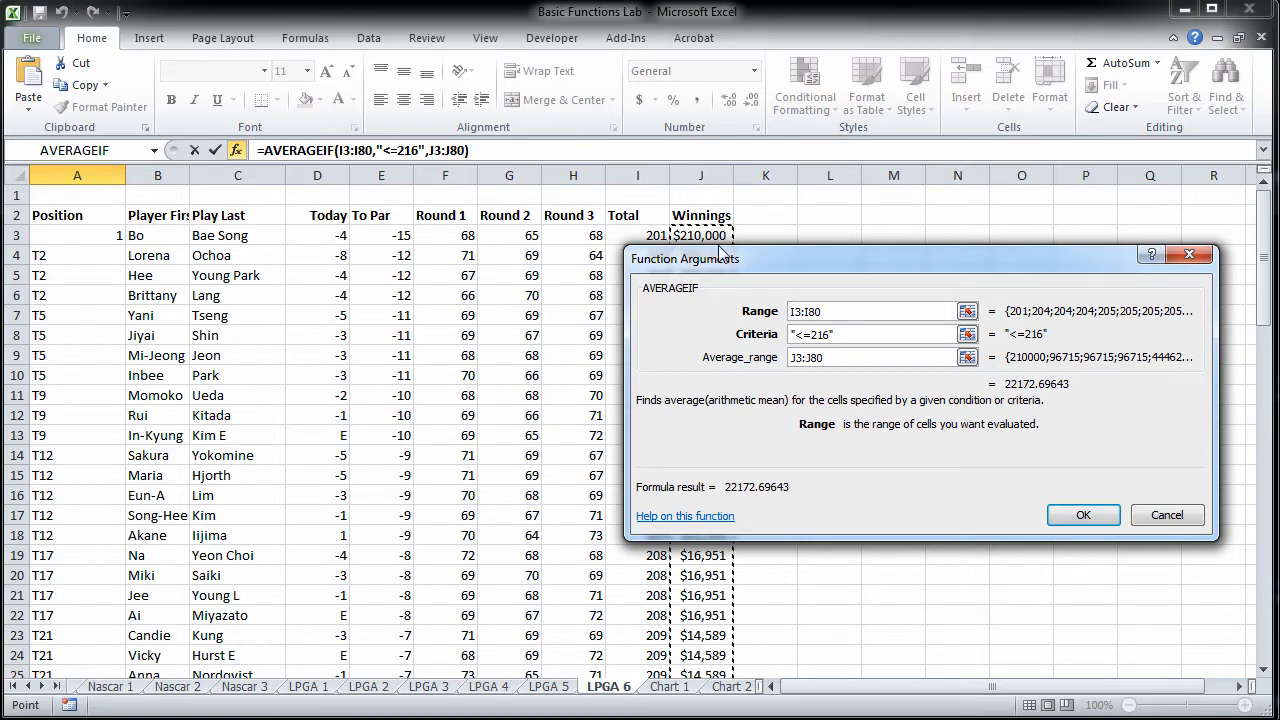
pyautogui.click(1081, 516)
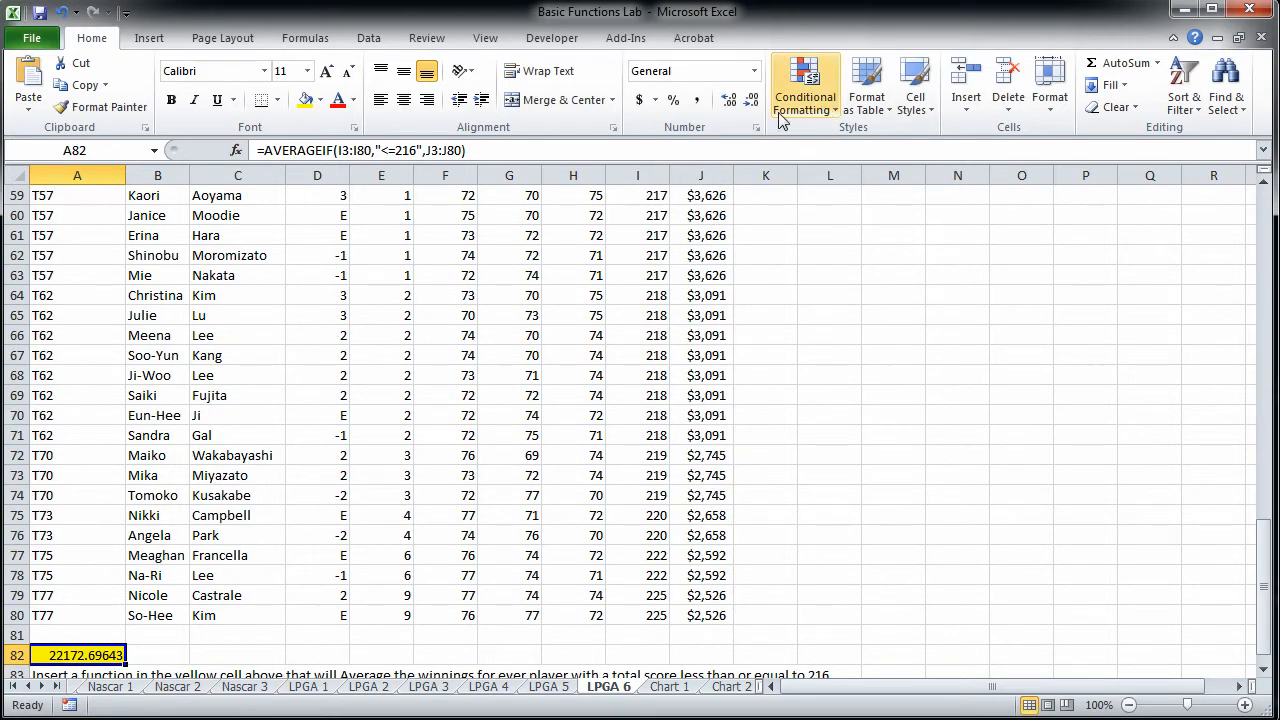
pyautogui.click(639, 100)
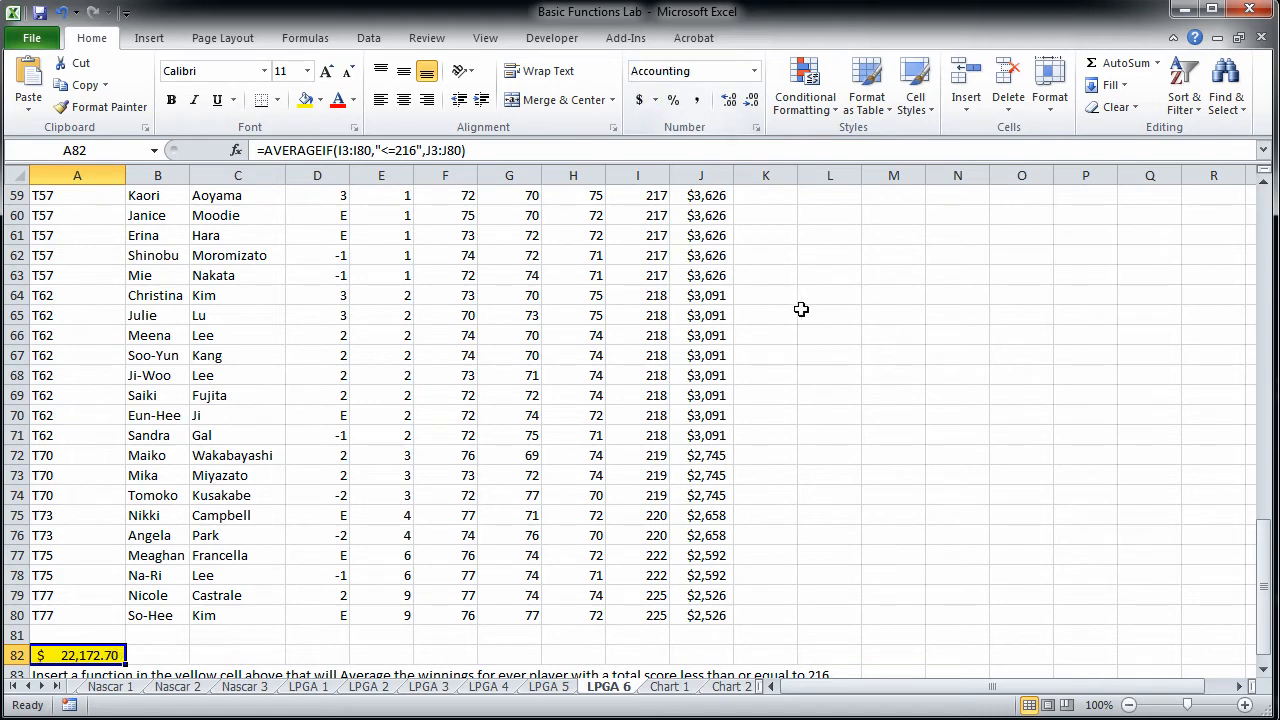
# Step: Examine the Total and Winnings columns, and reopen the AVERAGEIF arguments of A82 to check the ranges and criterion
pyautogui.scroll(13, 866, 334)
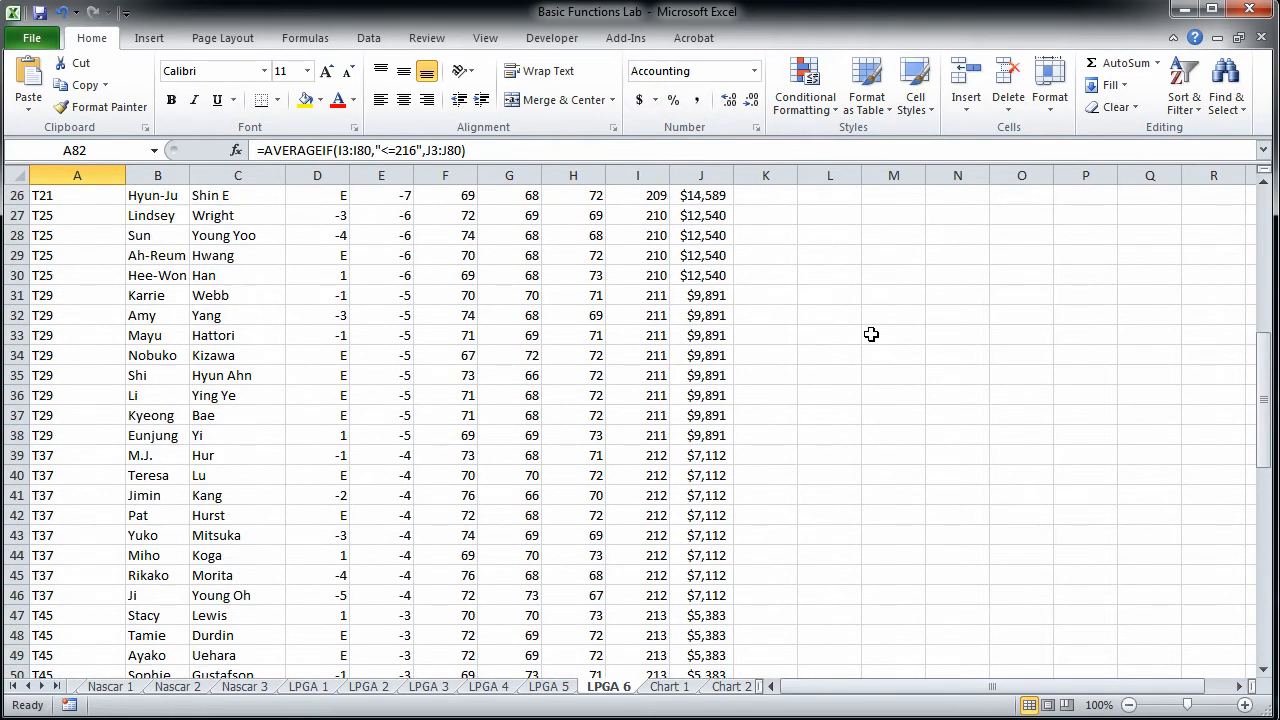
pyautogui.scroll(5, 871, 334)
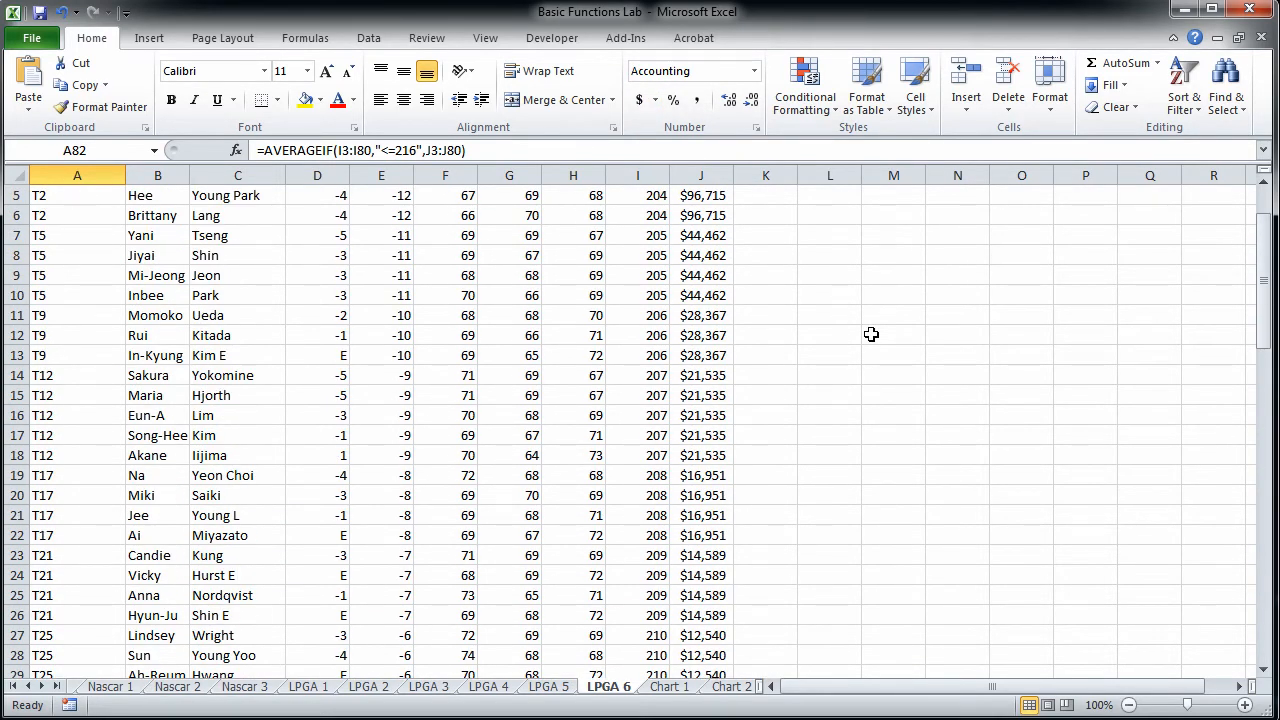
pyautogui.scroll(2, 871, 334)
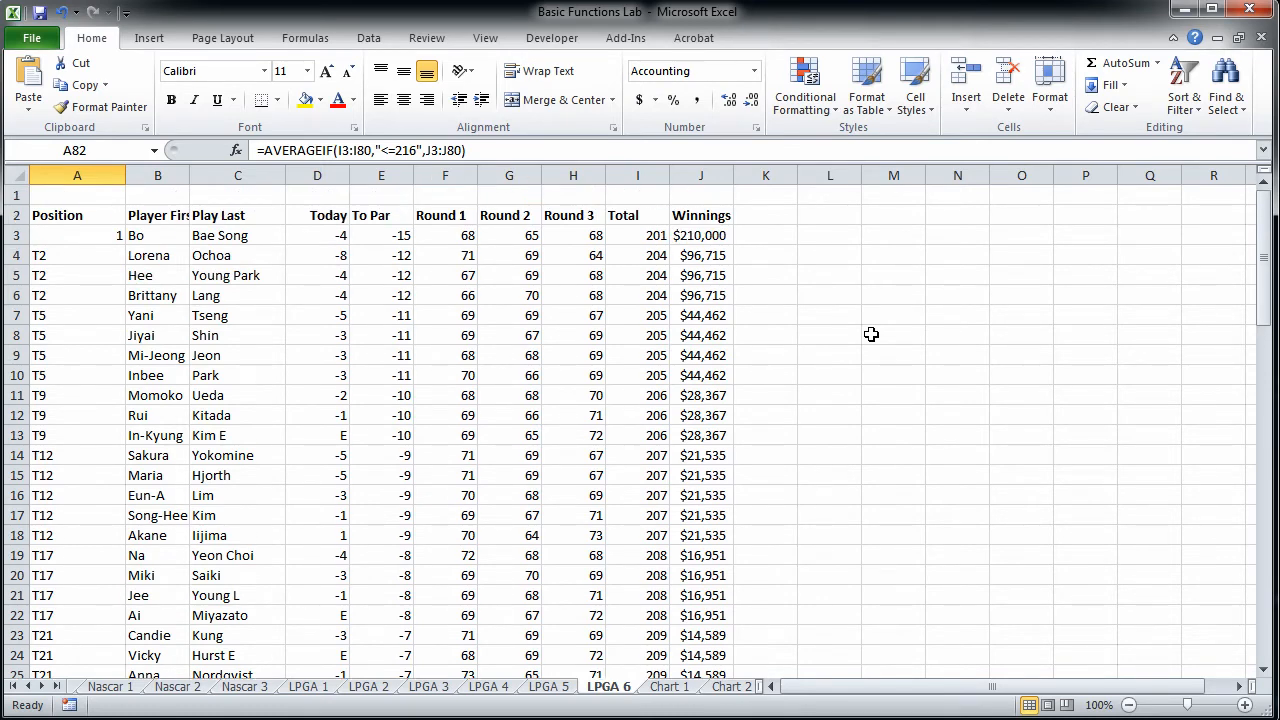
pyautogui.scroll(-1, 871, 334)
pyautogui.scroll(-20, 871, 334)
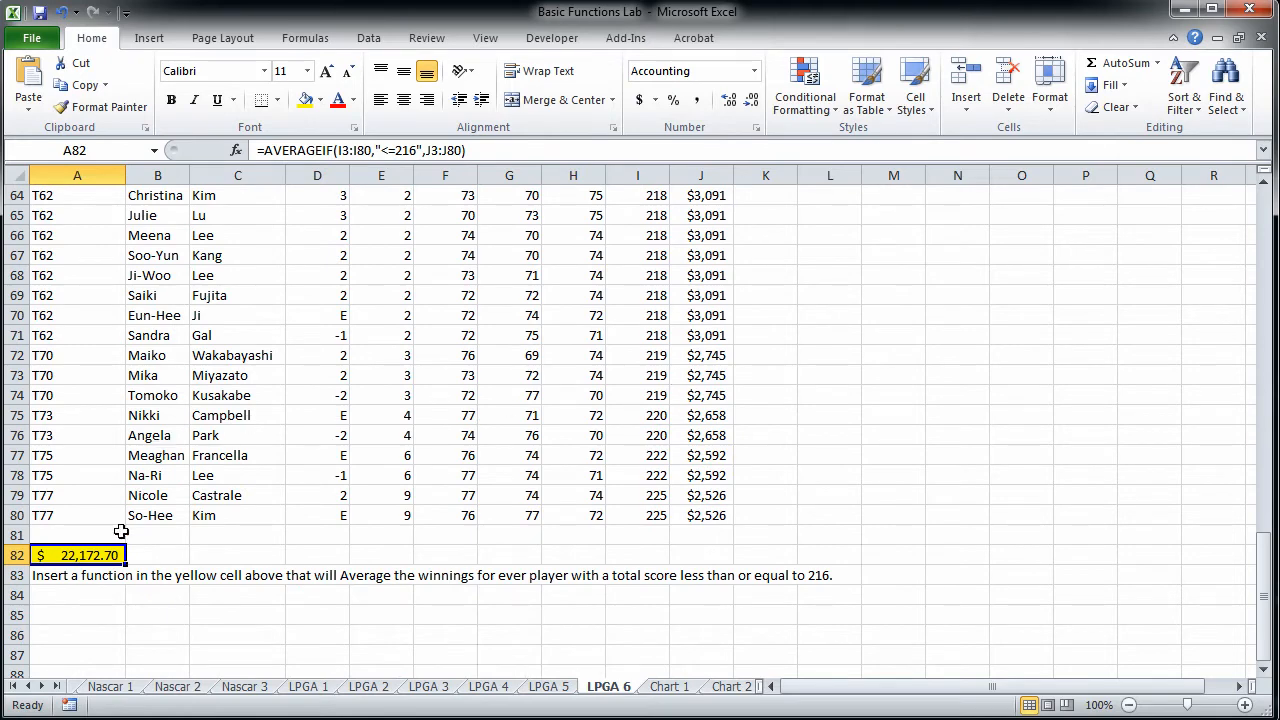
pyautogui.doubleClick(91, 555)
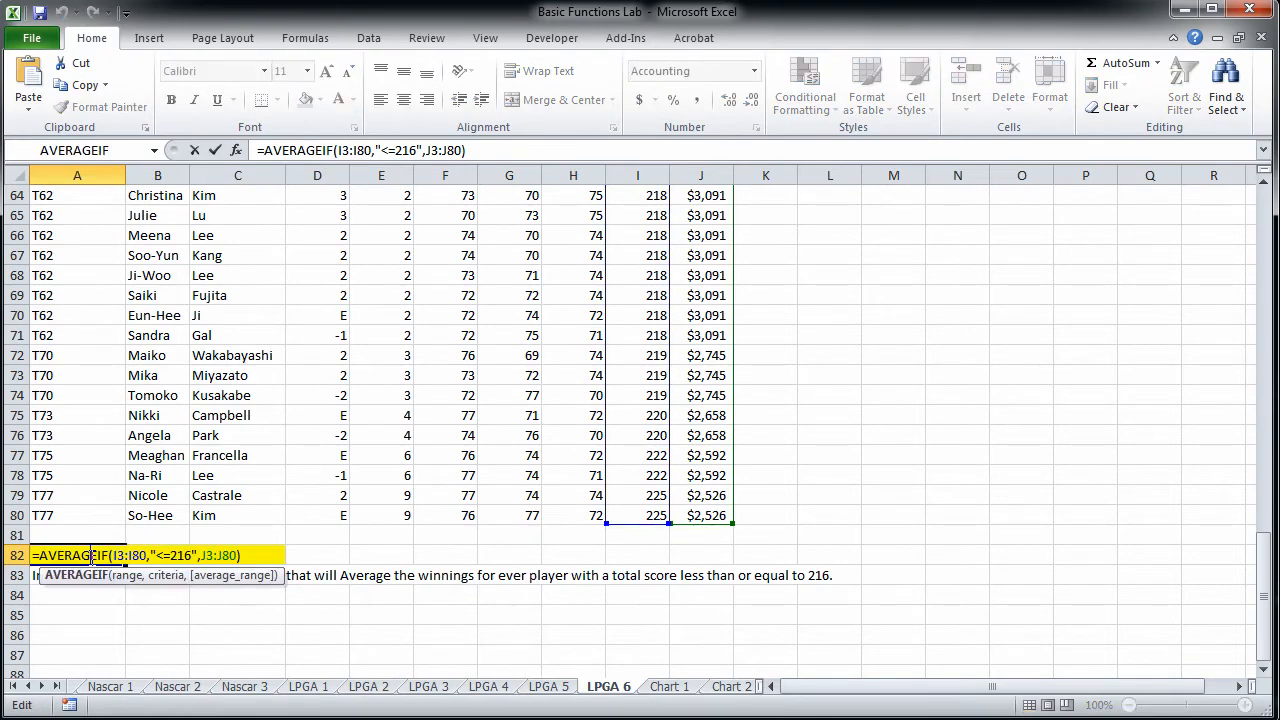
pyautogui.click(1157, 63)
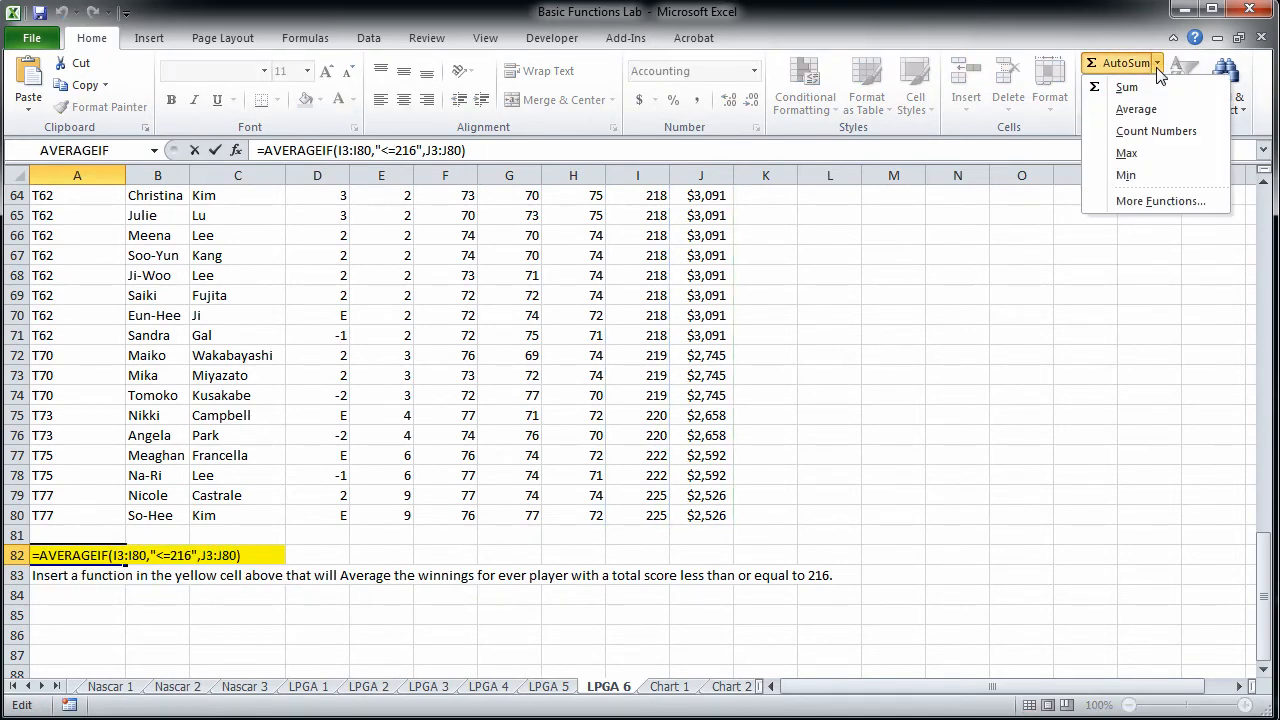
pyautogui.click(1150, 201)
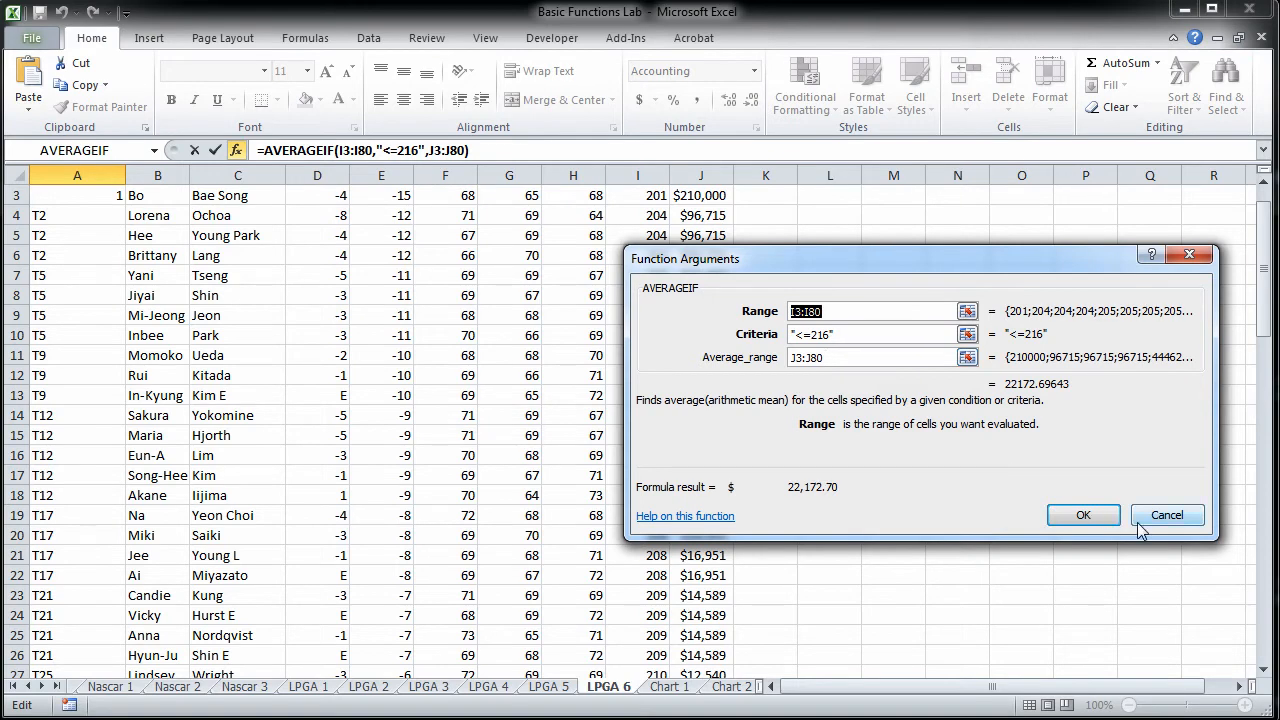
pyautogui.click(1086, 516)
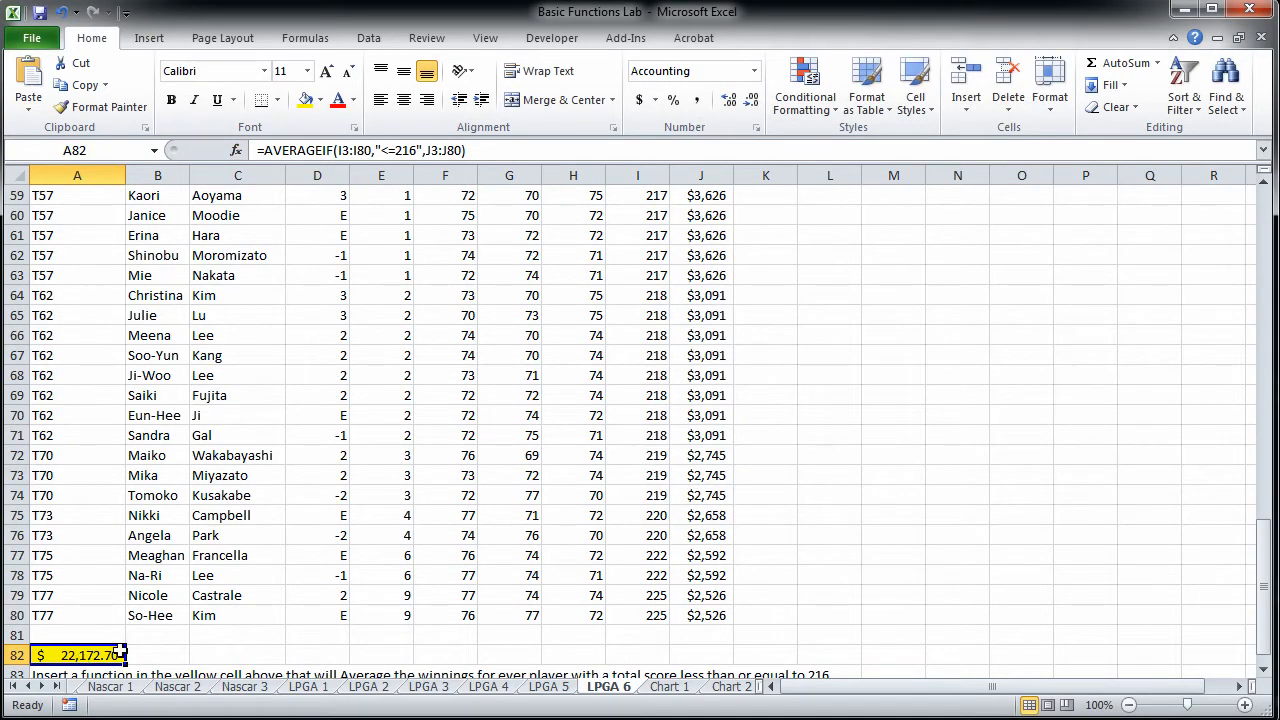
# Step: Switch to the Chart 1 sheet and replace the whole-sheet selection with the empty cell A12 below the instruction
pyautogui.click(668, 690)
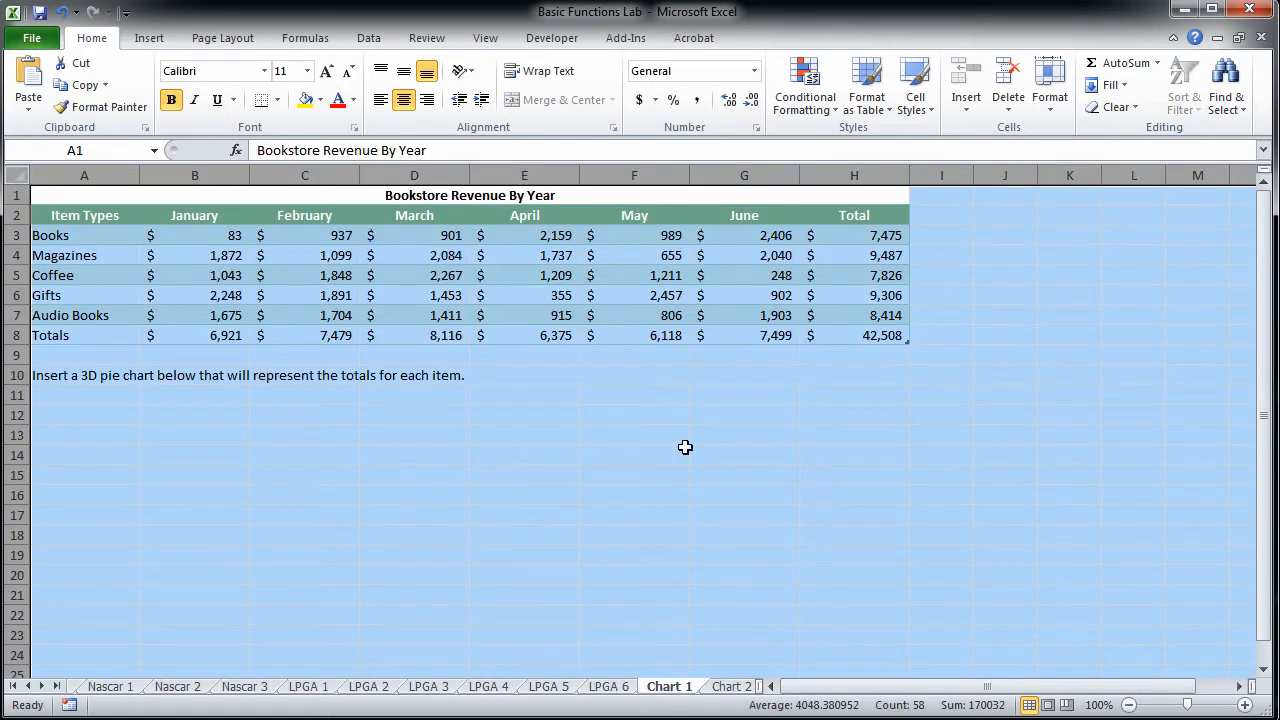
pyautogui.click(686, 448)
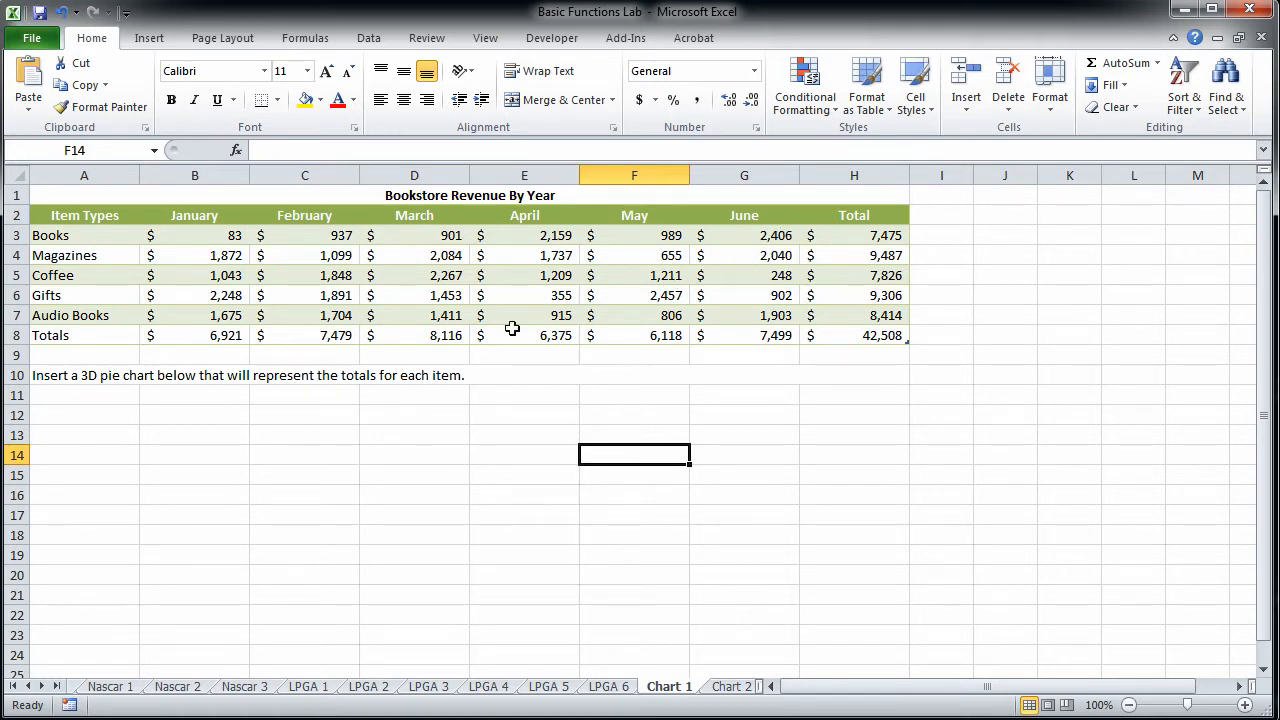
pyautogui.click(113, 420)
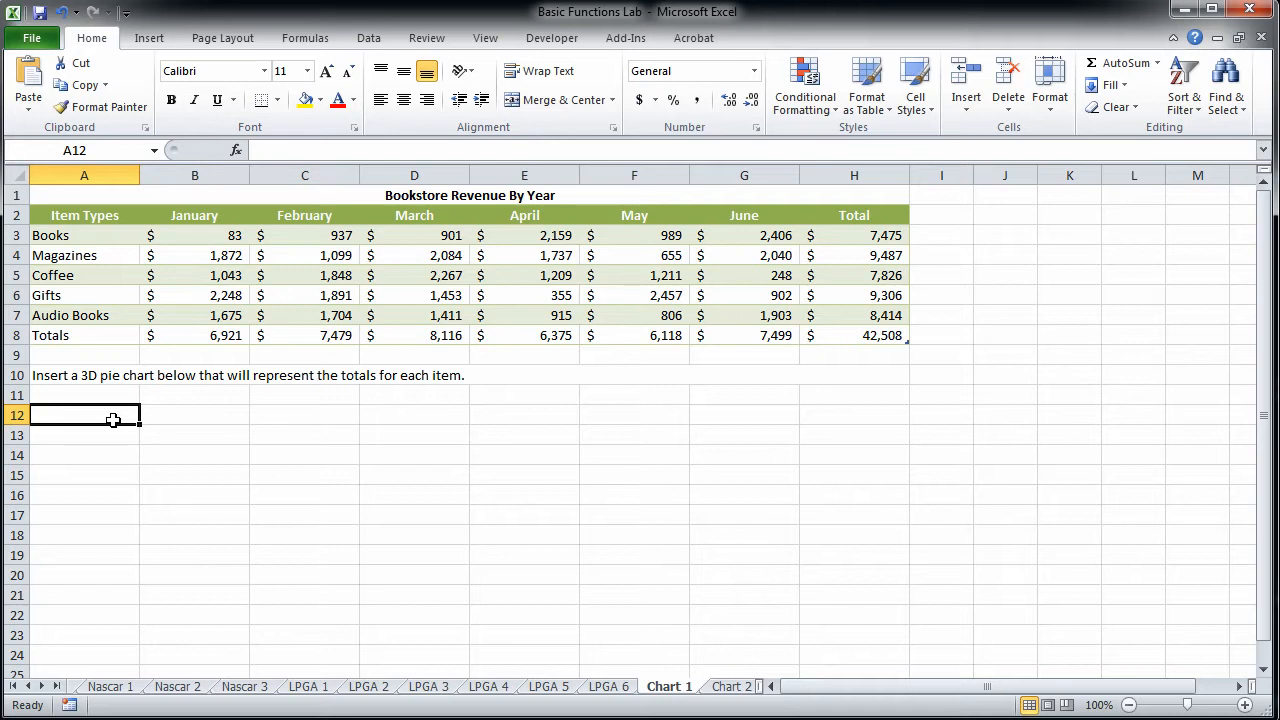
pyautogui.click(164, 44)
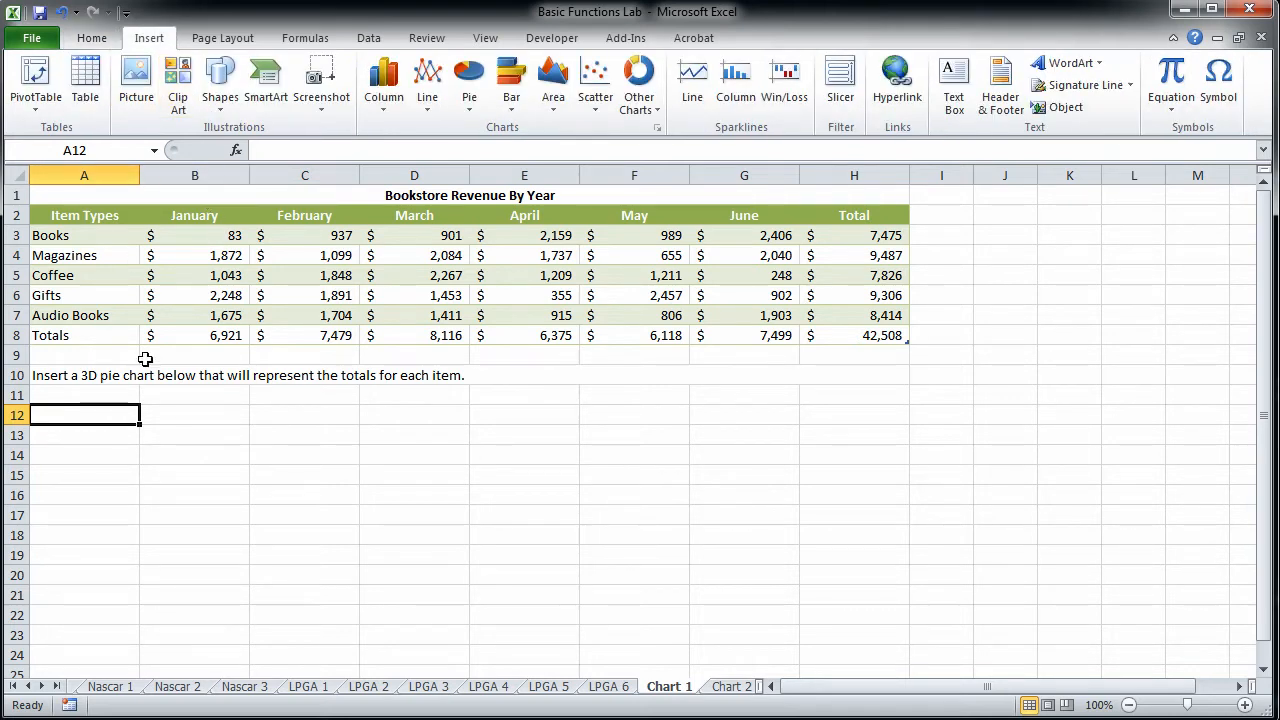
# Step: Select the item names in A3:A8 together with their totals in H3:H8, without the column headers
pyautogui.moveTo(91, 214); pyautogui.dragTo(91, 336)
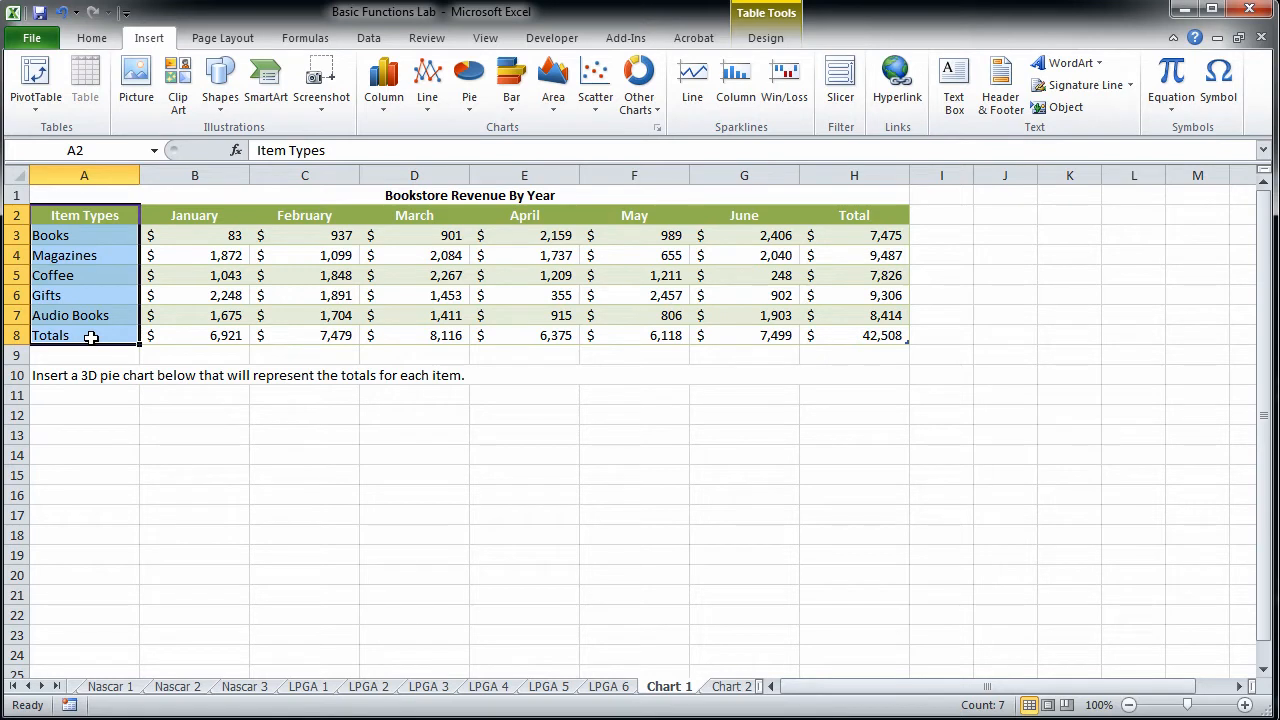
pyautogui.moveTo(122, 237); pyautogui.dragTo(108, 348)
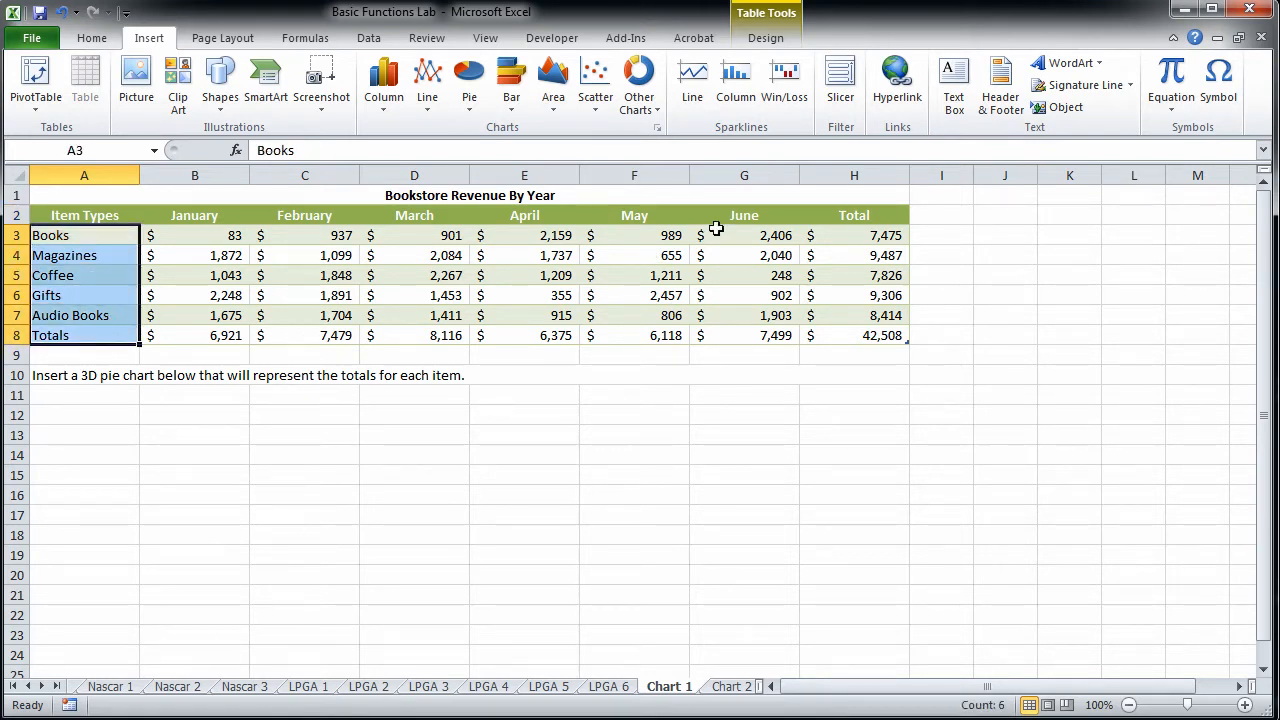
pyautogui.moveTo(837, 238); pyautogui.dragTo(831, 336)
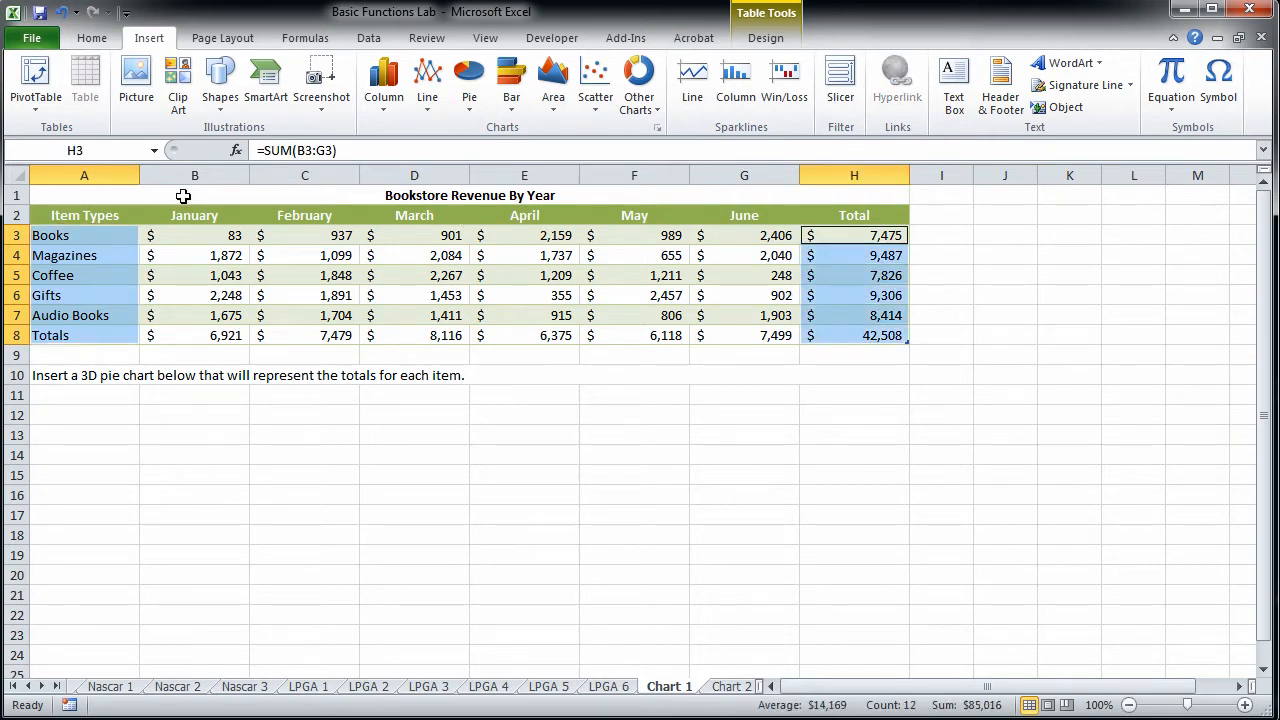
# Step: Insert a 3-D pie chart from A2:A8 and H2:H8, including the Totals row, and place it below the instruction in row 10
pyautogui.click(100, 215)
pyautogui.moveTo(100, 215); pyautogui.dragTo(88, 335)
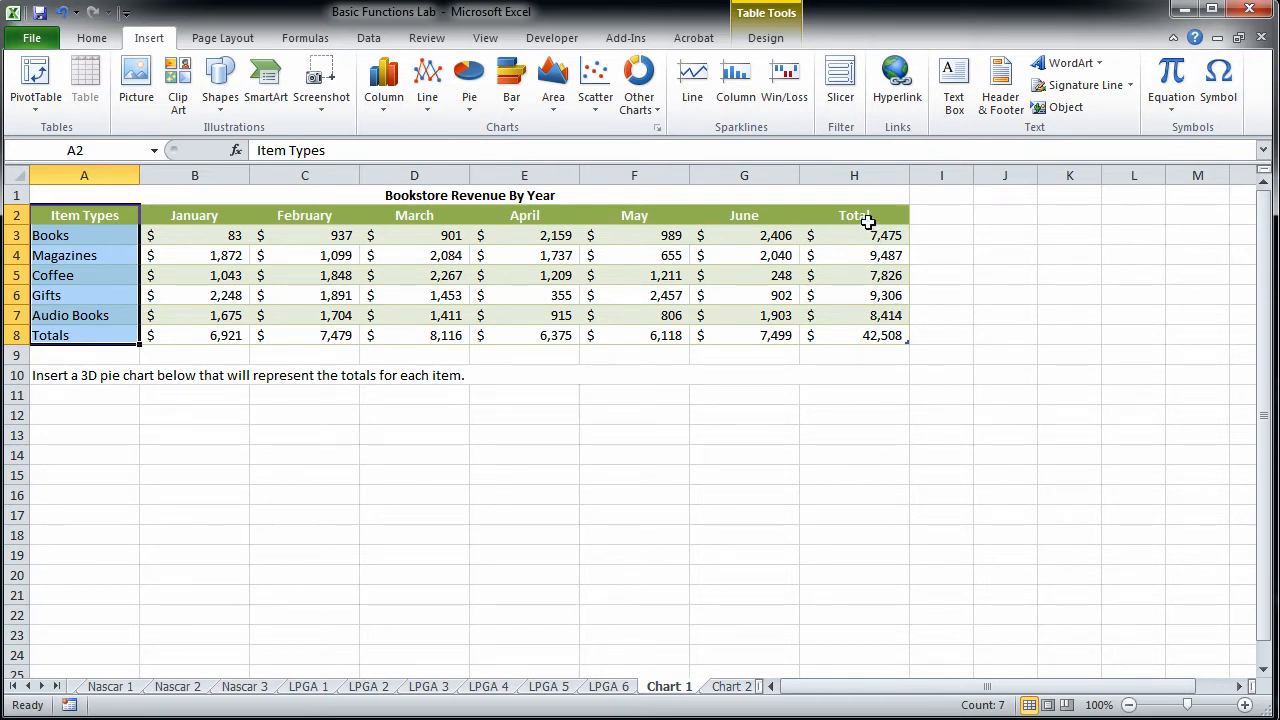
pyautogui.keyDown('ctrl'); pyautogui.moveTo(862, 220); pyautogui.dragTo(871, 334); pyautogui.keyUp('ctrl')
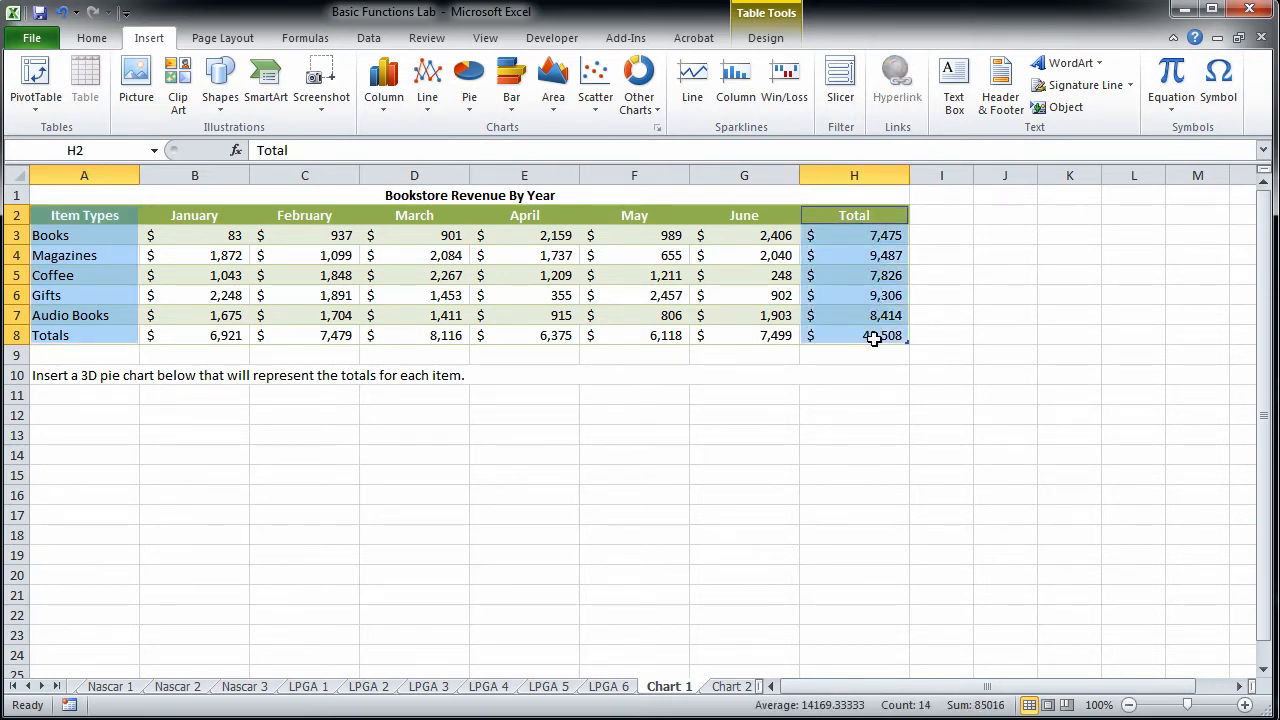
pyautogui.click(470, 100)
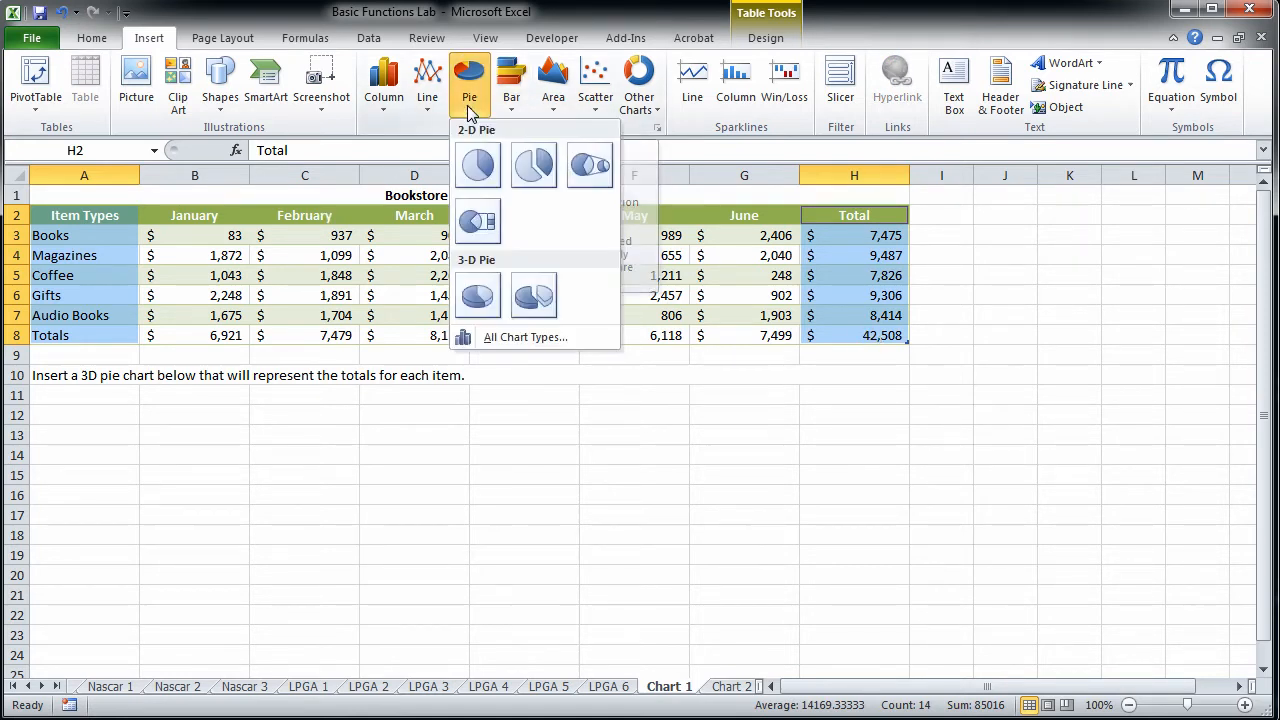
pyautogui.click(484, 305)
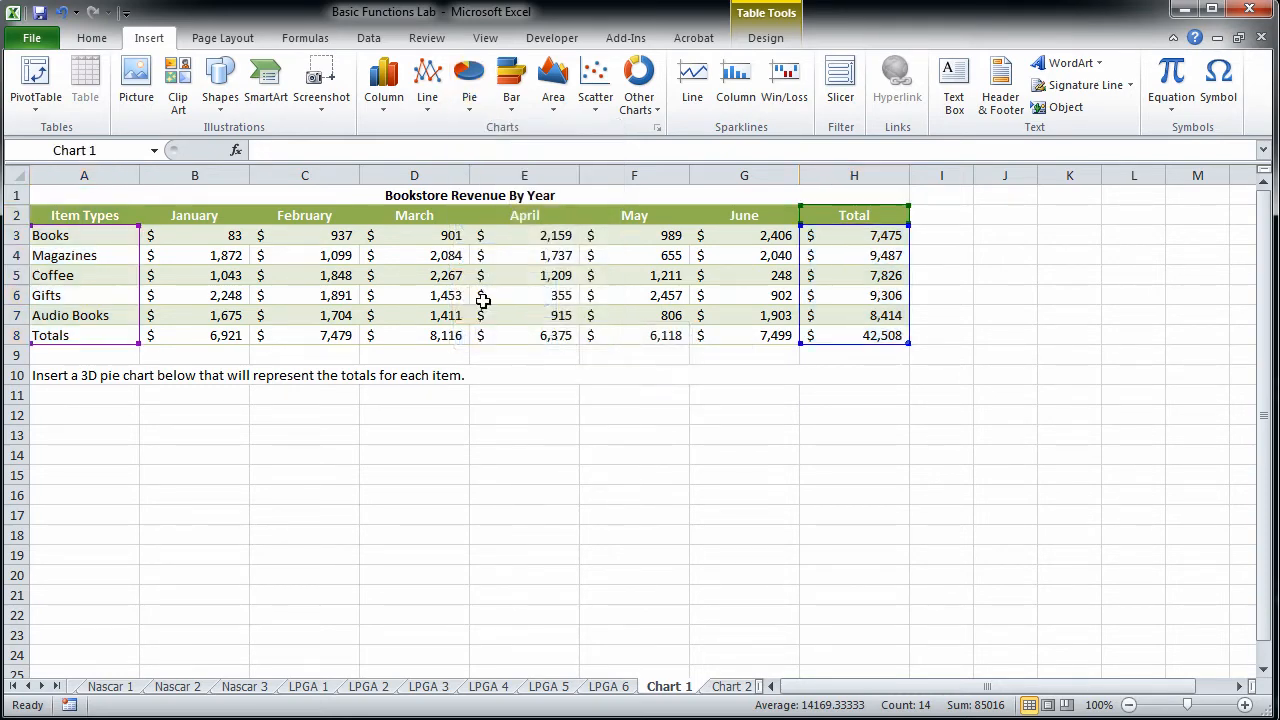
pyautogui.moveTo(529, 302); pyautogui.dragTo(302, 397)
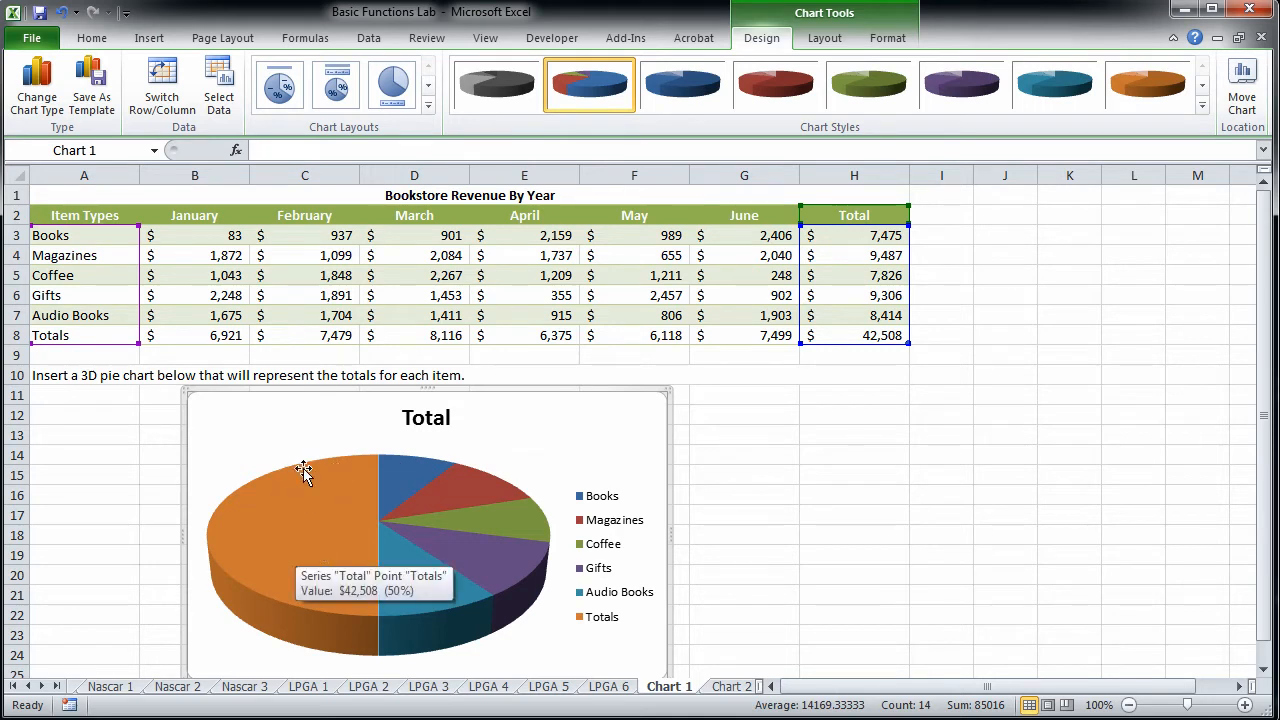
# Step: Delete the pie chart that includes the Totals row and select an empty cell
pyautogui.moveTo(351, 525)
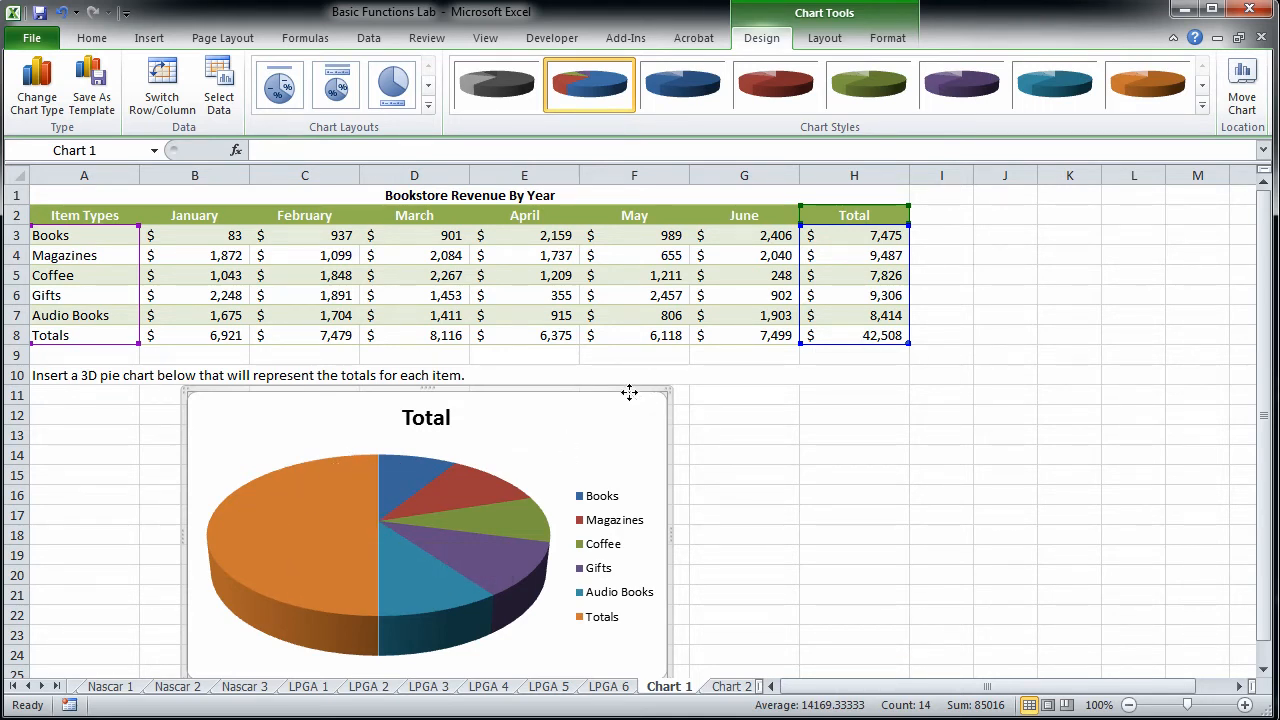
pyautogui.press('Delete')
pyautogui.click(392, 440)
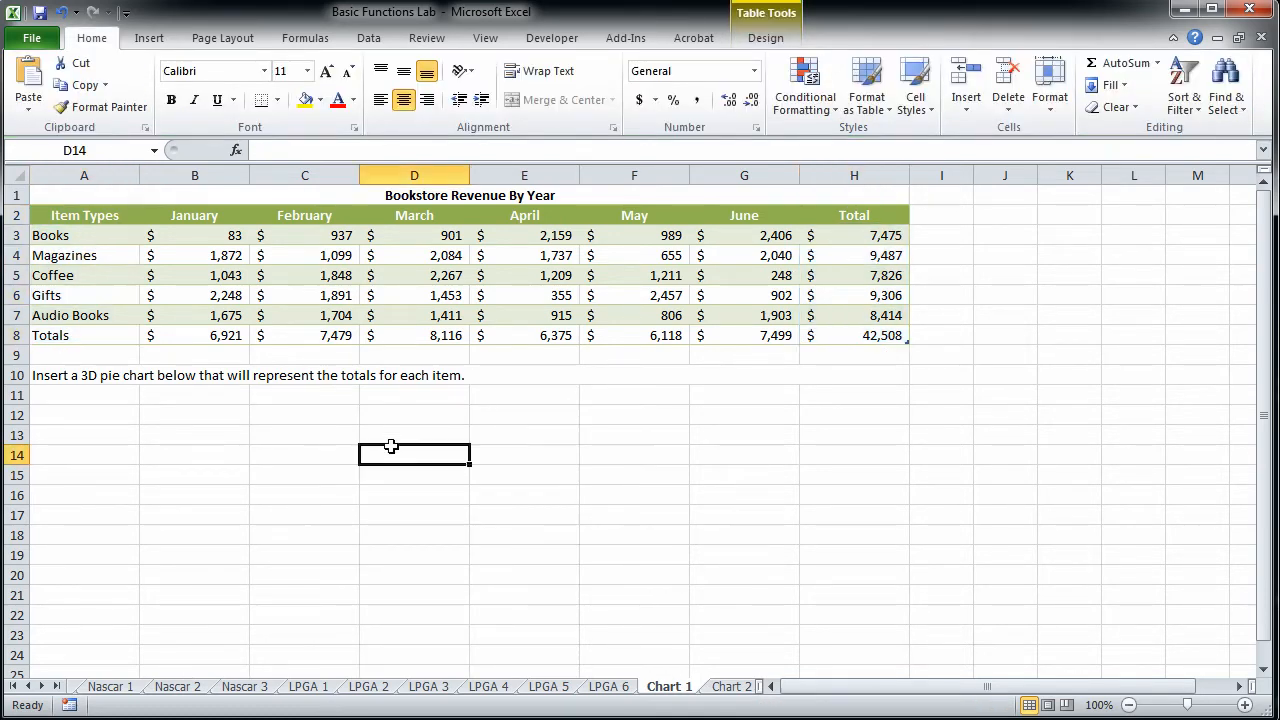
# Step: Insert a 3-D pie chart from A2:A7 and H2:H7, leaving out the Totals row, and place it below the instruction in row 10
pyautogui.moveTo(100, 213); pyautogui.dragTo(105, 311)
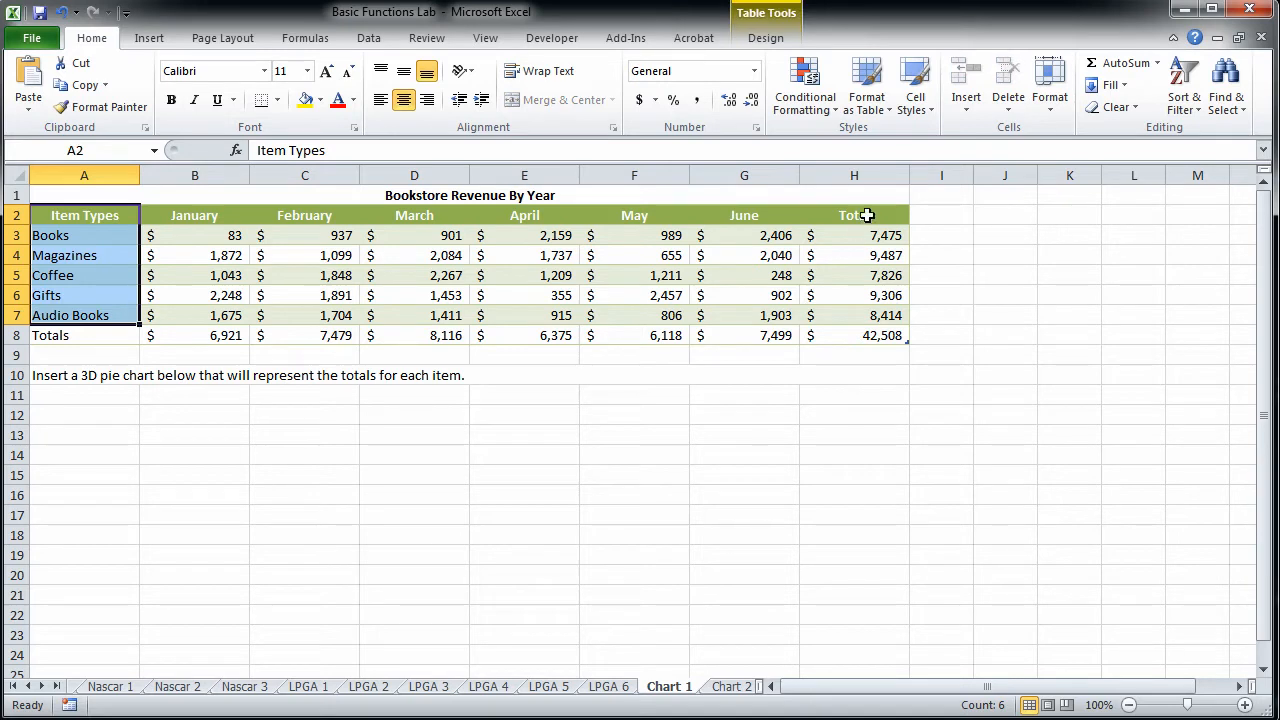
pyautogui.moveTo(862, 216); pyautogui.dragTo(866, 320)
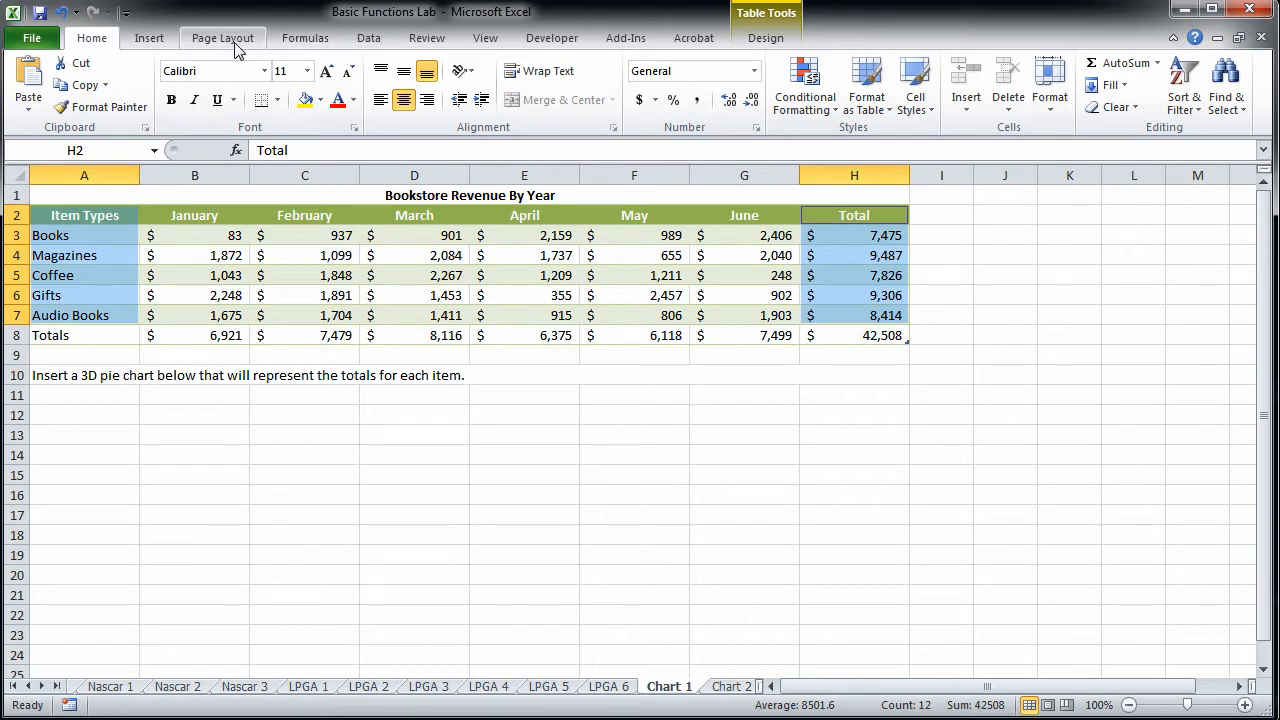
pyautogui.click(149, 38)
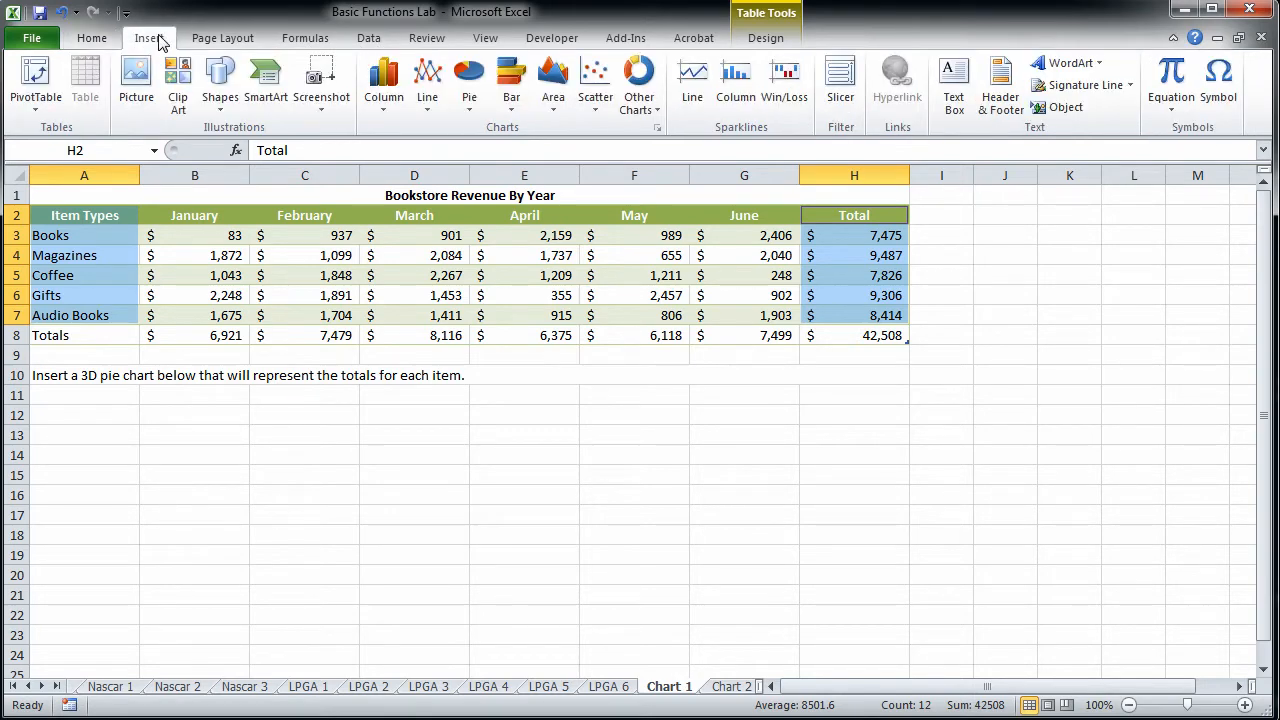
pyautogui.click(476, 112)
pyautogui.click(474, 296)
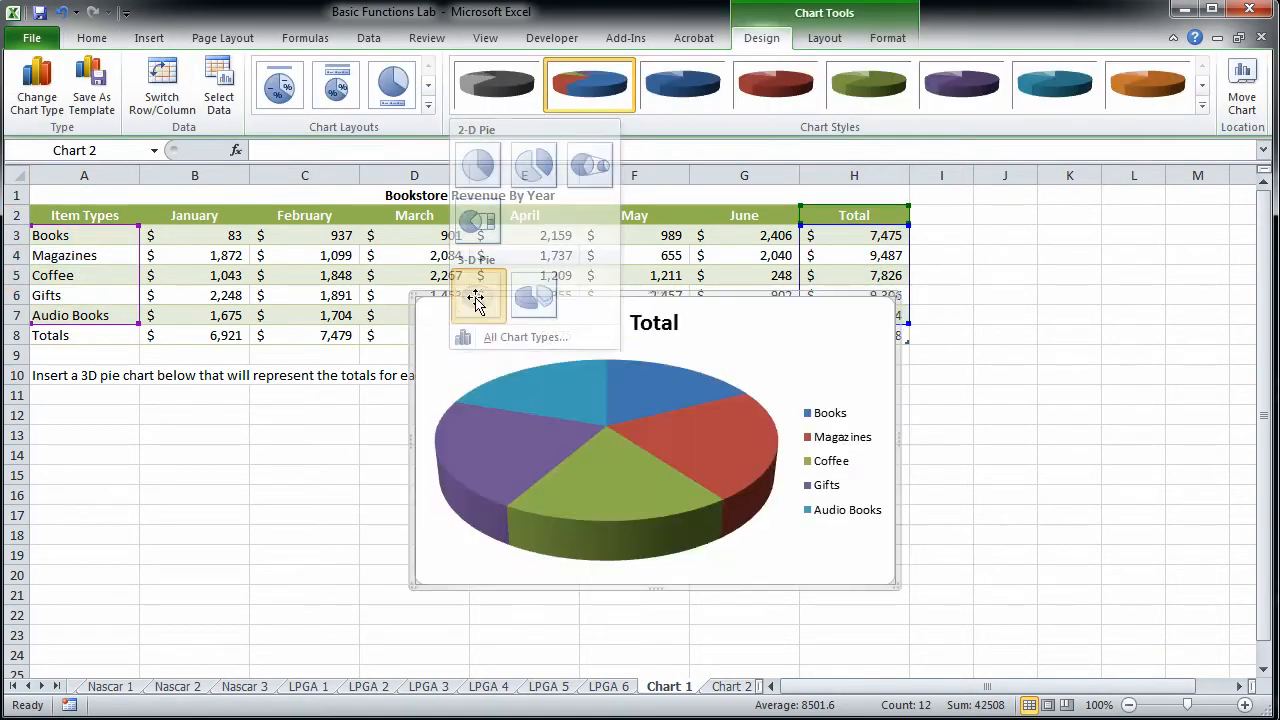
pyautogui.moveTo(550, 305); pyautogui.dragTo(292, 385)
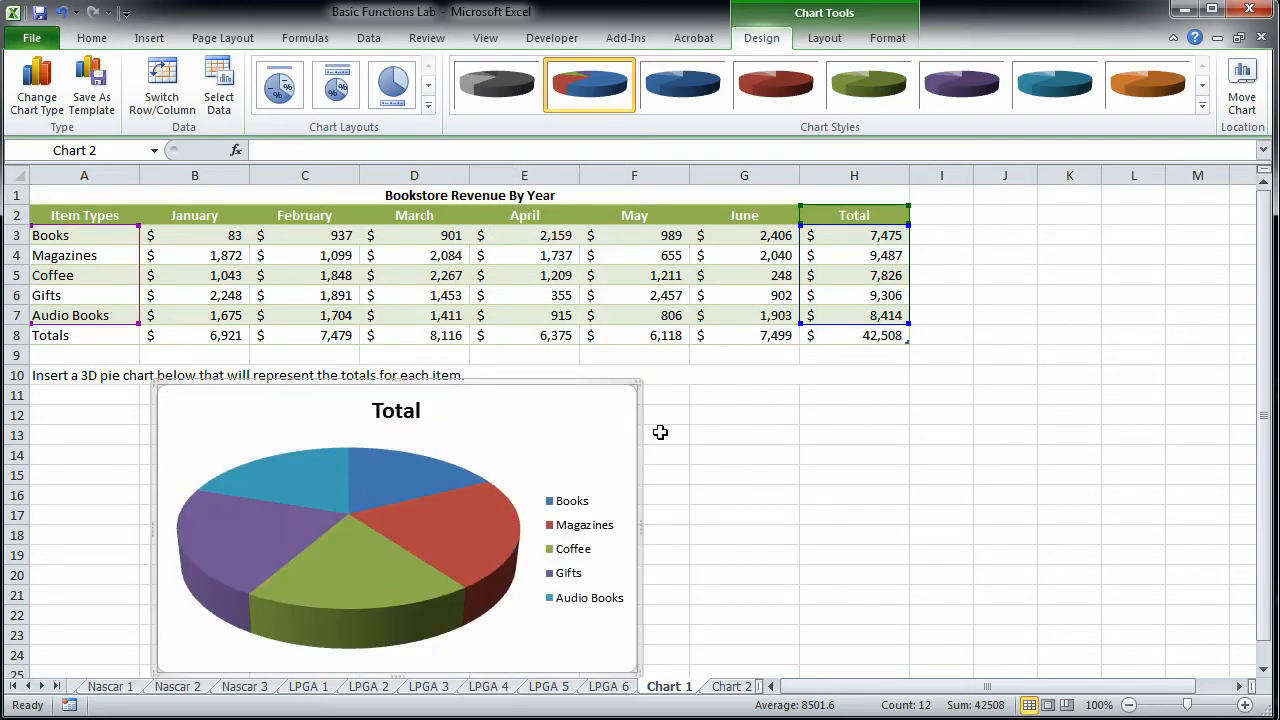
# Step: Add data labels centred on the slices of the Total 3-D pie chart
pyautogui.click(370, 513)
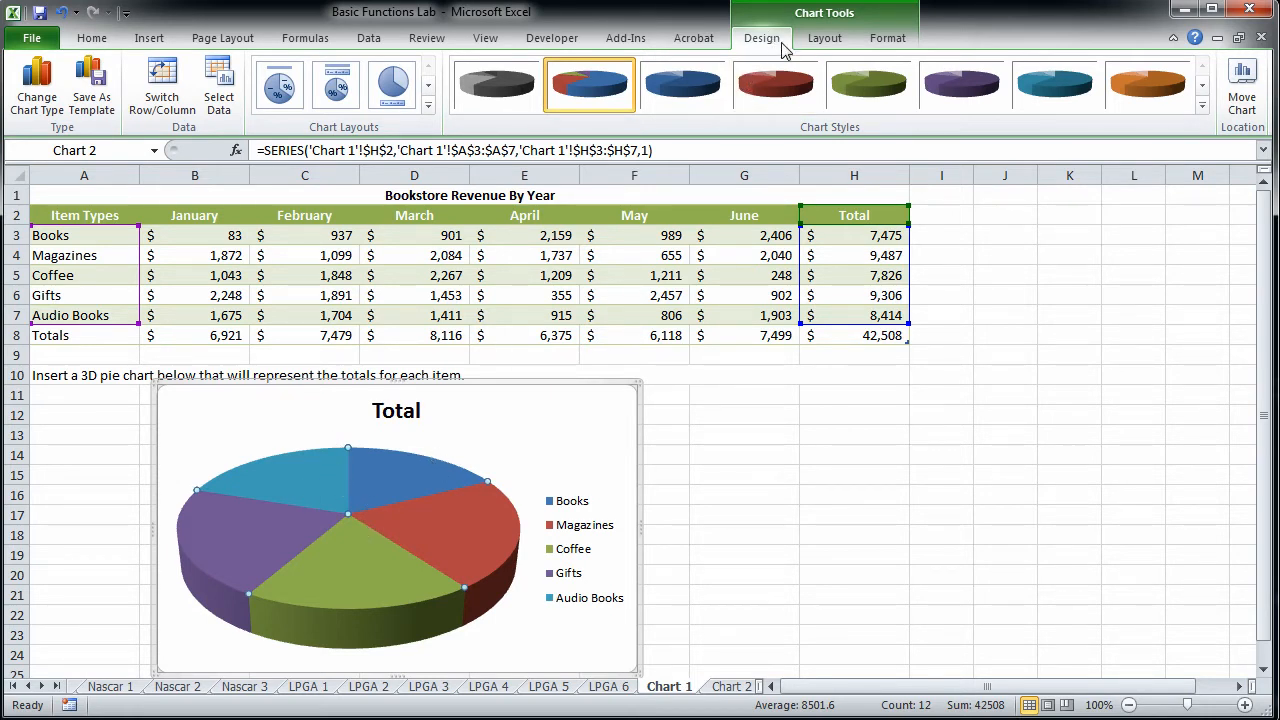
pyautogui.click(826, 42)
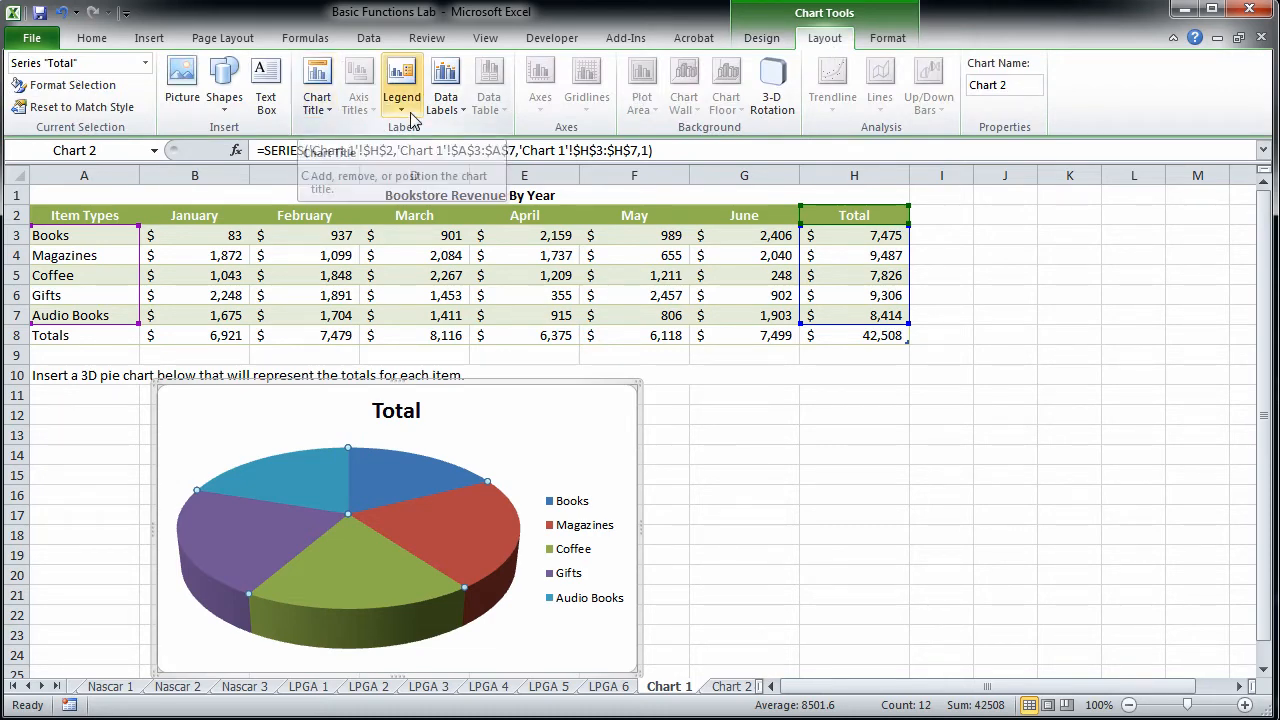
pyautogui.click(458, 116)
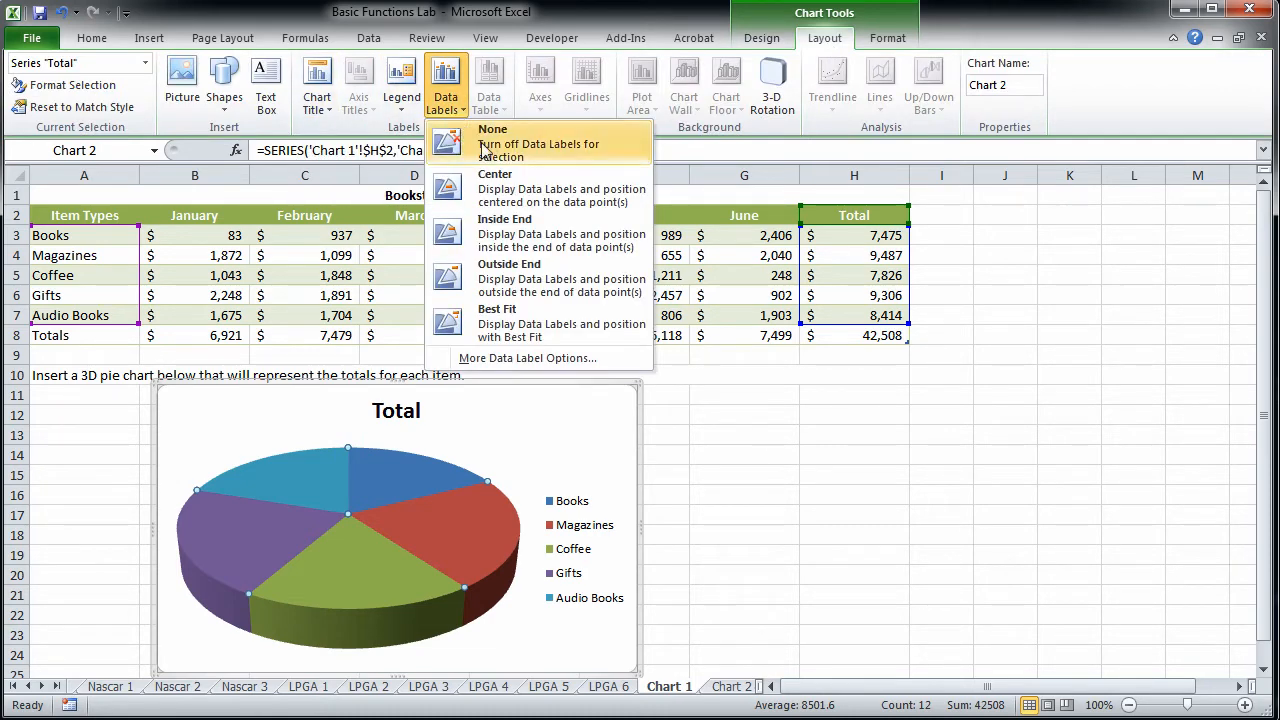
pyautogui.click(505, 192)
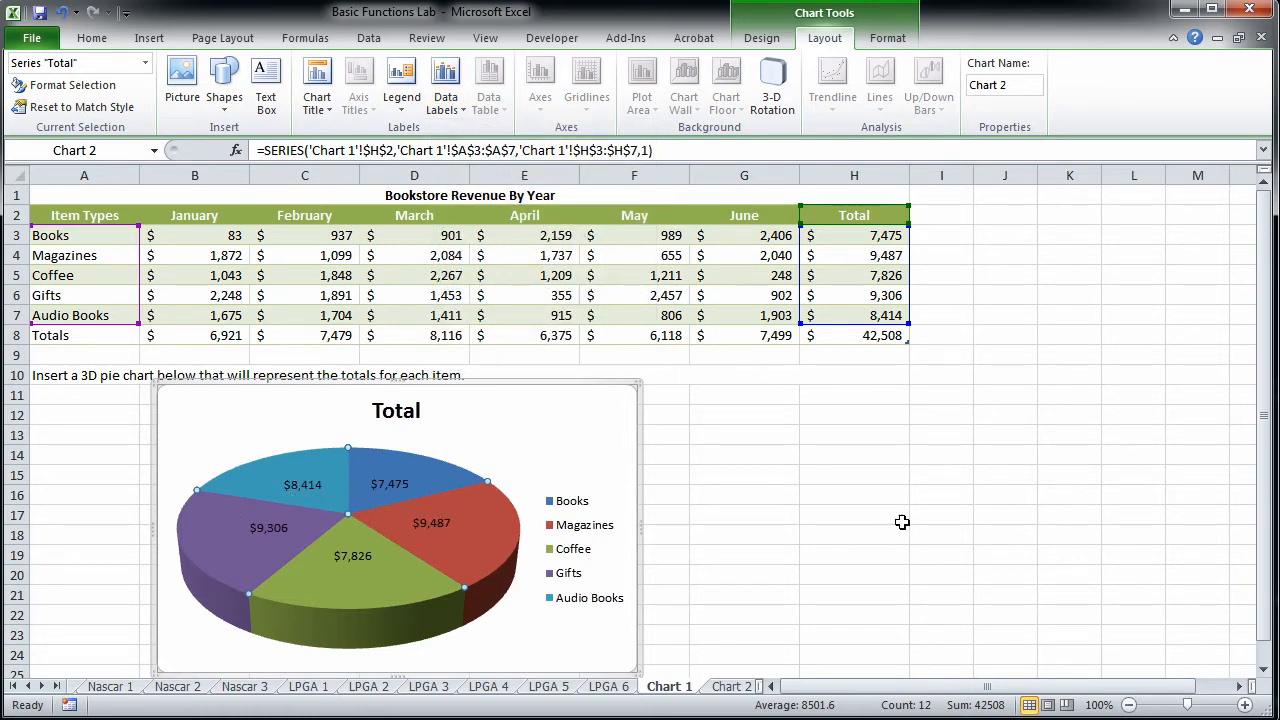
# Step: Read the task on the Chart 2 sheet and open the Financial Information sheet that holds its data
pyautogui.click(732, 686)
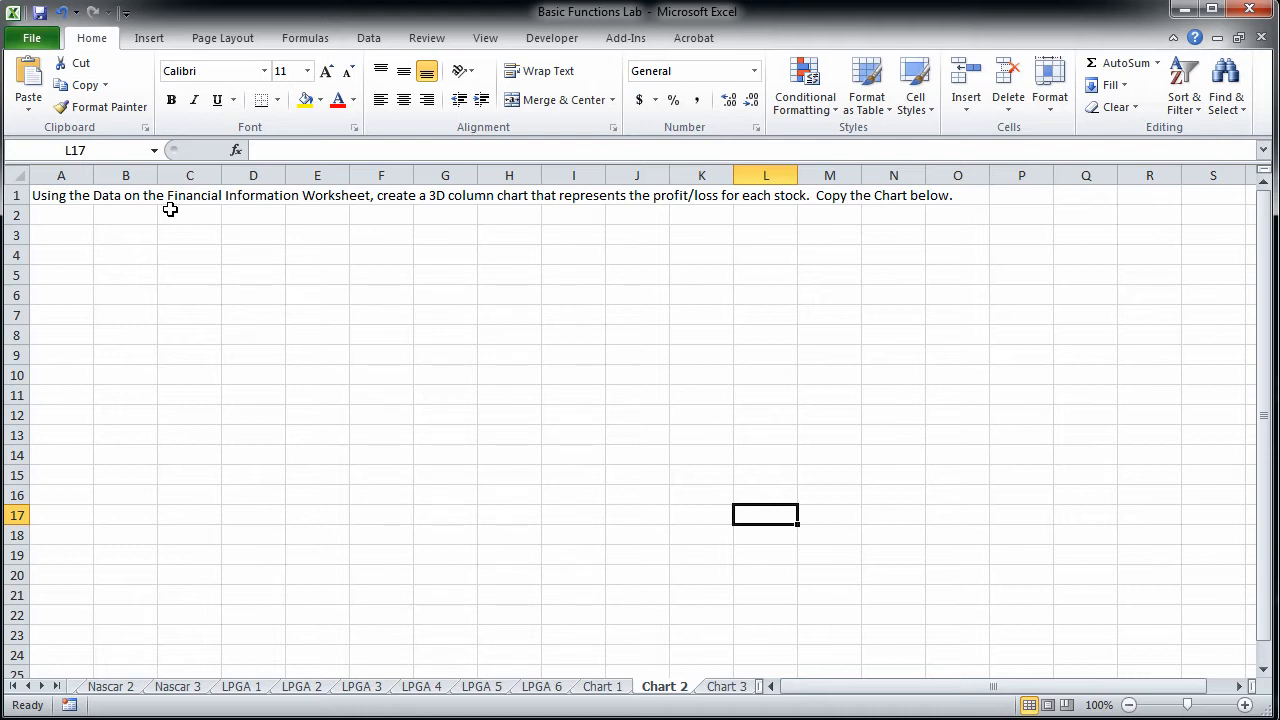
pyautogui.click(13, 686)
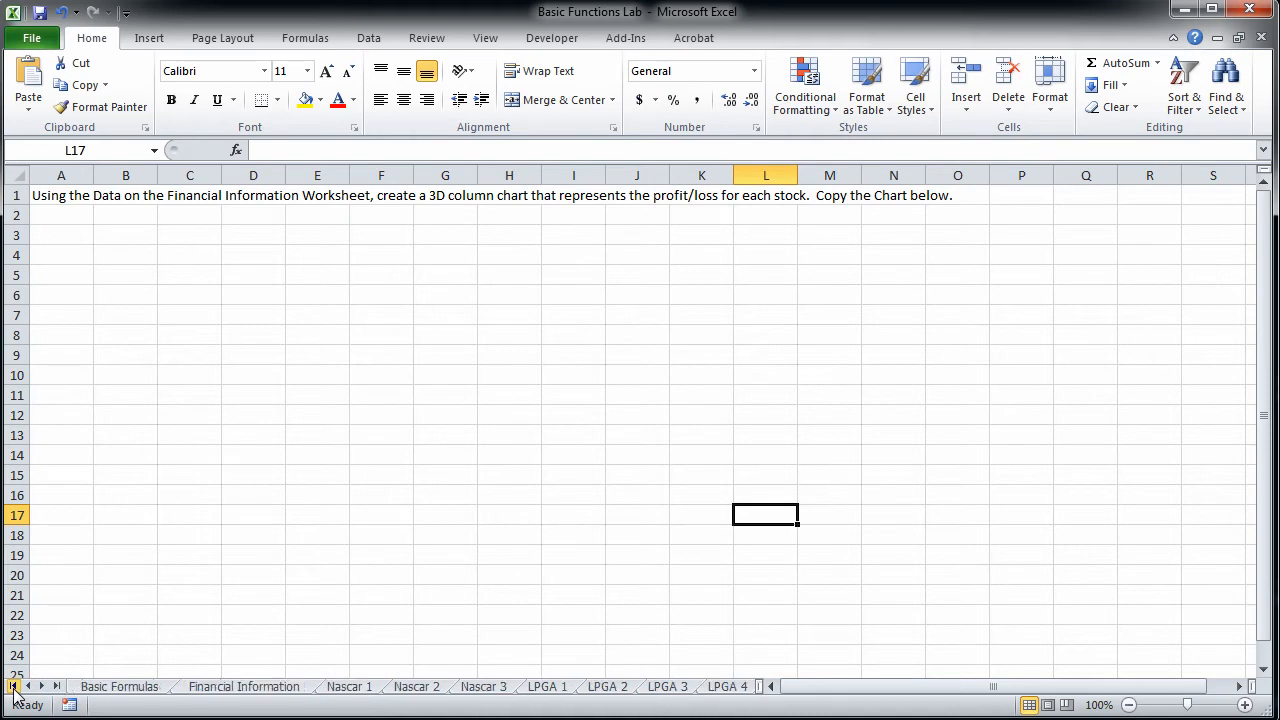
pyautogui.click(258, 688)
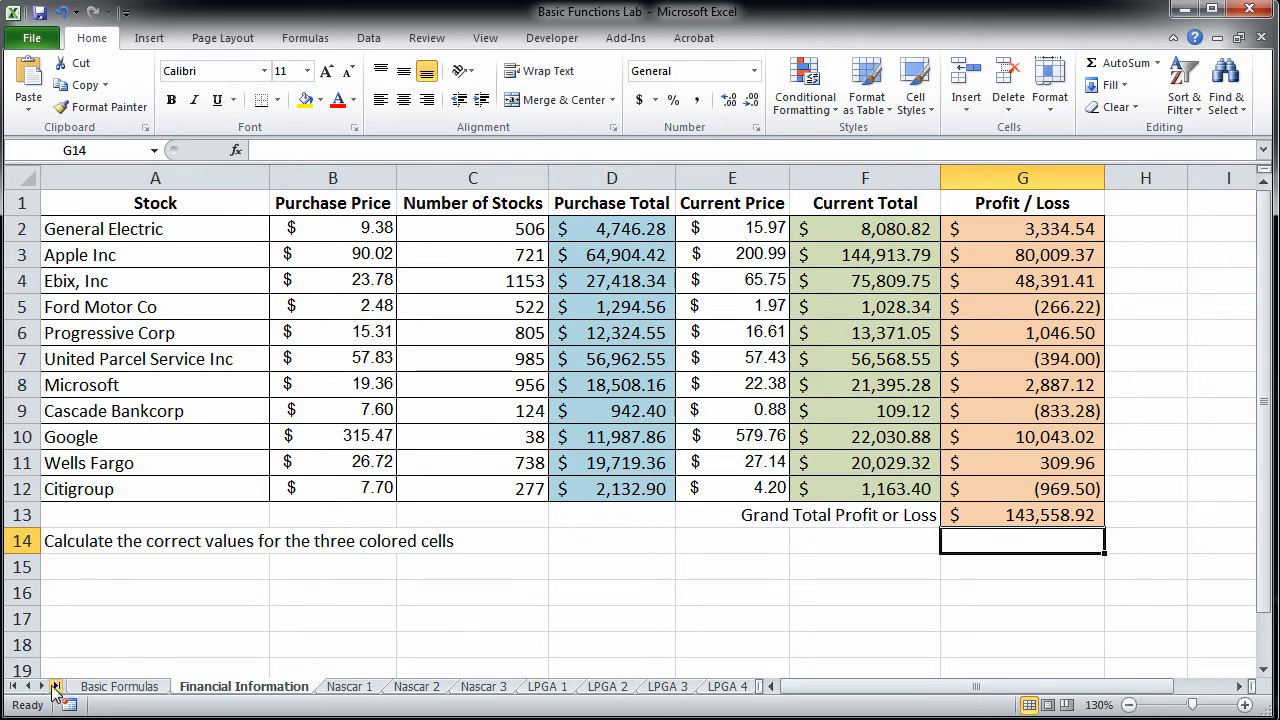
# Step: Locate the Chart 2 sheet again, review its instruction, and return to the Financial Information sheet
pyautogui.click(57, 687)
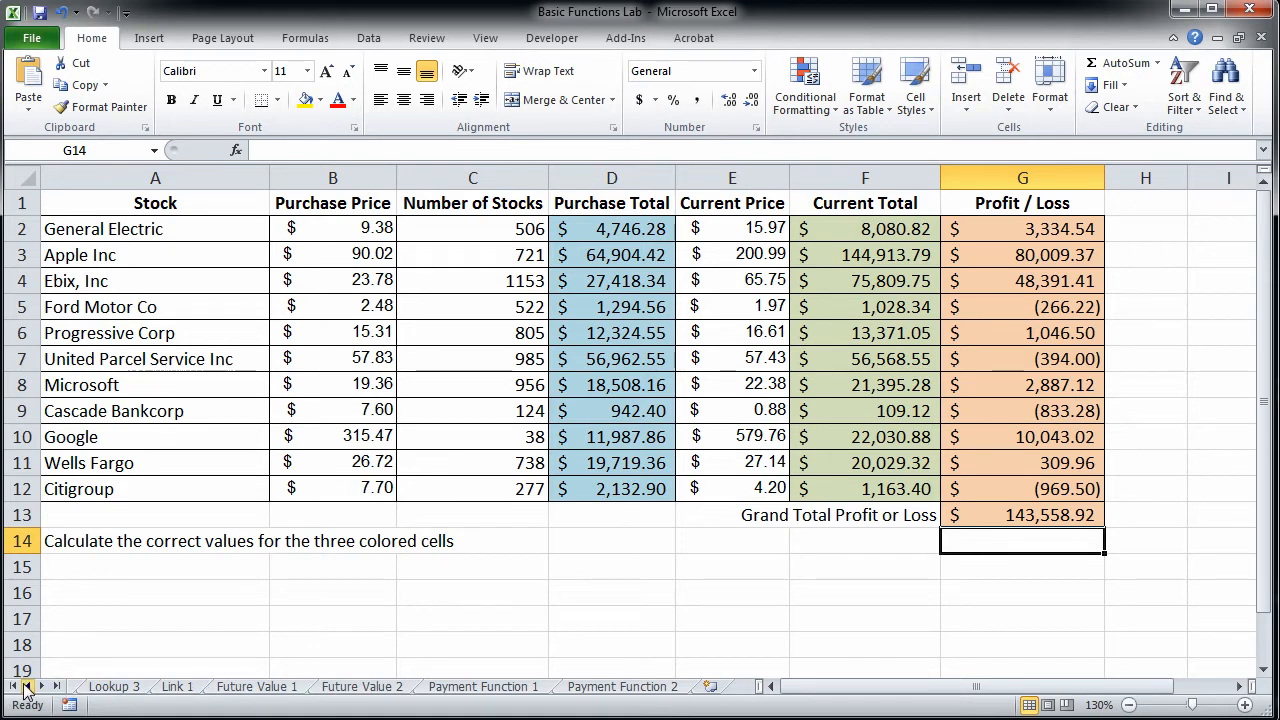
pyautogui.click(27, 687)
pyautogui.click(27, 687)
pyautogui.click(27, 687)
pyautogui.click(27, 687)
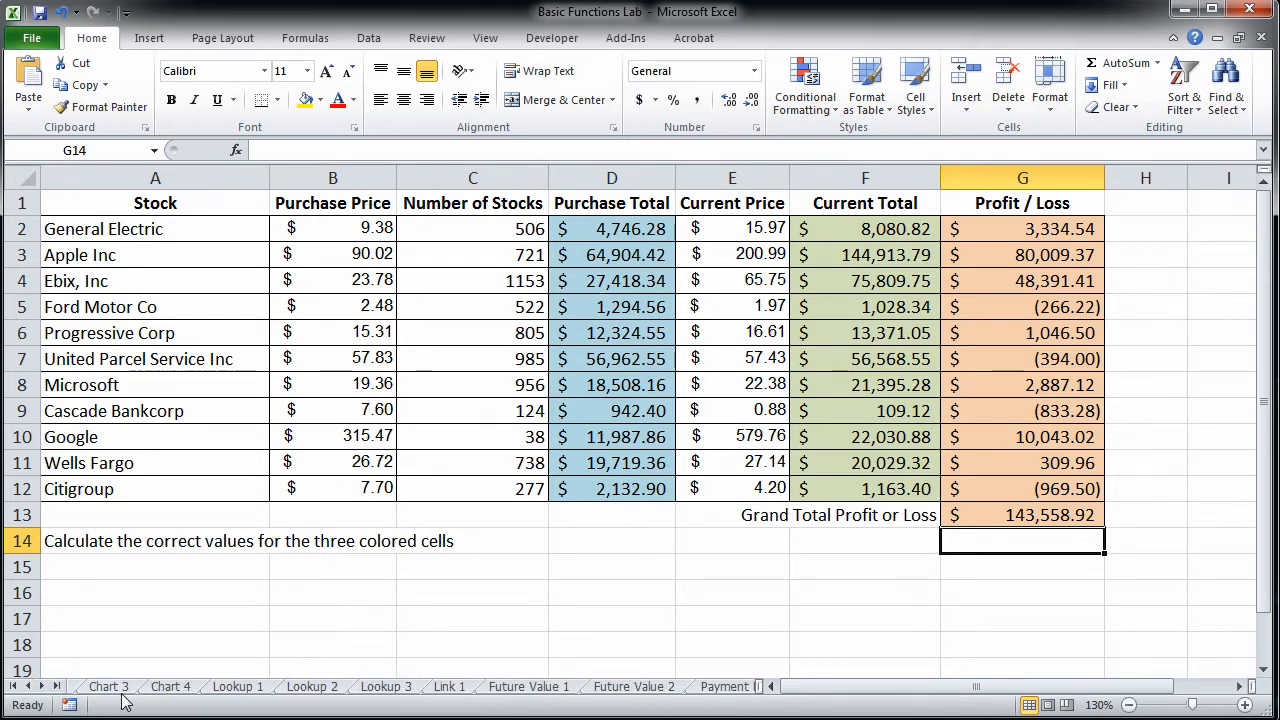
pyautogui.click(27, 687)
pyautogui.click(108, 687)
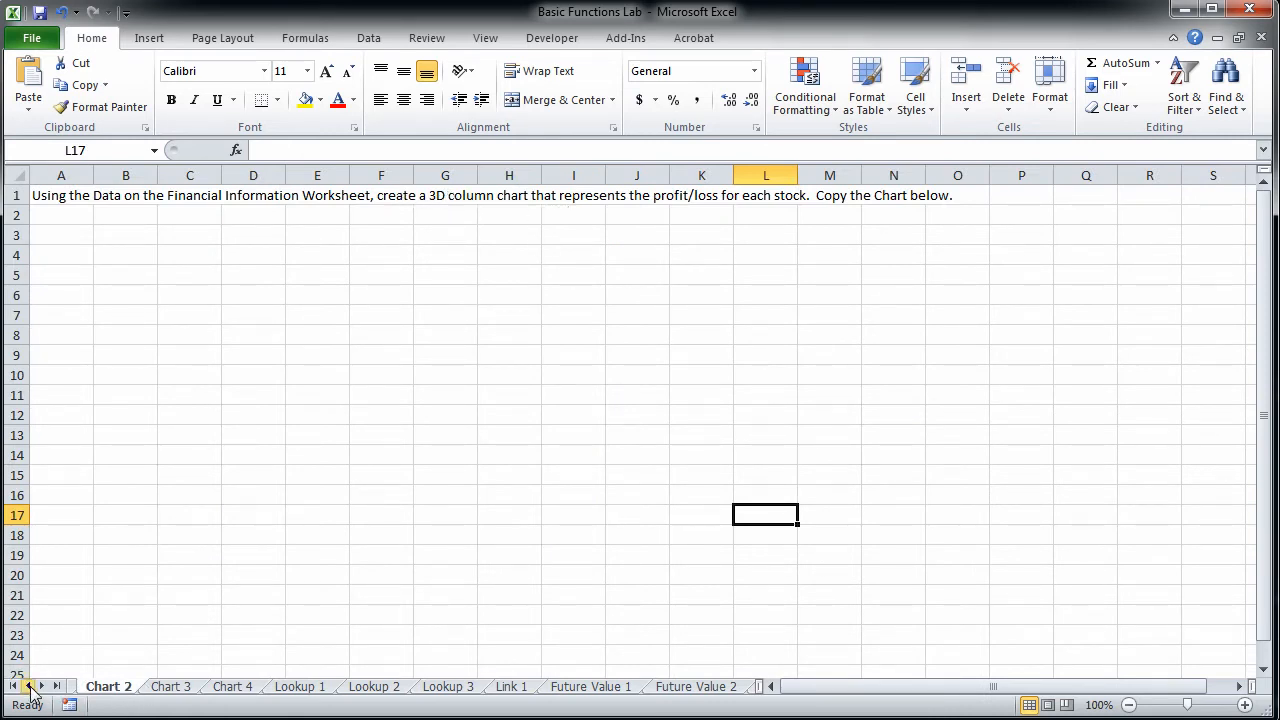
pyautogui.click(27, 687)
pyautogui.click(13, 686)
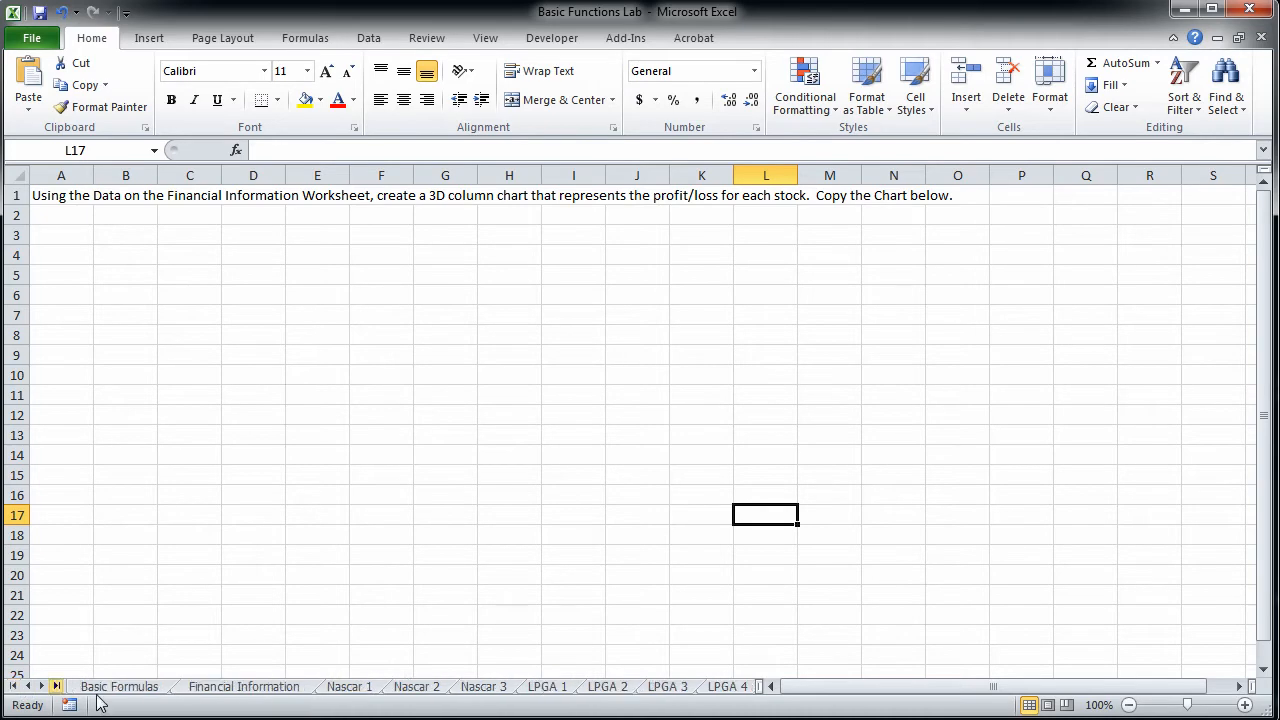
pyautogui.click(195, 690)
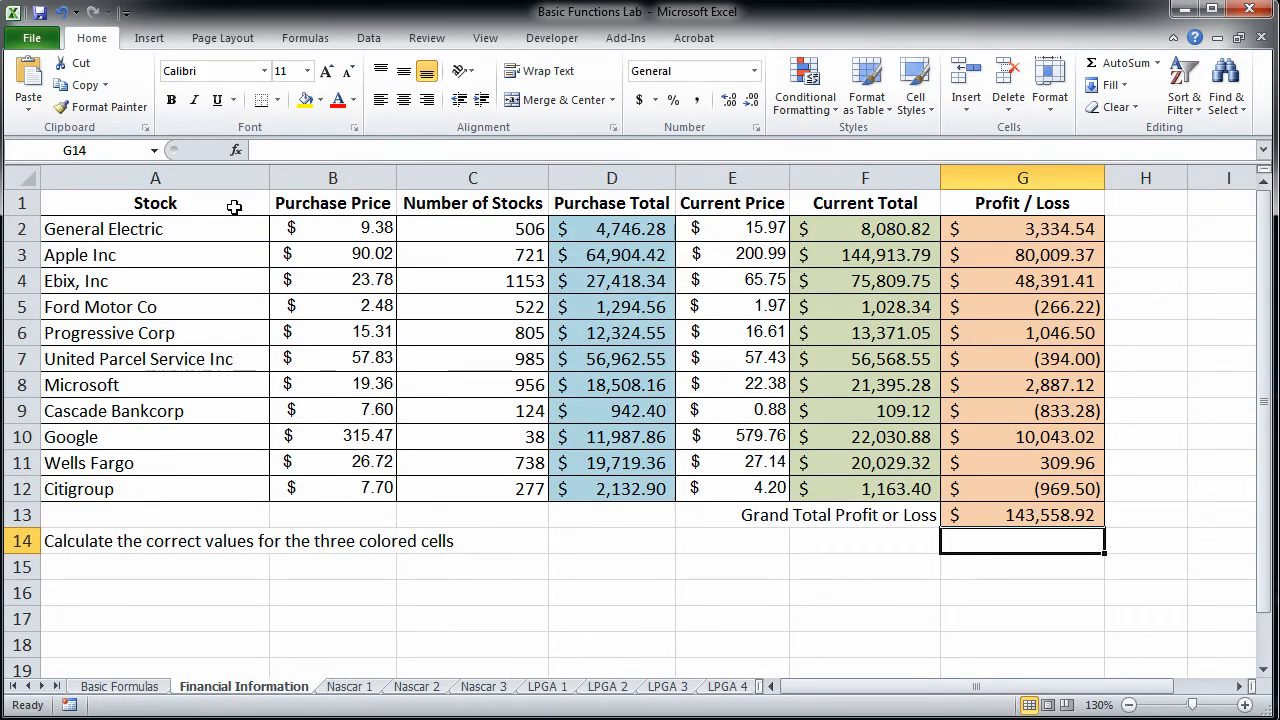
# Step: Insert a 3-D clustered column chart from the Stock column A1:A12 and the Profit / Loss column G1:G12
pyautogui.moveTo(230, 201); pyautogui.dragTo(227, 488)
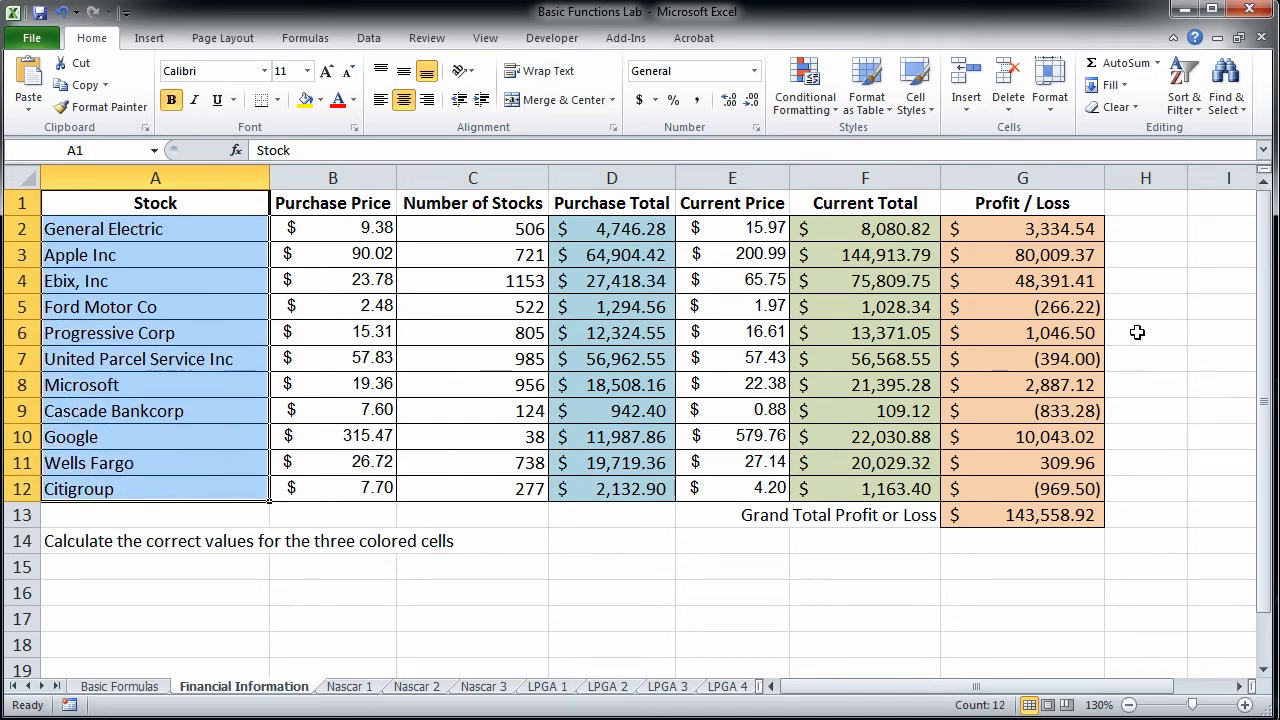
pyautogui.moveTo(1079, 200); pyautogui.dragTo(1057, 491)
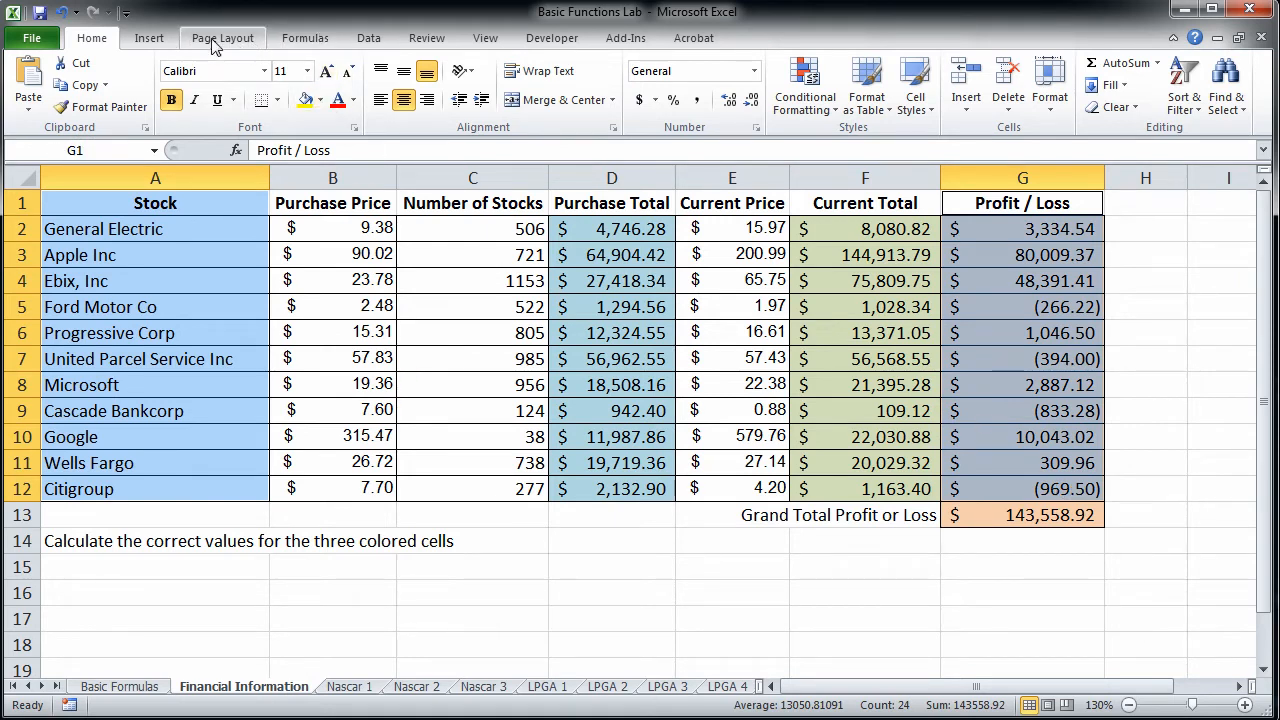
pyautogui.click(158, 43)
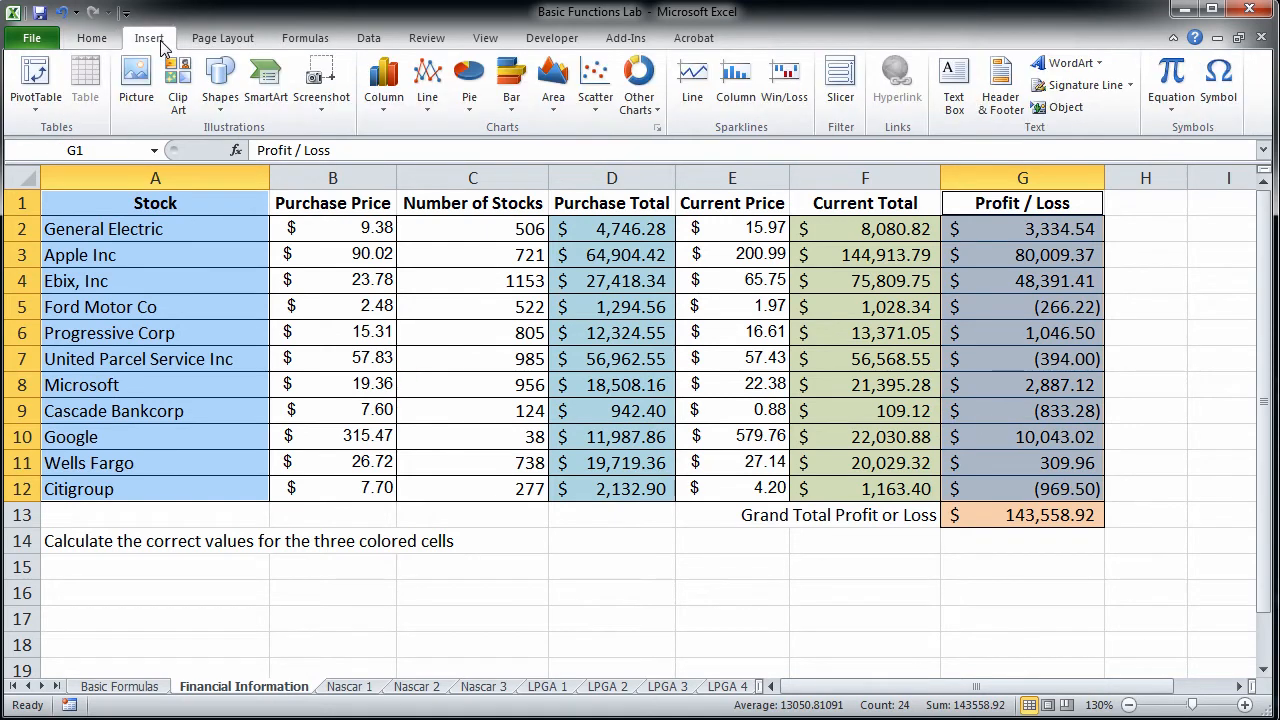
pyautogui.click(396, 108)
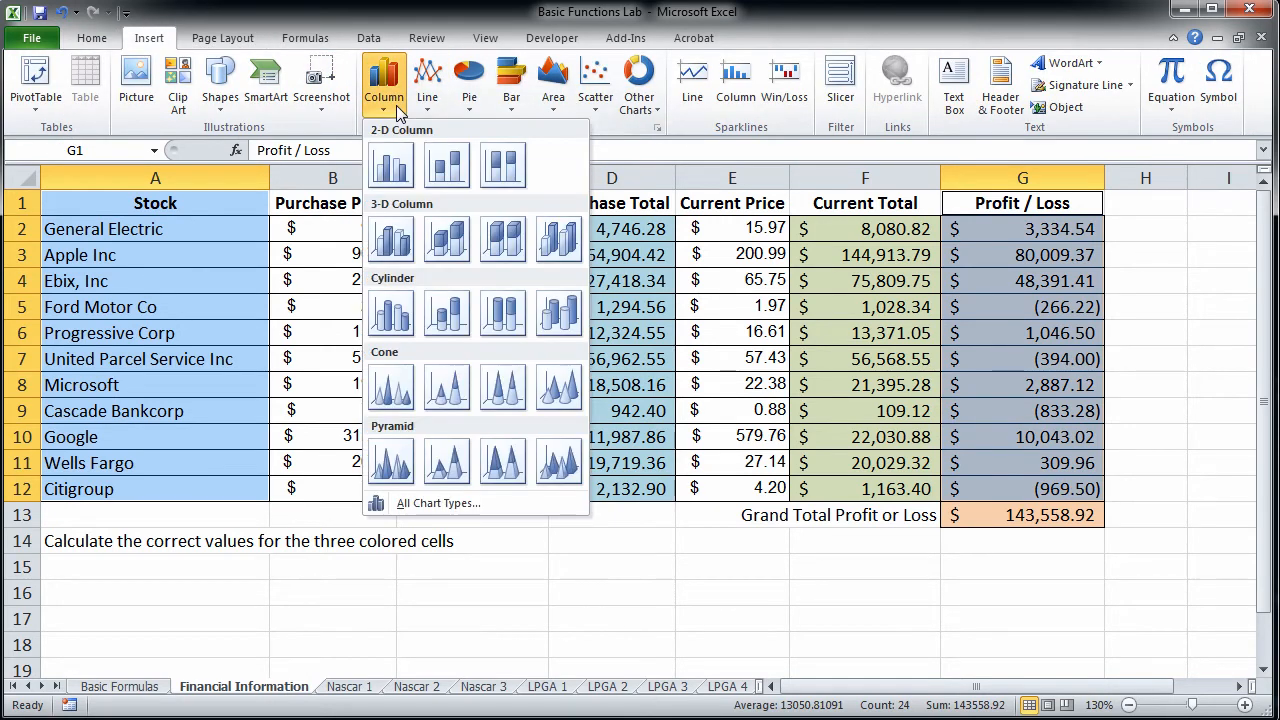
pyautogui.click(390, 239)
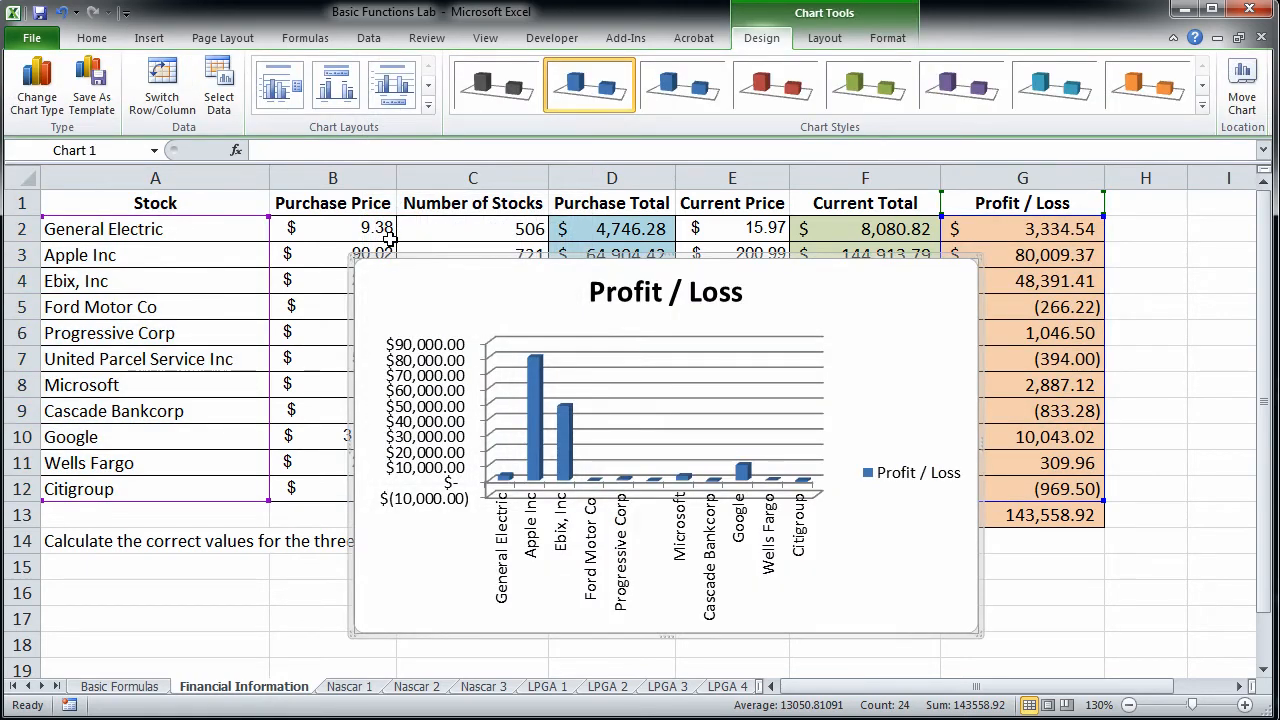
# Step: Cut the Profit / Loss column chart and paste it at cell A2 of the Chart 2 sheet, keeping the destination theme
pyautogui.moveTo(486, 263); pyautogui.dragTo(512, 260)
pyautogui.rightClick(511, 259)
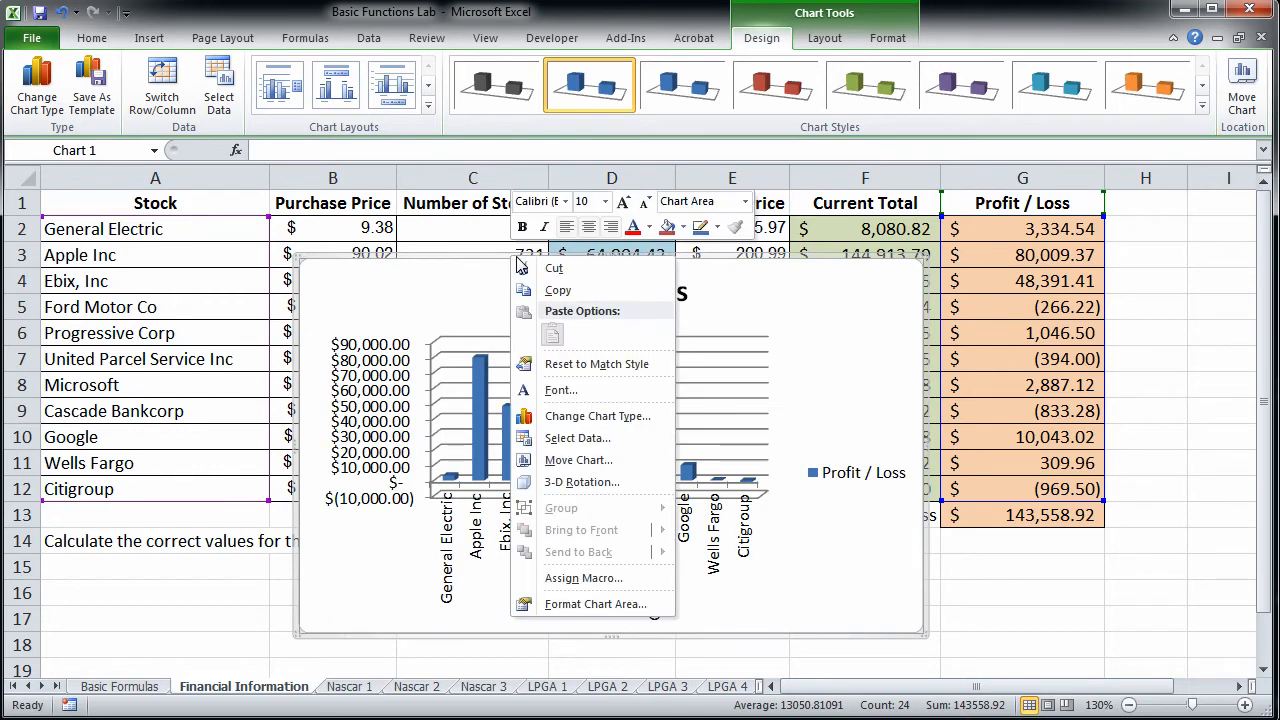
pyautogui.click(554, 270)
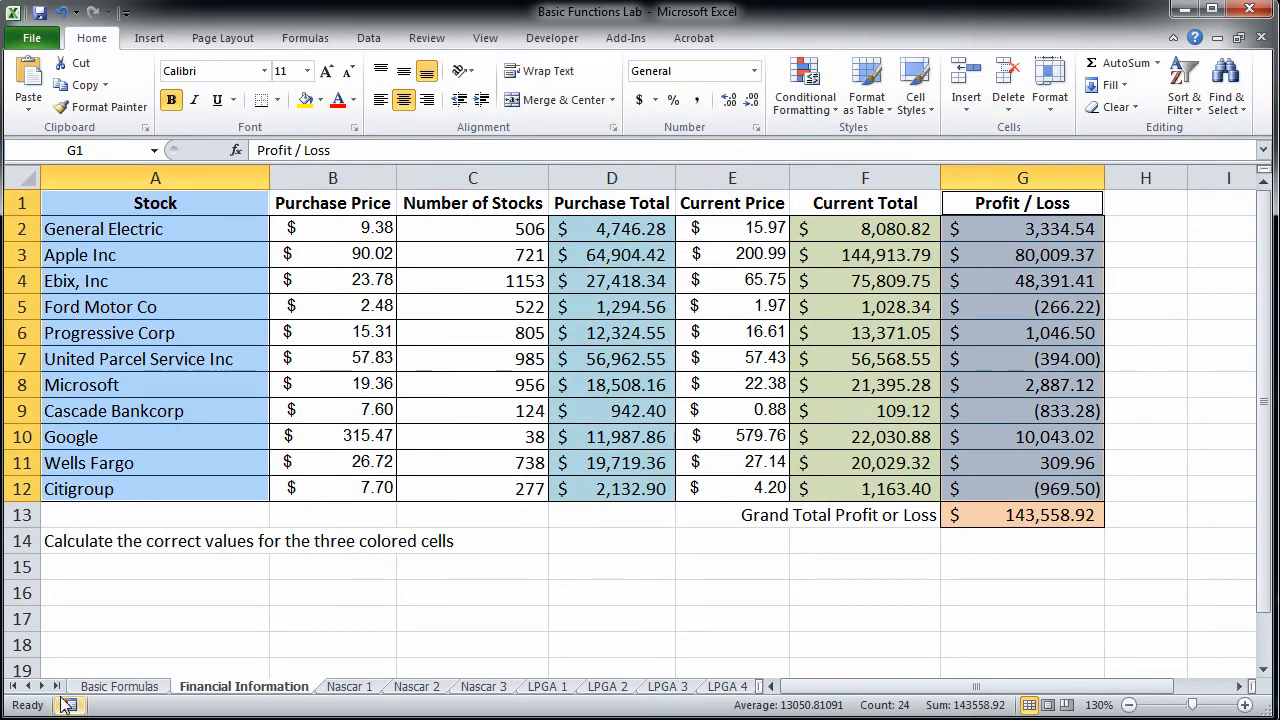
pyautogui.click(56, 686)
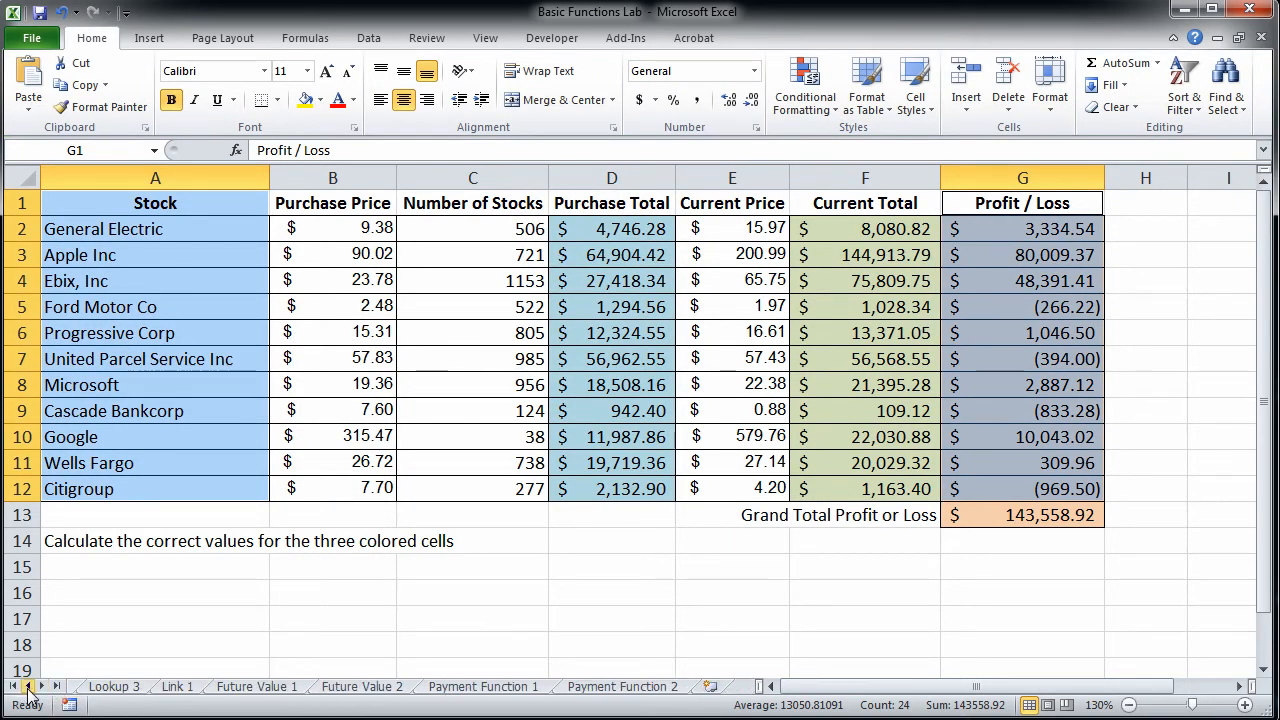
pyautogui.click(28, 686)
pyautogui.click(28, 686)
pyautogui.click(28, 686)
pyautogui.click(28, 686)
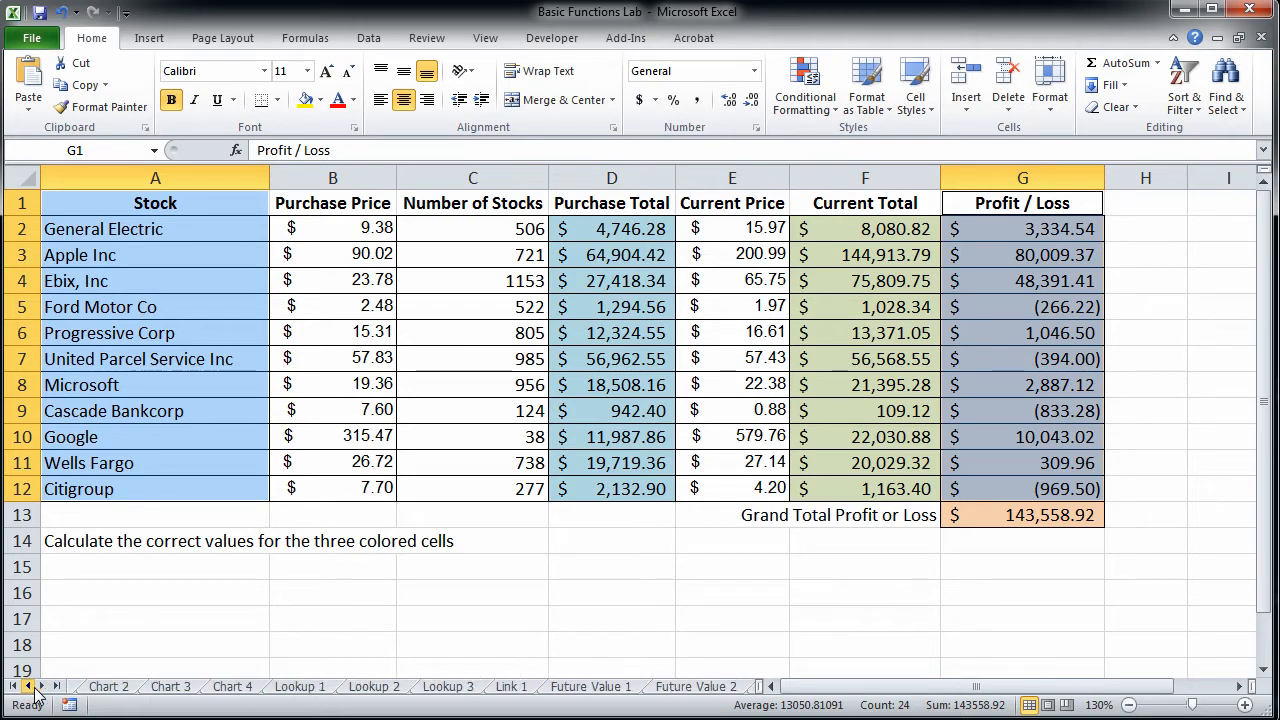
pyautogui.click(123, 688)
pyautogui.click(88, 222)
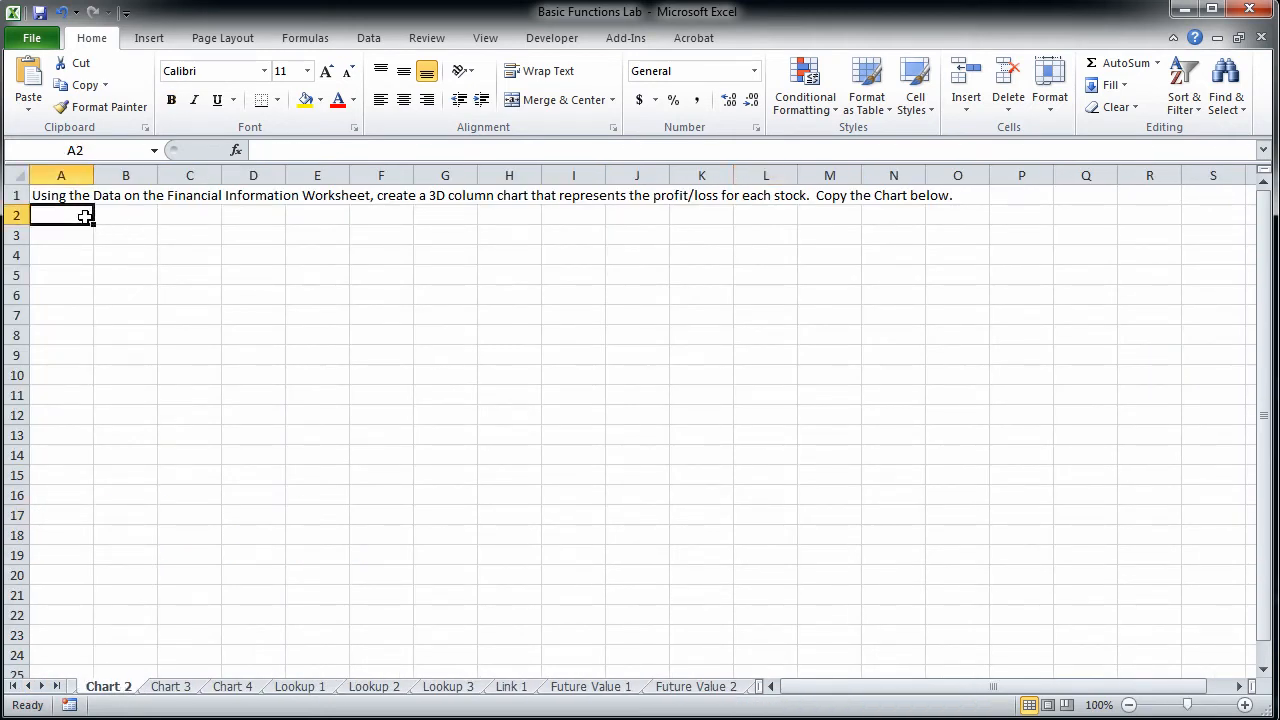
pyautogui.rightClick(88, 222)
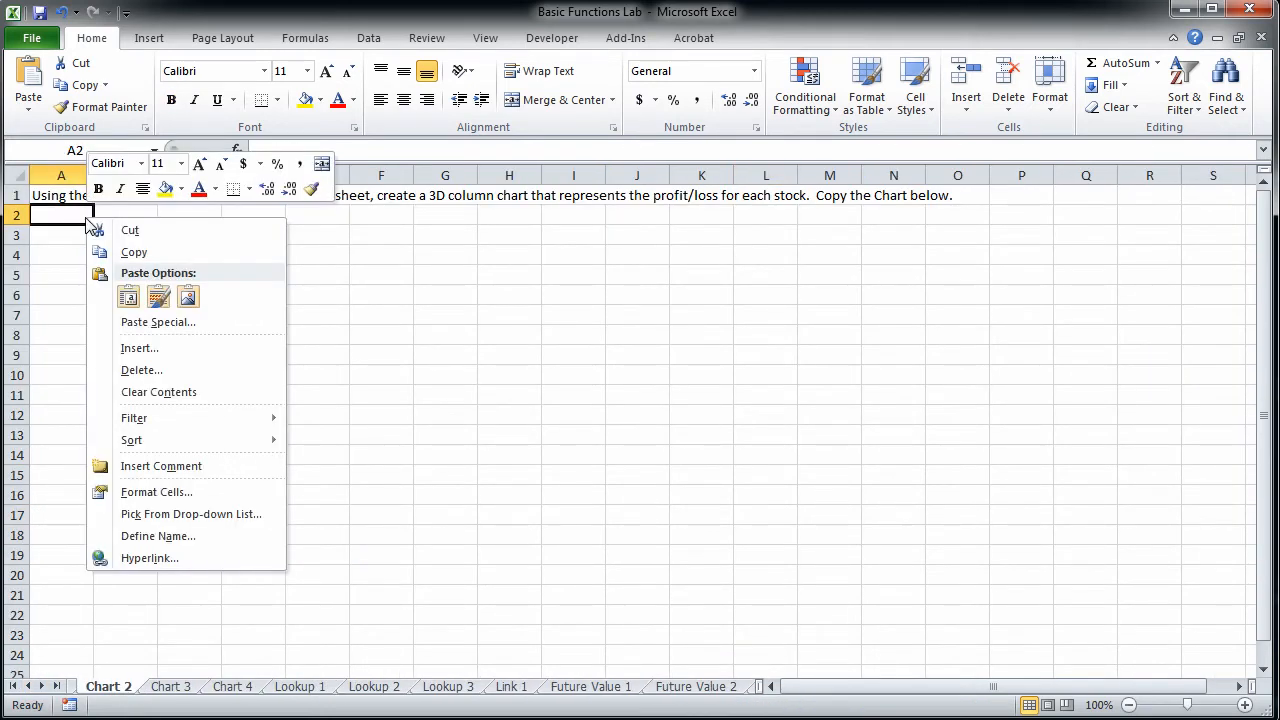
pyautogui.click(128, 299)
# Step: Enlarge the pasted Profit / Loss chart so it spans from A2 to about column O, row 23
pyautogui.click(710, 313)
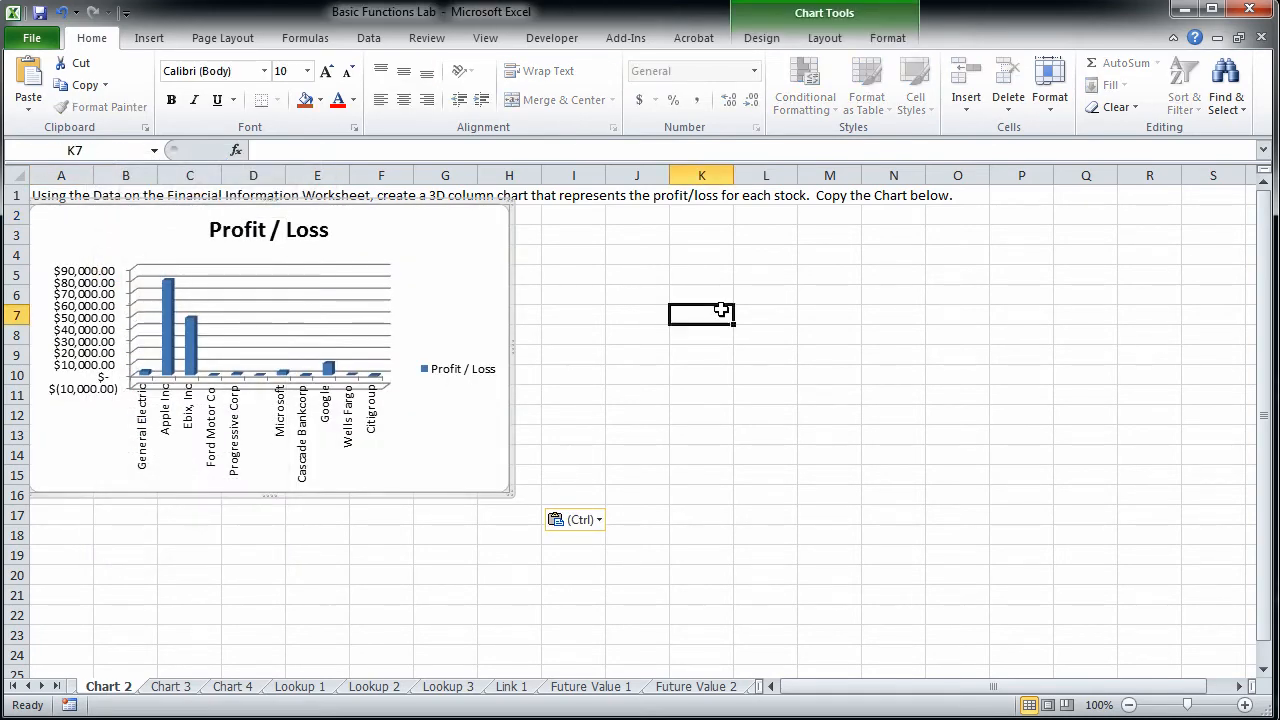
pyautogui.click(490, 487)
pyautogui.moveTo(506, 489); pyautogui.dragTo(999, 640)
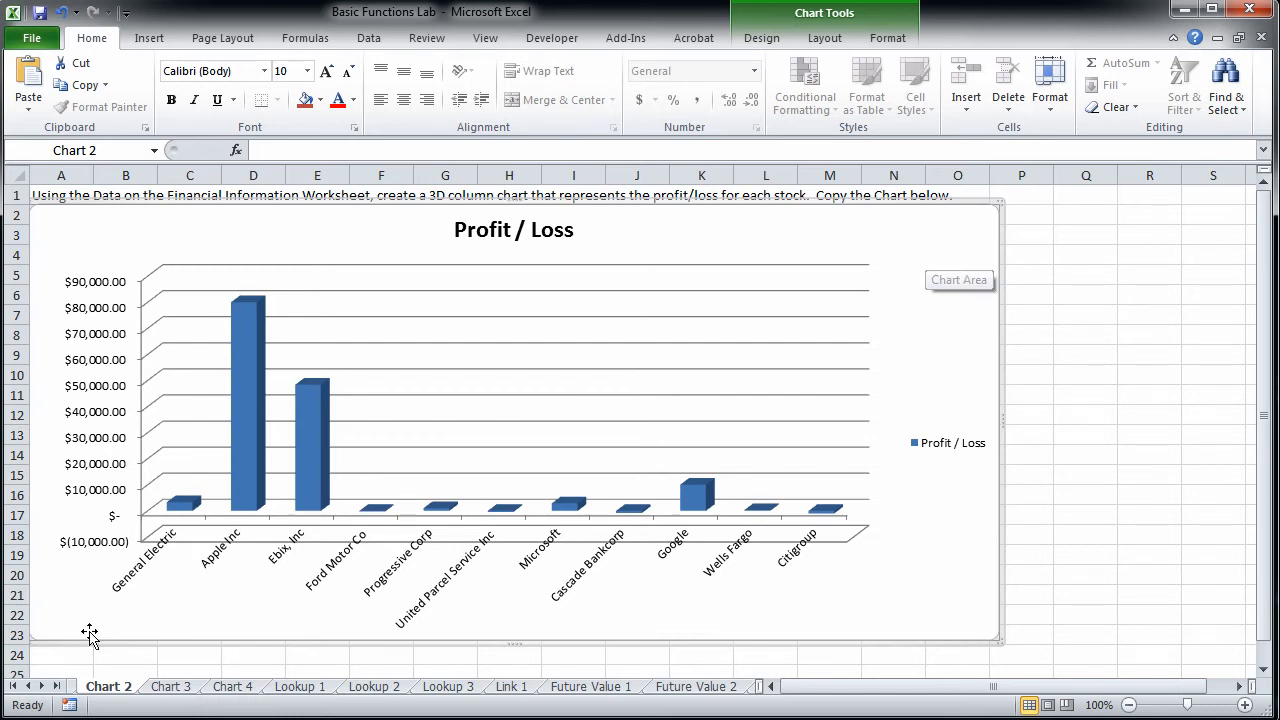
# Step: On the Financial Information sheet, select the Stock and Profit / Loss headers with General Electric's entries, A1:A2 and G1:G2
pyautogui.click(13, 686)
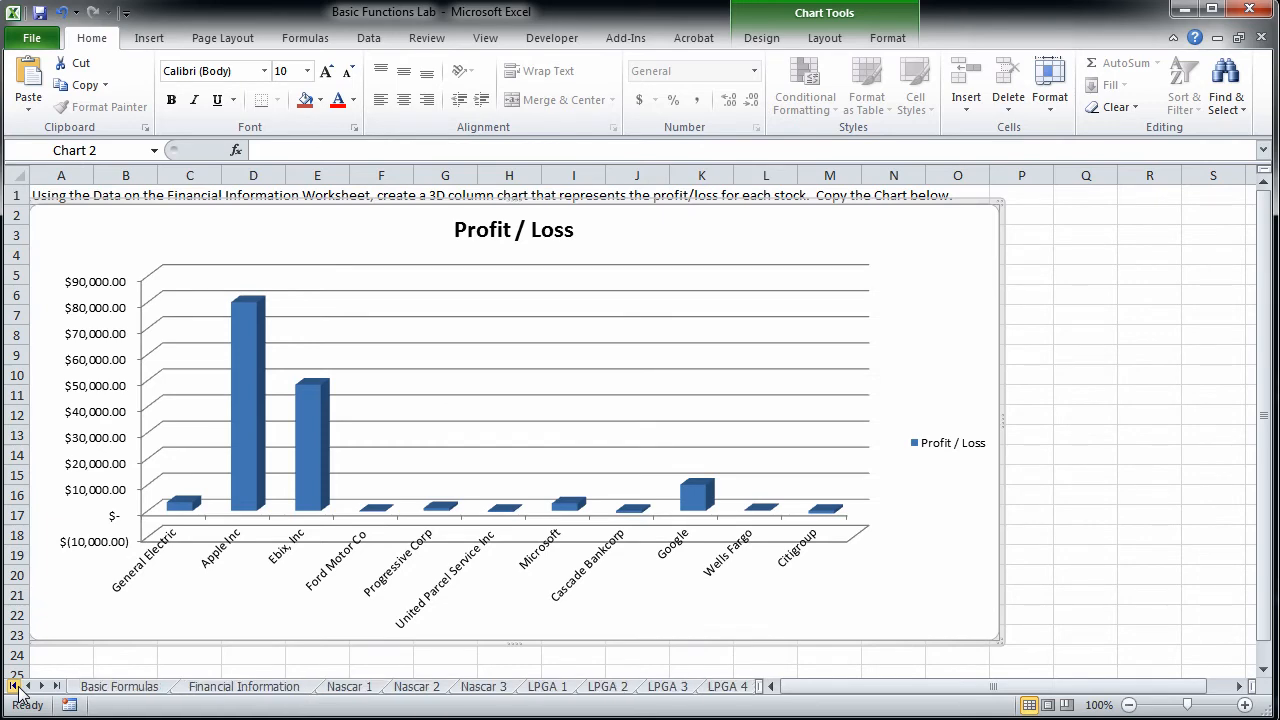
pyautogui.click(208, 688)
pyautogui.click(1157, 304)
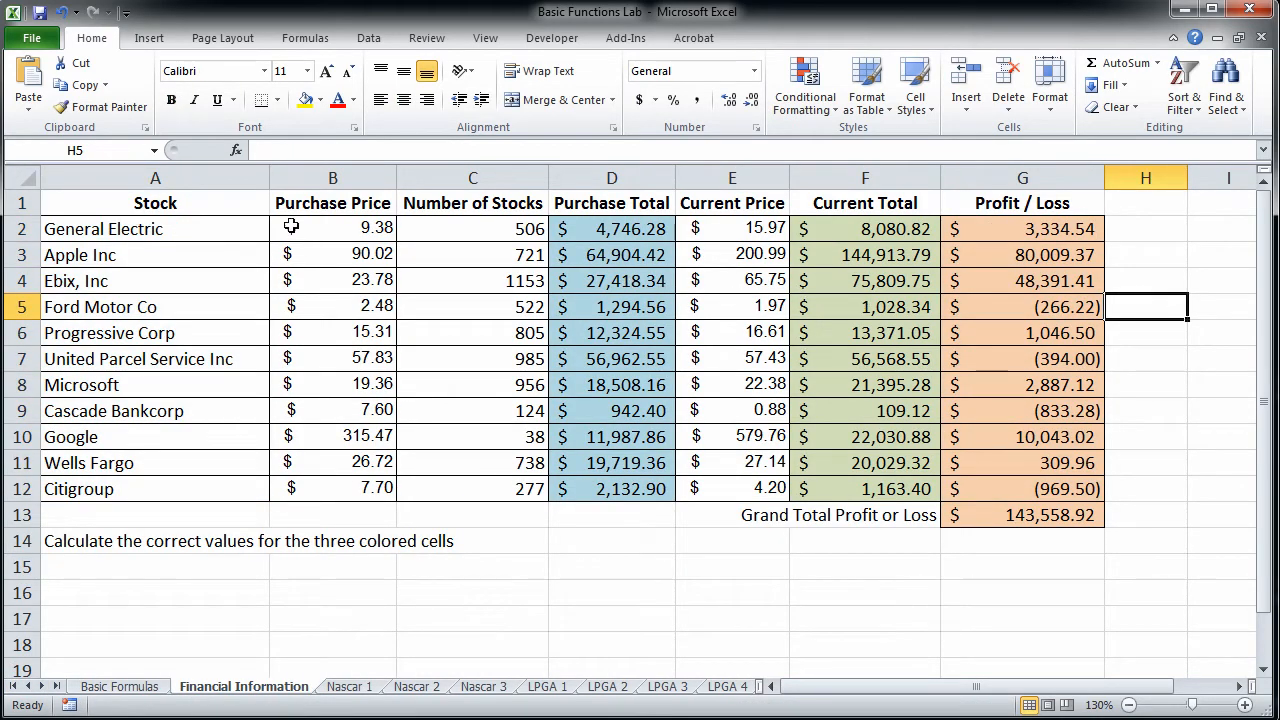
pyautogui.click(217, 200)
pyautogui.moveTo(217, 200); pyautogui.dragTo(216, 222)
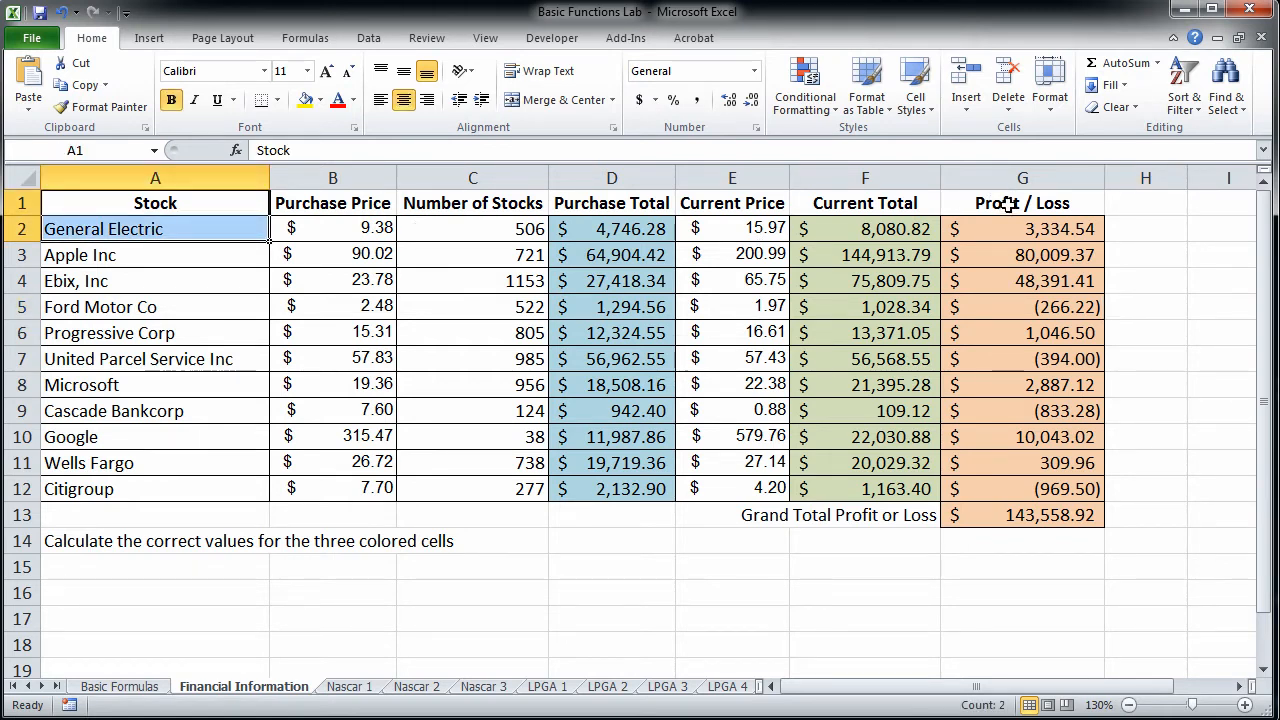
pyautogui.keyDown('ctrl'); pyautogui.moveTo(1008, 203); pyautogui.dragTo(1005, 224); pyautogui.keyUp('ctrl')
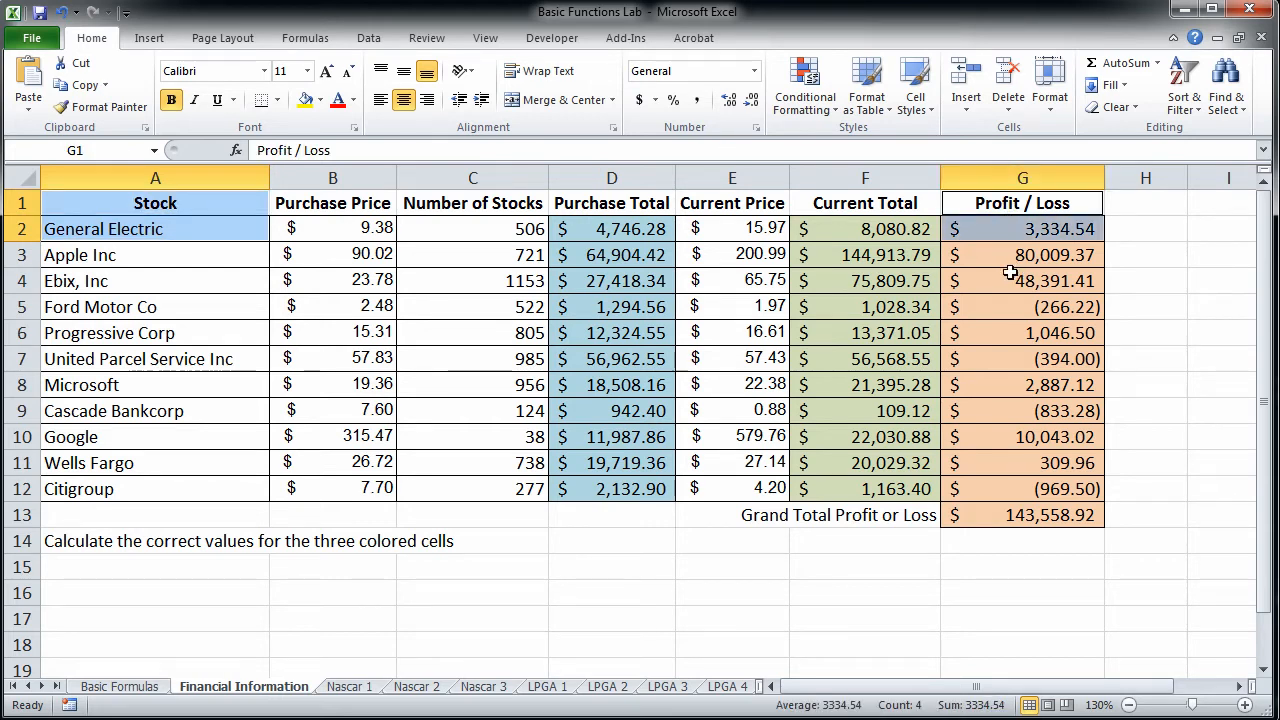
# Step: Add the Apple Inc and Ebix, Inc names and profits, A3:A4 and G3:G4, to the selection
pyautogui.keyDown('ctrl'); pyautogui.click(219, 257); pyautogui.keyUp('ctrl')
pyautogui.keyDown('ctrl'); pyautogui.moveTo(219, 257); pyautogui.dragTo(220, 280); pyautogui.keyUp('ctrl')
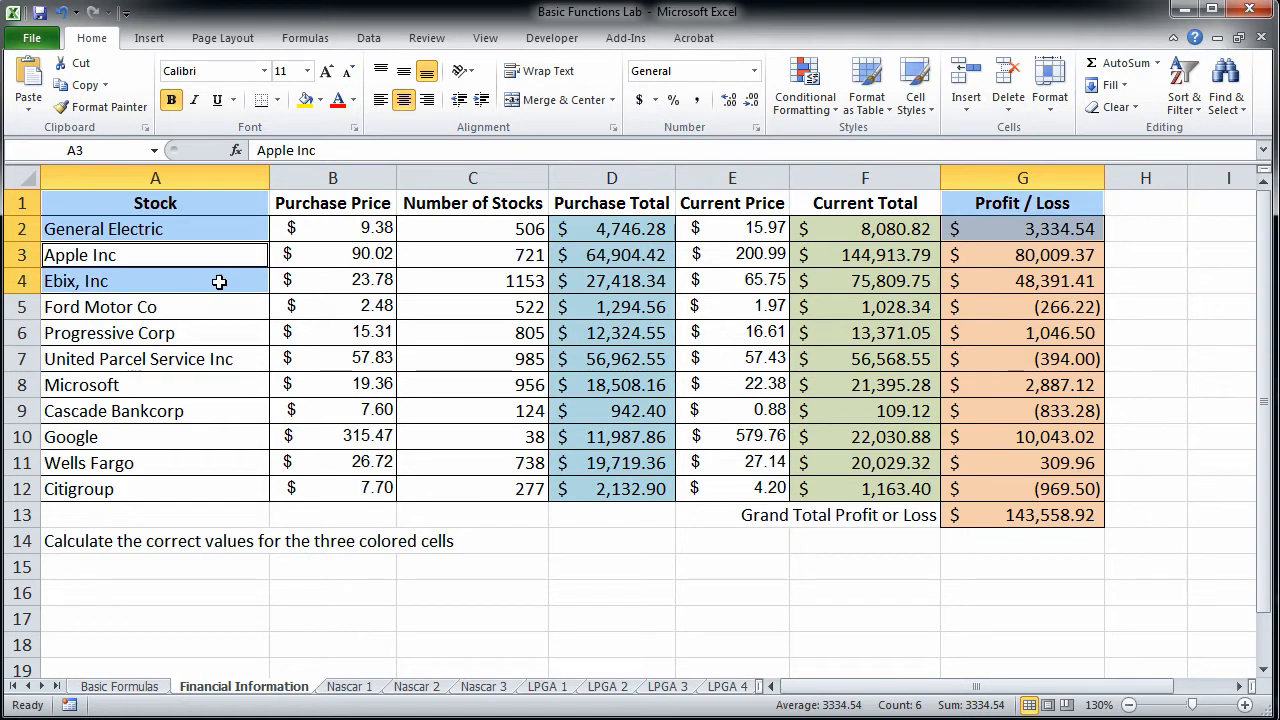
pyautogui.keyDown('ctrl'); pyautogui.click(1076, 262); pyautogui.keyUp('ctrl')
pyautogui.keyDown('ctrl'); pyautogui.moveTo(1076, 264); pyautogui.dragTo(1076, 280); pyautogui.keyUp('ctrl')
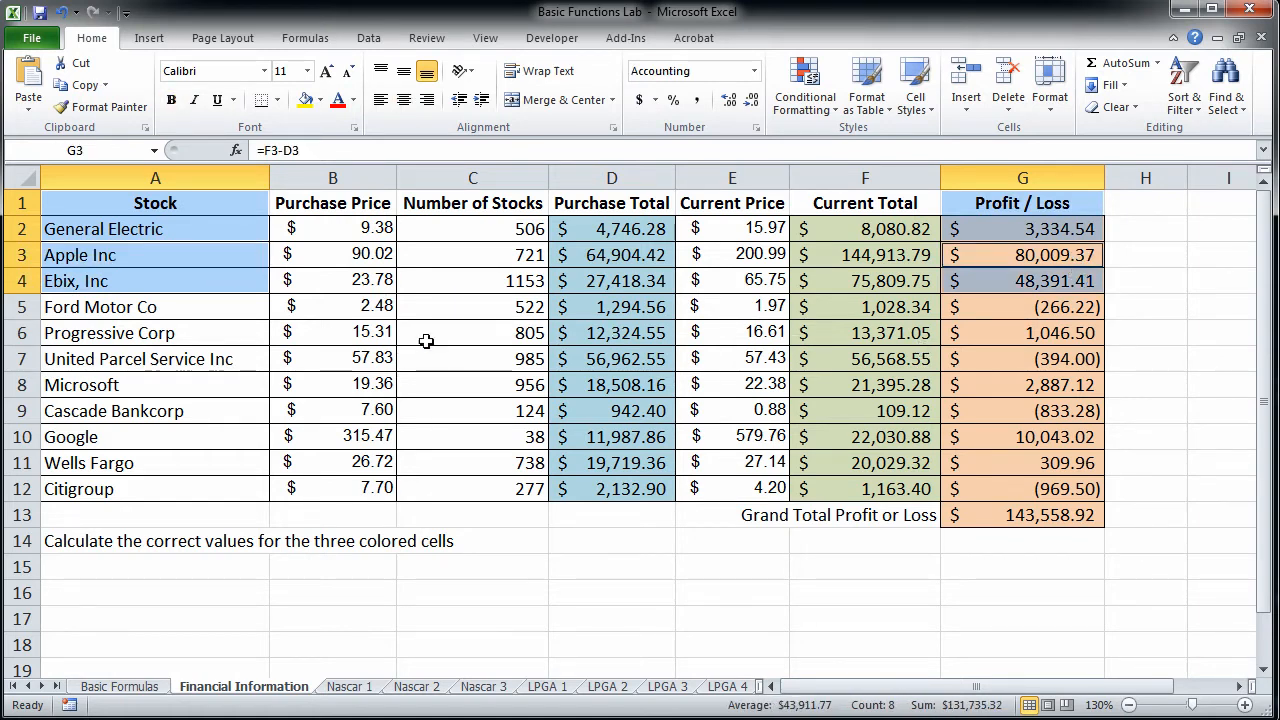
# Step: Add the Progressive Corp, Microsoft, Google and Wells Fargo names and their profits in column G to the selection
pyautogui.keyDown('ctrl'); pyautogui.click(222, 343); pyautogui.keyUp('ctrl')
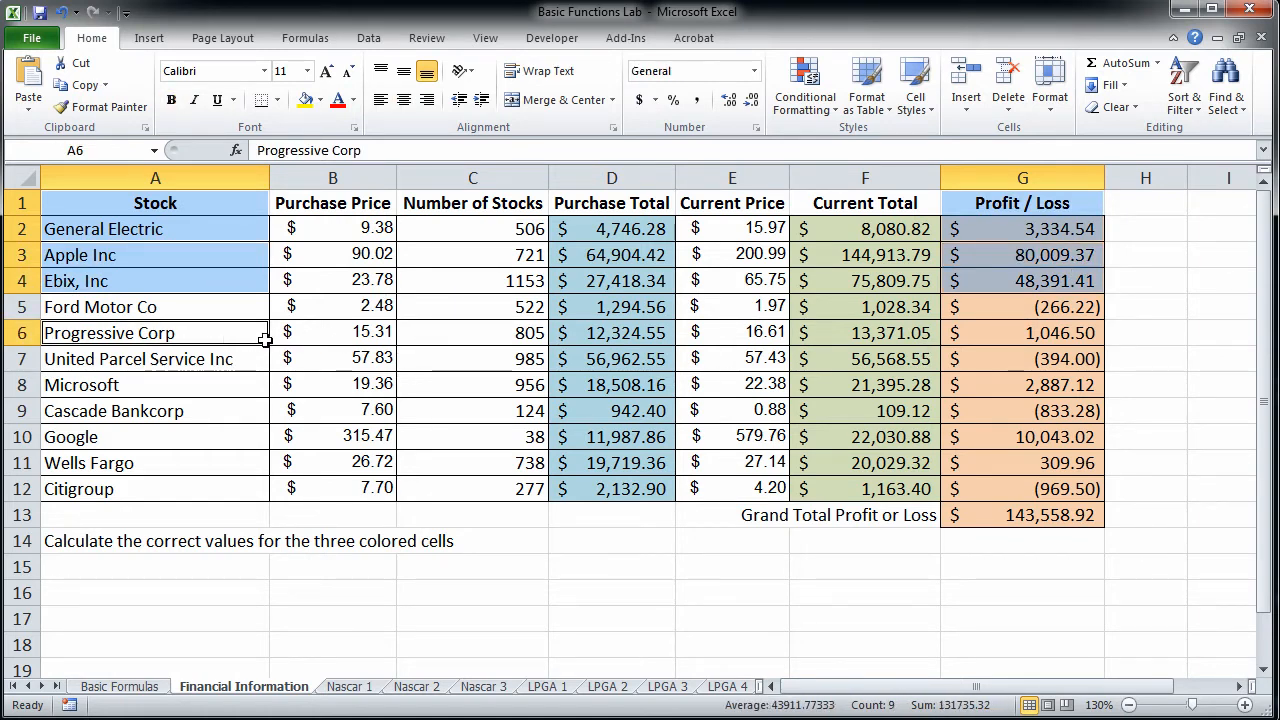
pyautogui.keyDown('ctrl'); pyautogui.click(1015, 336); pyautogui.keyUp('ctrl')
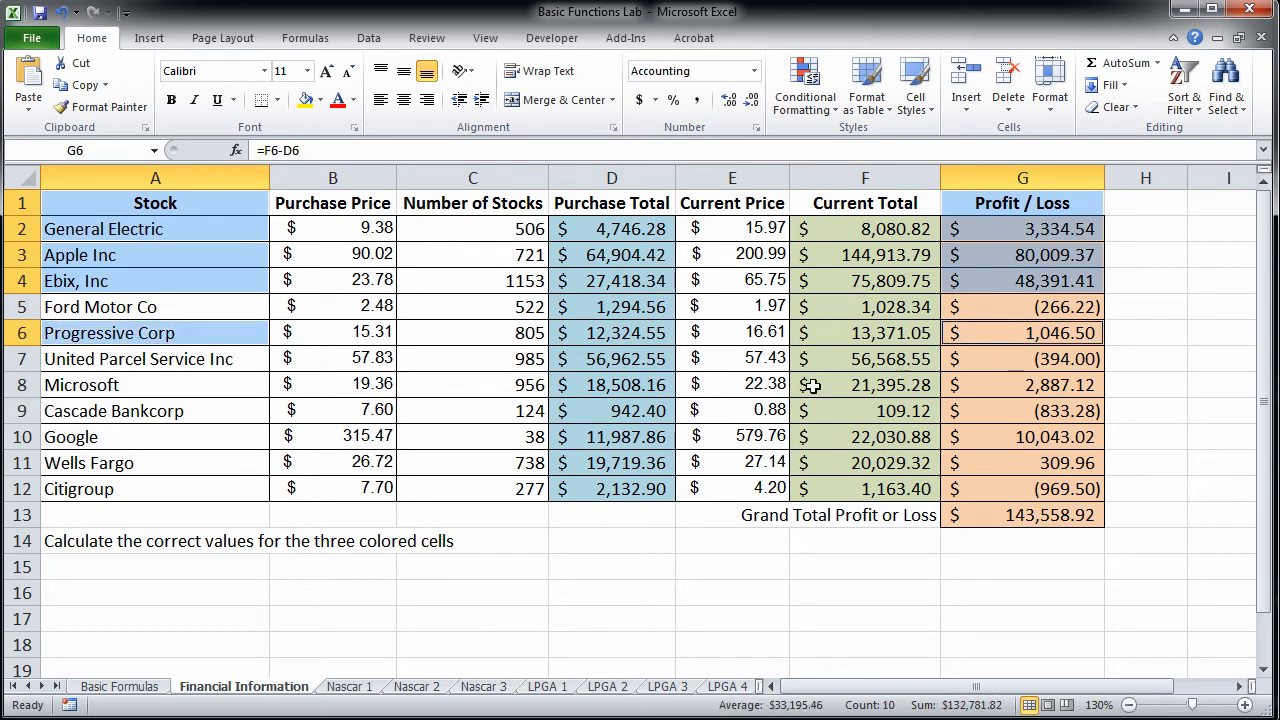
pyautogui.keyDown('ctrl'); pyautogui.click(234, 385); pyautogui.keyUp('ctrl')
pyautogui.keyDown('ctrl'); pyautogui.click(988, 383); pyautogui.keyUp('ctrl')
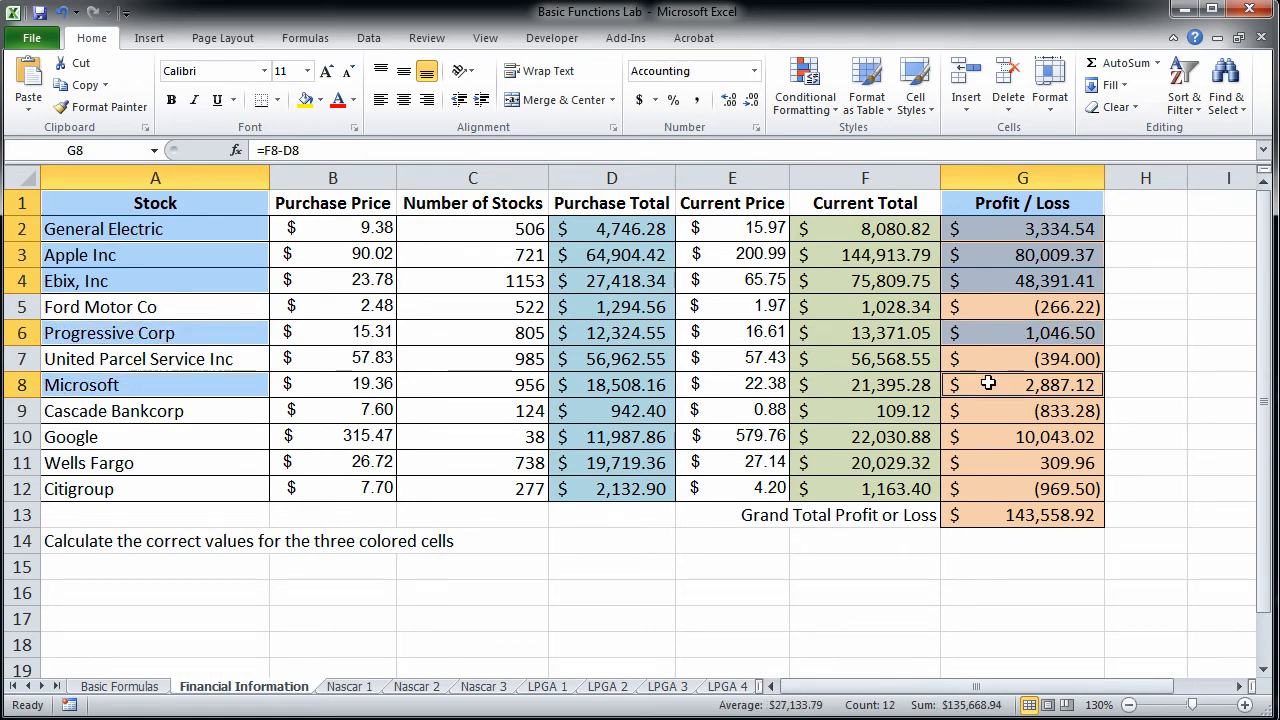
pyautogui.keyDown('ctrl'); pyautogui.click(197, 440); pyautogui.keyUp('ctrl')
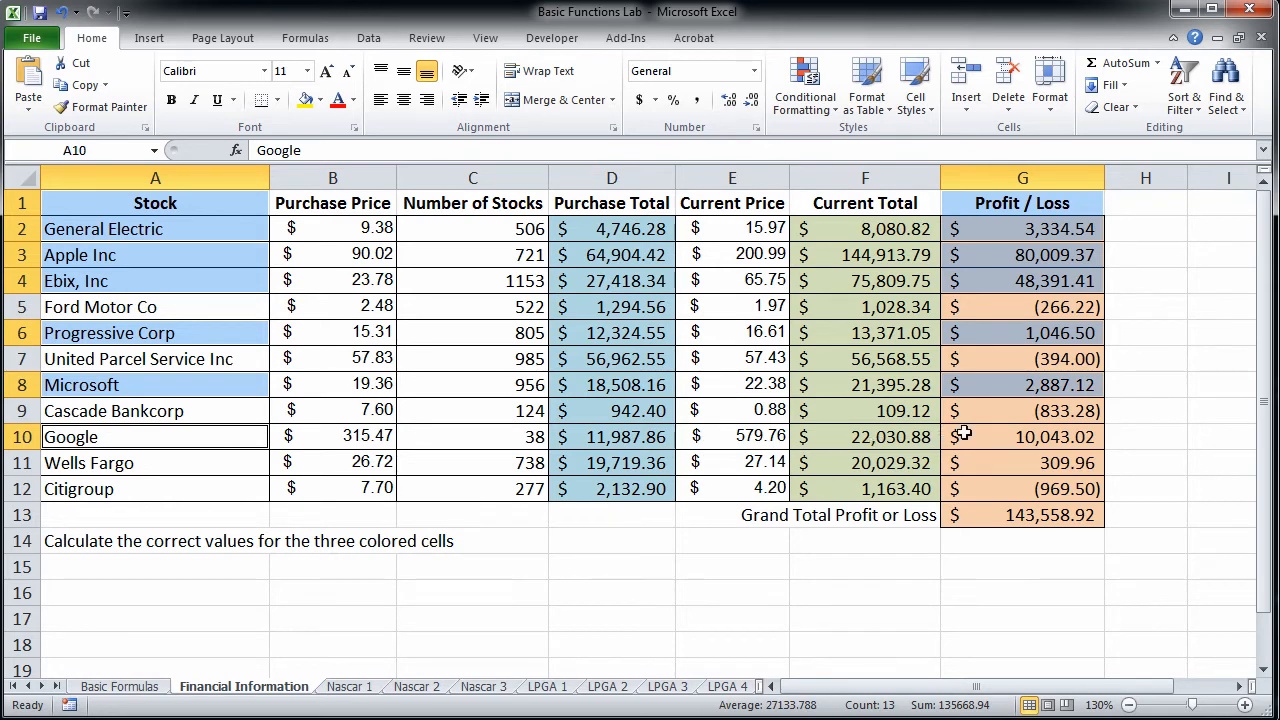
pyautogui.keyDown('ctrl'); pyautogui.click(998, 440); pyautogui.keyUp('ctrl')
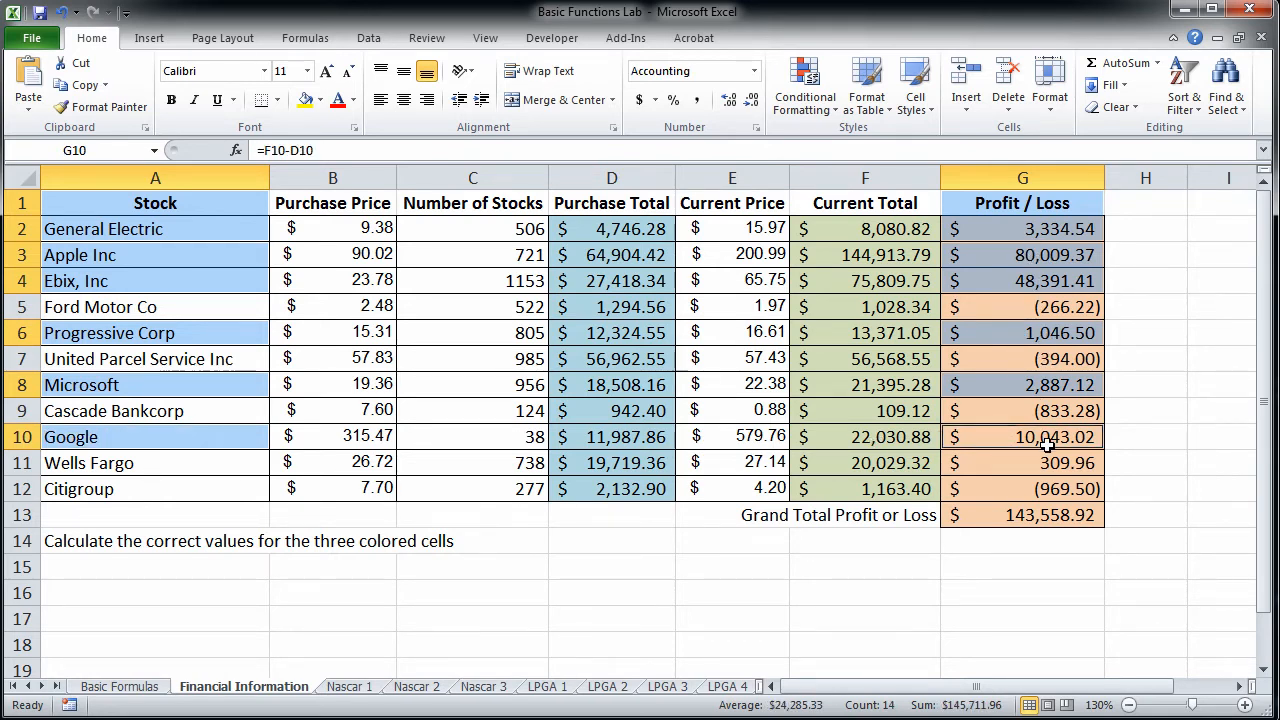
pyautogui.keyDown('ctrl'); pyautogui.click(172, 465); pyautogui.keyUp('ctrl')
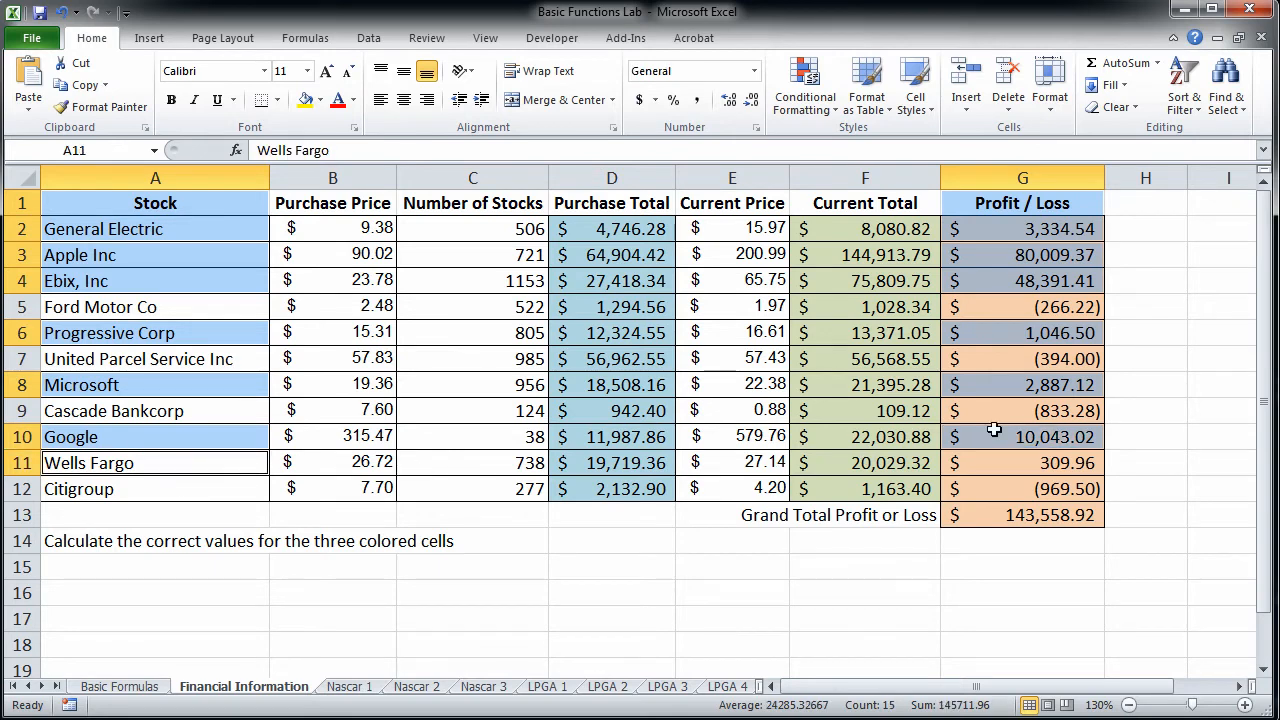
pyautogui.keyDown('ctrl'); pyautogui.click(1008, 465); pyautogui.keyUp('ctrl')
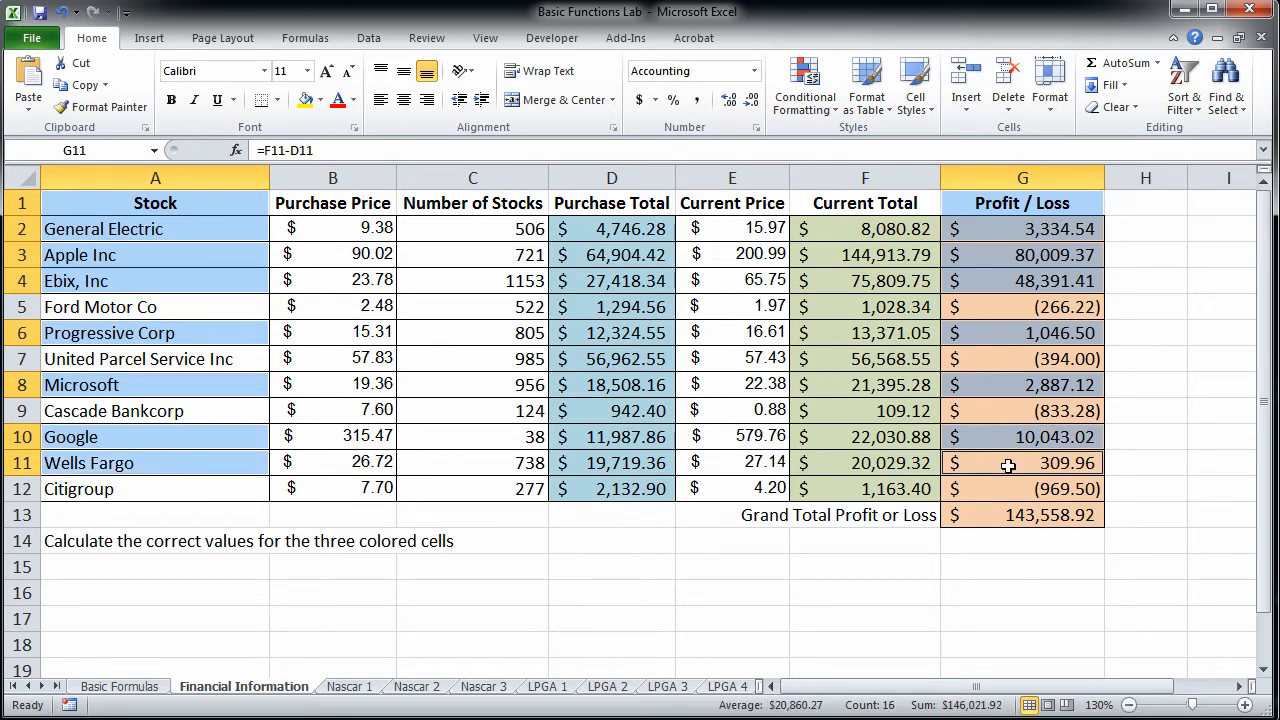
# Step: Insert a 3-D clustered column chart of the selected stocks and change its title to "Profit Stocks"
pyautogui.click(149, 38)
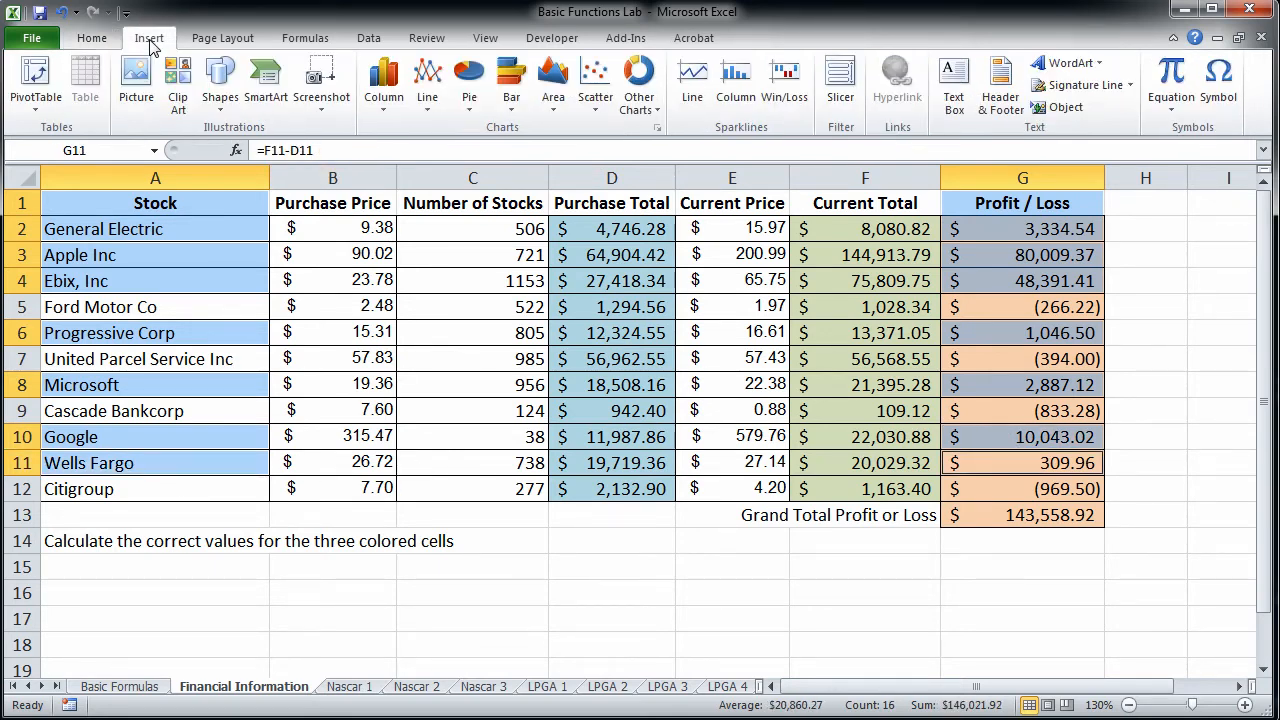
pyautogui.click(384, 95)
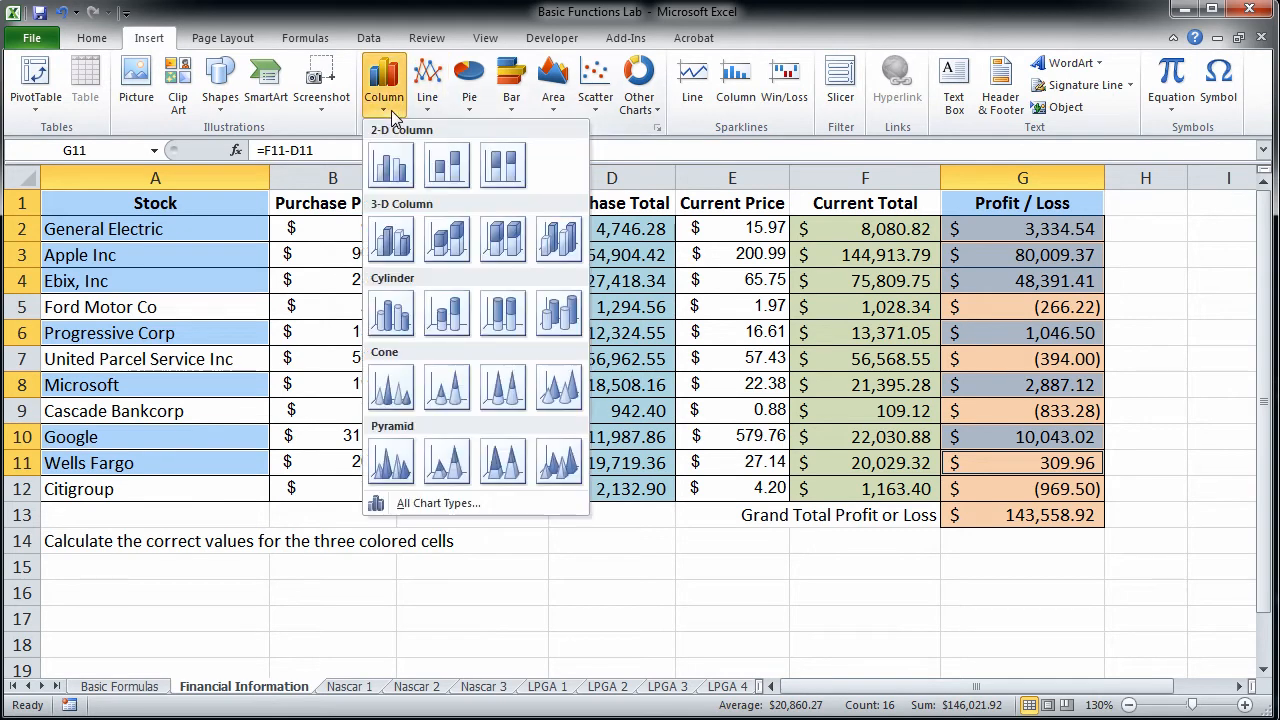
pyautogui.click(394, 250)
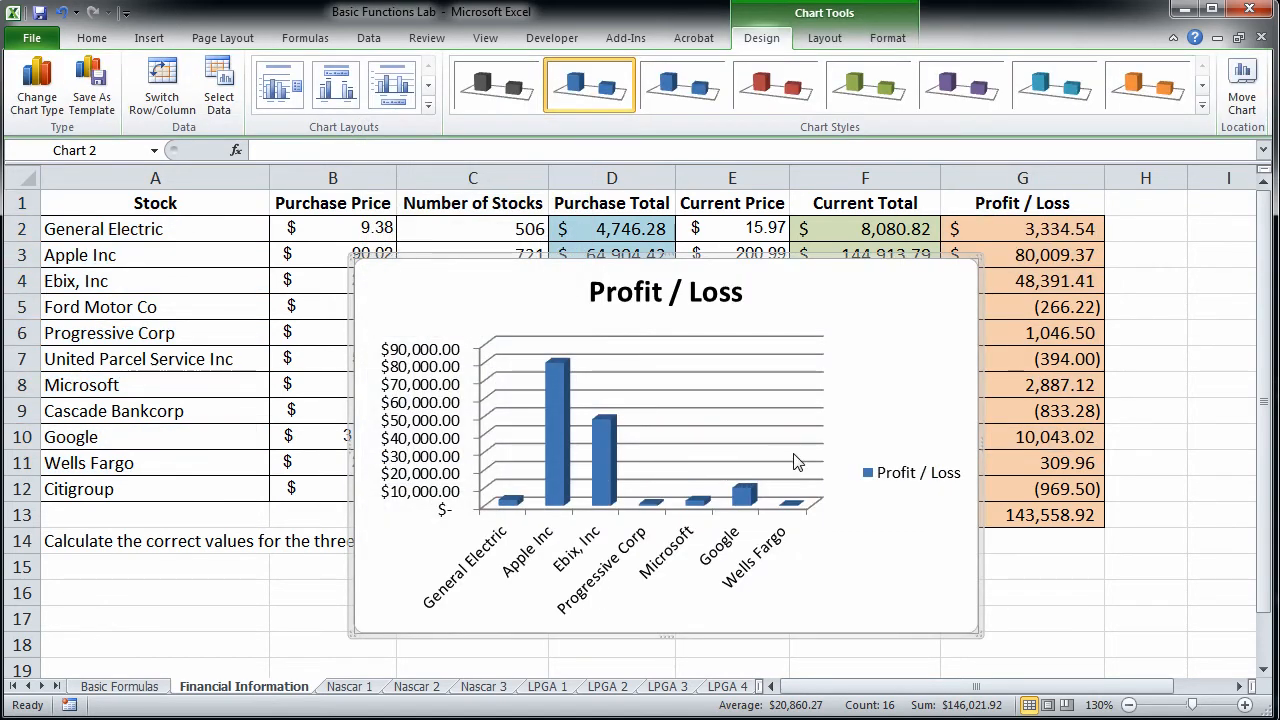
pyautogui.click(736, 298)
pyautogui.moveTo(736, 293); pyautogui.dragTo(684, 291)
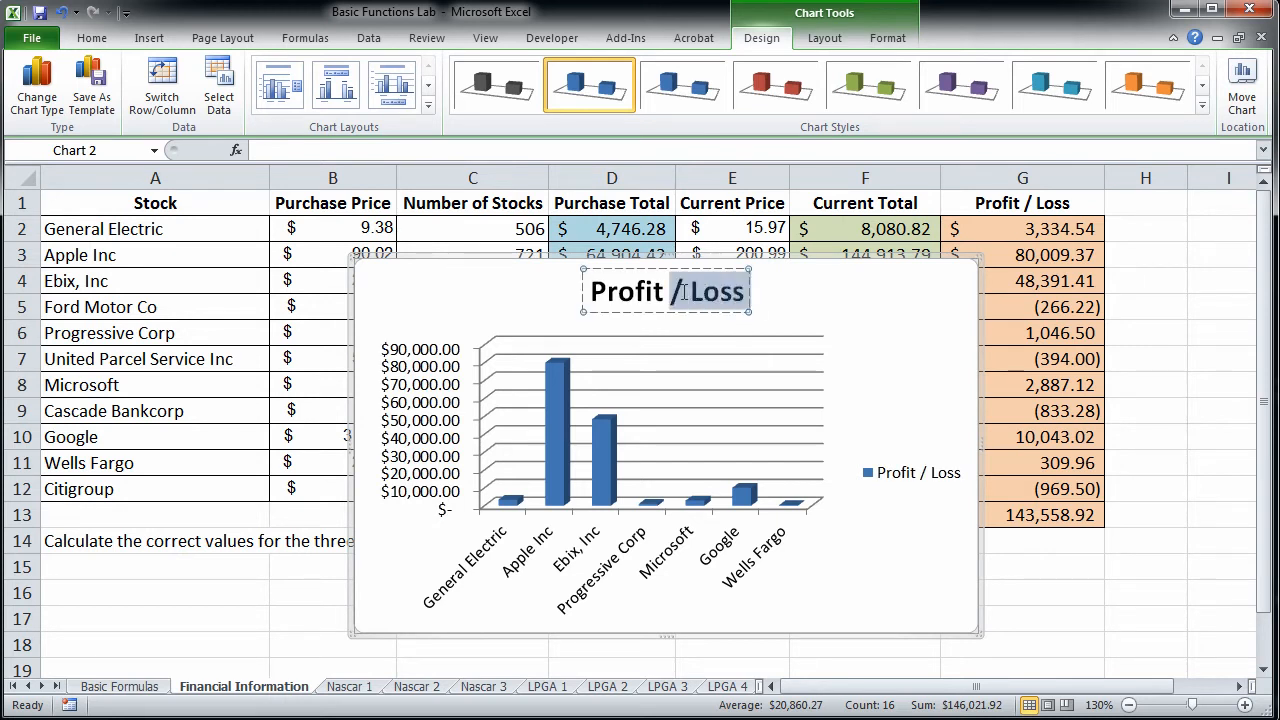
pyautogui.write('Stocks')
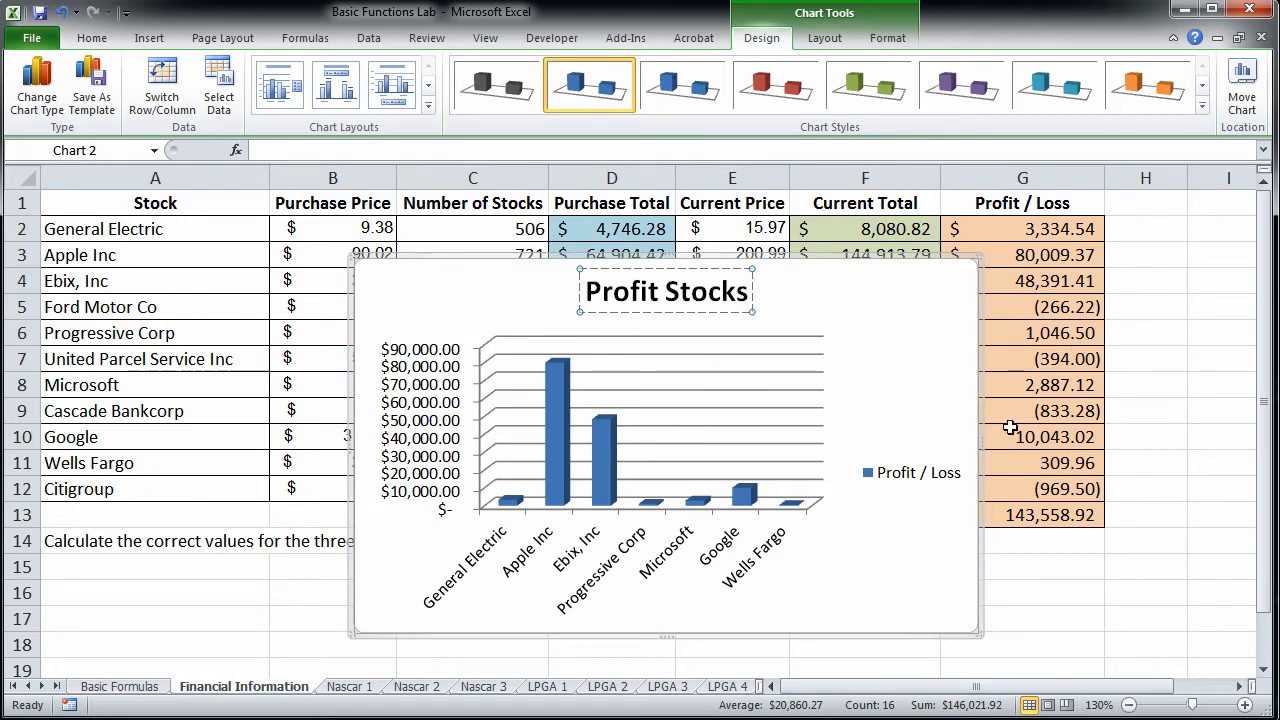
pyautogui.click(940, 480)
pyautogui.doubleClick(952, 478)
pyautogui.click(857, 97)
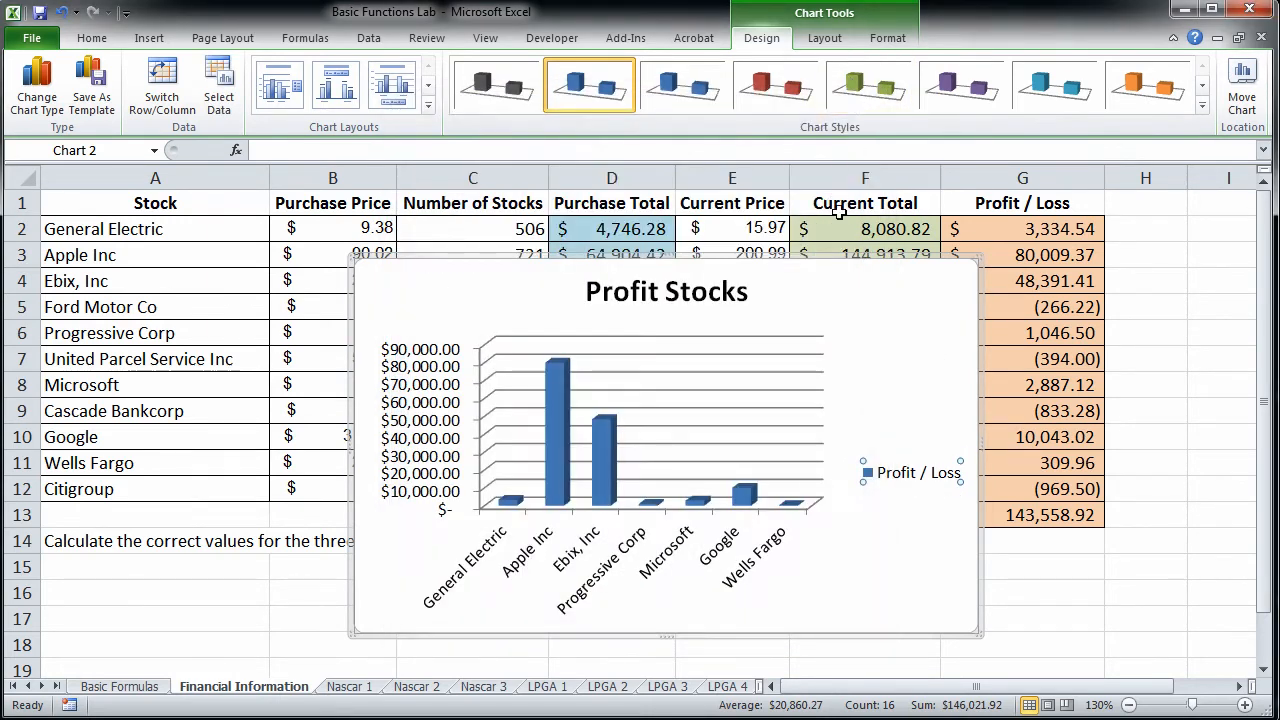
# Step: Move the Profit Stocks chart below the stock table, starting at about row 15 in column A
pyautogui.moveTo(886, 306); pyautogui.dragTo(582, 604)
pyautogui.click(1222, 305)
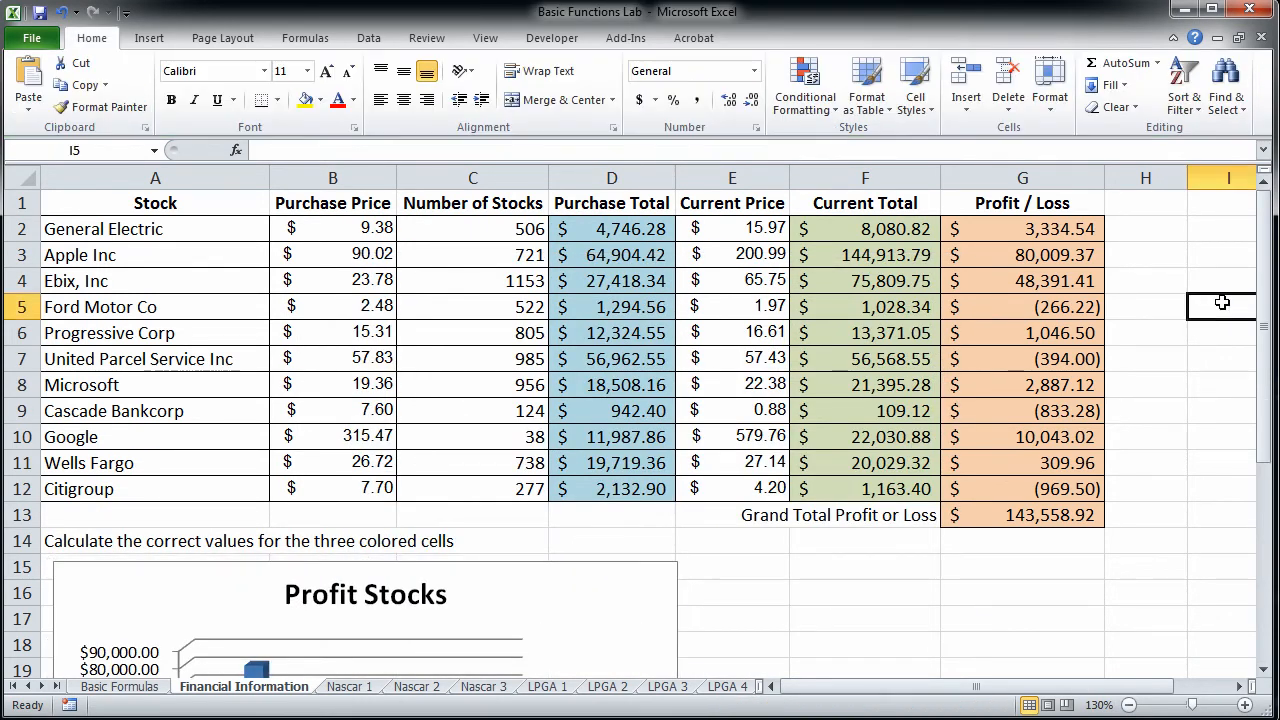
# Step: Select the Stock and Profit / Loss headers plus the names and losses of Ford Motor Co, United Parcel Service Inc, Cascade Bankcorp and Citigroup
pyautogui.click(163, 203)
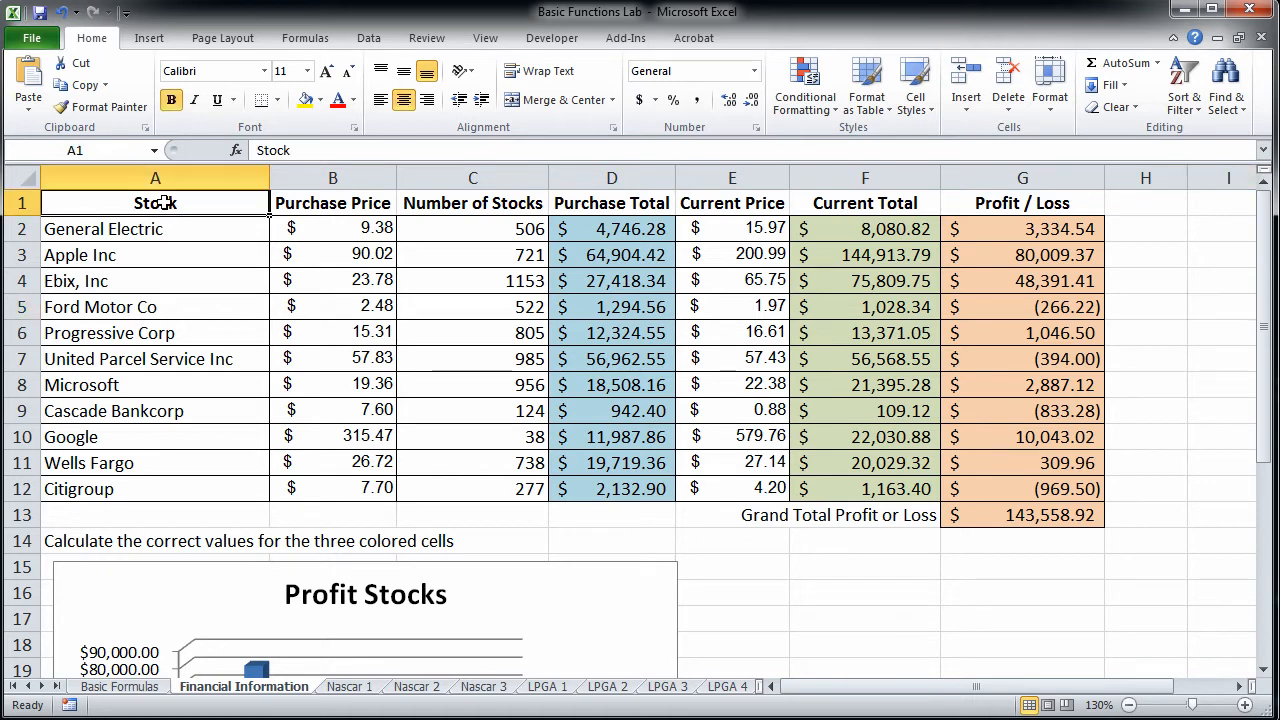
pyautogui.keyDown('ctrl'); pyautogui.click(1058, 202); pyautogui.keyUp('ctrl')
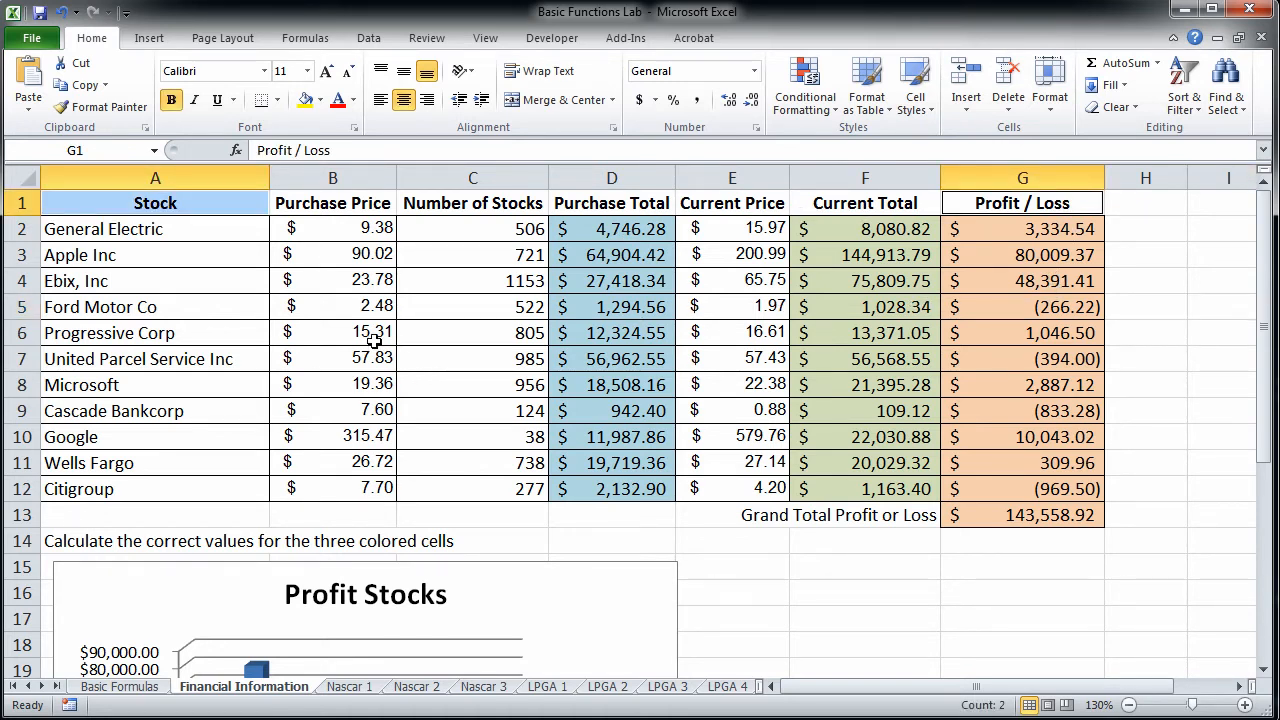
pyautogui.click(210, 316)
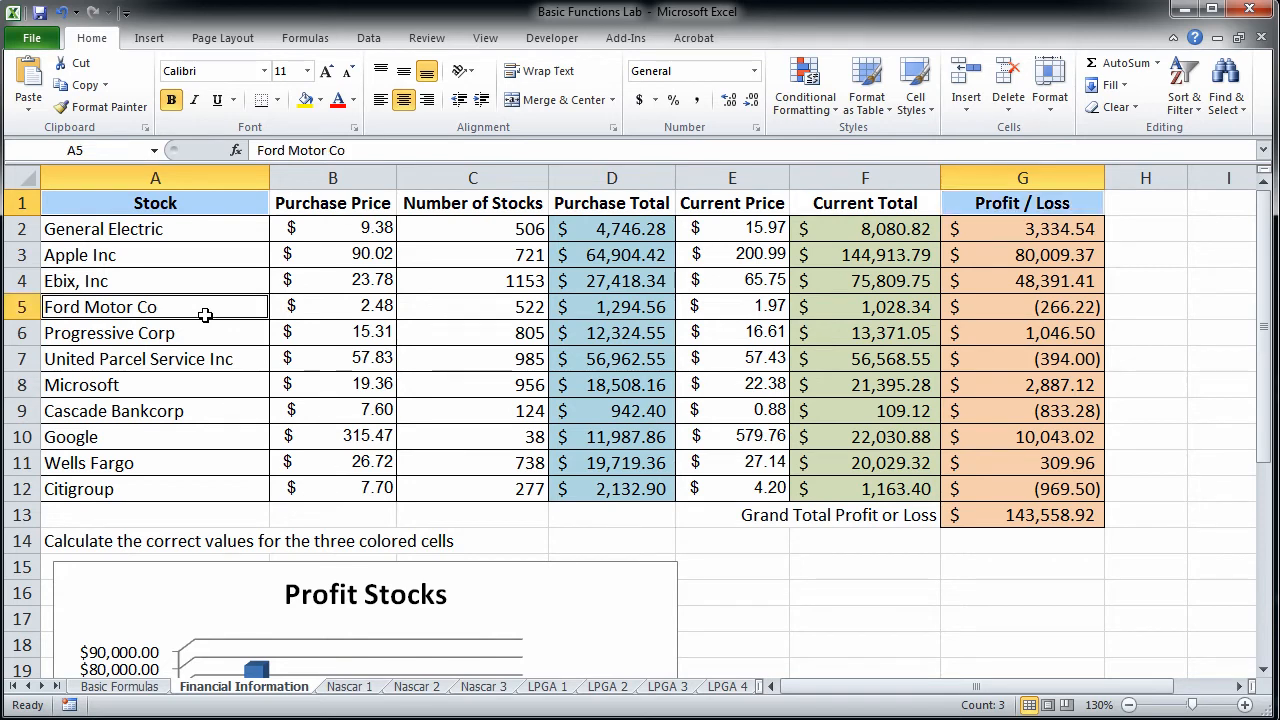
pyautogui.keyDown('ctrl'); pyautogui.click(977, 311); pyautogui.keyUp('ctrl')
pyautogui.keyDown('ctrl'); pyautogui.click(209, 366); pyautogui.keyUp('ctrl')
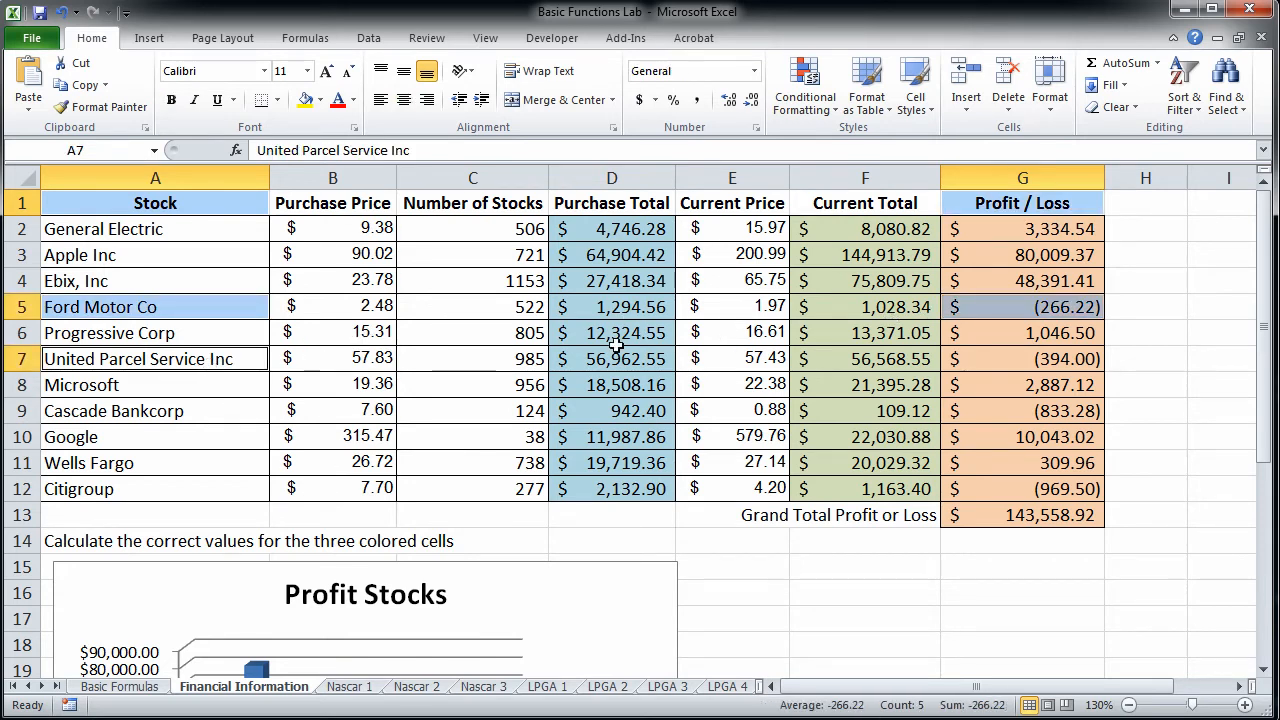
pyautogui.keyDown('ctrl'); pyautogui.click(973, 361); pyautogui.keyUp('ctrl')
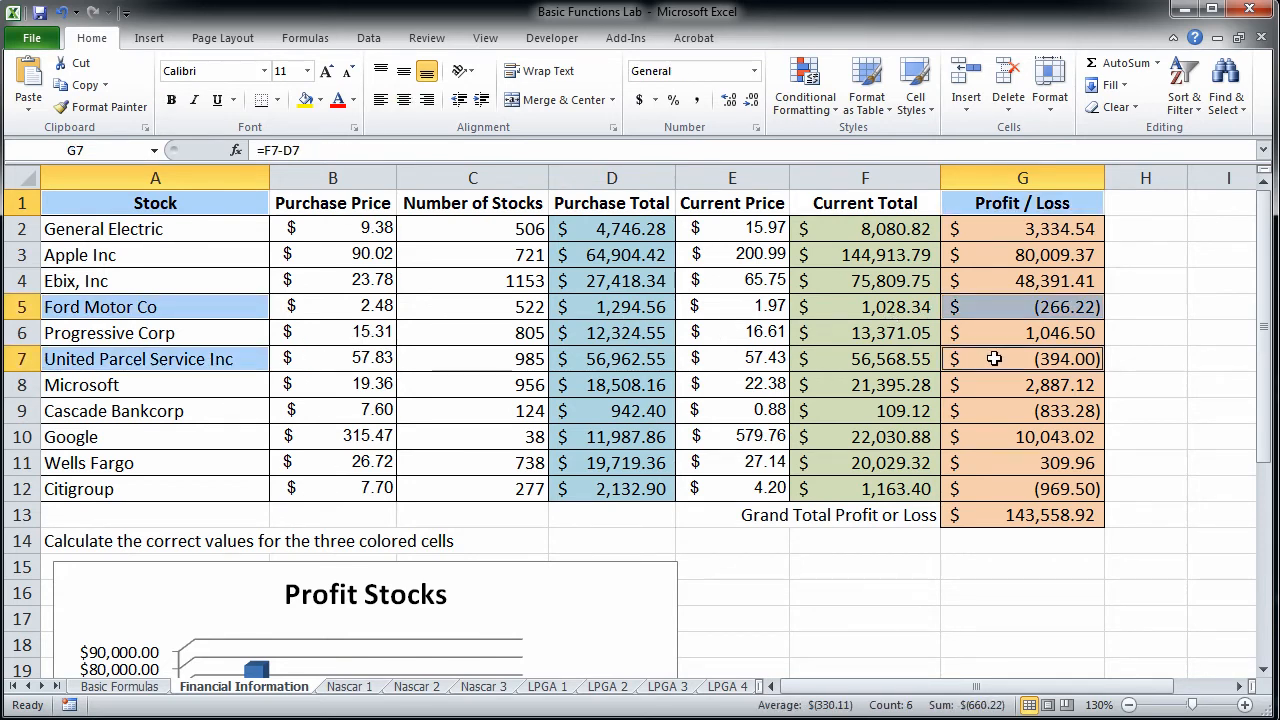
pyautogui.keyDown('ctrl'); pyautogui.click(216, 413); pyautogui.keyUp('ctrl')
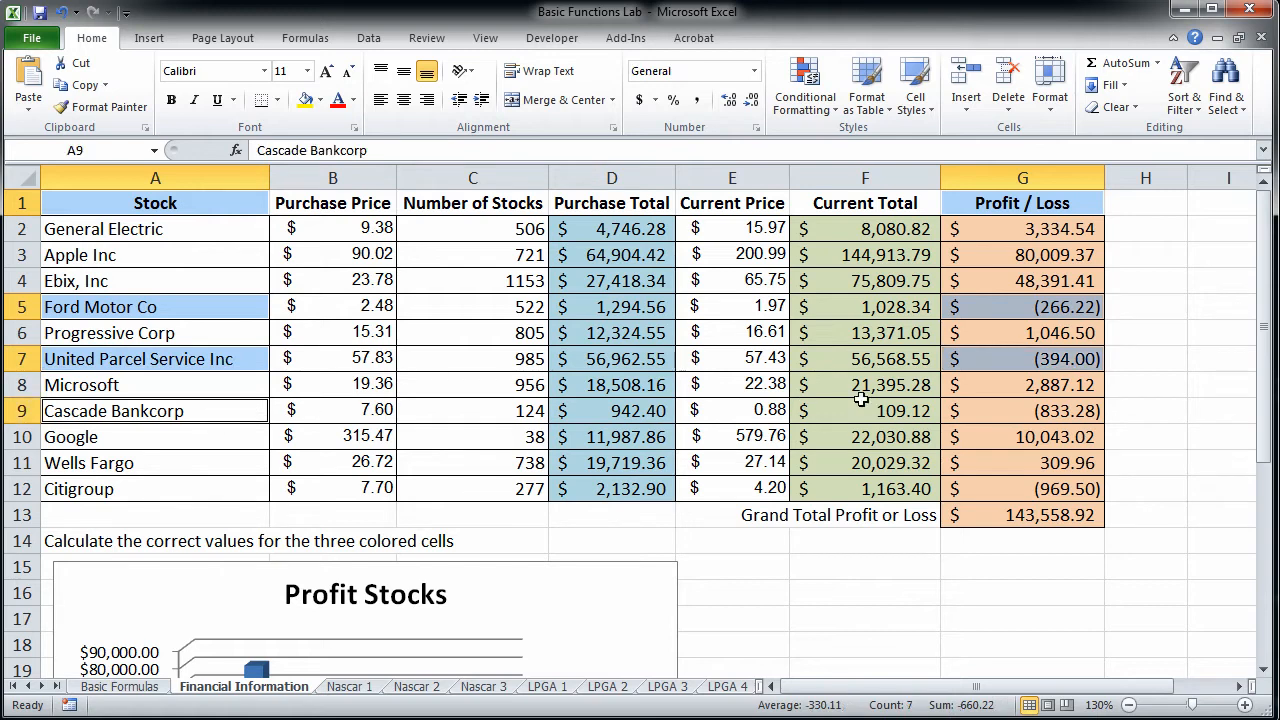
pyautogui.keyDown('ctrl'); pyautogui.click(1027, 412); pyautogui.keyUp('ctrl')
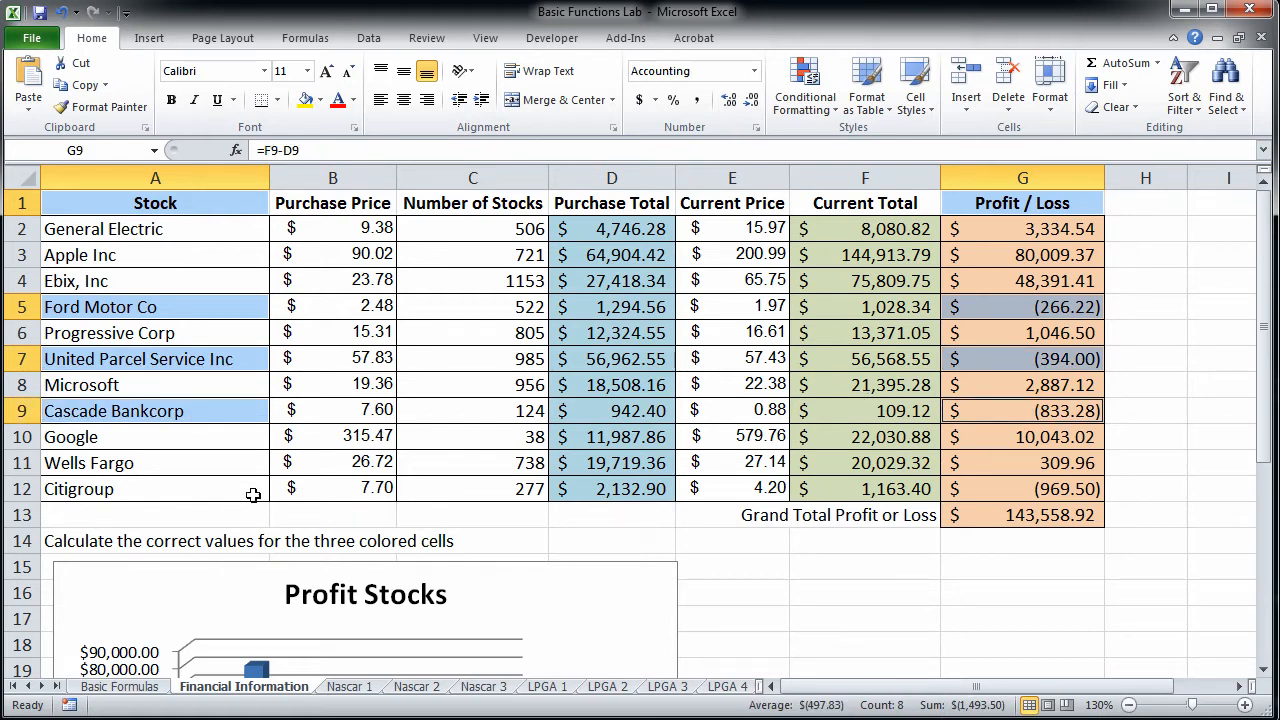
pyautogui.keyDown('ctrl'); pyautogui.click(214, 490); pyautogui.keyUp('ctrl')
pyautogui.keyDown('ctrl'); pyautogui.click(986, 491); pyautogui.keyUp('ctrl')
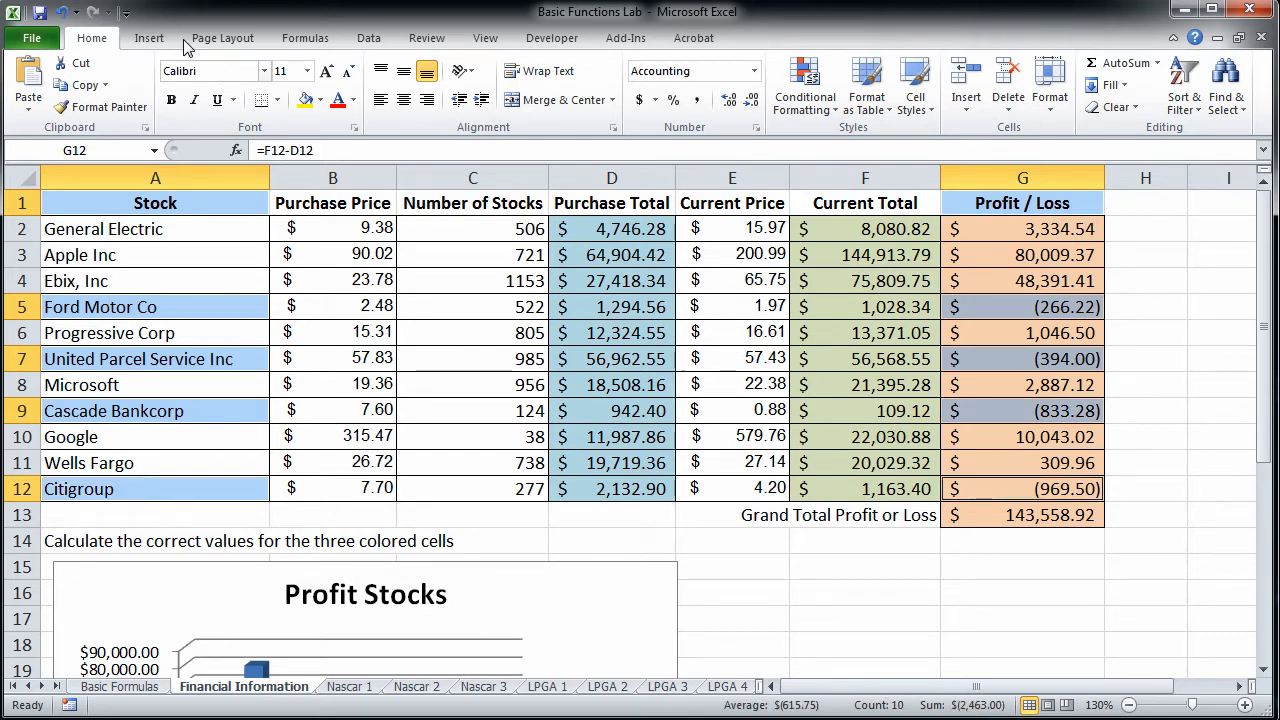
# Step: Insert a 3-D clustered column chart of the selected loss-making stocks
pyautogui.click(152, 40)
pyautogui.click(383, 80)
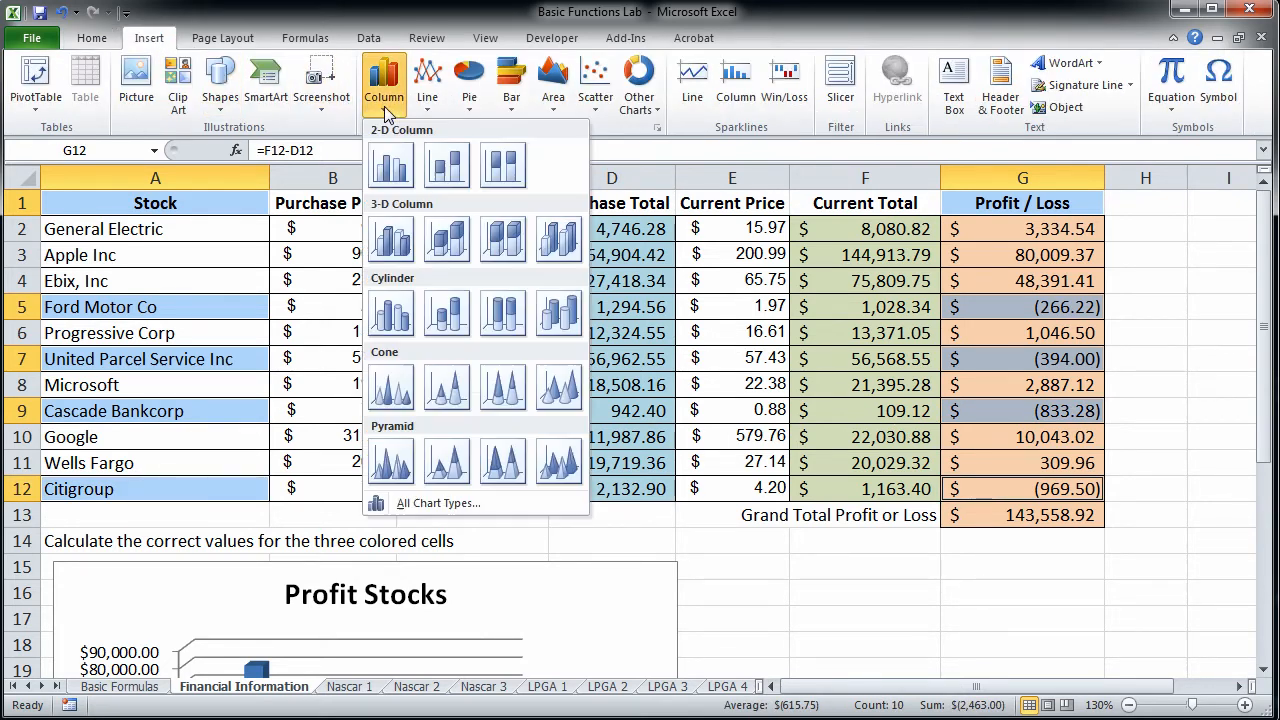
pyautogui.click(384, 244)
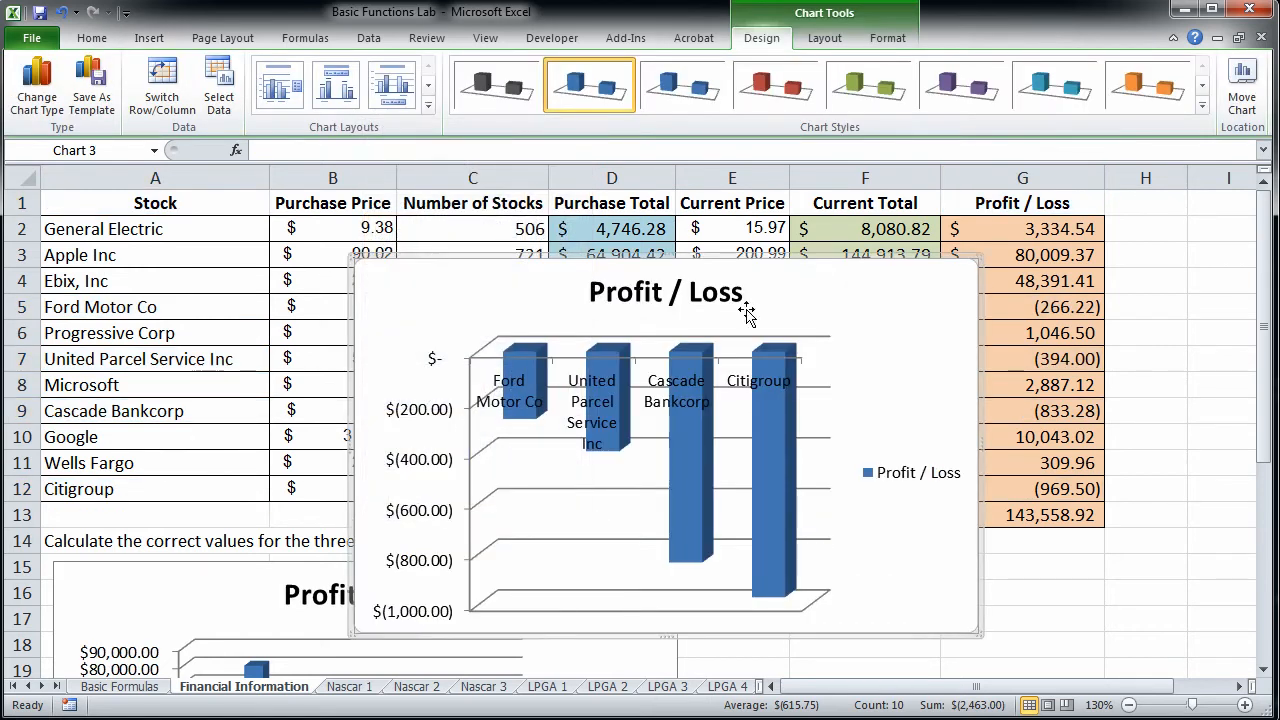
pyautogui.click(512, 403)
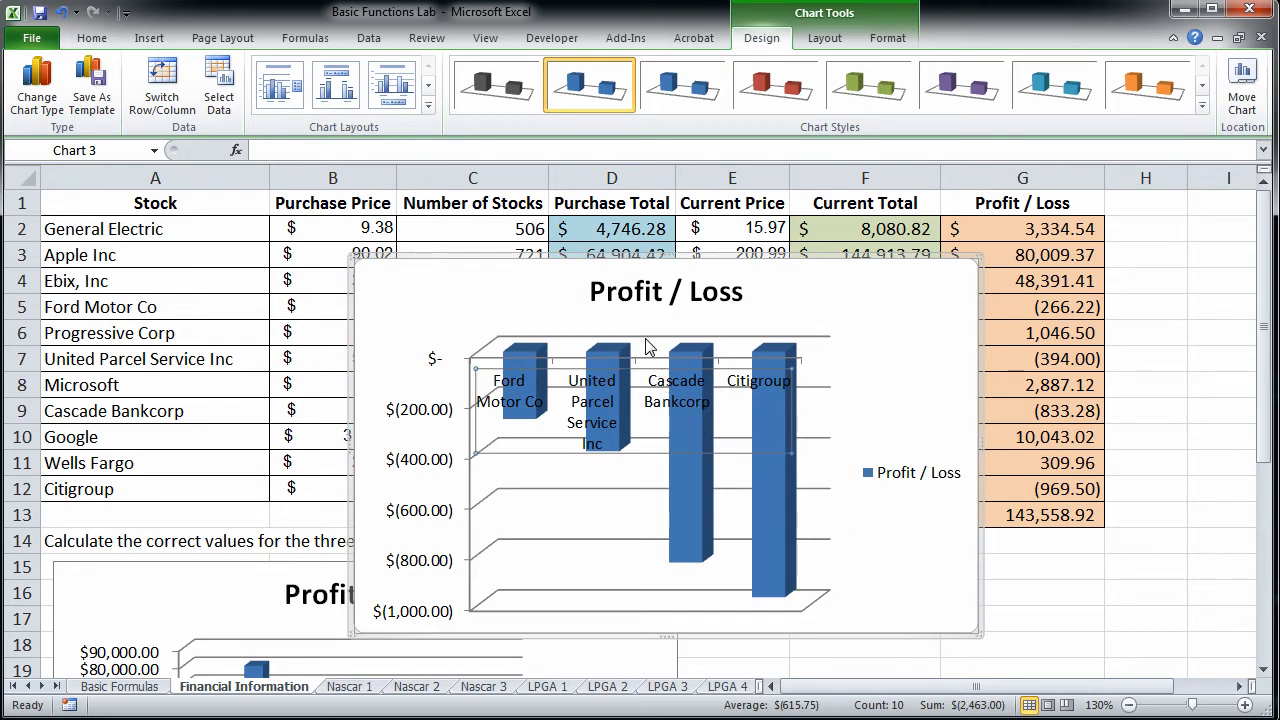
# Step: Change the title of the loss-making stocks chart to "Loss Stocks"
pyautogui.doubleClick(667, 297)
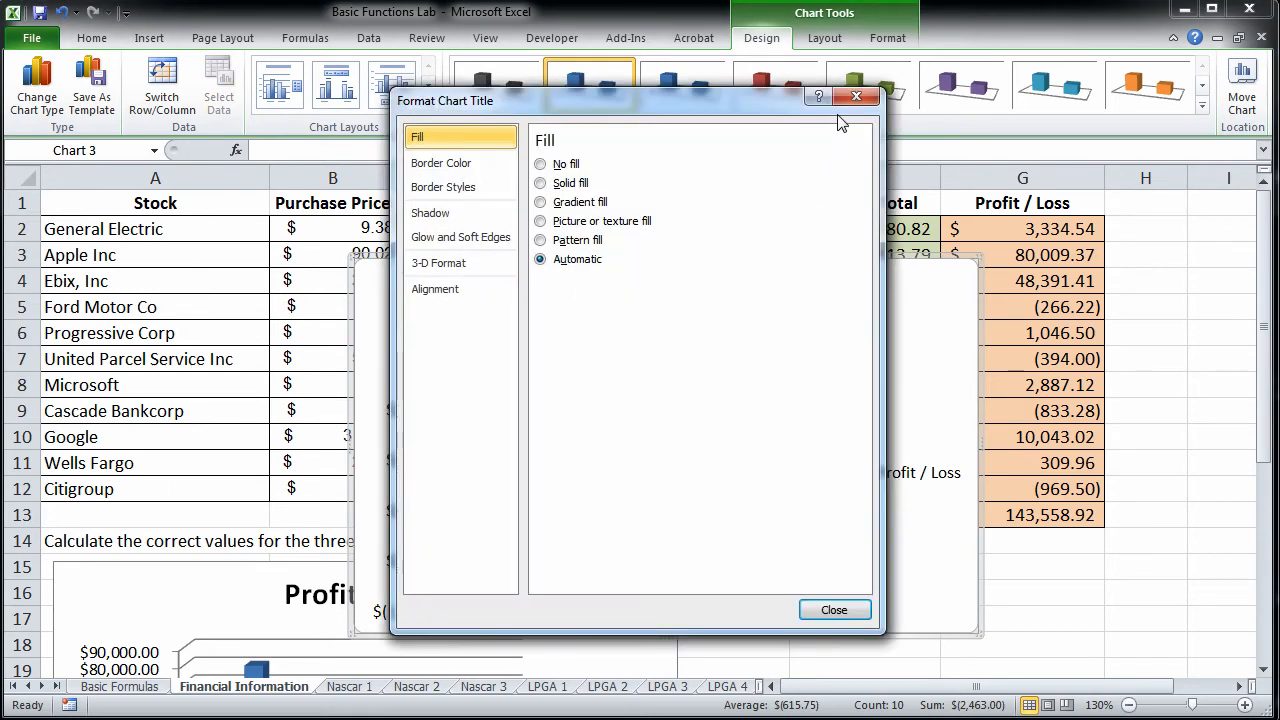
pyautogui.click(857, 97)
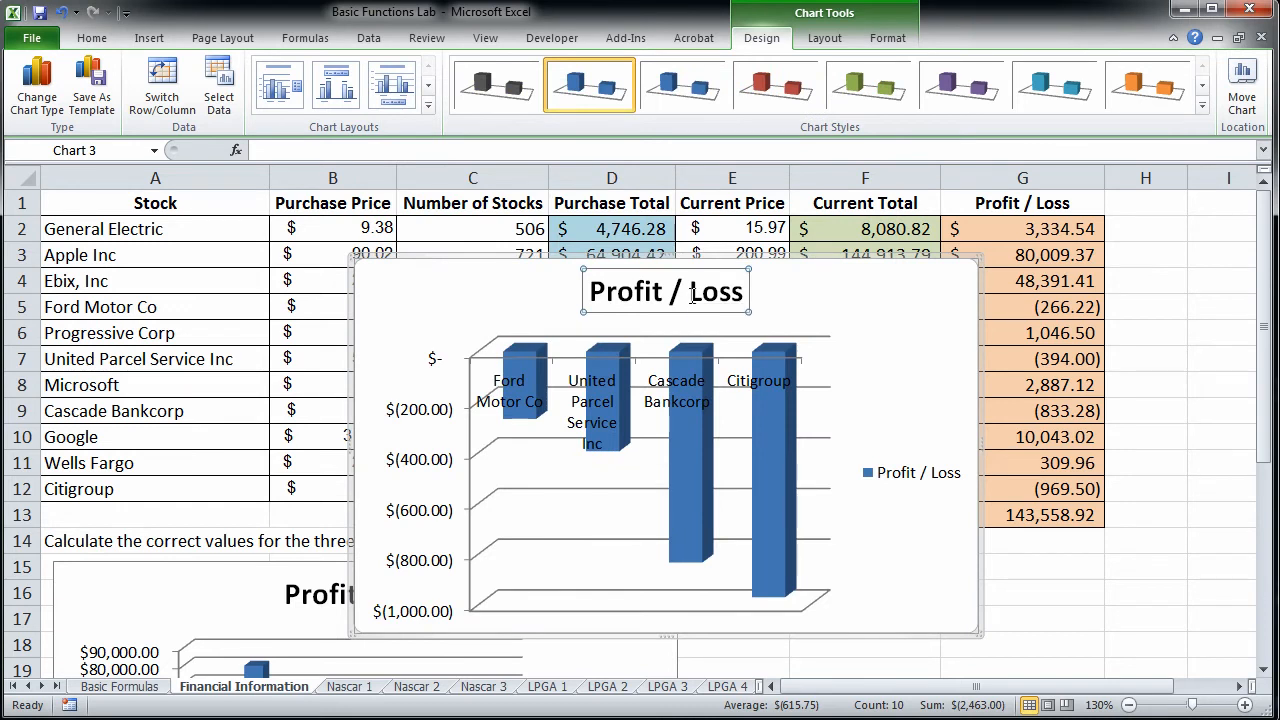
pyautogui.moveTo(661, 291); pyautogui.dragTo(578, 291)
pyautogui.press('BackSpace')
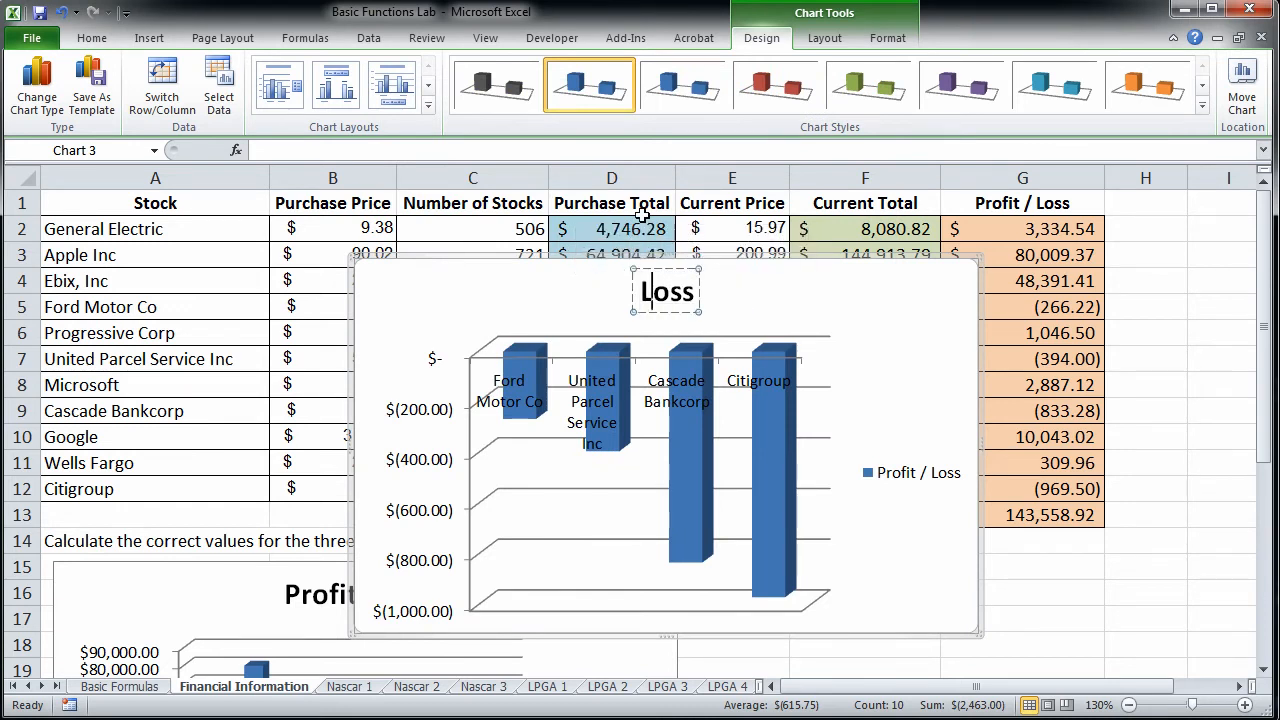
pyautogui.press('End')
pyautogui.write('Stocks')
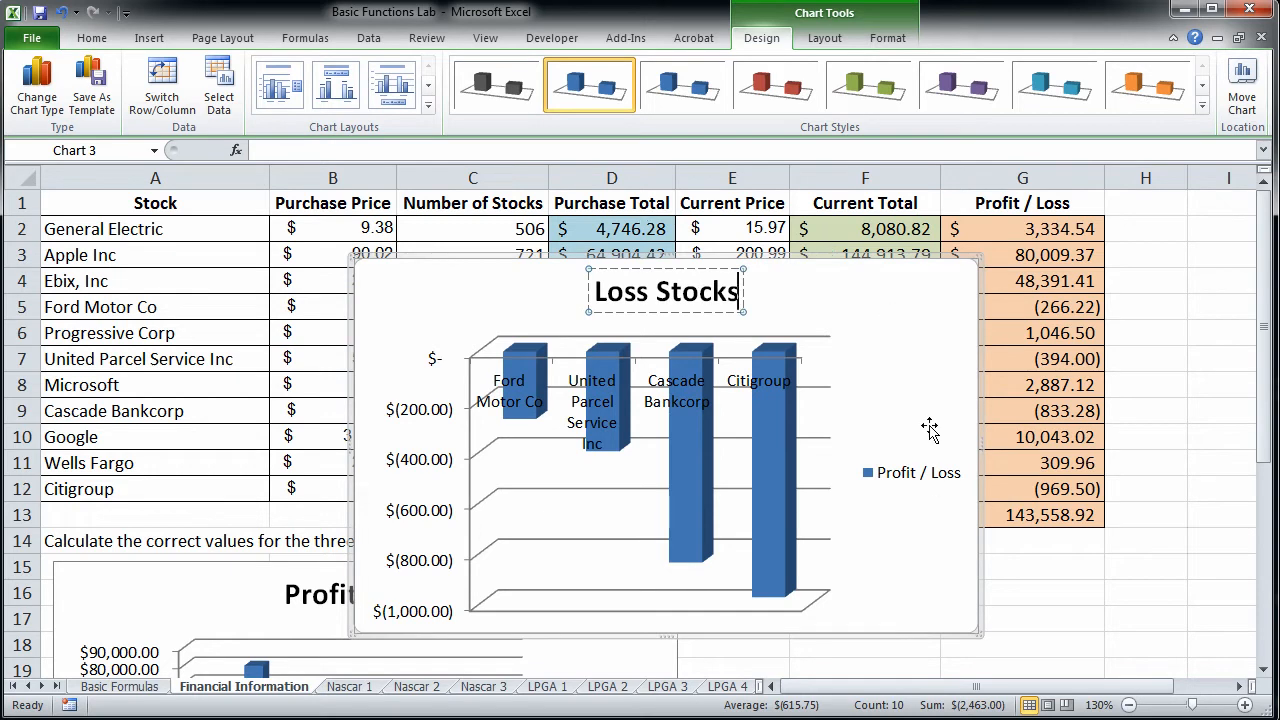
# Step: Move the Loss Stocks chart below the table beside the Profit Stocks chart, starting at about row 16 in column E
pyautogui.click(1082, 591)
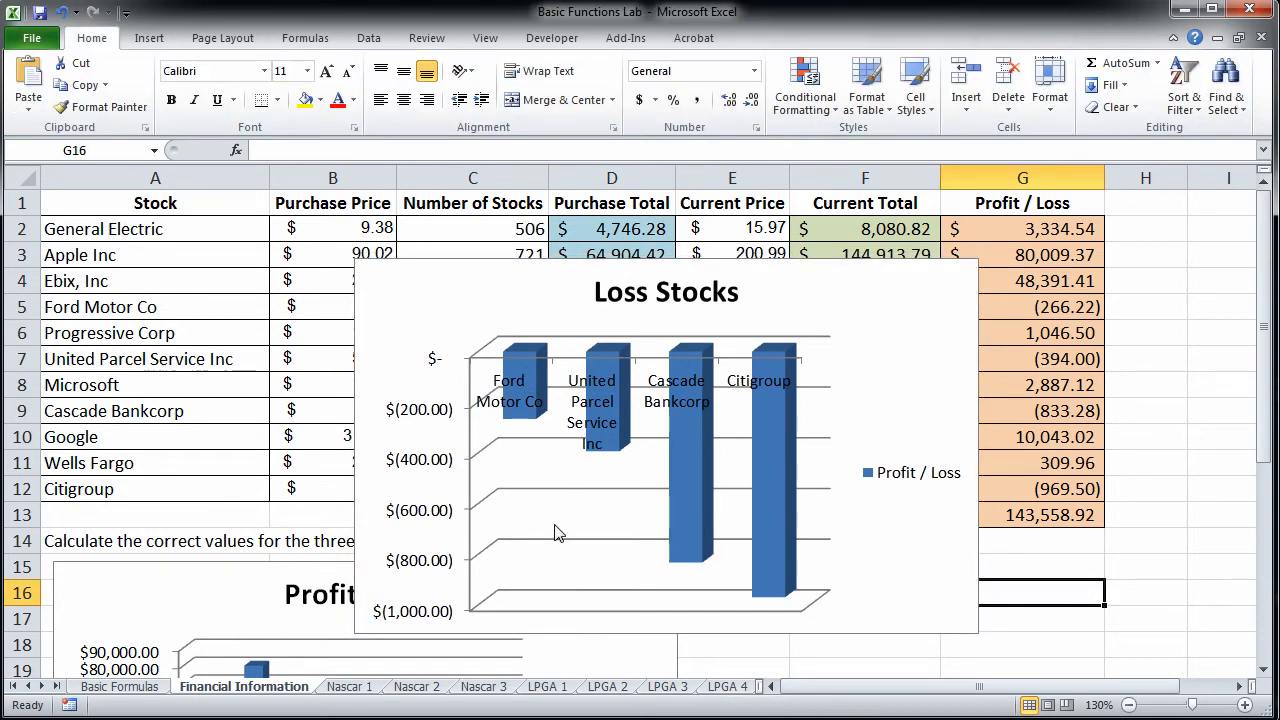
pyautogui.moveTo(486, 298); pyautogui.dragTo(837, 634)
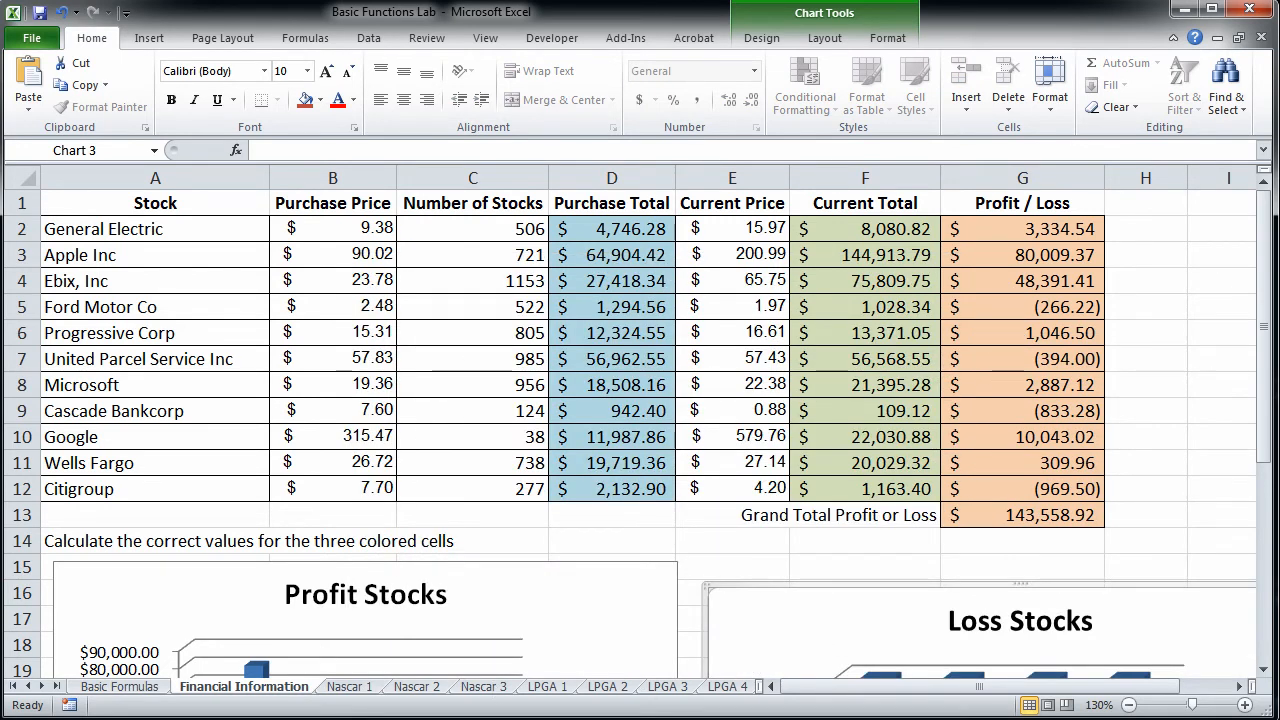
# Step: Open the Chart 3 sheet with the Bookstore Revenue By Year table
pyautogui.click(42, 687)
pyautogui.click(42, 687)
pyautogui.click(42, 687)
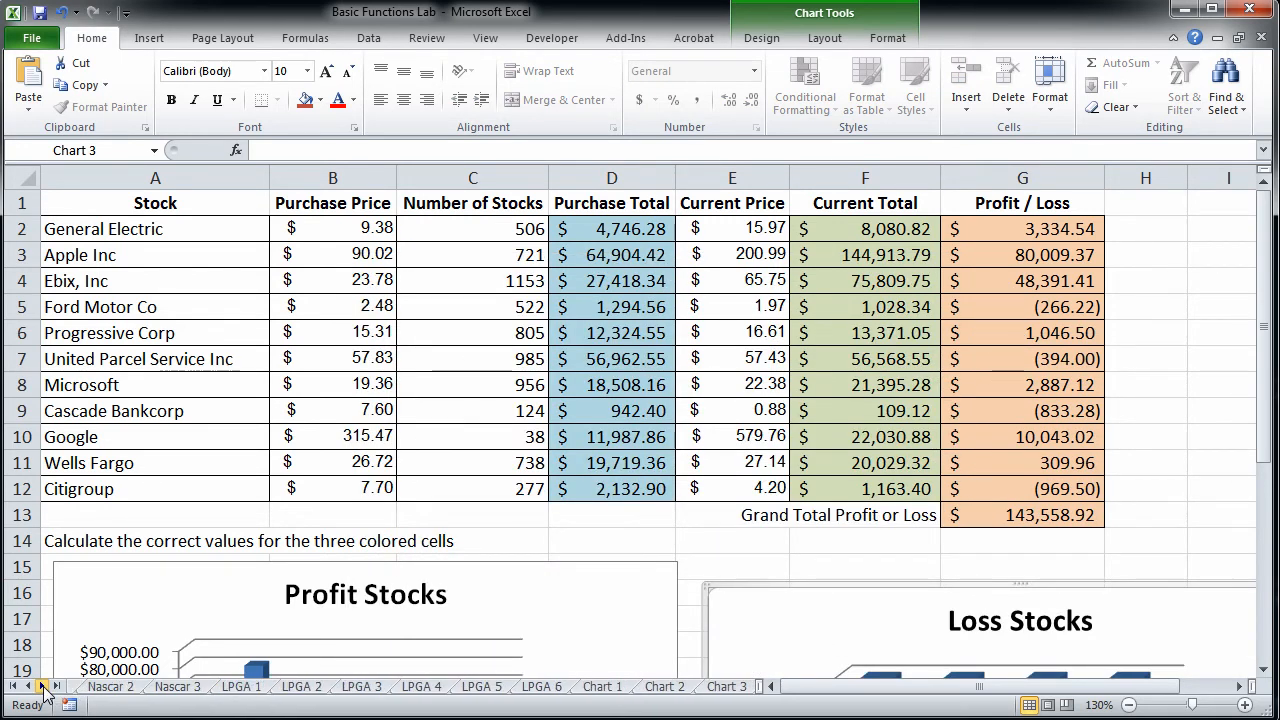
pyautogui.click(42, 687)
pyautogui.click(42, 687)
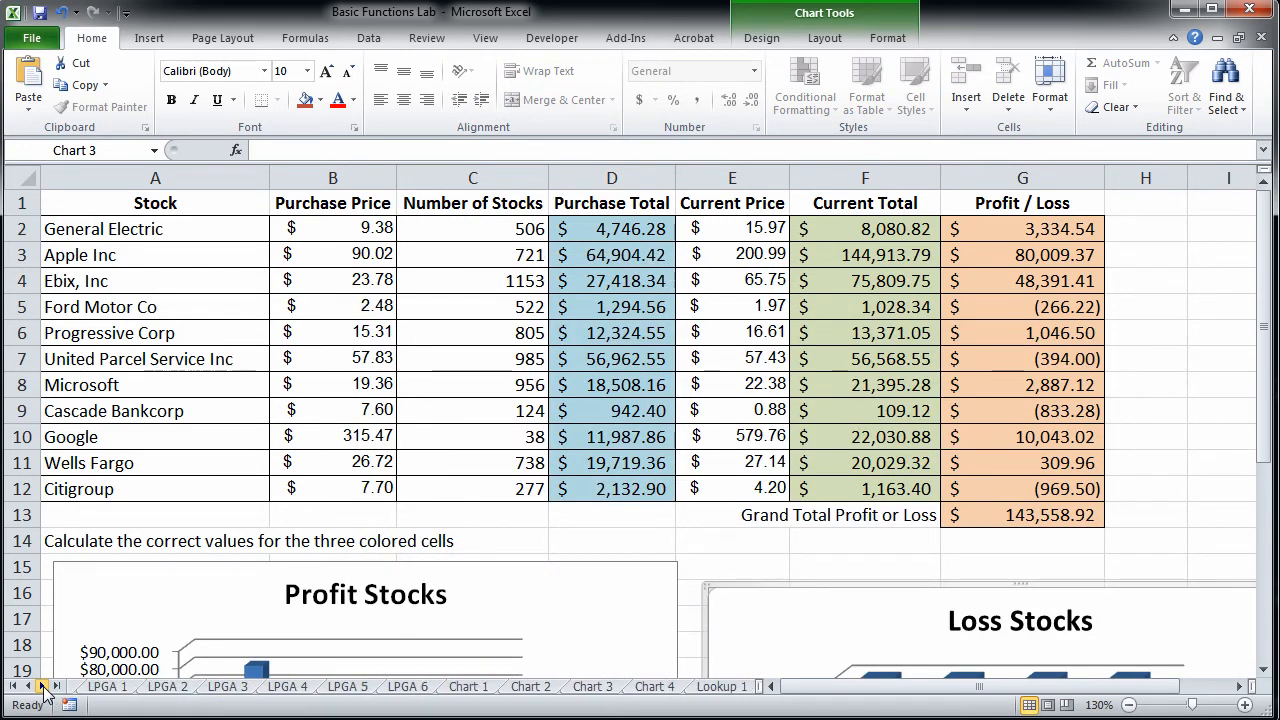
pyautogui.click(605, 688)
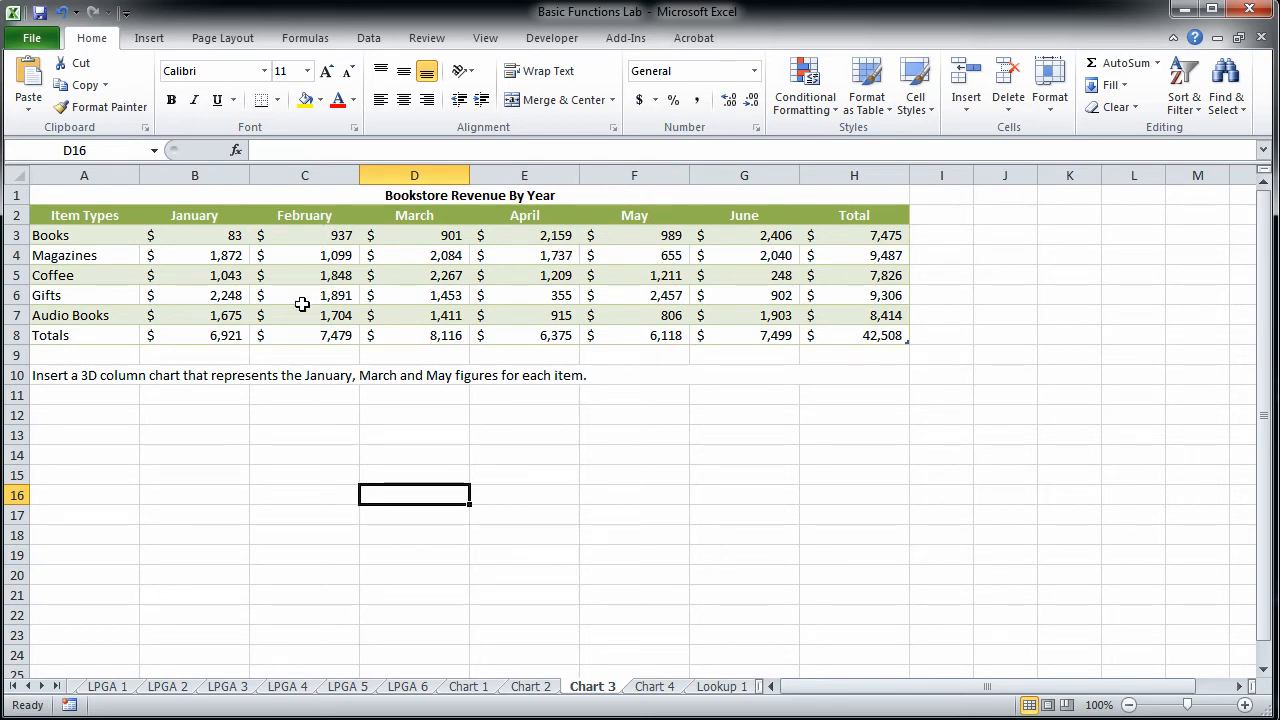
pyautogui.click(105, 234)
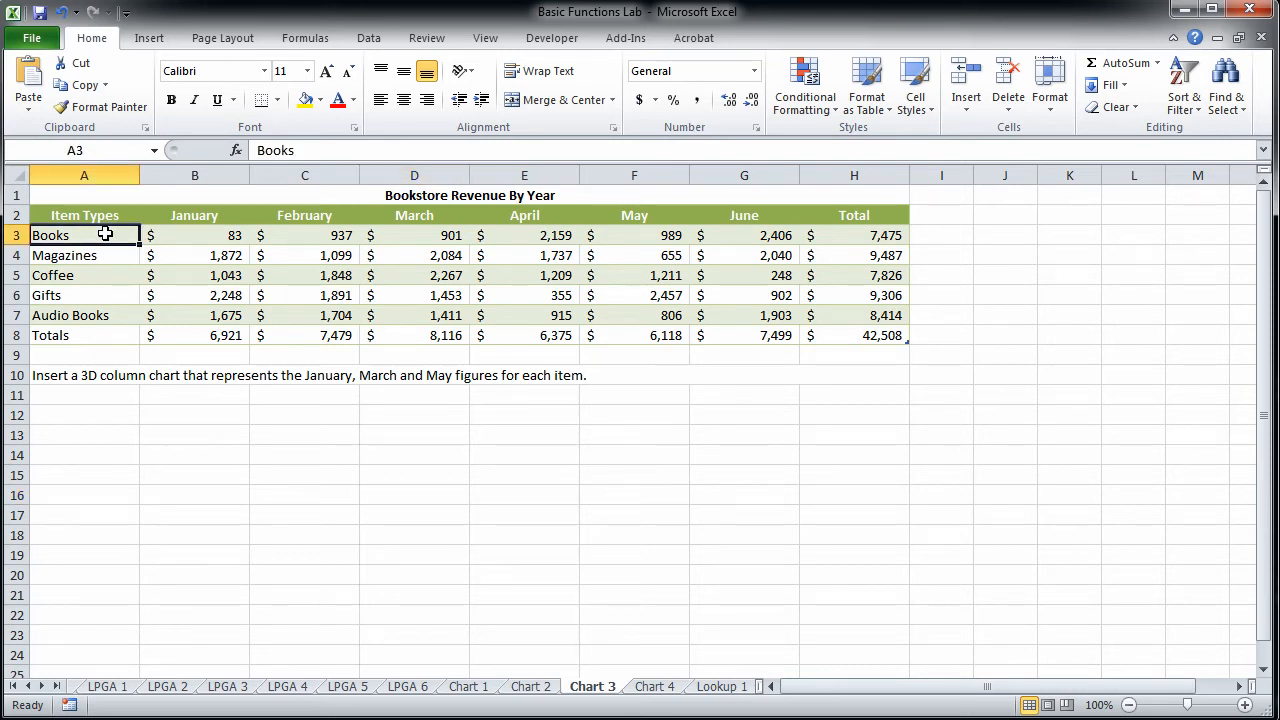
pyautogui.moveTo(105, 234); pyautogui.dragTo(105, 315)
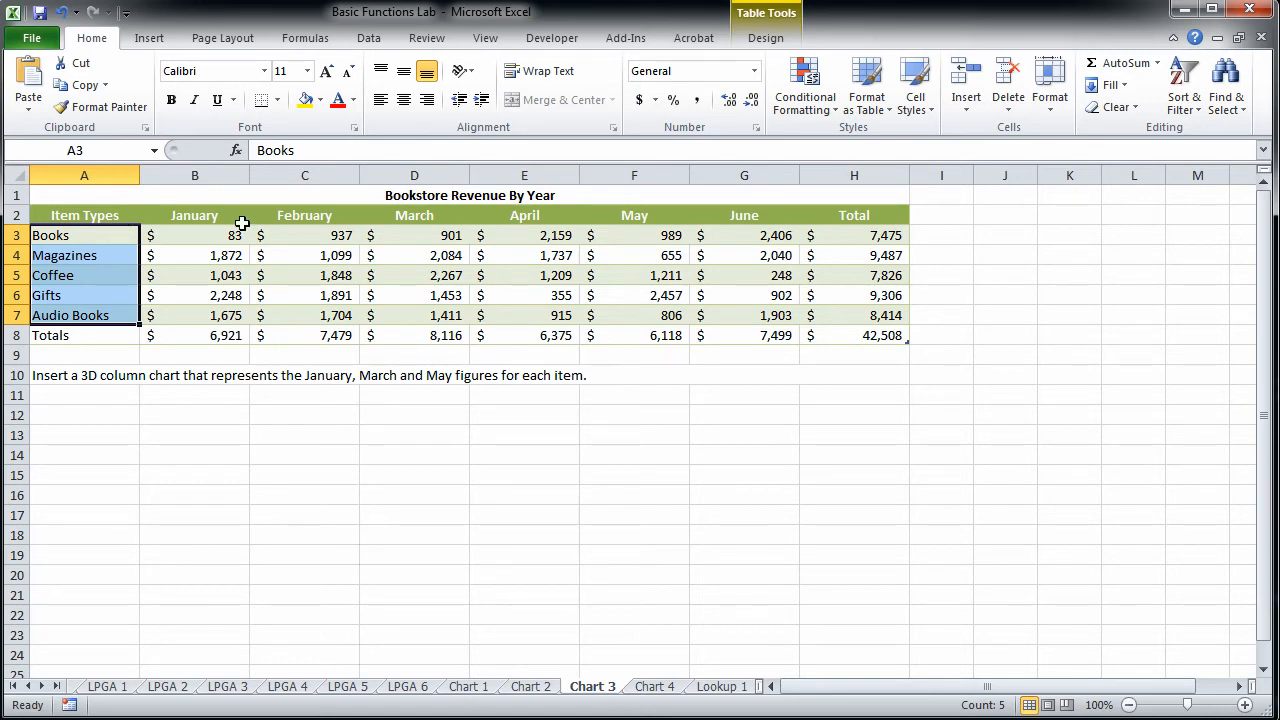
pyautogui.moveTo(232, 234); pyautogui.dragTo(230, 314)
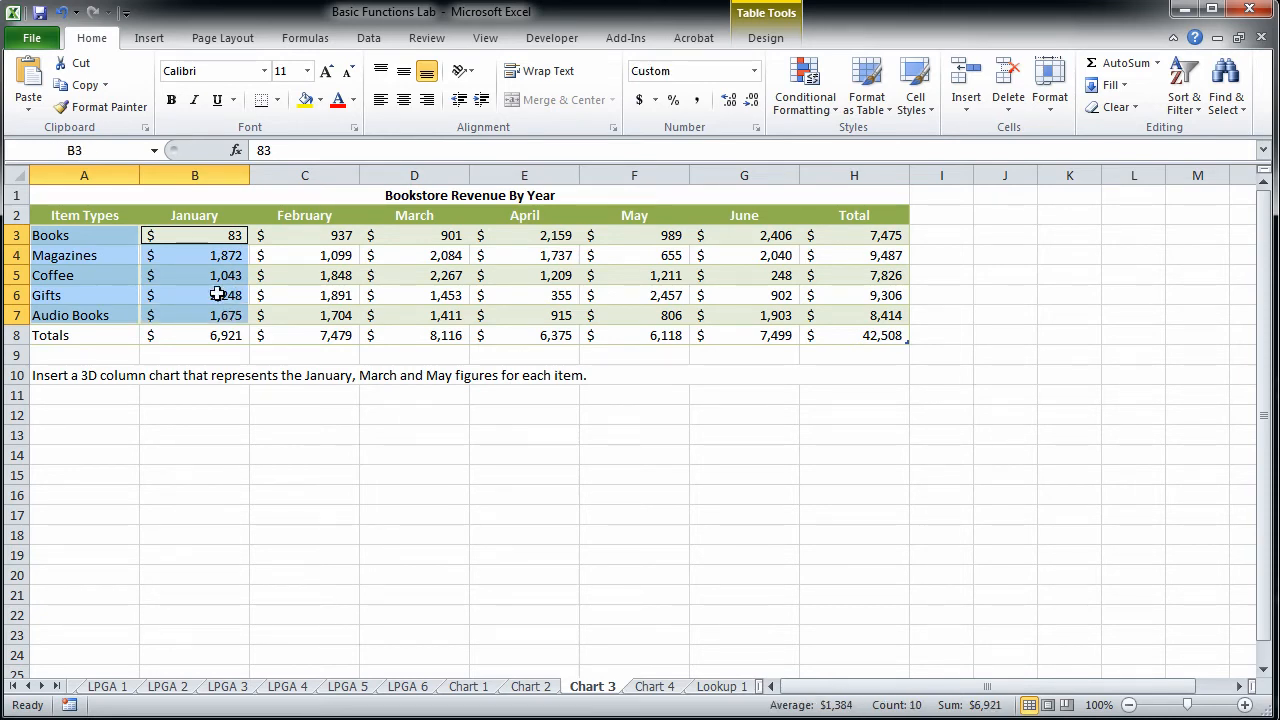
pyautogui.click(178, 455)
# Step: Insert a 3-D clustered column chart of the item names with January, March and May figures, without headers or totals, and move it below row 10
pyautogui.moveTo(90, 234); pyautogui.dragTo(93, 315)
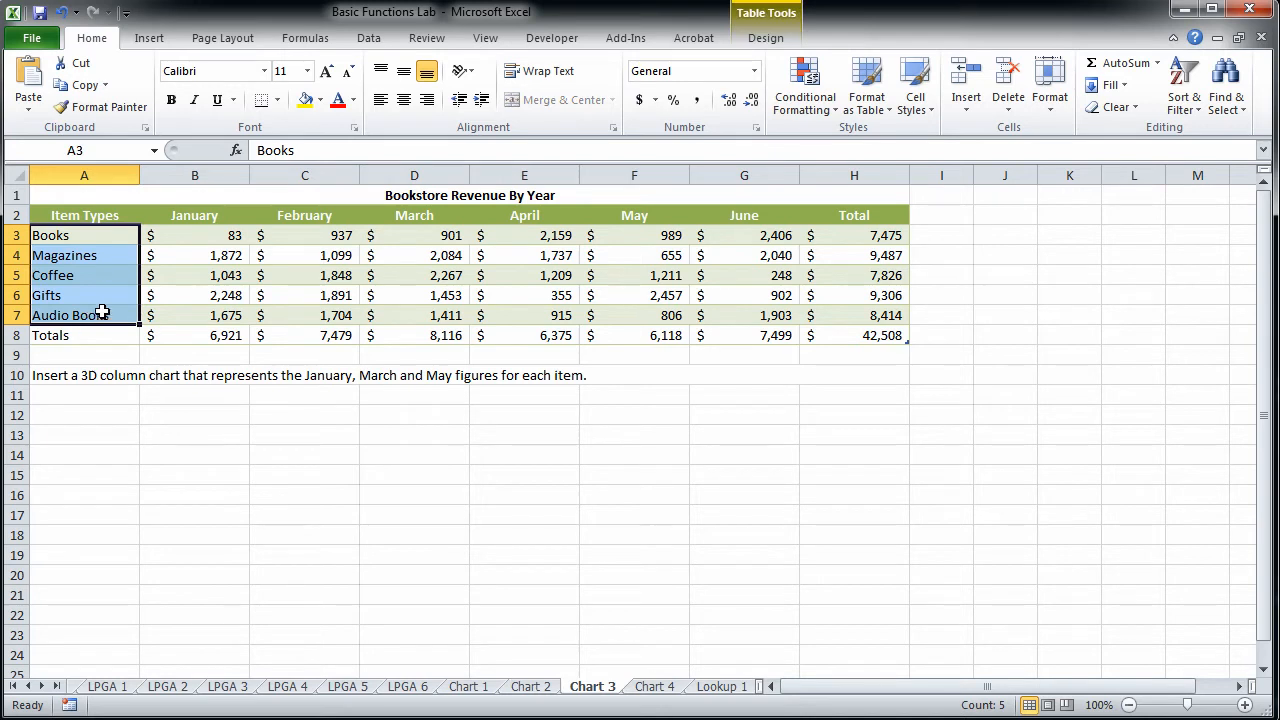
pyautogui.moveTo(232, 236); pyautogui.dragTo(220, 310)
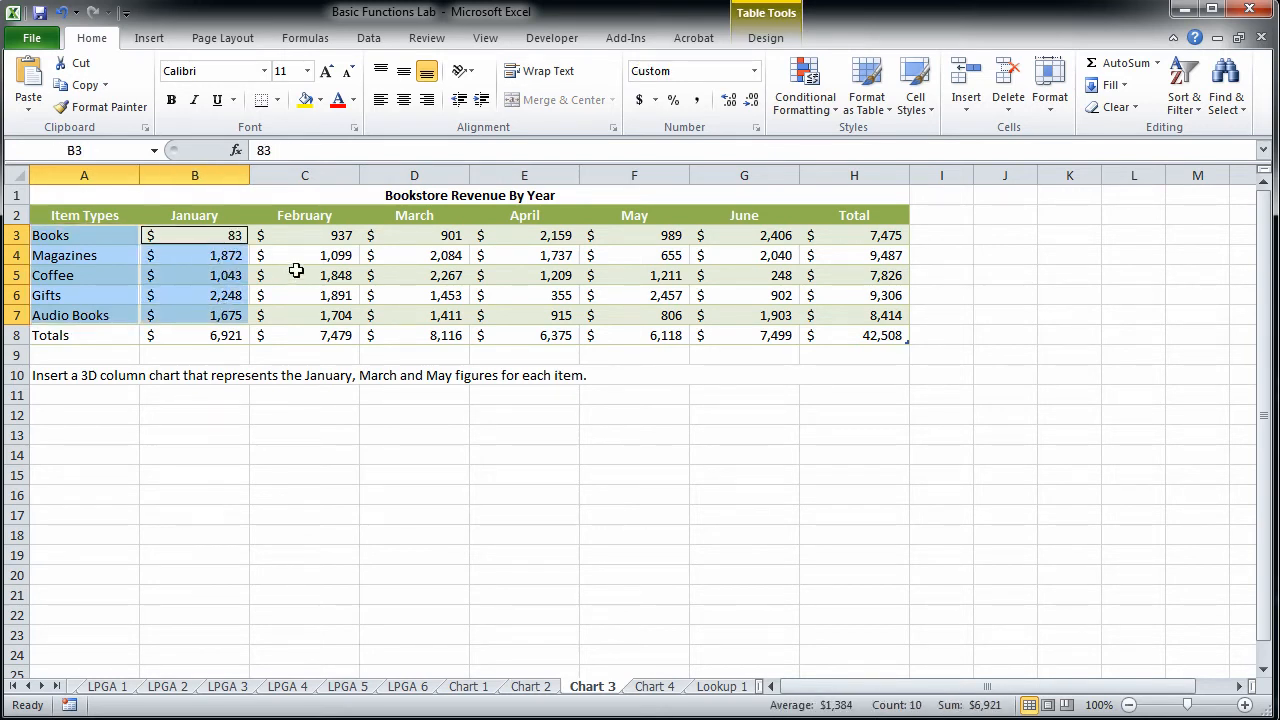
pyautogui.moveTo(417, 233); pyautogui.dragTo(414, 312)
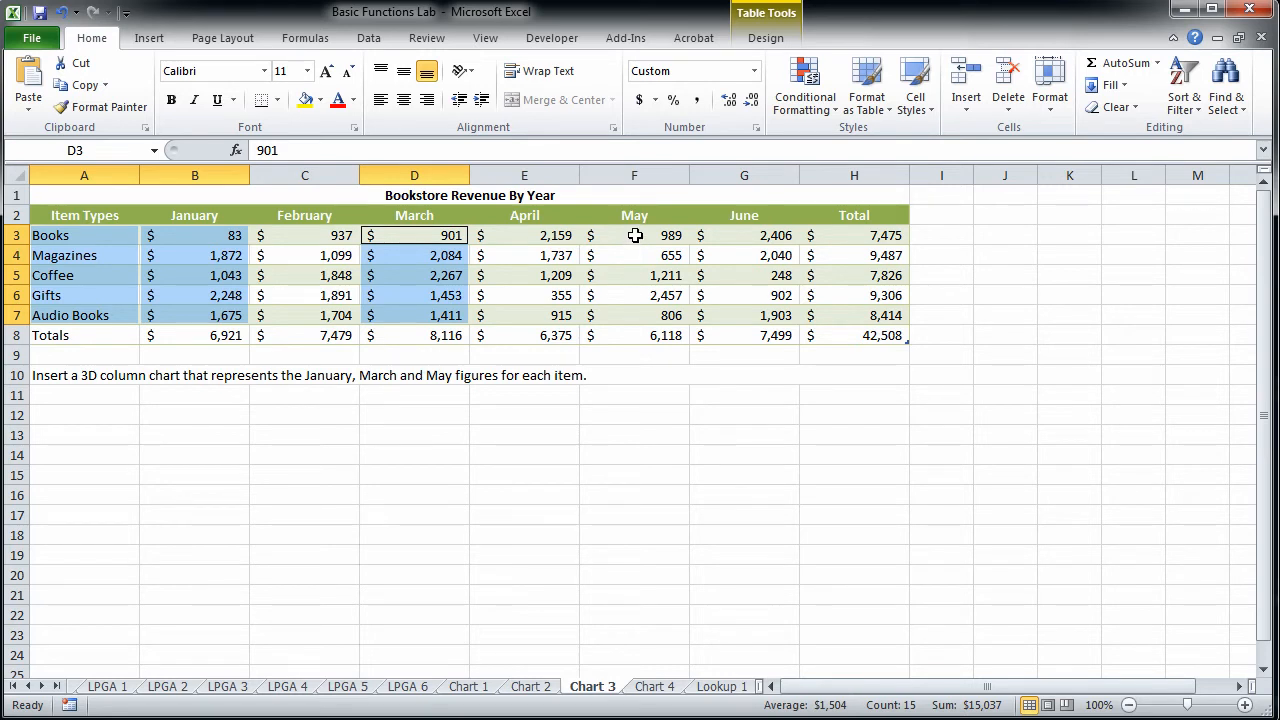
pyautogui.moveTo(634, 235); pyautogui.dragTo(624, 314)
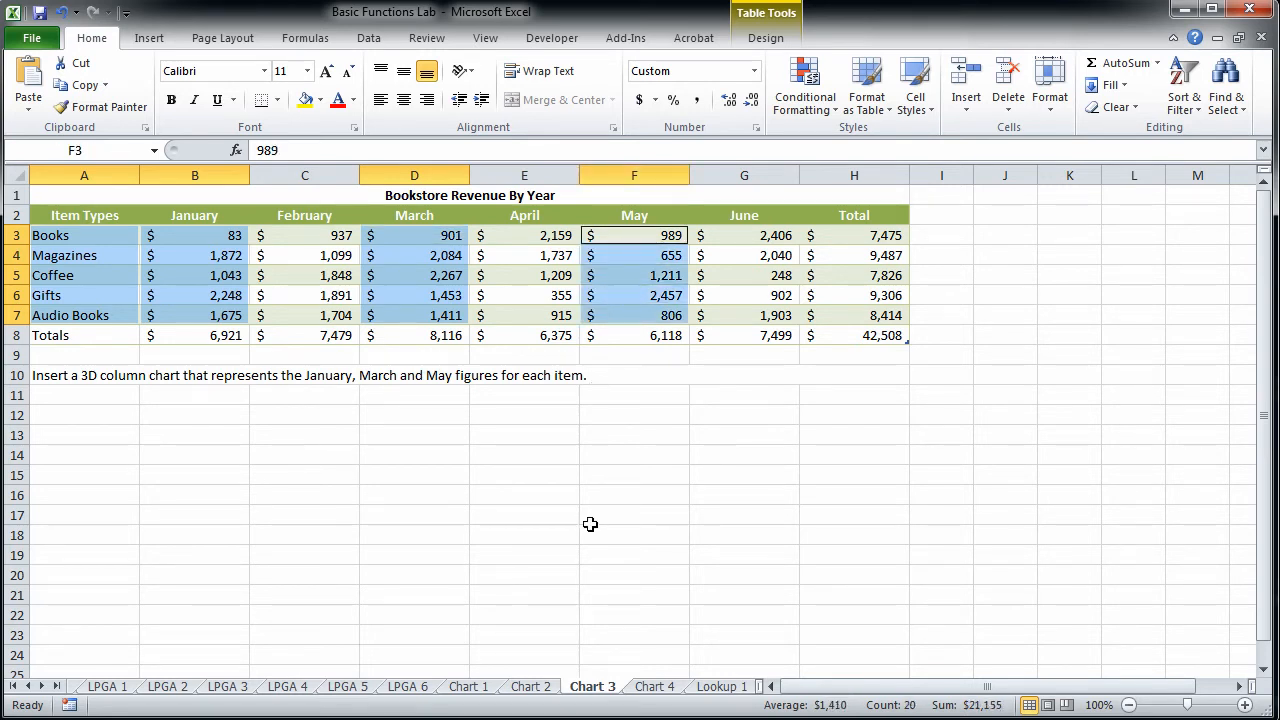
pyautogui.click(152, 38)
pyautogui.click(390, 95)
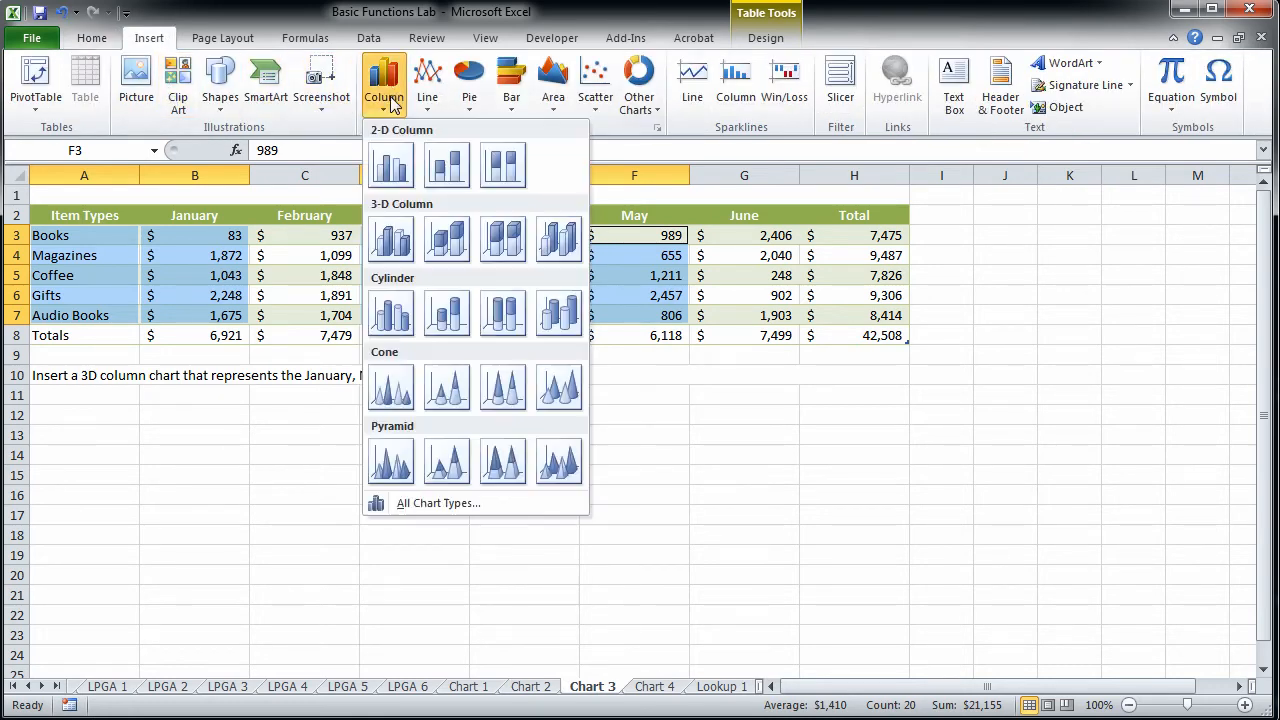
pyautogui.click(392, 240)
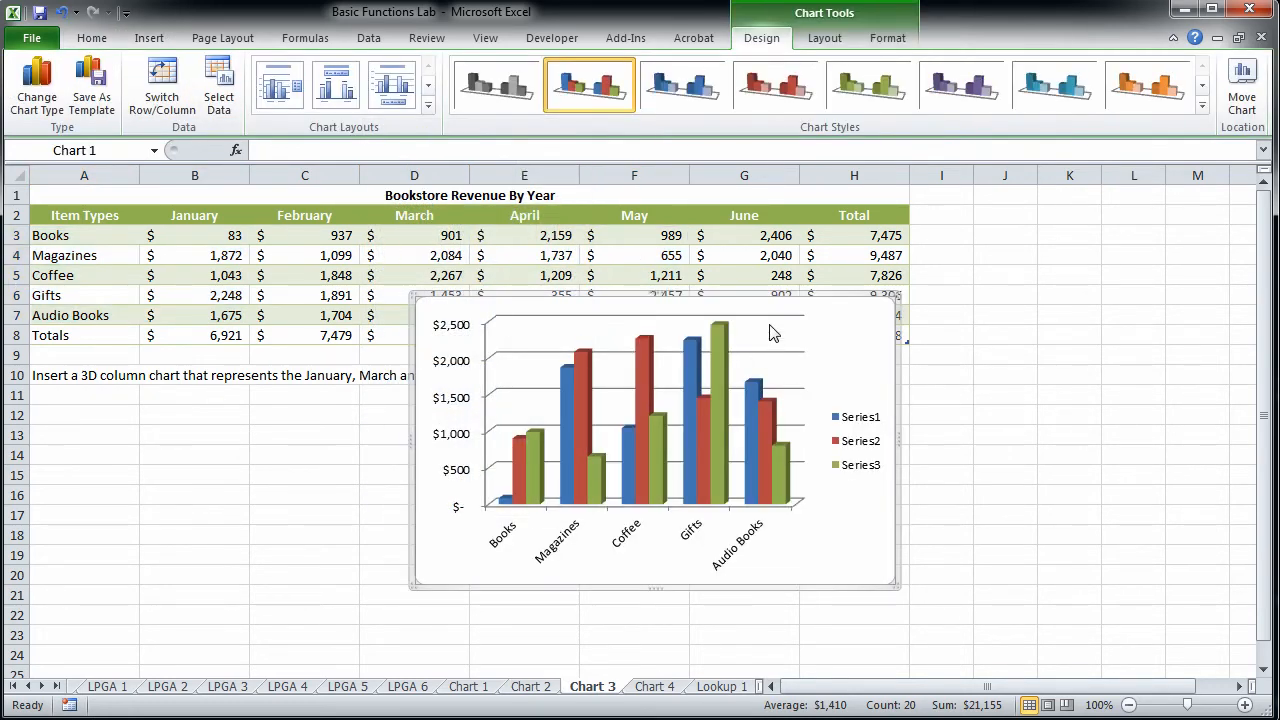
pyautogui.moveTo(715, 298); pyautogui.dragTo(360, 390)
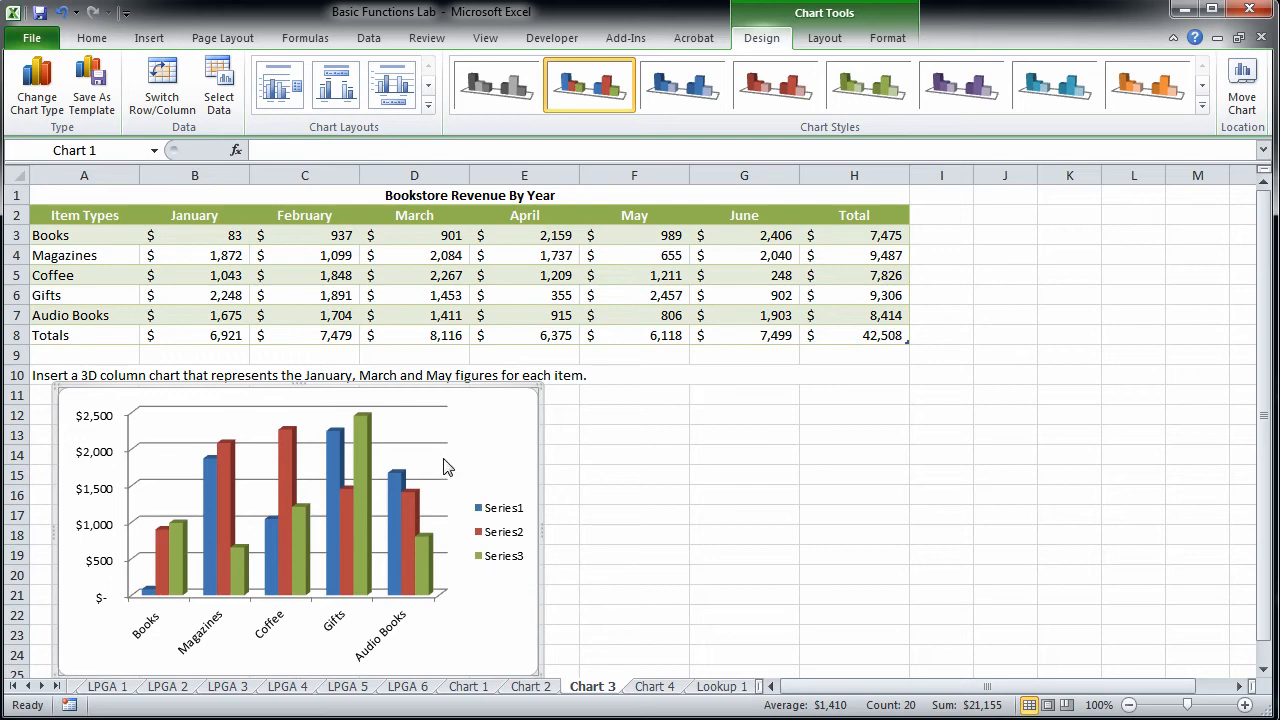
# Step: Insert a second 3-D clustered column chart of the same columns including their row 2 headers, and place it beside the first chart
pyautogui.click(103, 214)
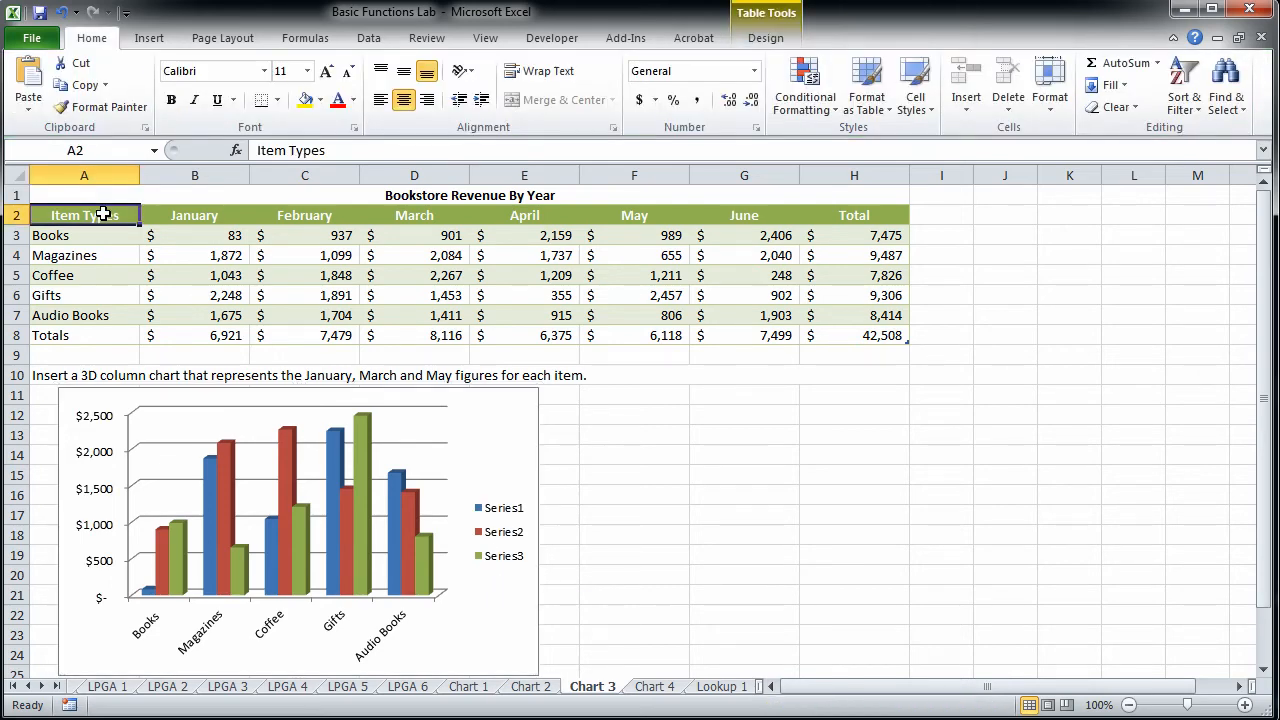
pyautogui.moveTo(103, 214); pyautogui.dragTo(101, 305)
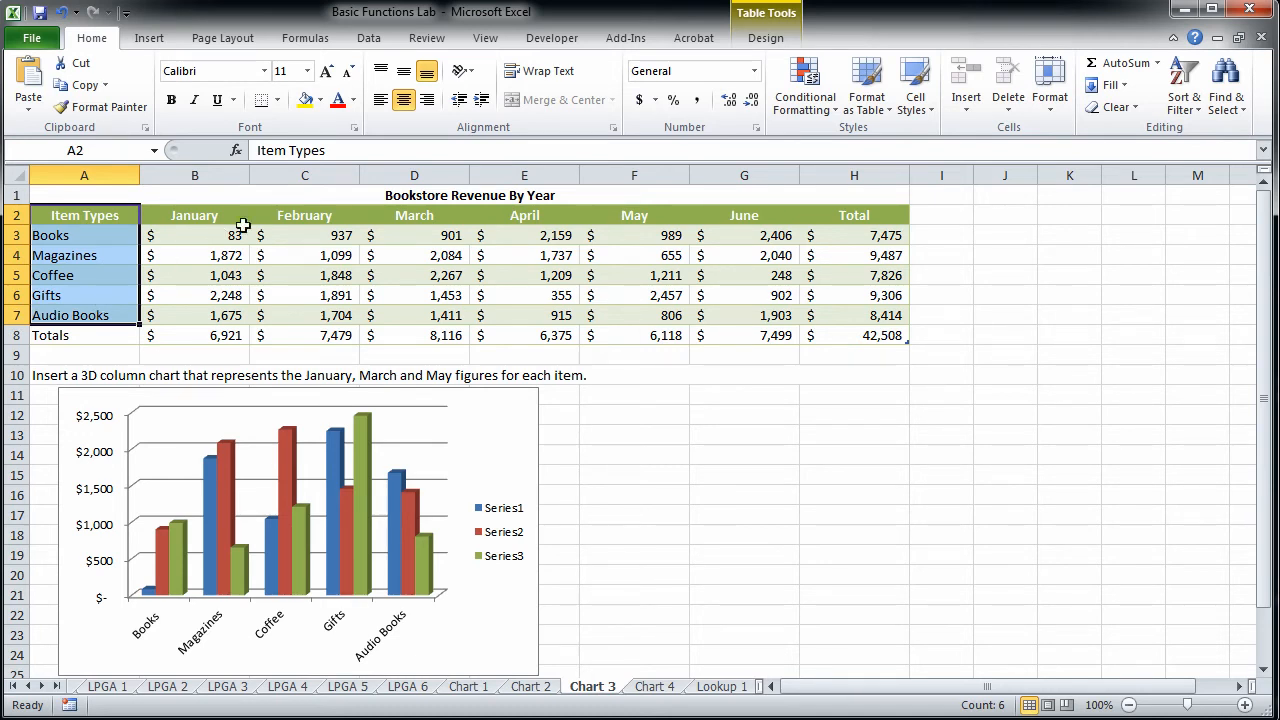
pyautogui.moveTo(226, 220); pyautogui.dragTo(218, 310)
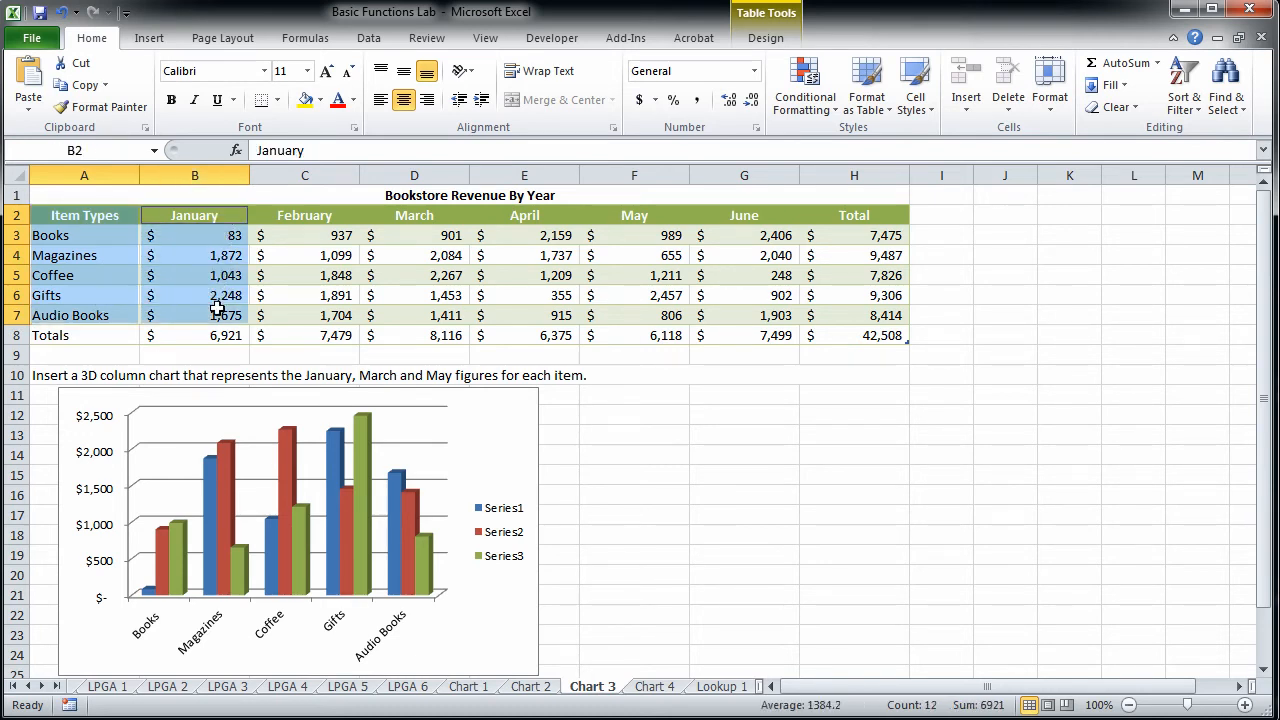
pyautogui.keyDown('ctrl'); pyautogui.click(410, 225); pyautogui.keyUp('ctrl')
pyautogui.moveTo(410, 225); pyautogui.dragTo(408, 312)
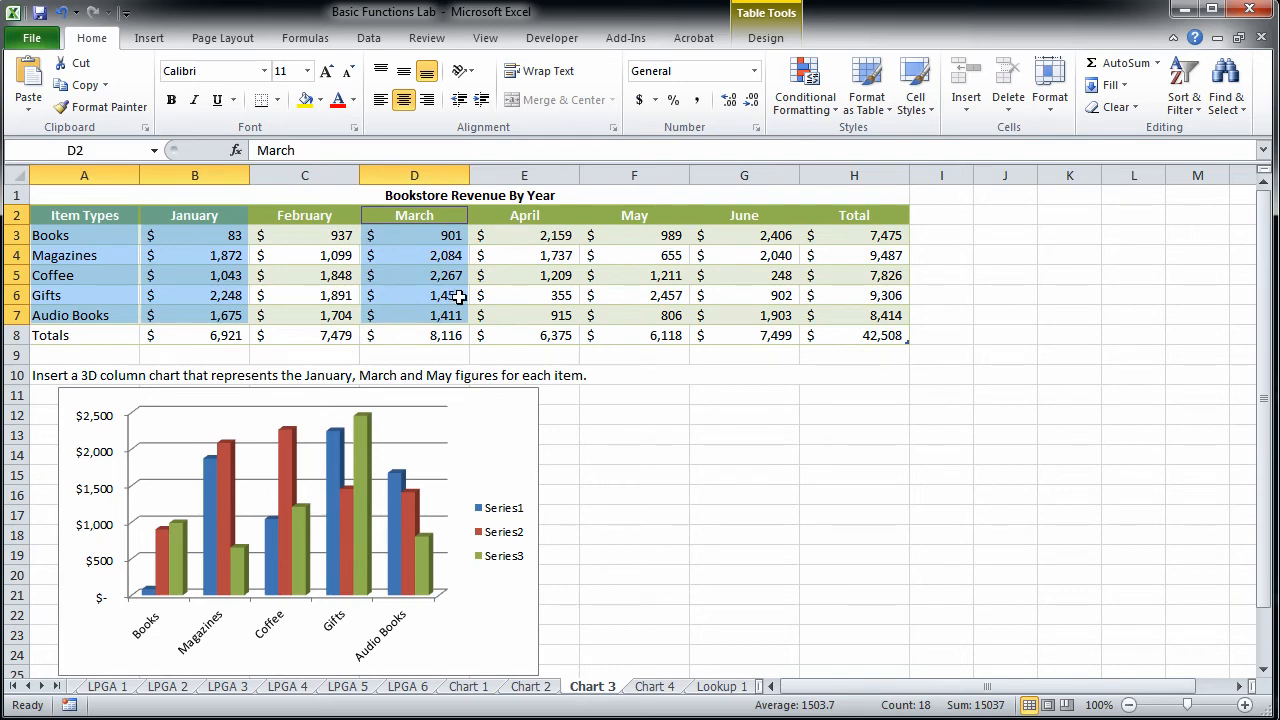
pyautogui.moveTo(663, 217); pyautogui.dragTo(658, 310)
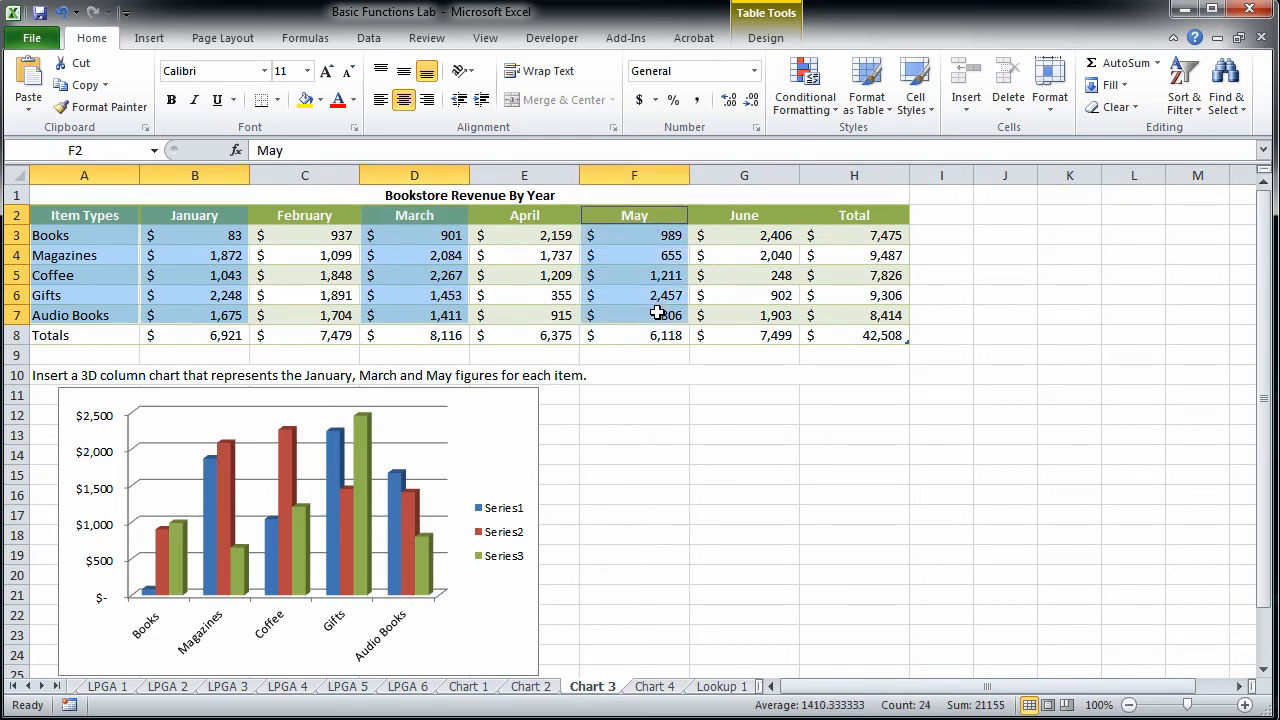
pyautogui.click(145, 38)
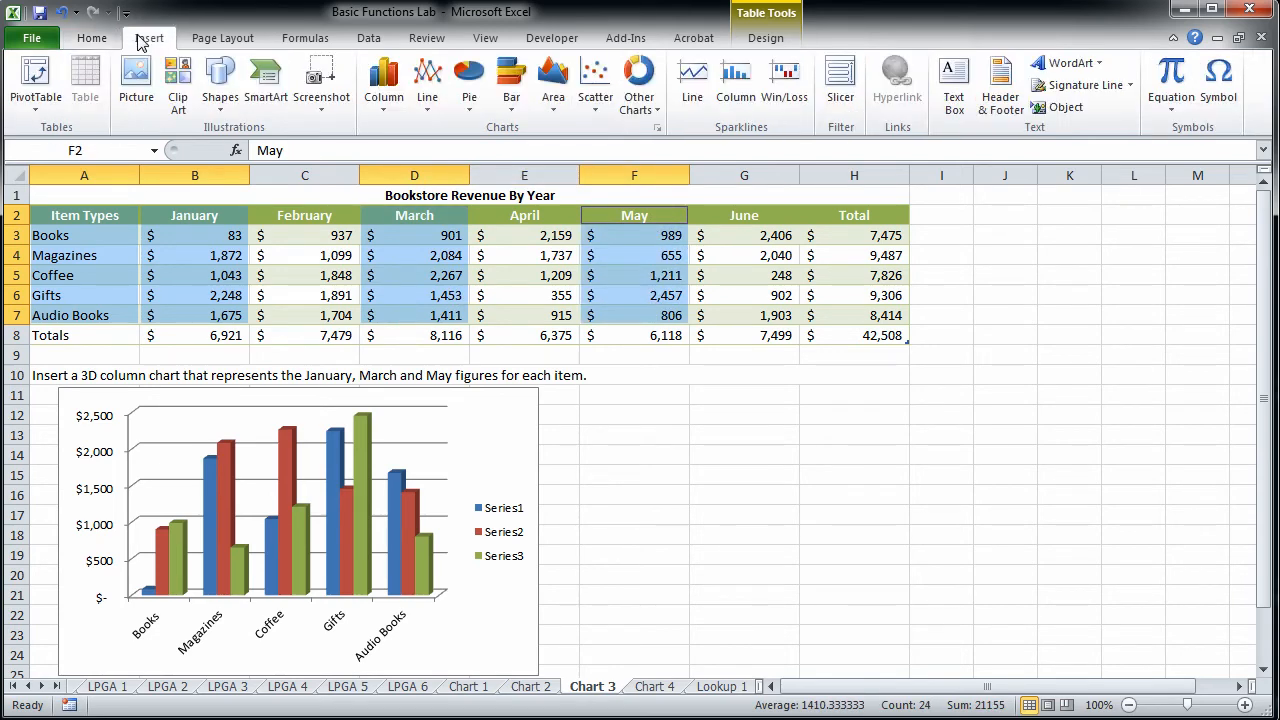
pyautogui.click(386, 100)
pyautogui.click(390, 240)
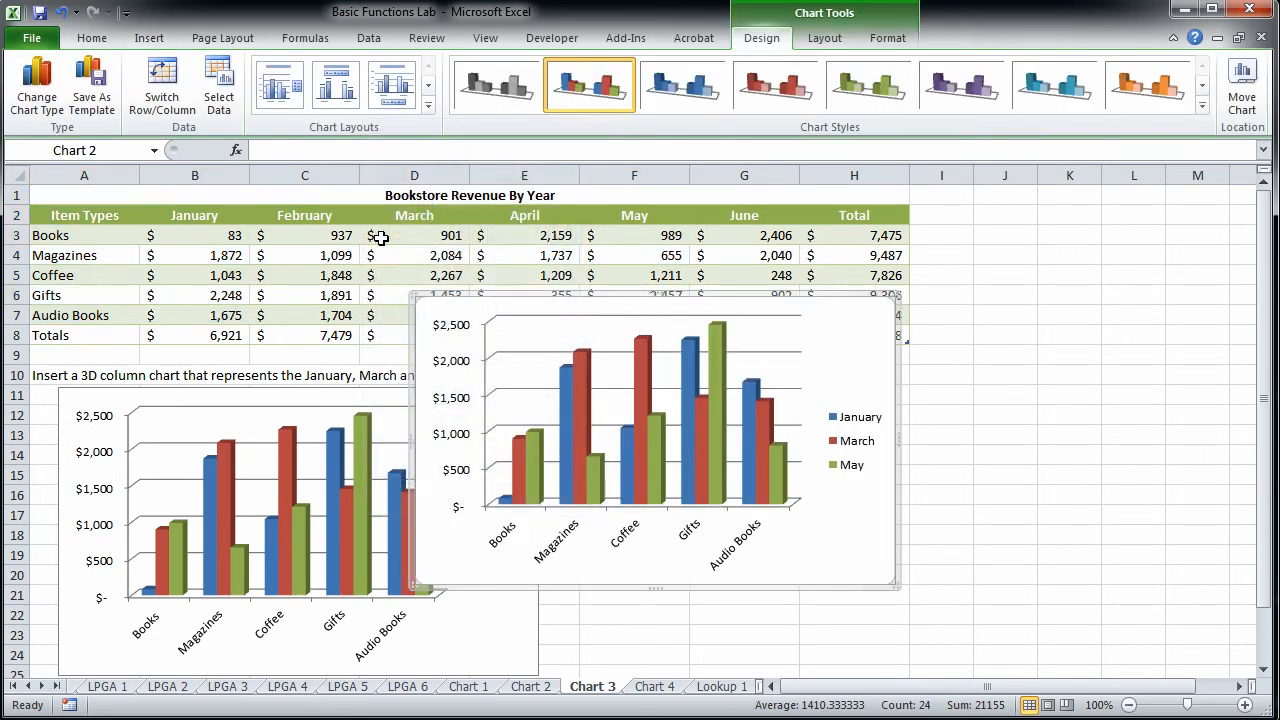
pyautogui.moveTo(576, 298); pyautogui.dragTo(784, 377)
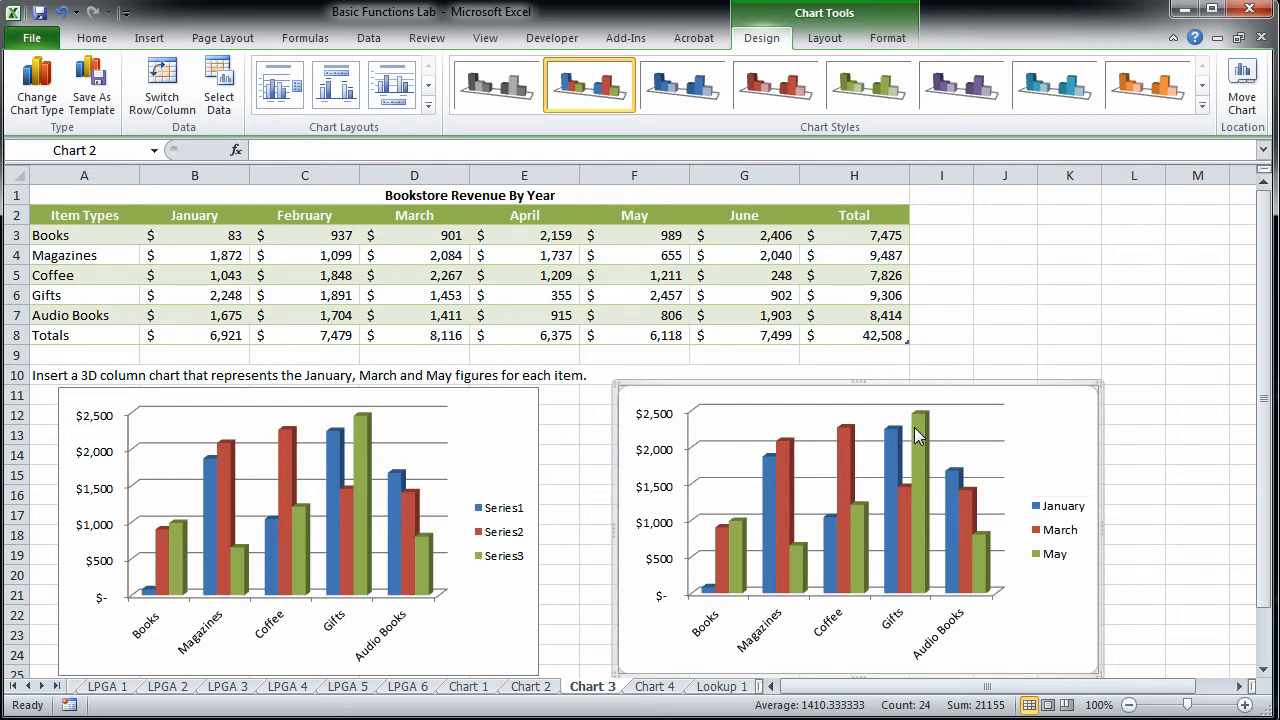
# Step: Open the Chart 4 sheet and correct the header in C2 to "Player Last"
pyautogui.moveTo(927, 433)
pyautogui.click(656, 687)
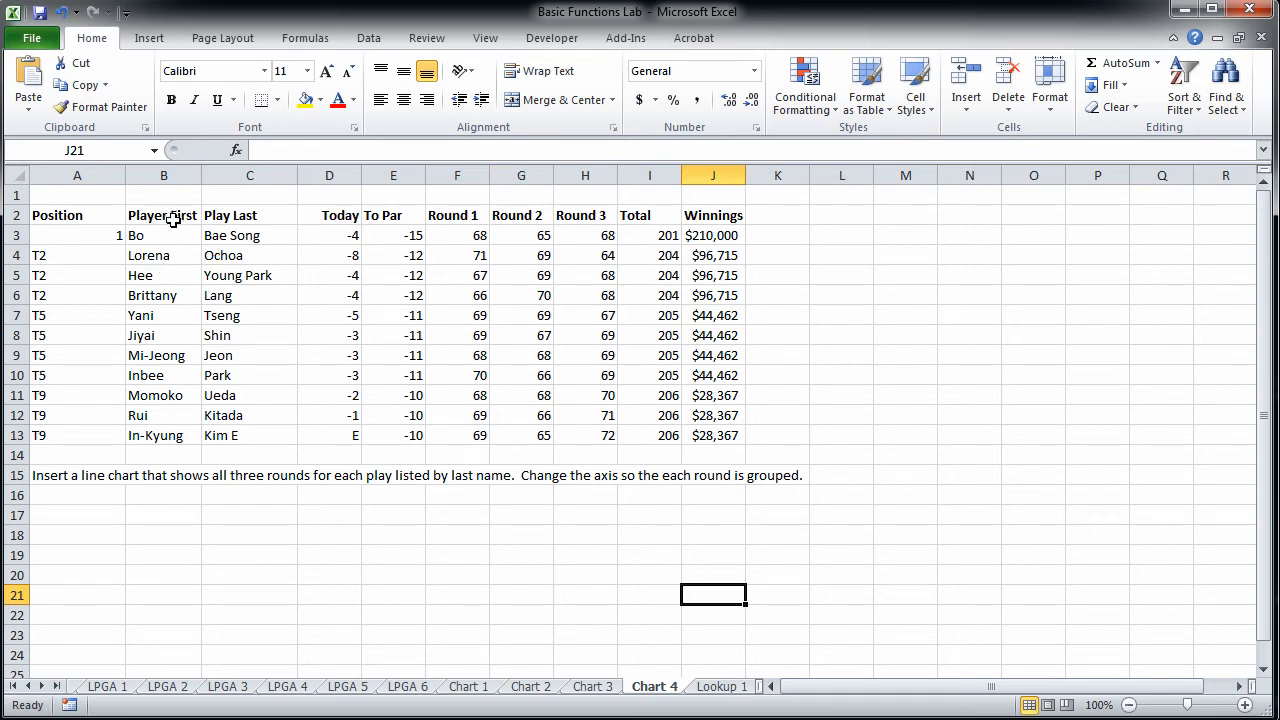
pyautogui.click(264, 216)
pyautogui.doubleClick(229, 216)
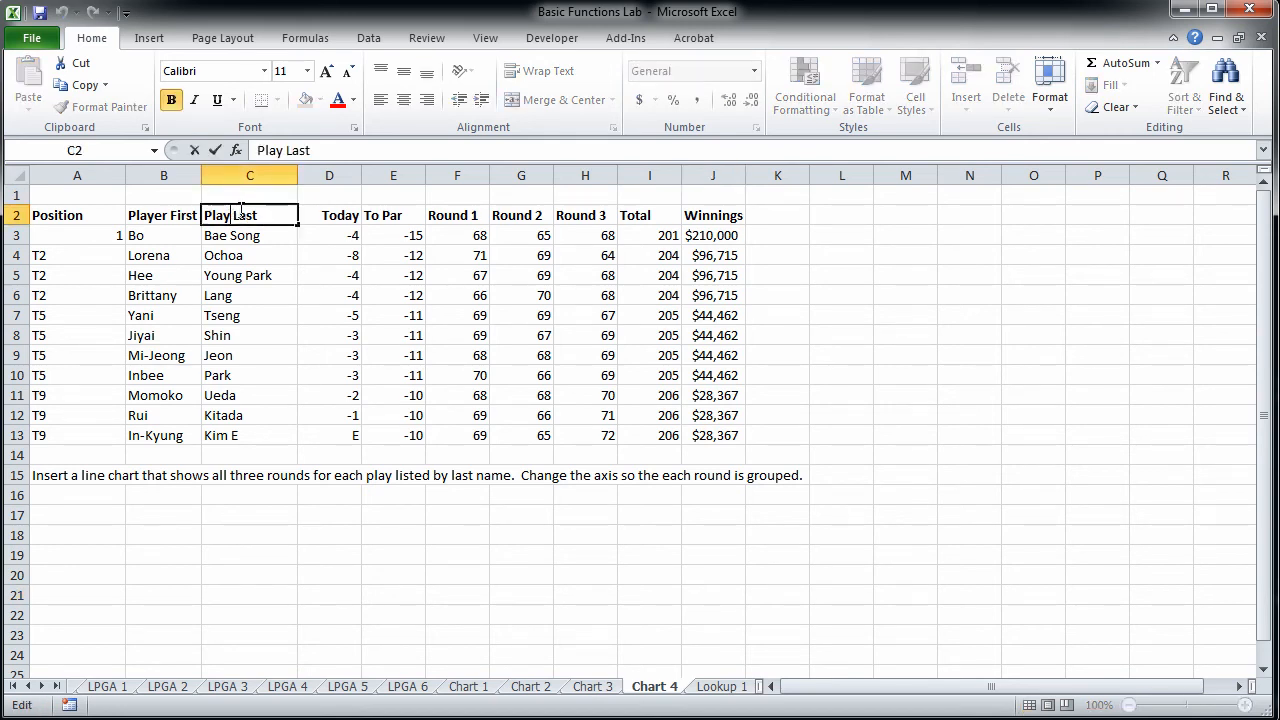
pyautogui.write('er')
pyautogui.click(286, 490)
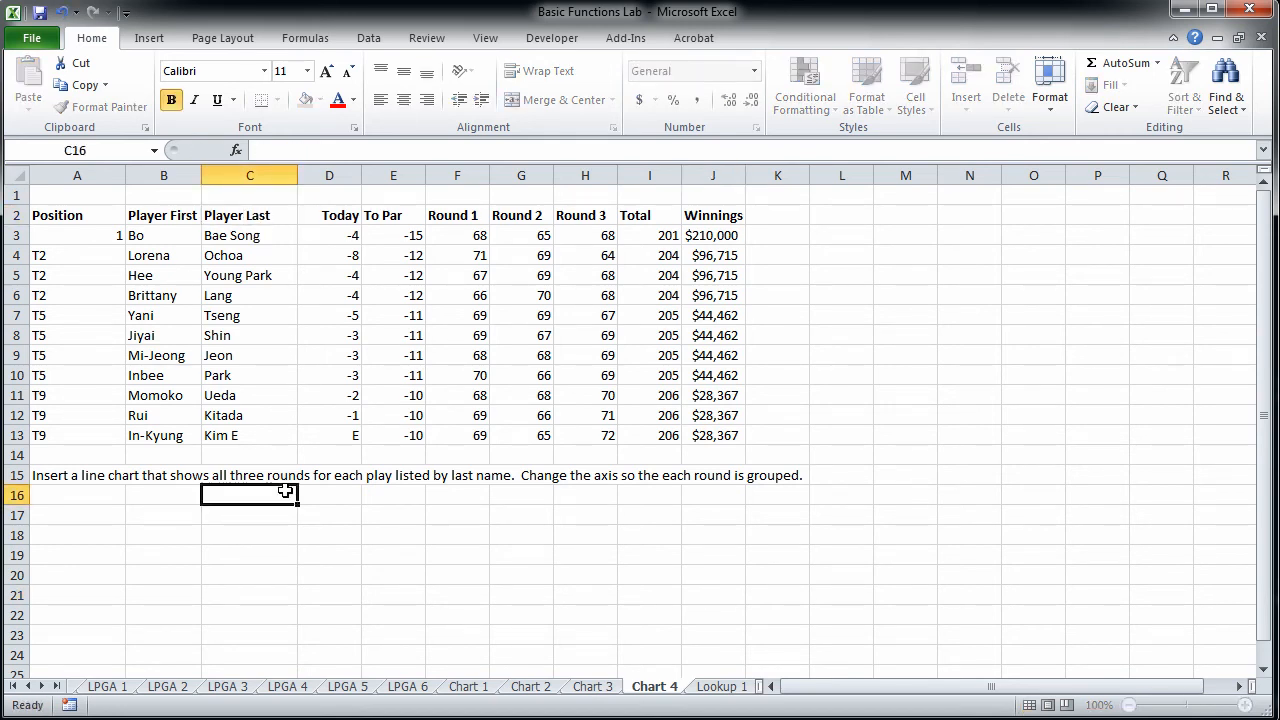
# Step: Correct the word "play" to "player" in the row 15 instruction text
pyautogui.click(393, 478)
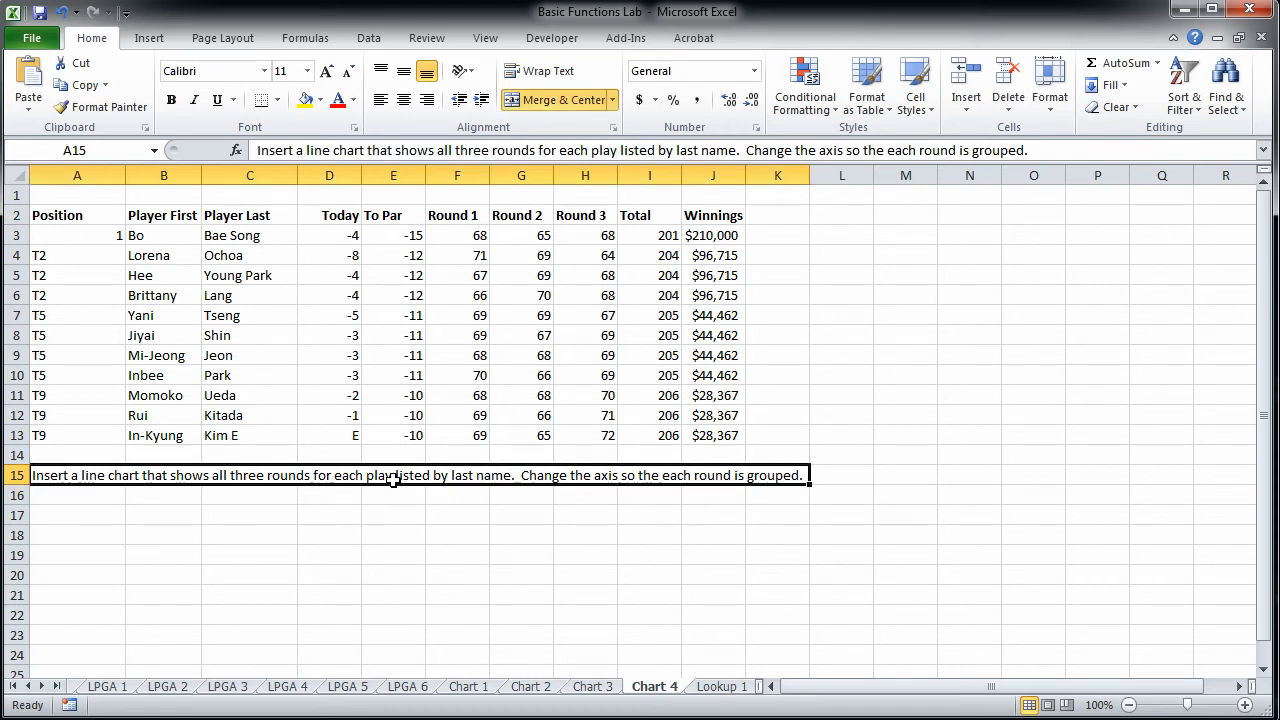
pyautogui.doubleClick(359, 477)
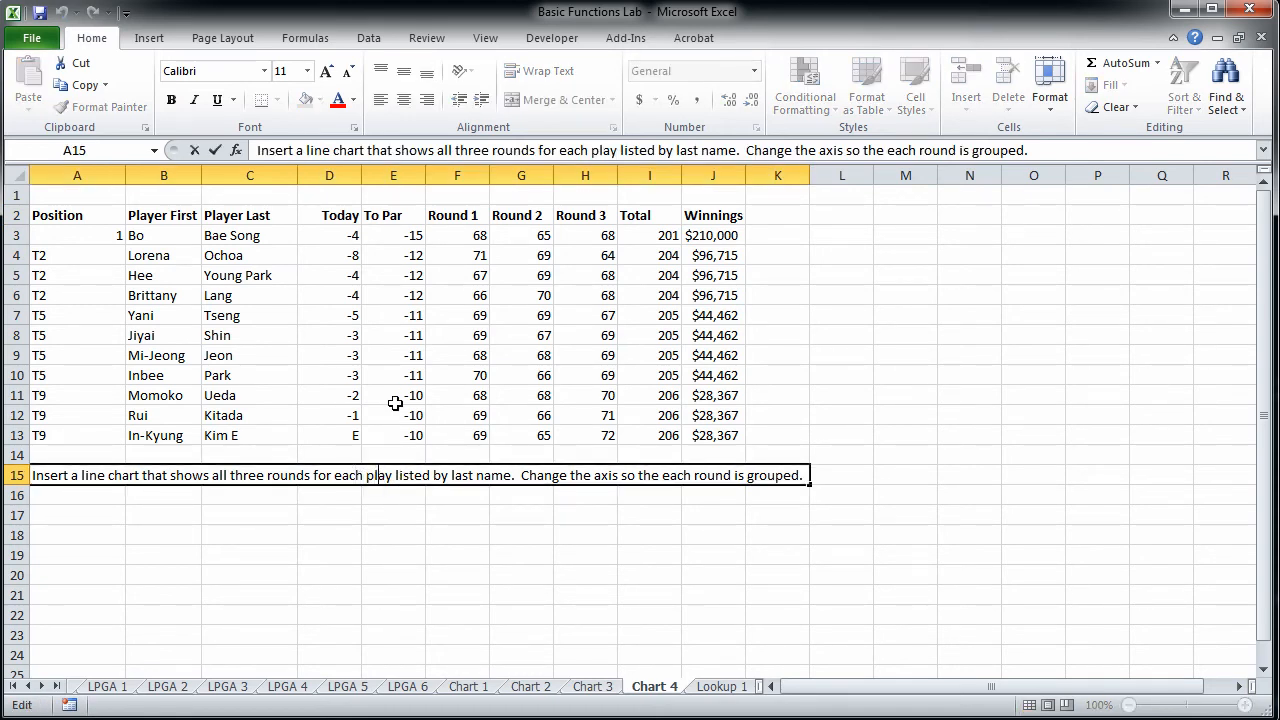
pyautogui.write('er')
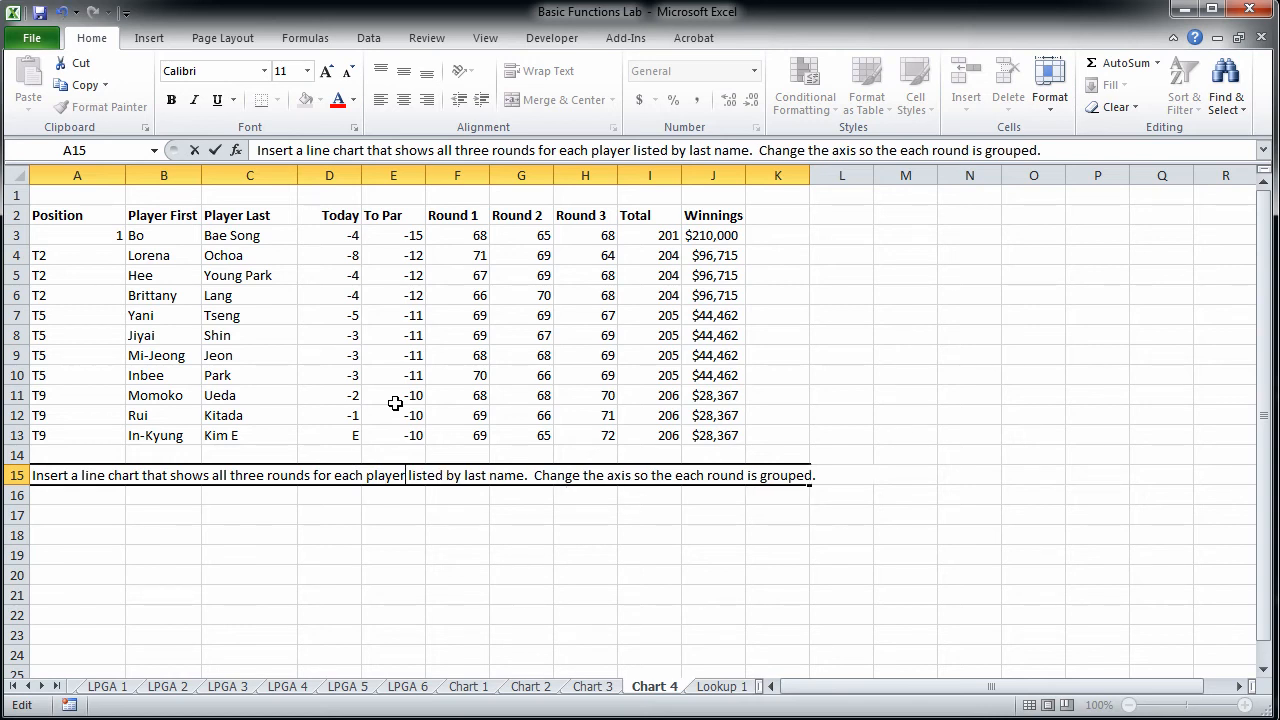
pyautogui.click(352, 598)
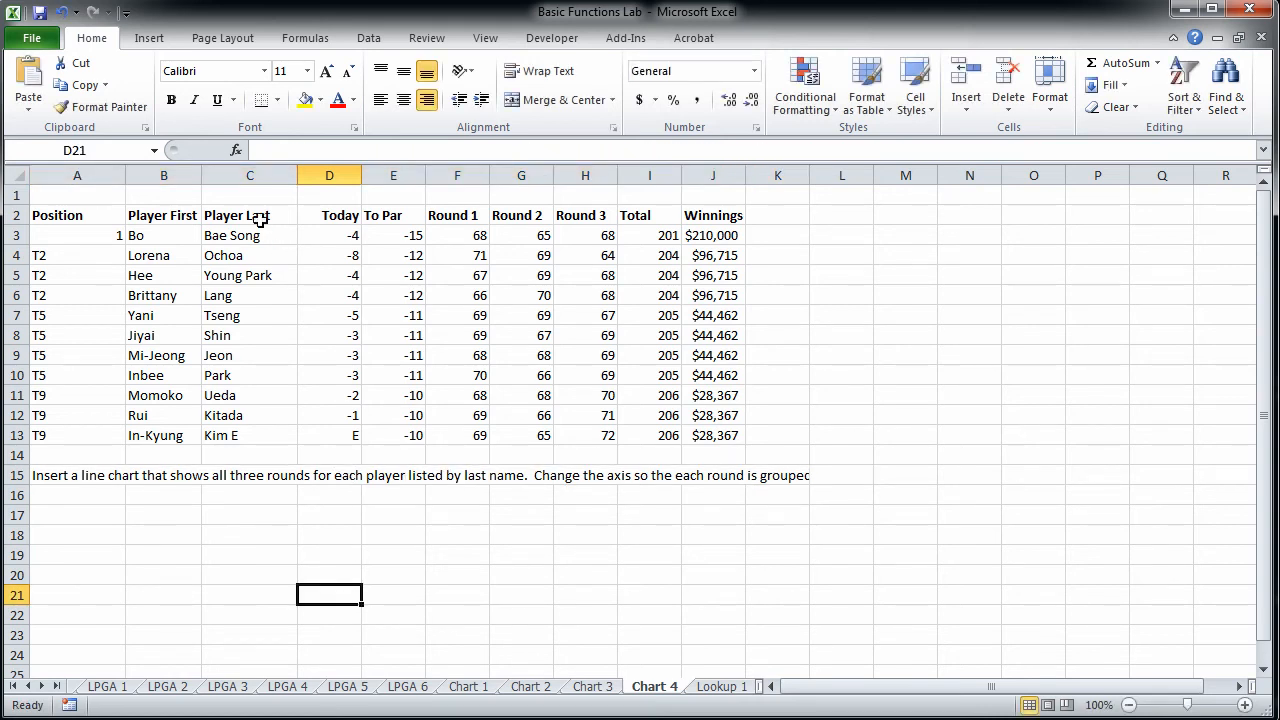
# Step: Insert a 2-D line chart of the Player Last and Round 1 to Round 3 columns, rows 2 to 13, and move it slightly down
pyautogui.moveTo(259, 221); pyautogui.dragTo(267, 445)
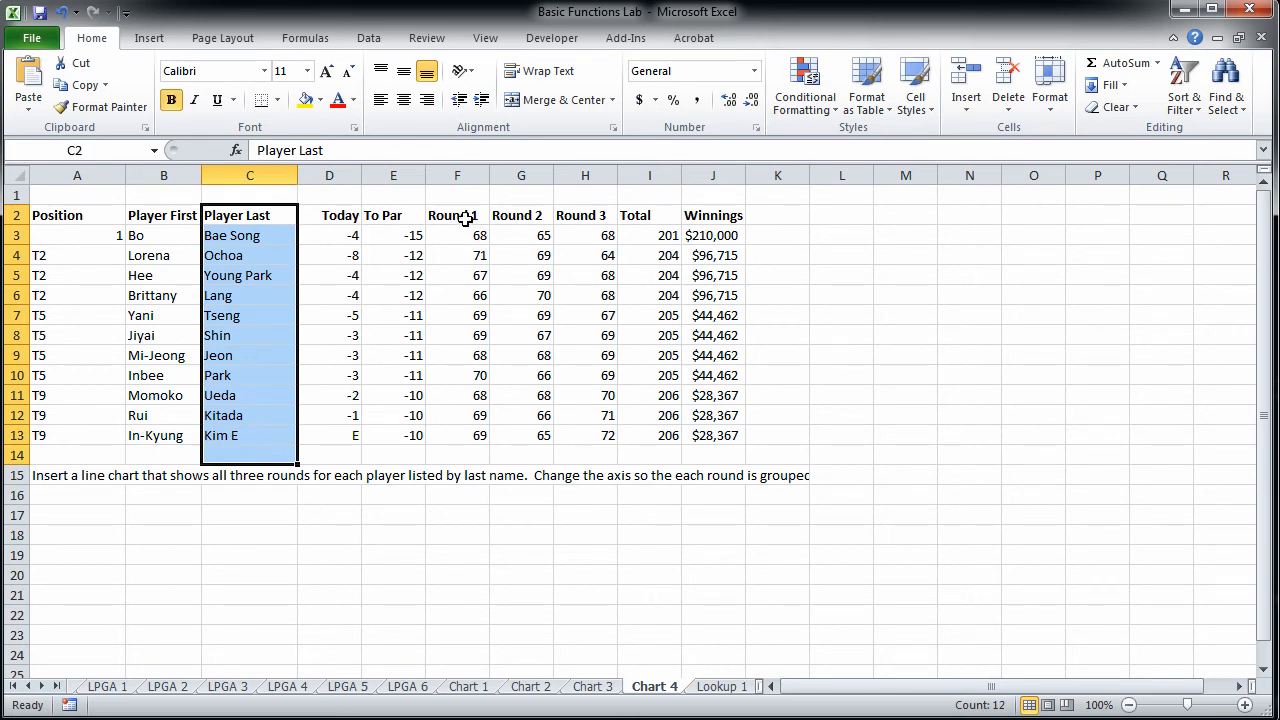
pyautogui.moveTo(466, 219); pyautogui.dragTo(597, 438)
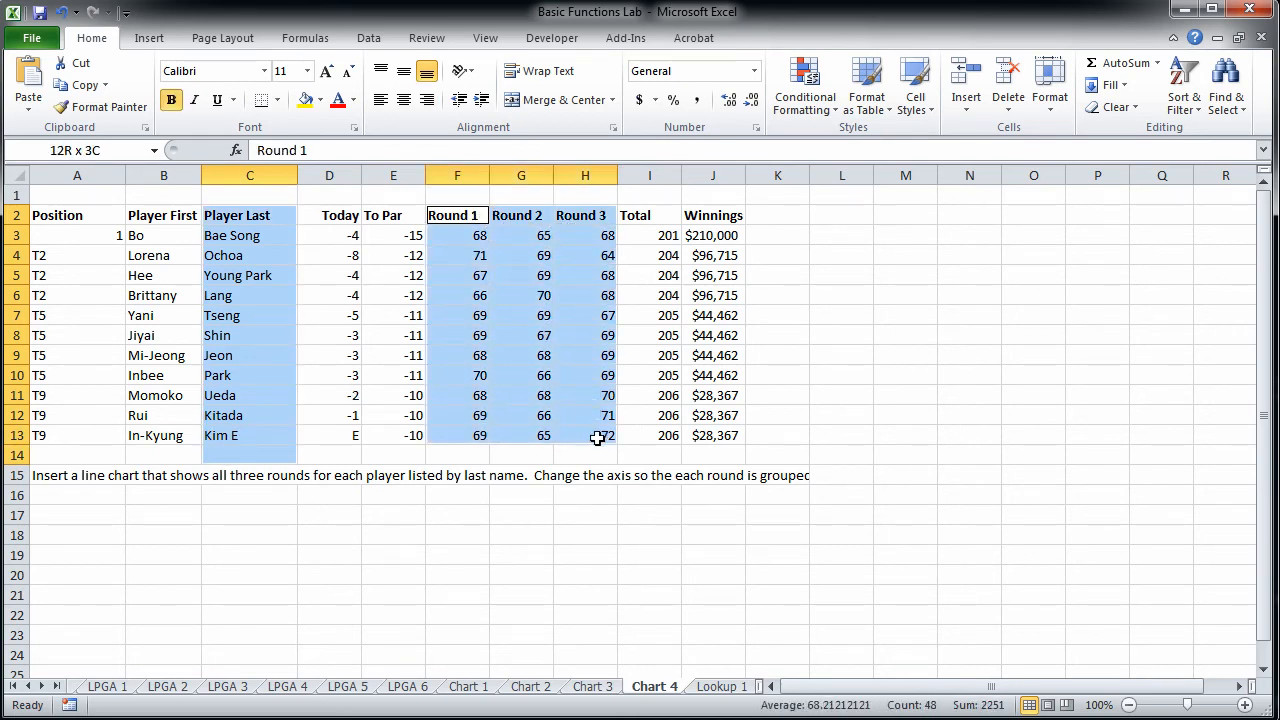
pyautogui.click(240, 219)
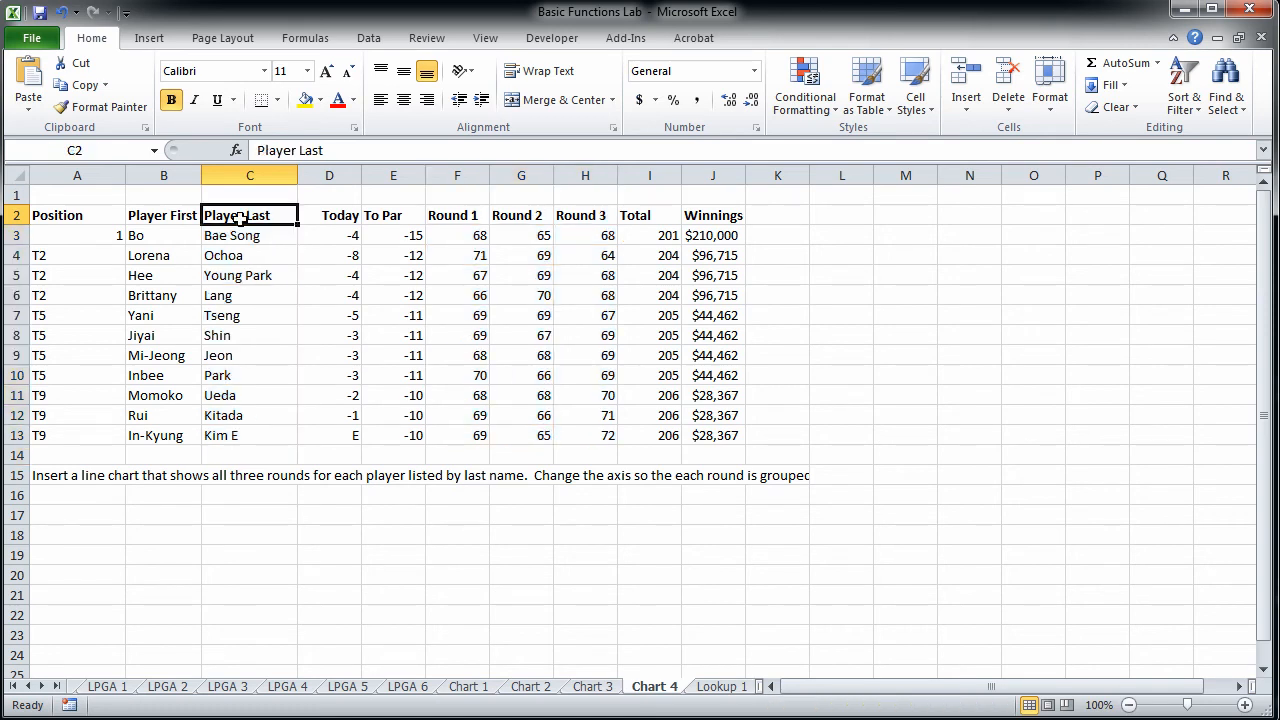
pyautogui.moveTo(240, 219); pyautogui.dragTo(258, 435)
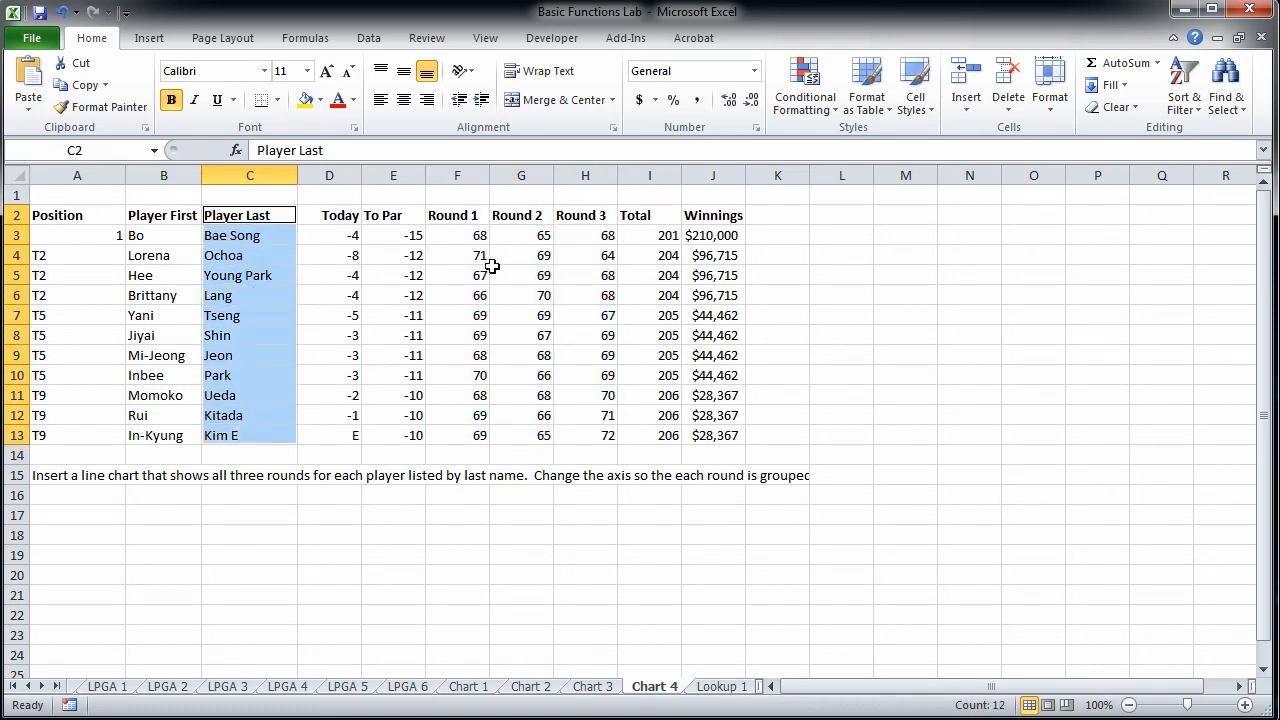
pyautogui.moveTo(456, 215); pyautogui.dragTo(590, 437)
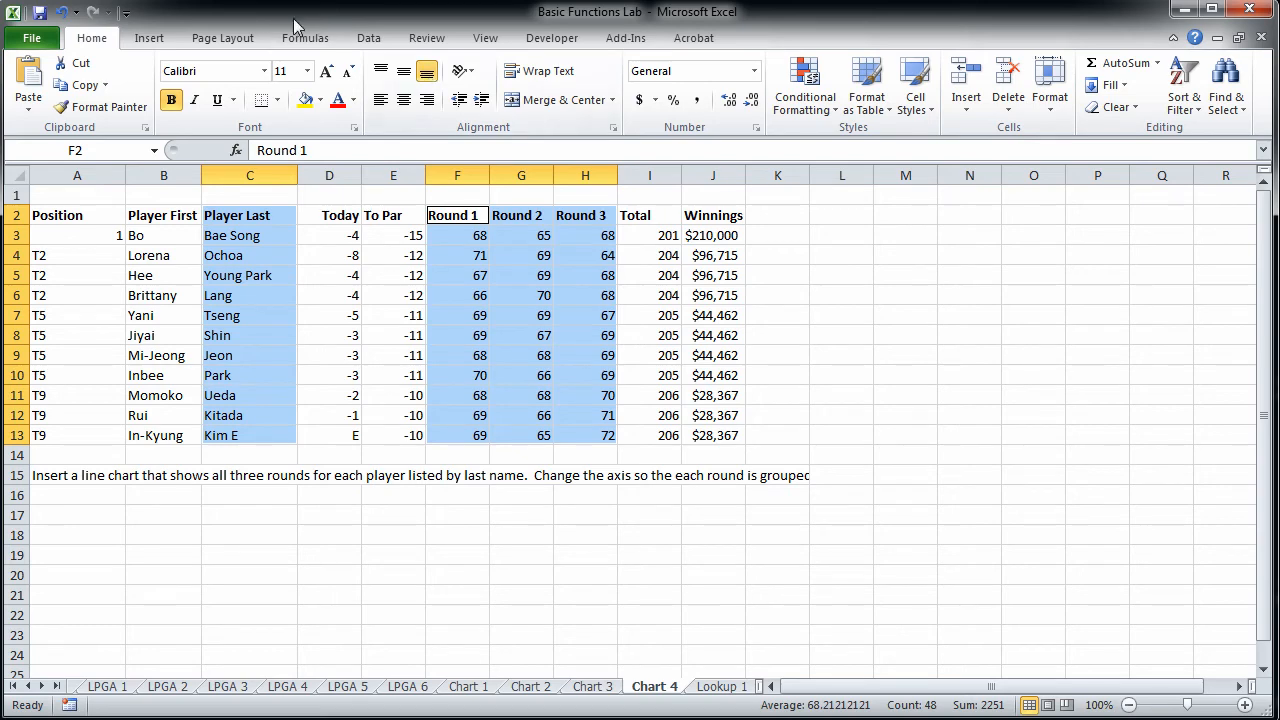
pyautogui.click(148, 40)
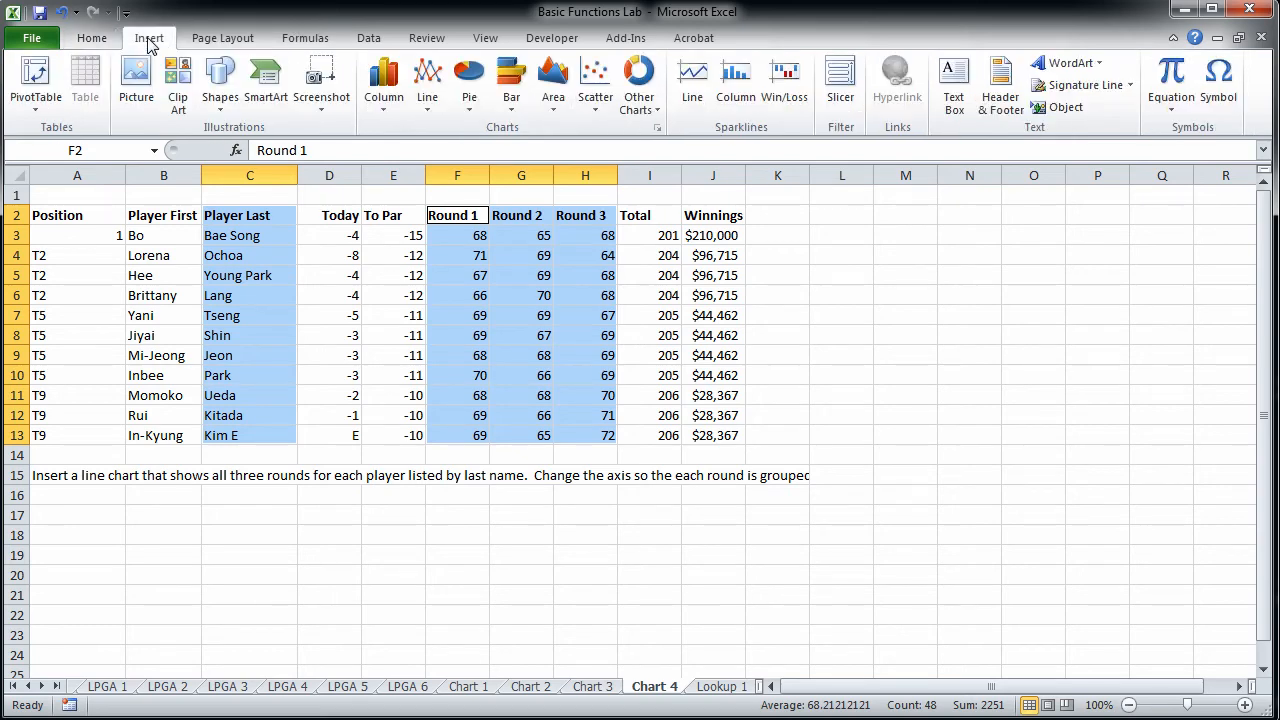
pyautogui.click(432, 108)
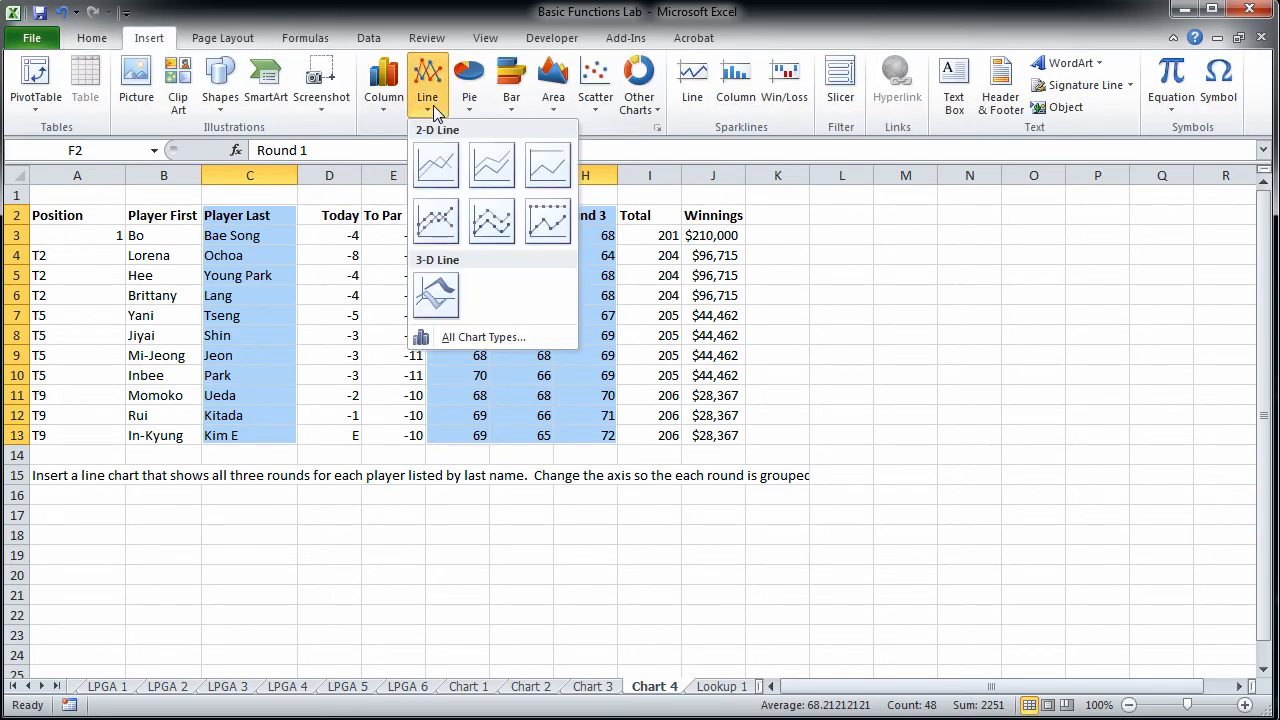
pyautogui.click(437, 177)
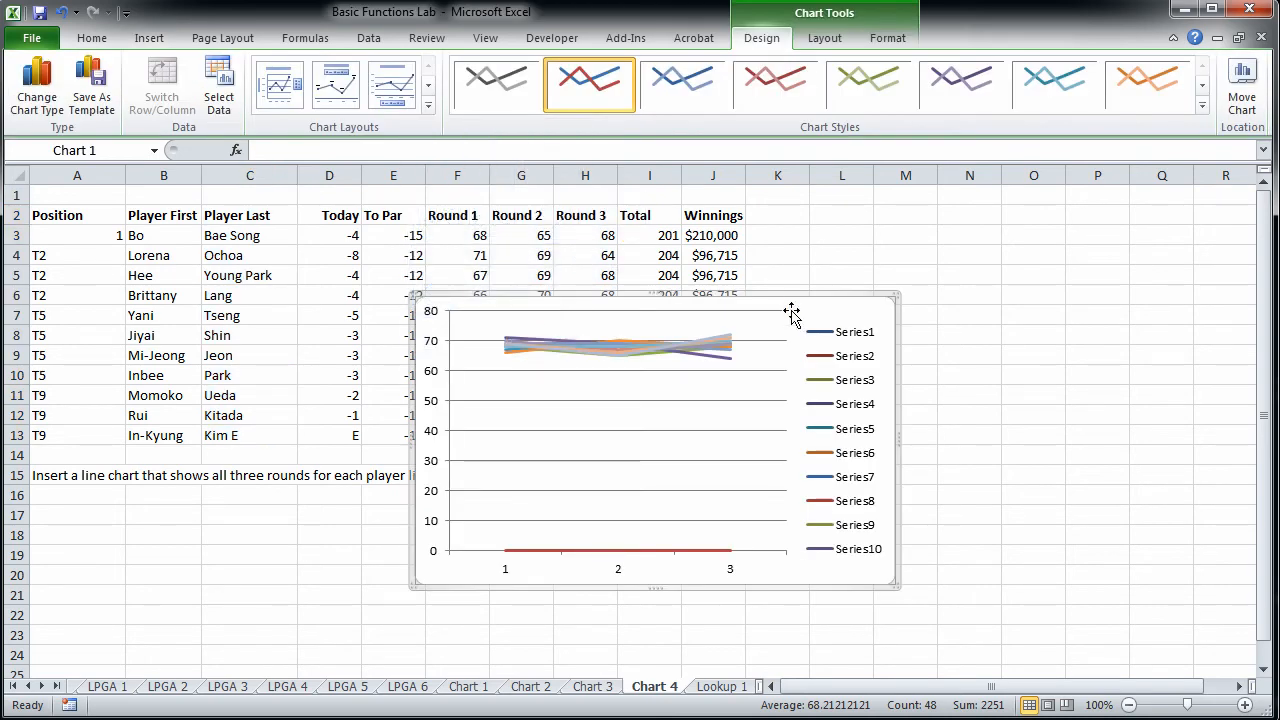
pyautogui.moveTo(791, 298); pyautogui.dragTo(786, 351)
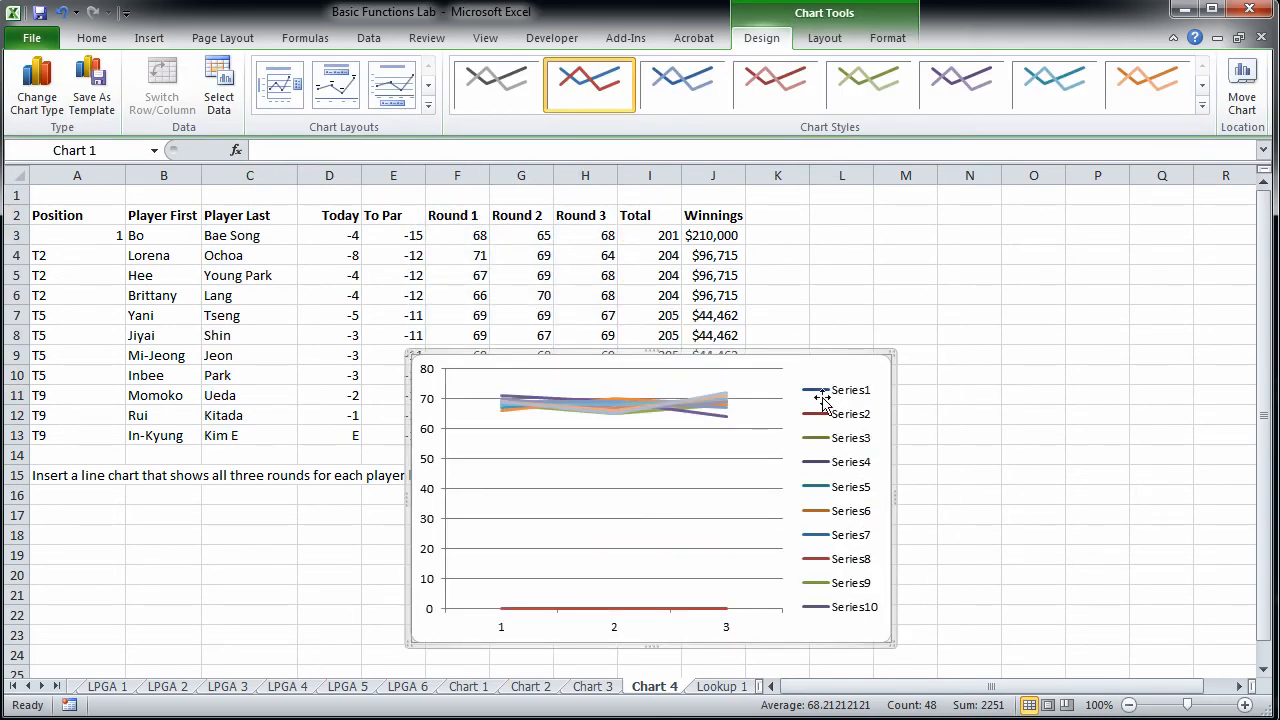
pyautogui.click(826, 567)
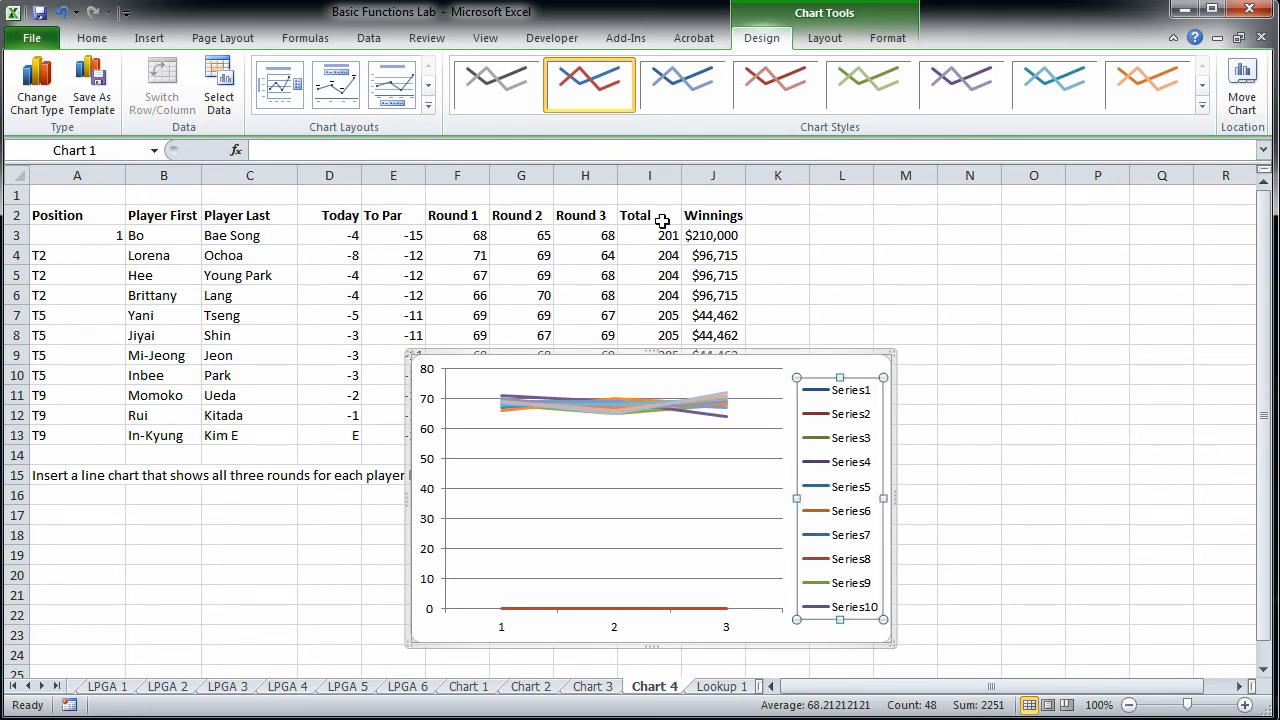
pyautogui.click(825, 44)
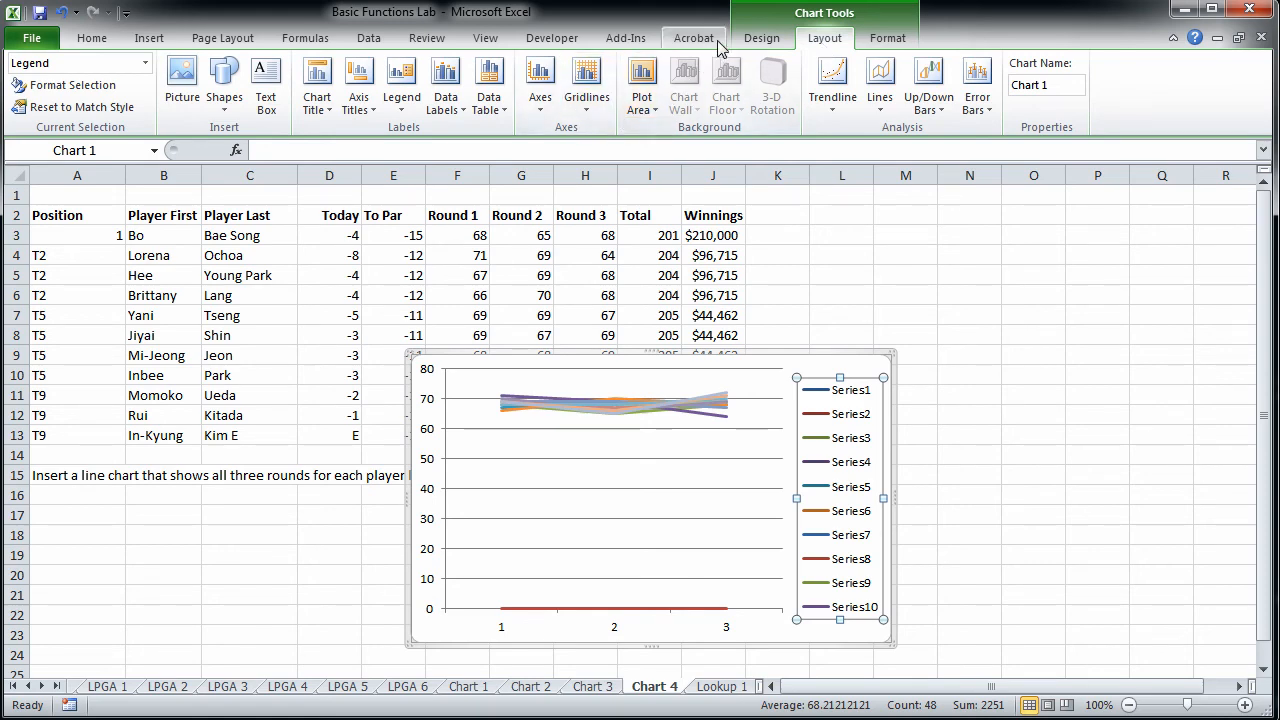
pyautogui.click(889, 42)
pyautogui.click(760, 42)
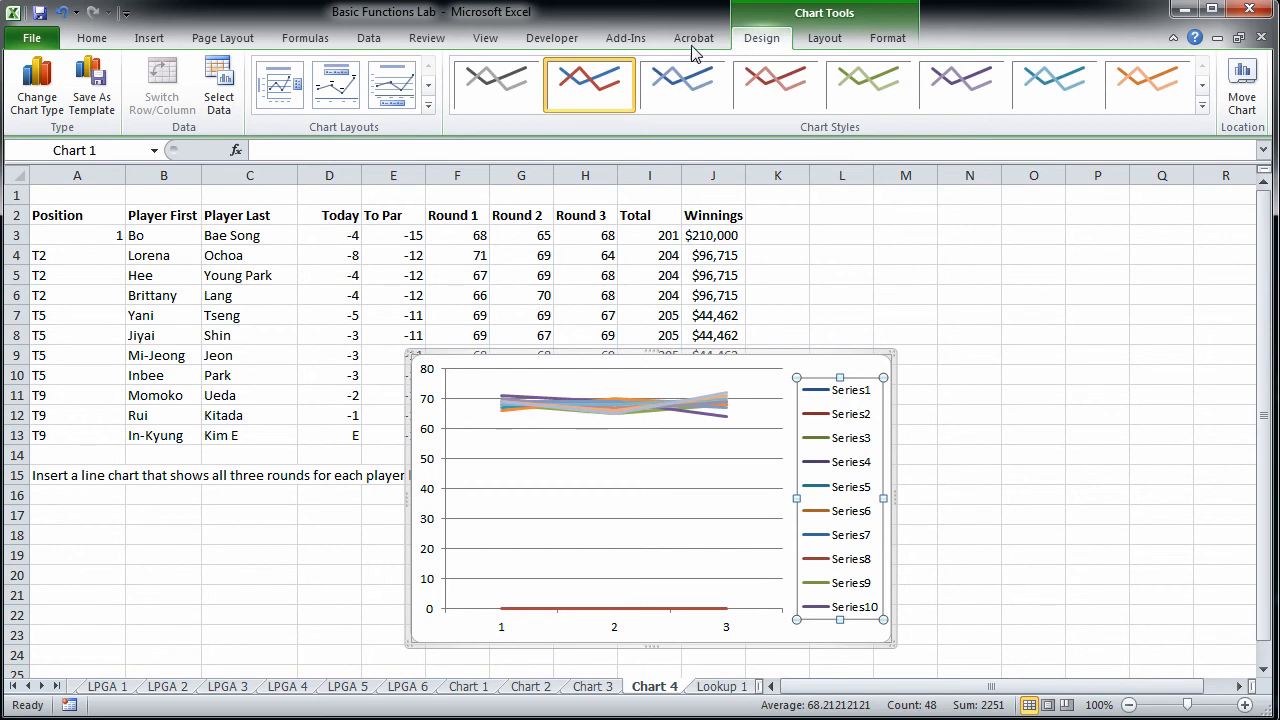
pyautogui.click(831, 48)
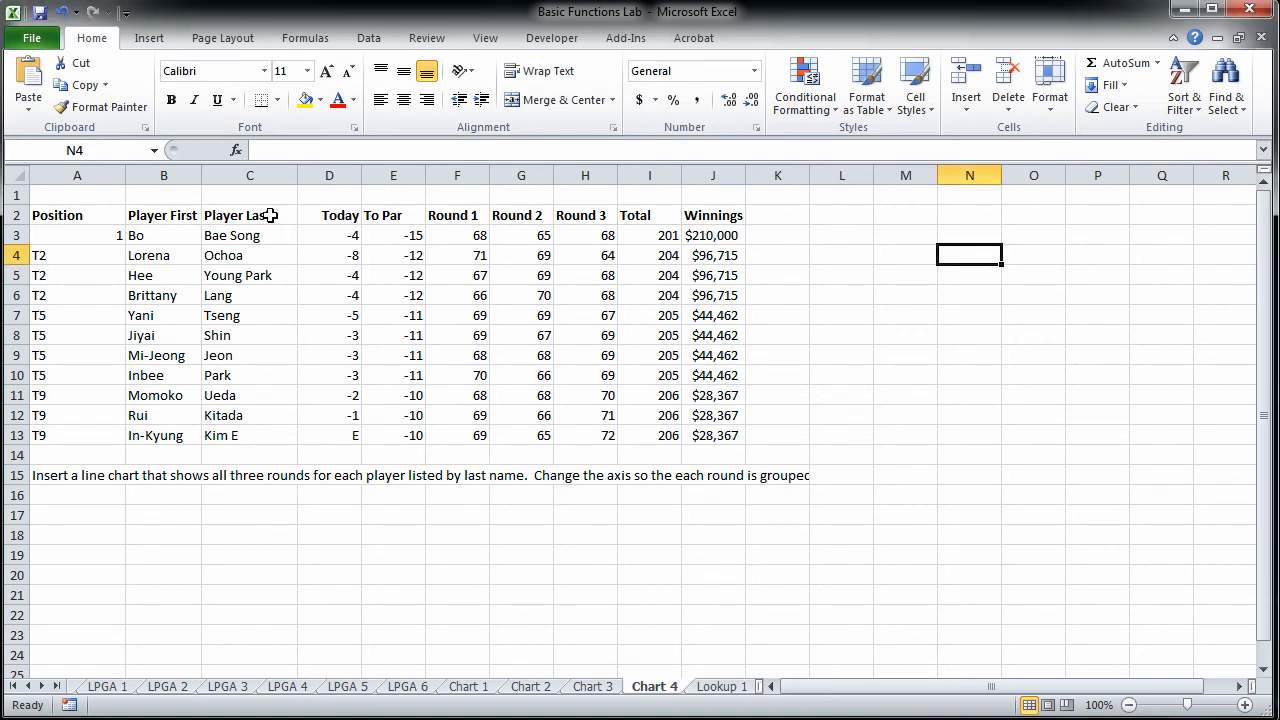
# Step: Insert a 2-D line chart of C2:C13 and F2:H13, including the headers, and position it over the data table
pyautogui.moveTo(270, 215); pyautogui.dragTo(261, 429)
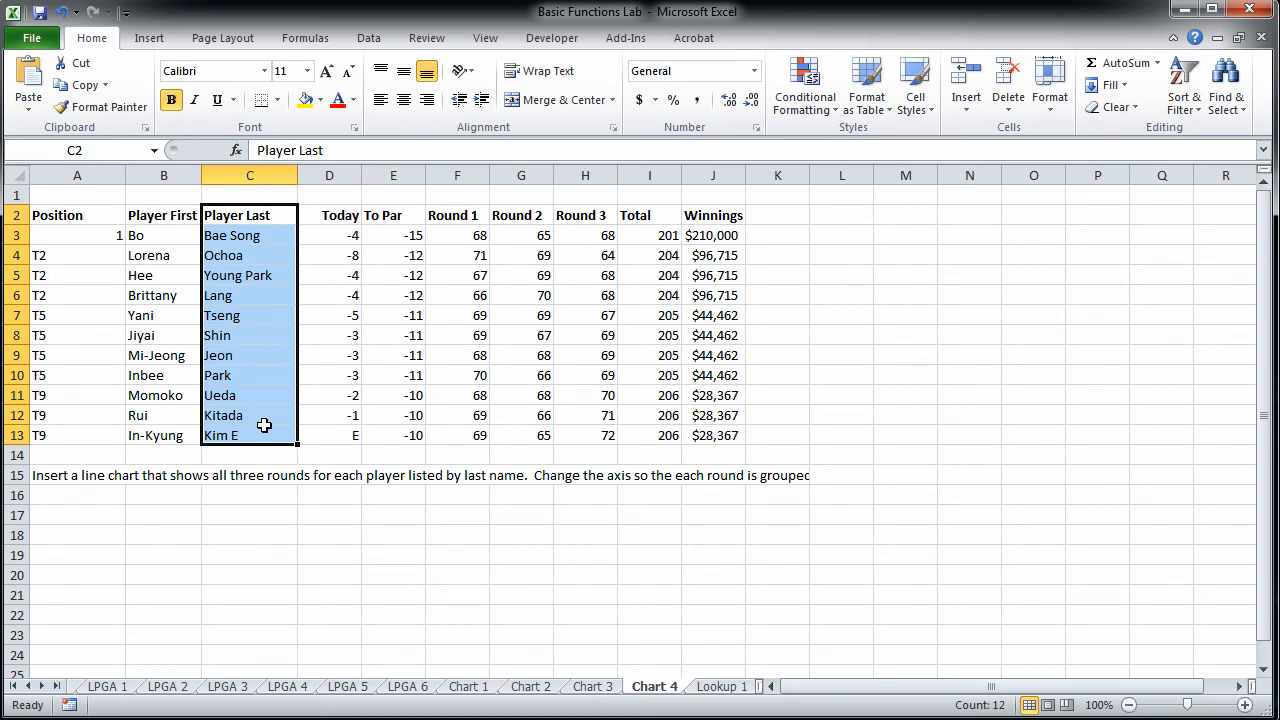
pyautogui.moveTo(455, 215); pyautogui.dragTo(588, 430)
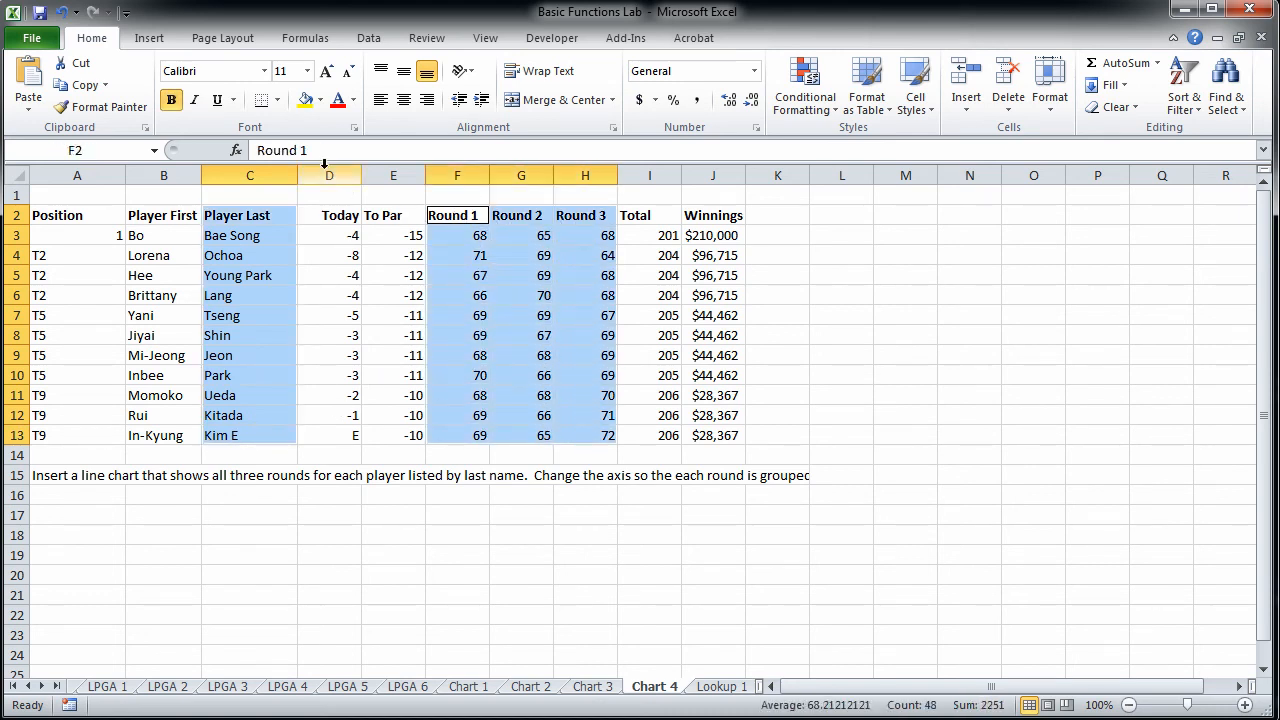
pyautogui.click(152, 42)
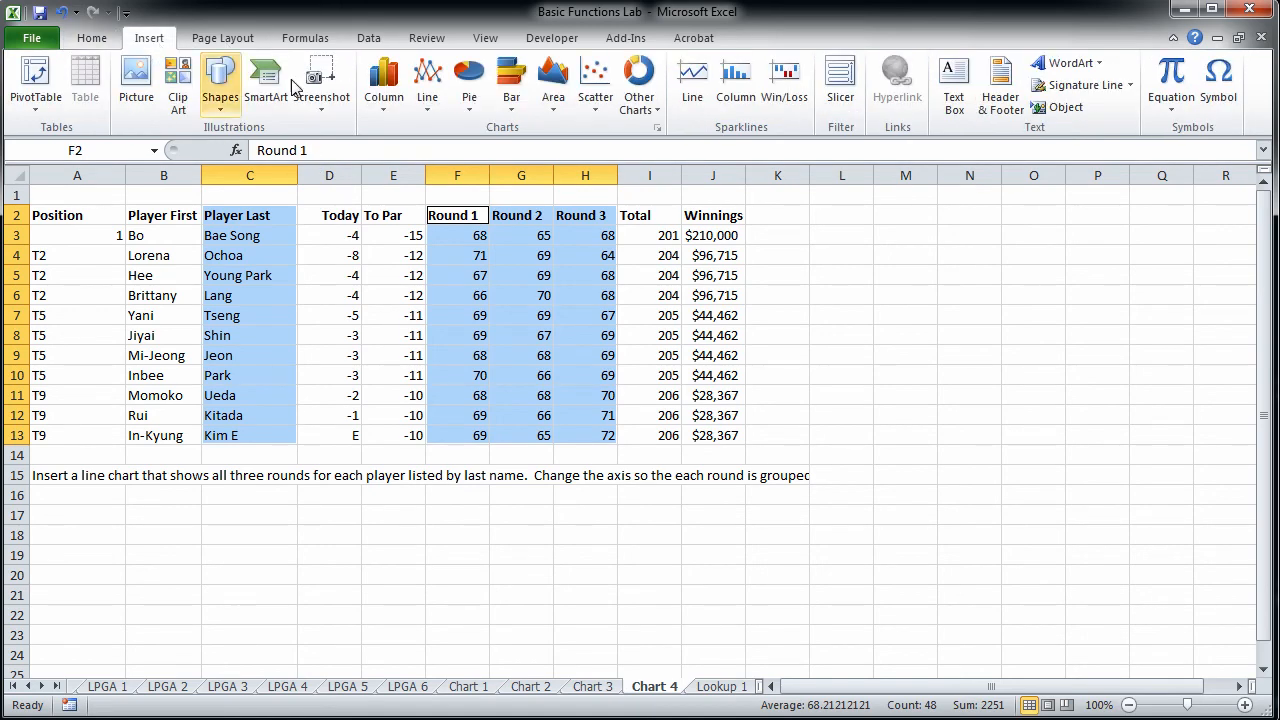
pyautogui.click(427, 100)
pyautogui.click(444, 162)
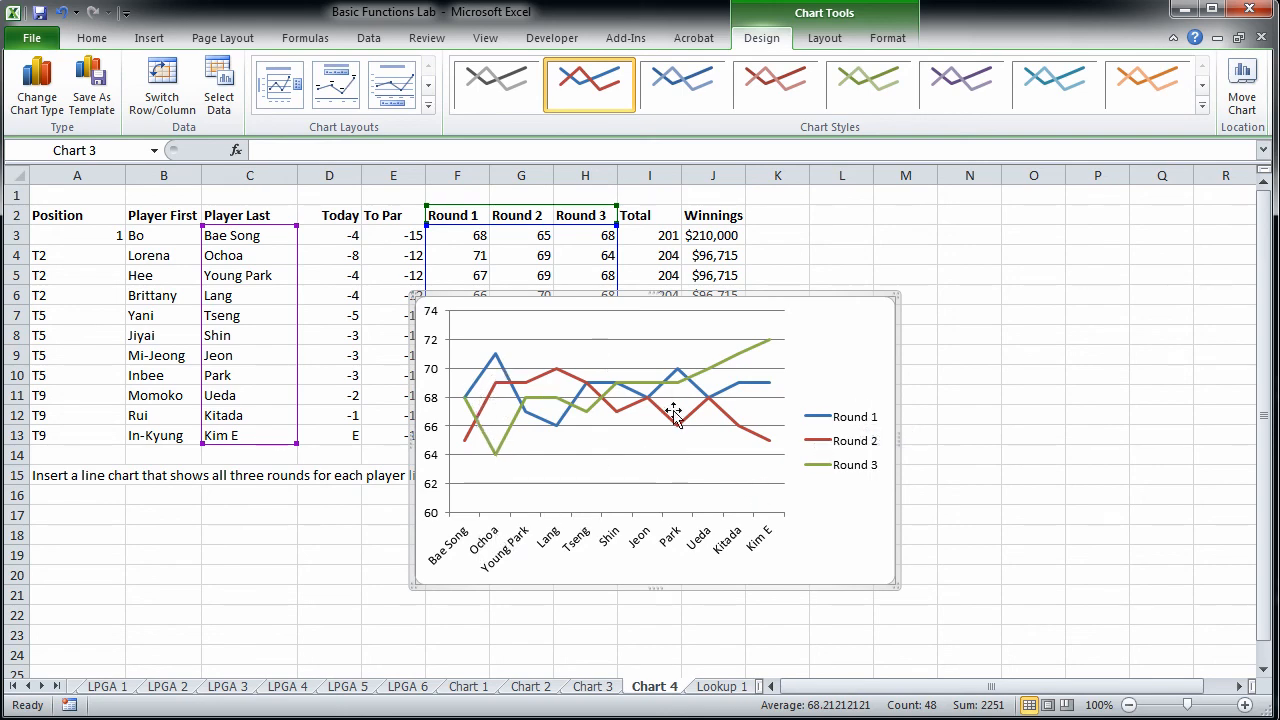
pyautogui.moveTo(631, 332); pyautogui.dragTo(634, 496)
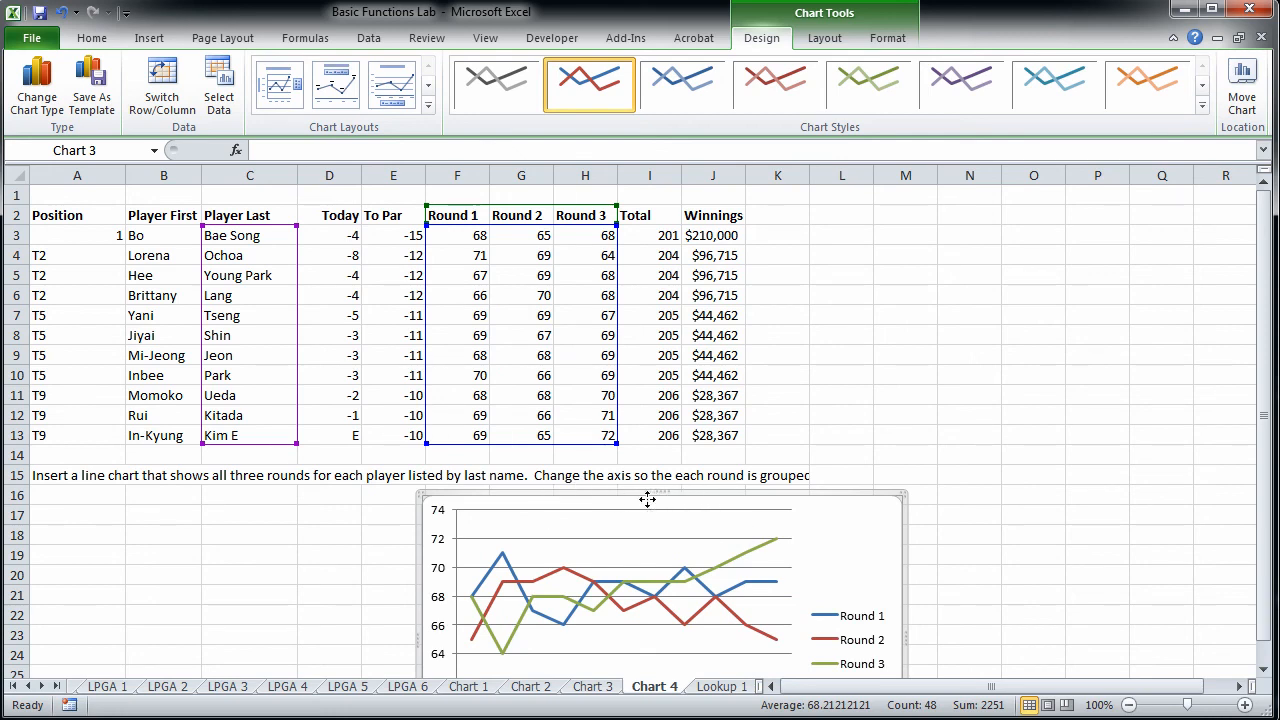
pyautogui.moveTo(648, 497); pyautogui.dragTo(649, 263)
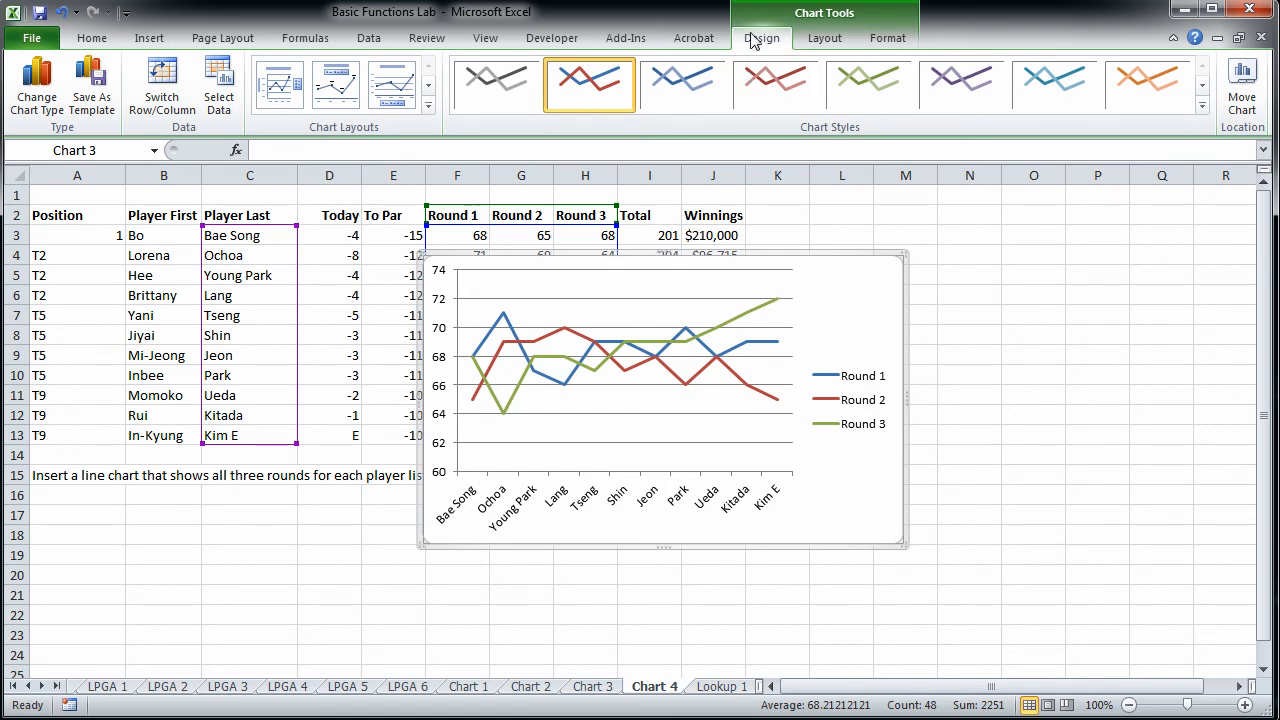
# Step: Switch the line chart's rows and columns so the scores are grouped by round, and enlarge the chart
pyautogui.click(162, 102)
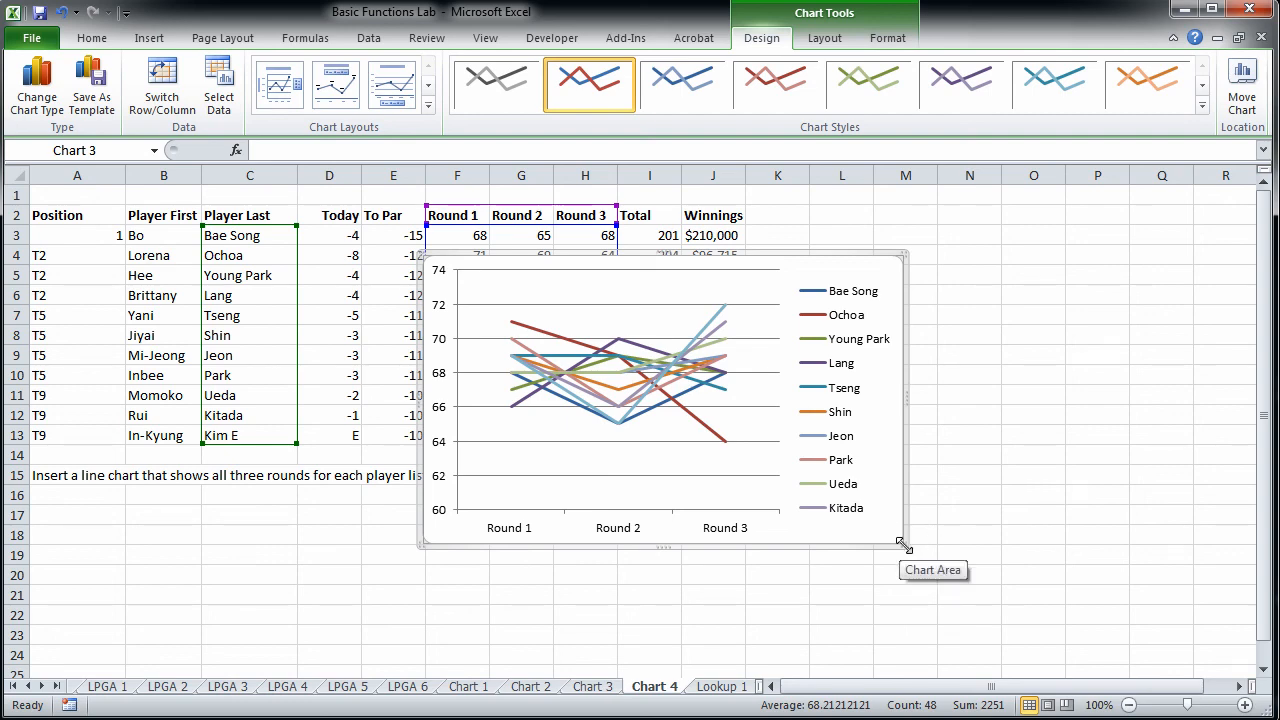
pyautogui.moveTo(903, 543); pyautogui.dragTo(1118, 641)
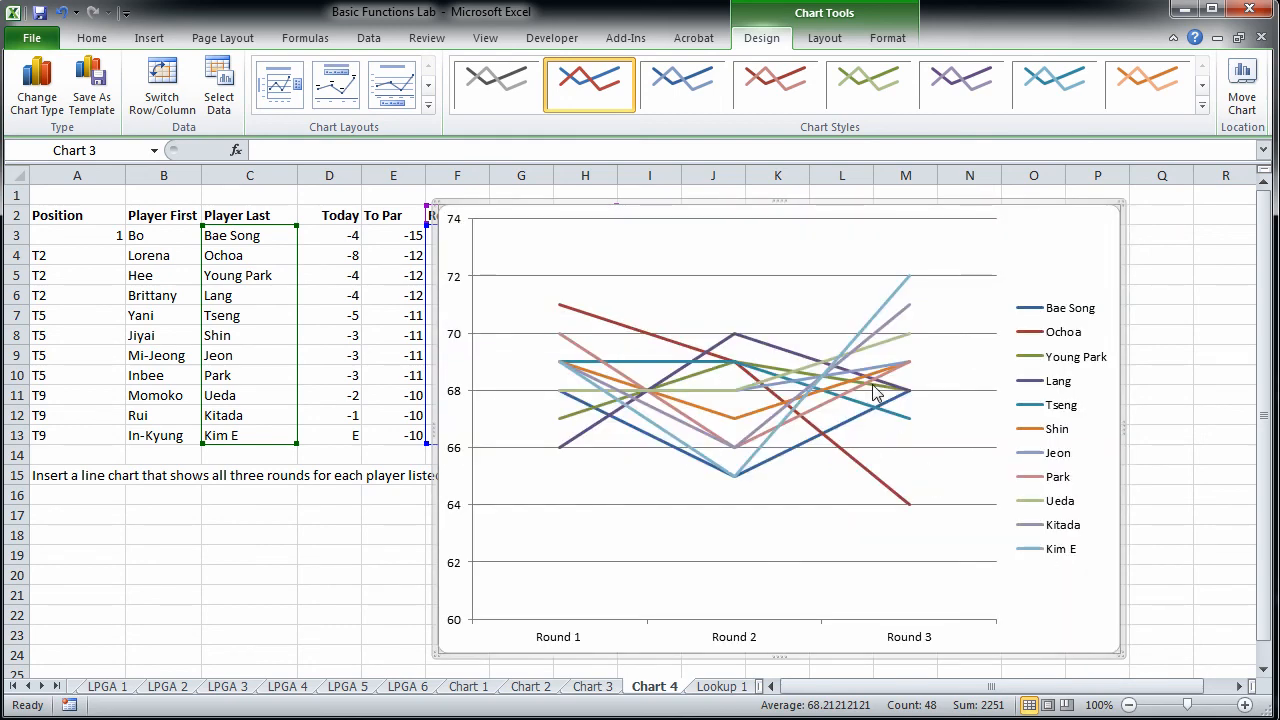